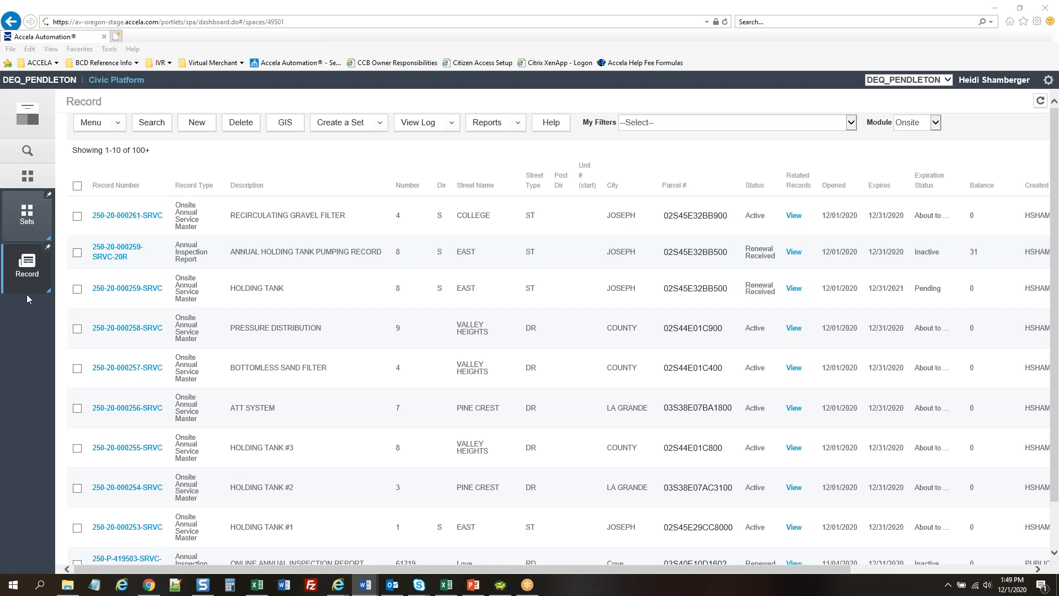
Filter the record list by 'Annual Service Master - Letters Holding Tanks' to show the three holding tank records
click(772, 125)
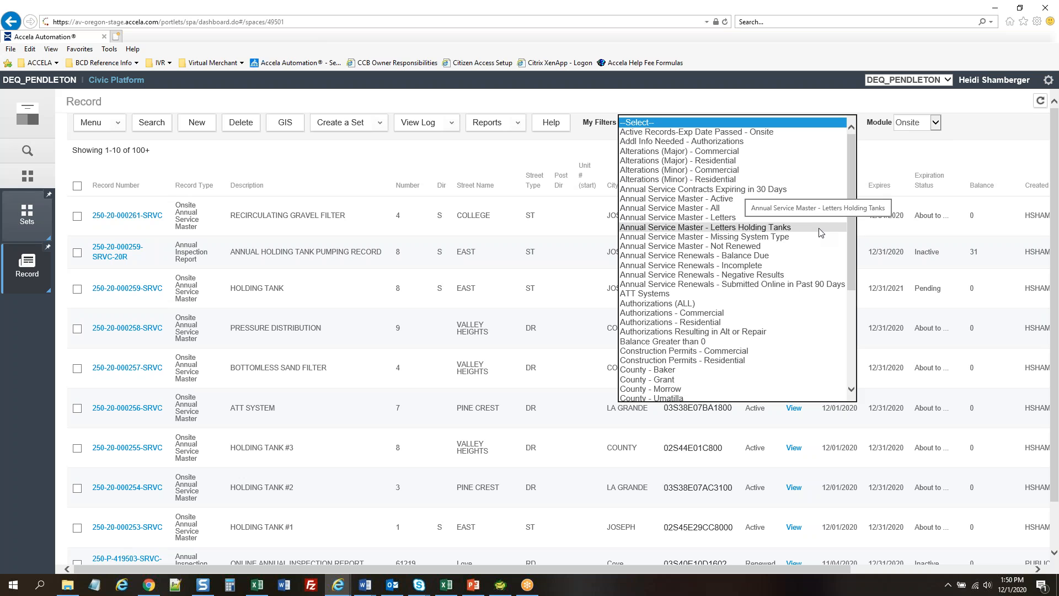
click(719, 227)
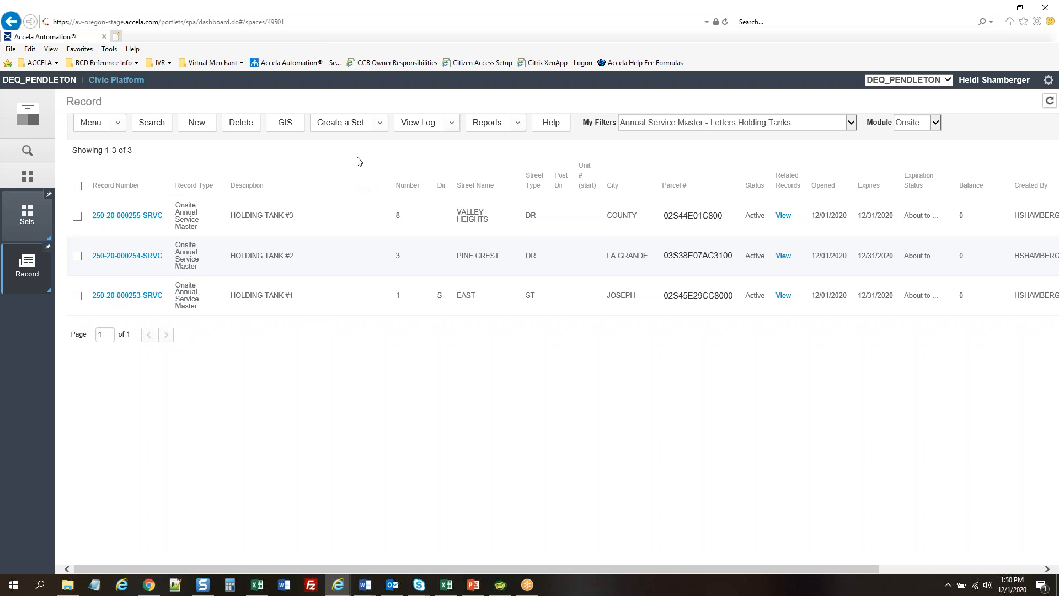
click(367, 125)
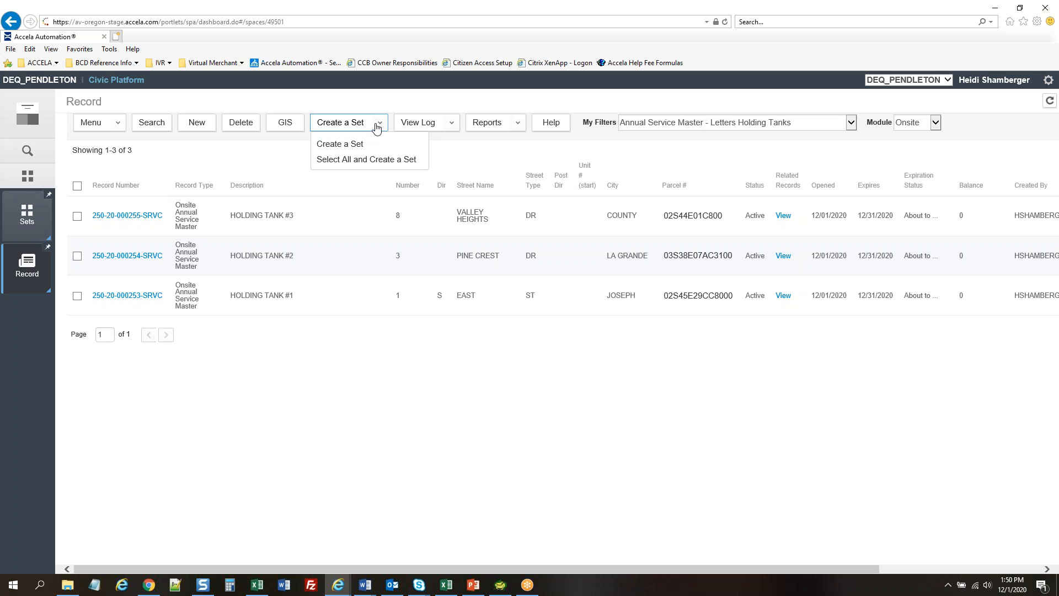
Create a set with ID and name 'Holding Tank Letters' and set type Onsite Renewals from the filtered records
click(362, 160)
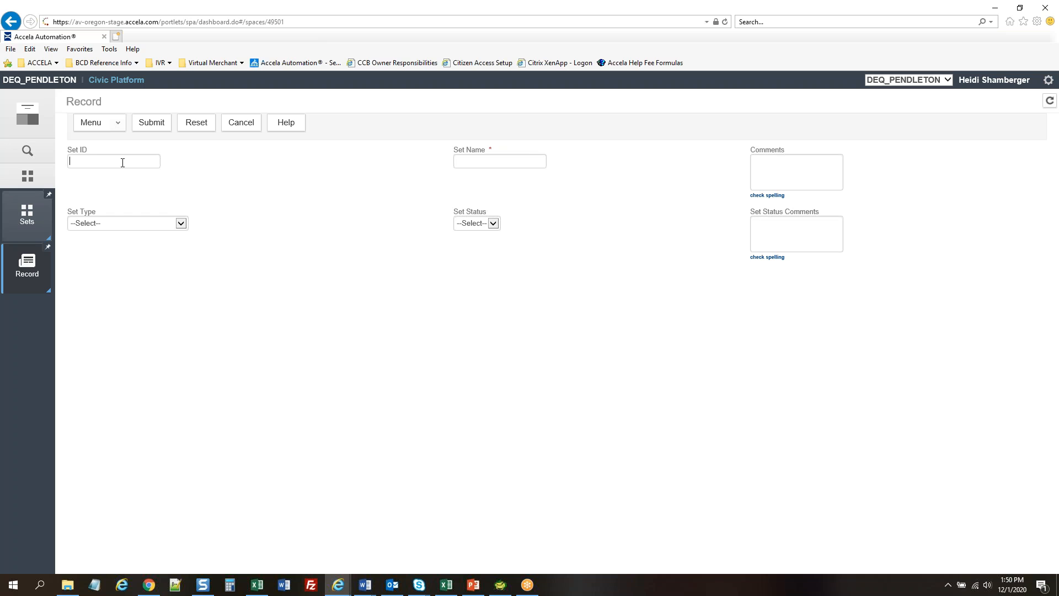
text(Holding Tank LettersHolding Tank Letters)
click(105, 224)
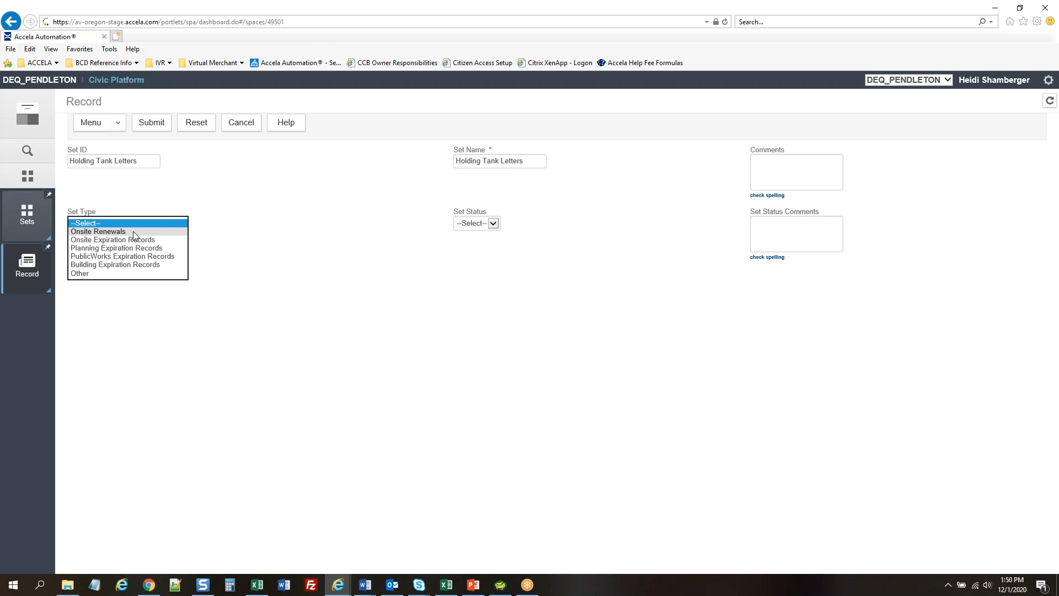
click(108, 231)
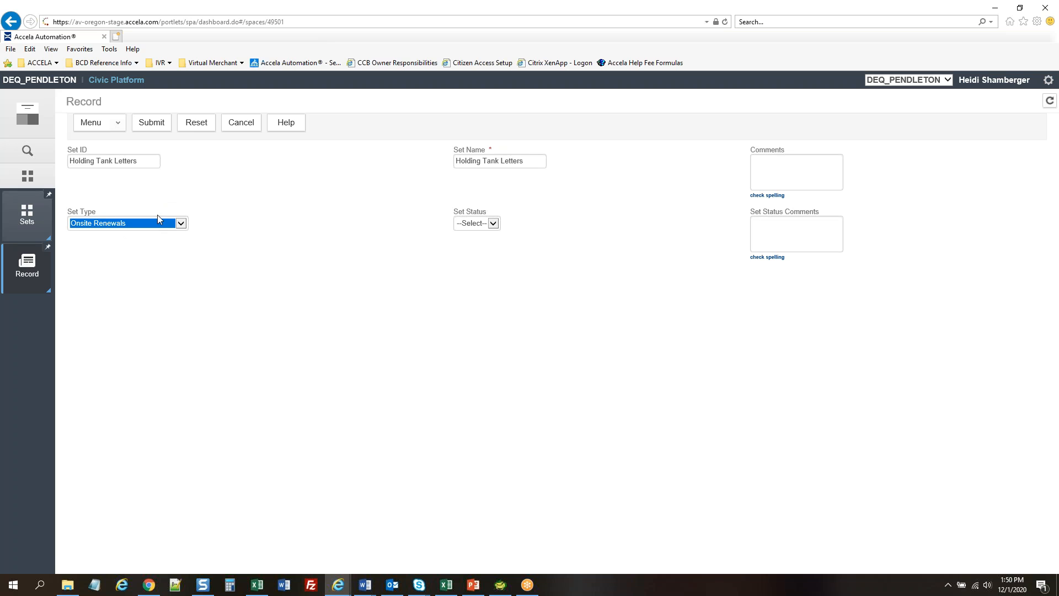
click(152, 125)
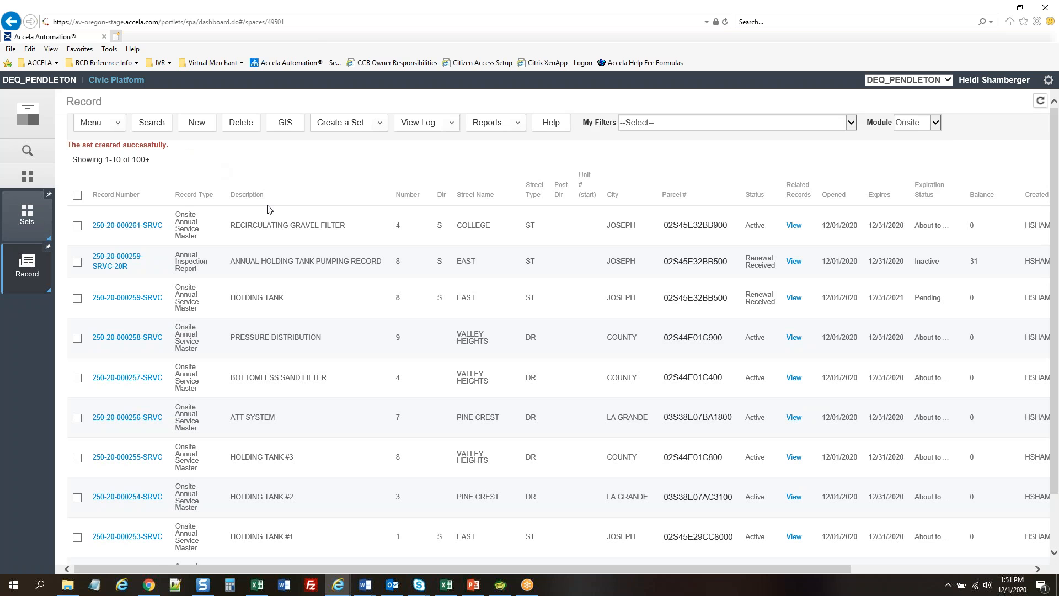
click(28, 222)
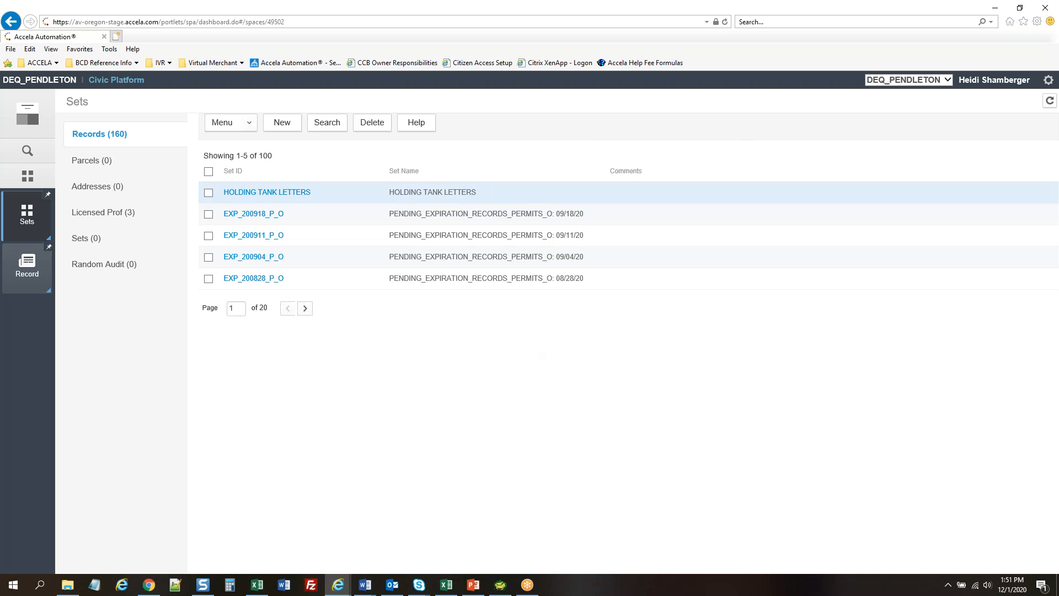
Open the HOLDING TANK LETTERS set and list its three member records
click(488, 194)
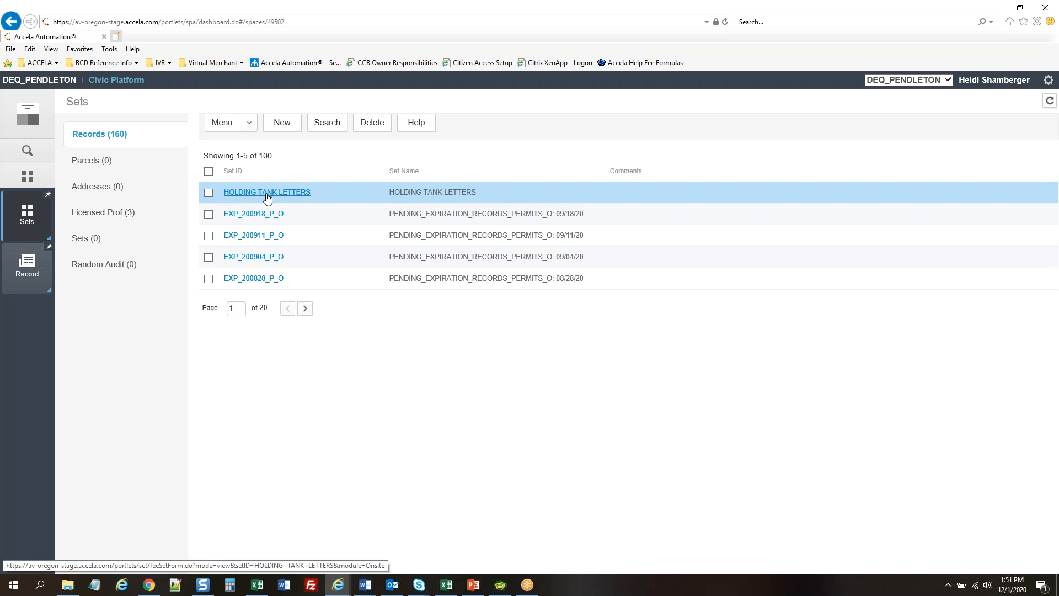
click(289, 193)
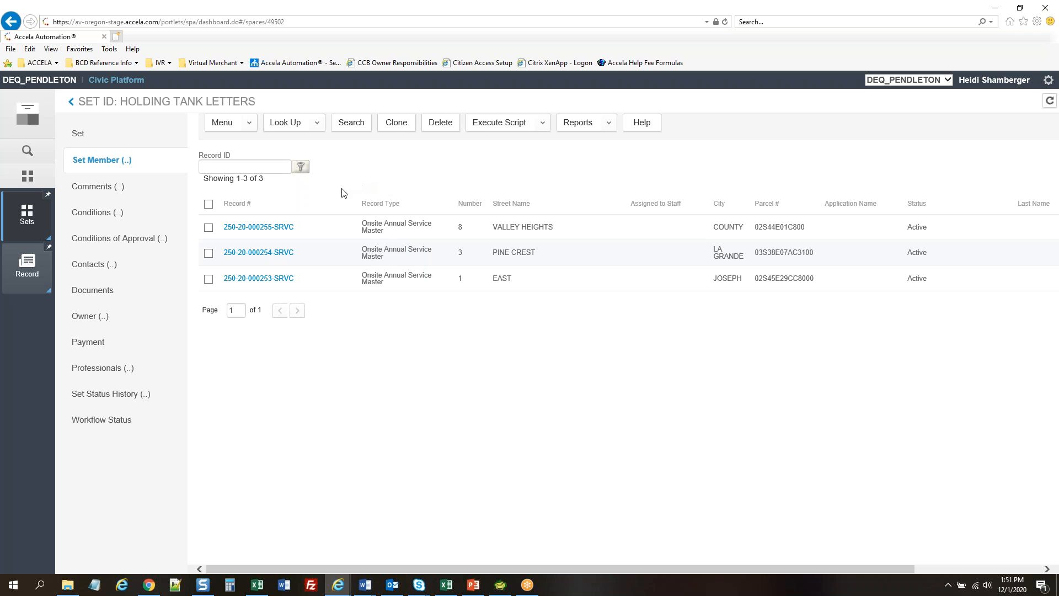
click(105, 164)
click(500, 127)
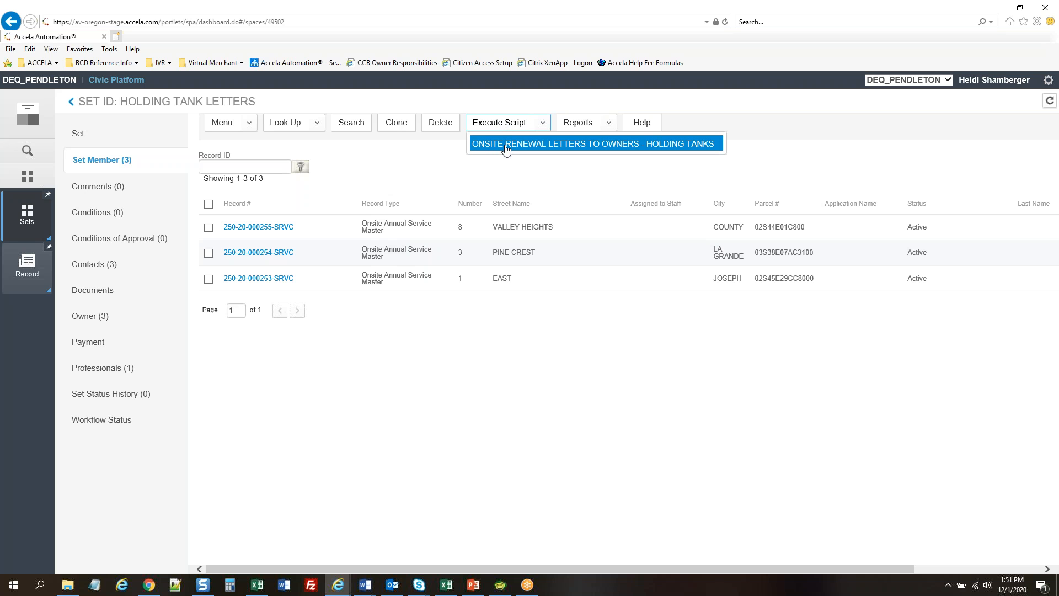
click(505, 145)
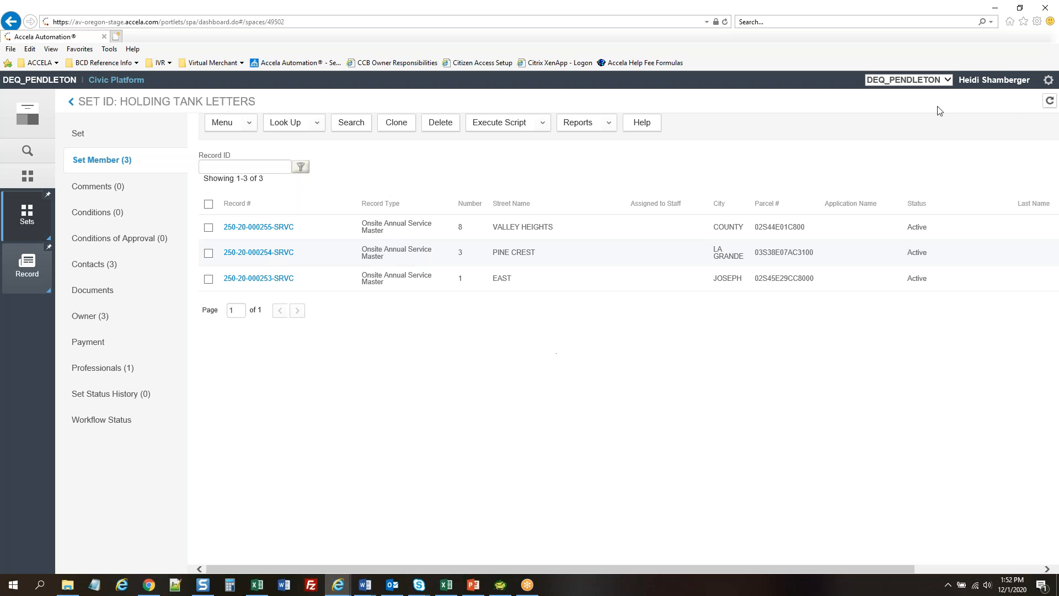
Reselect the DEQ_PENDLETON agency to reload the session, then go back to the Sets list
click(908, 86)
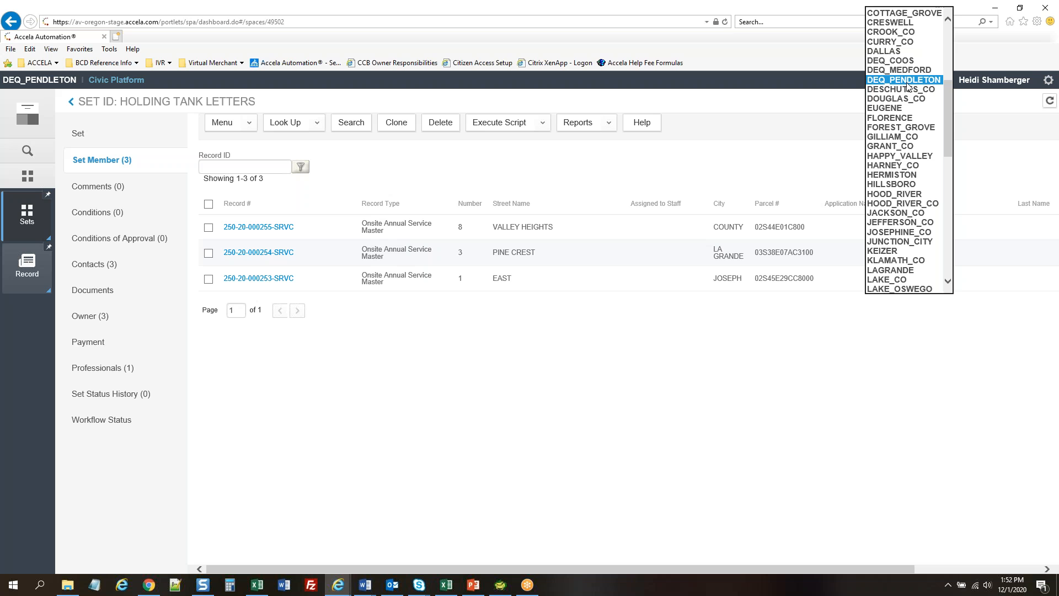
click(905, 69)
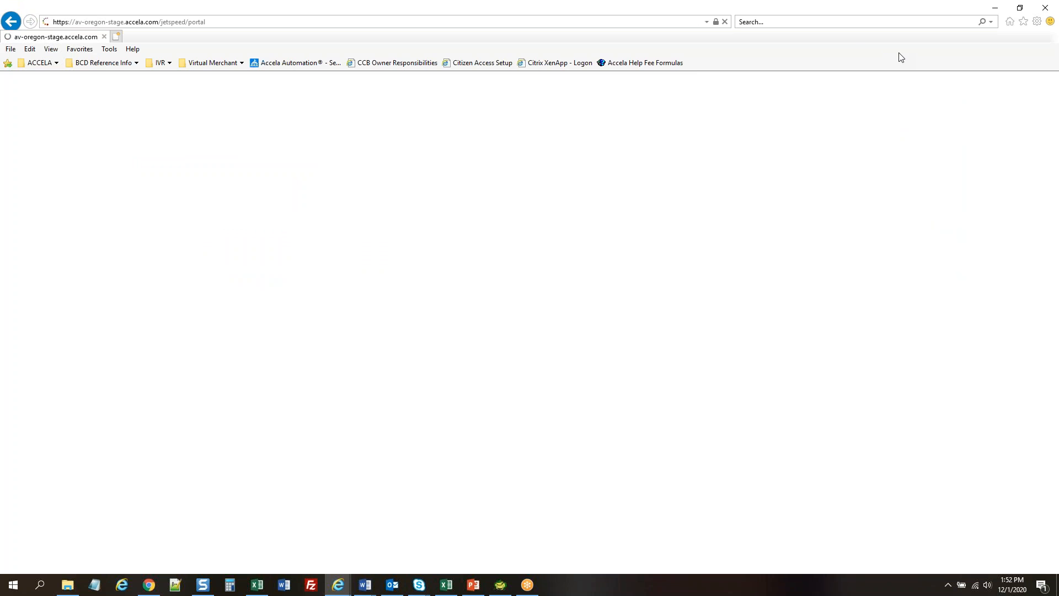
click(779, 77)
click(758, 81)
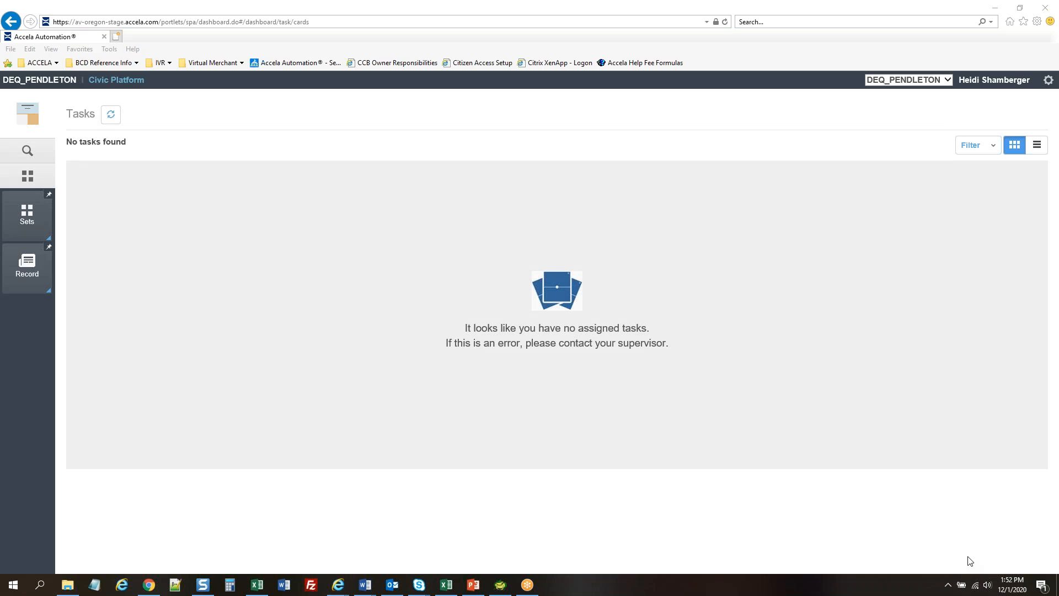
click(29, 235)
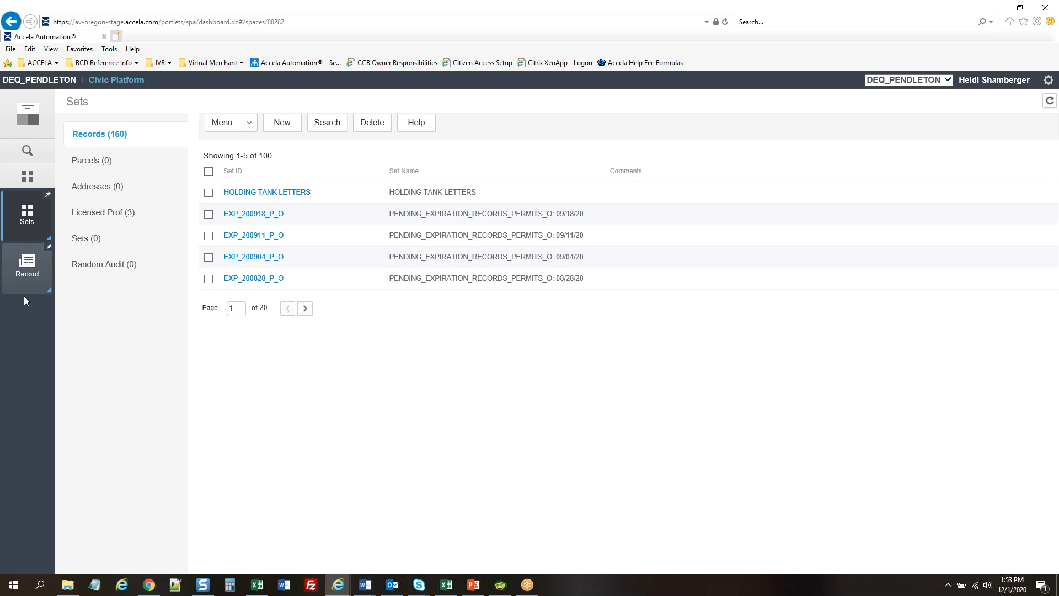
Return to the HOLDING TANK LETTERS set and view its member records
click(28, 274)
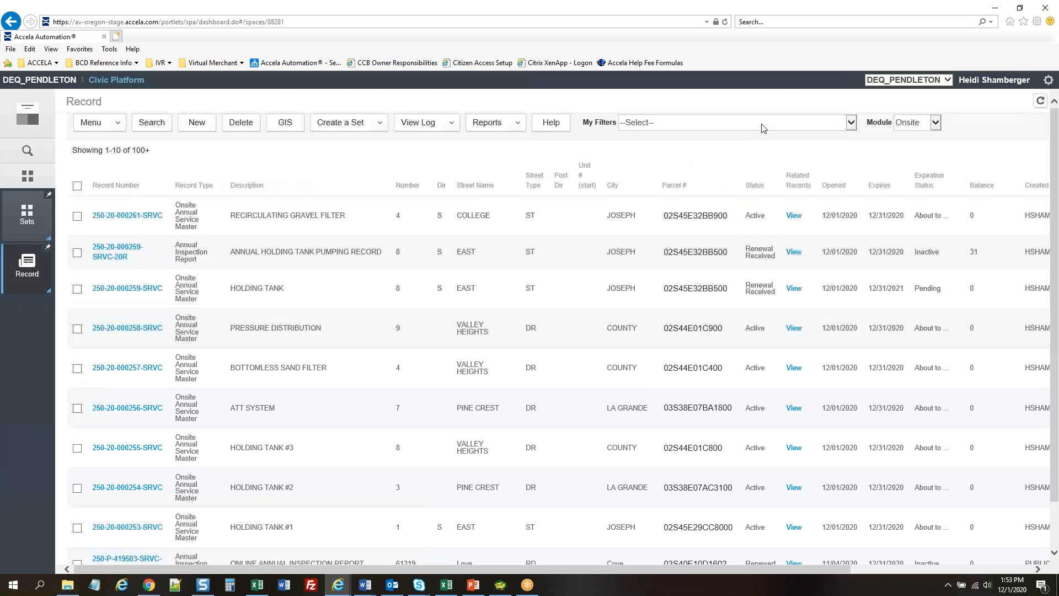
click(667, 122)
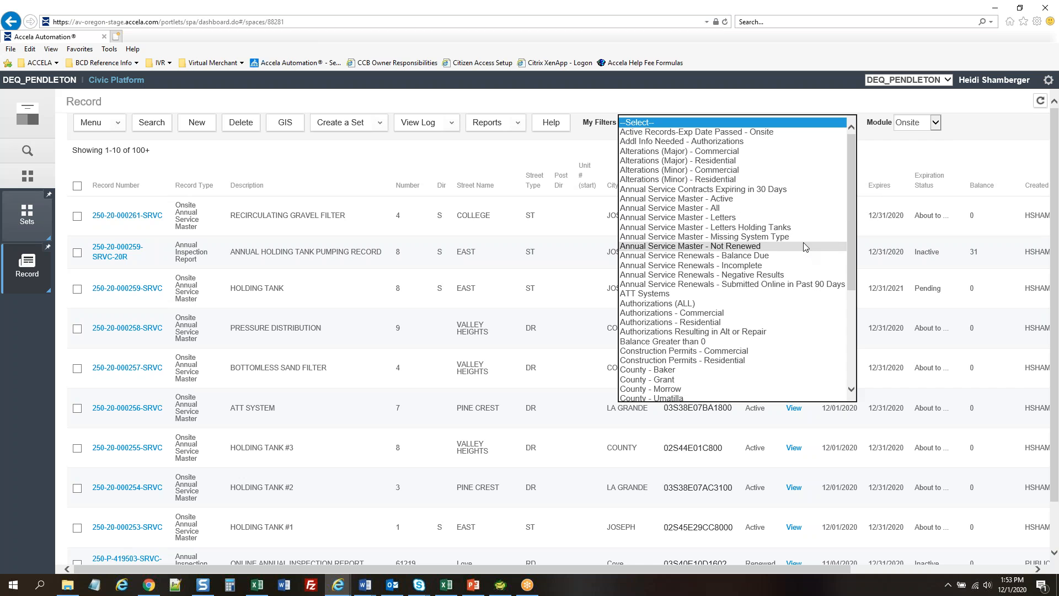
click(706, 96)
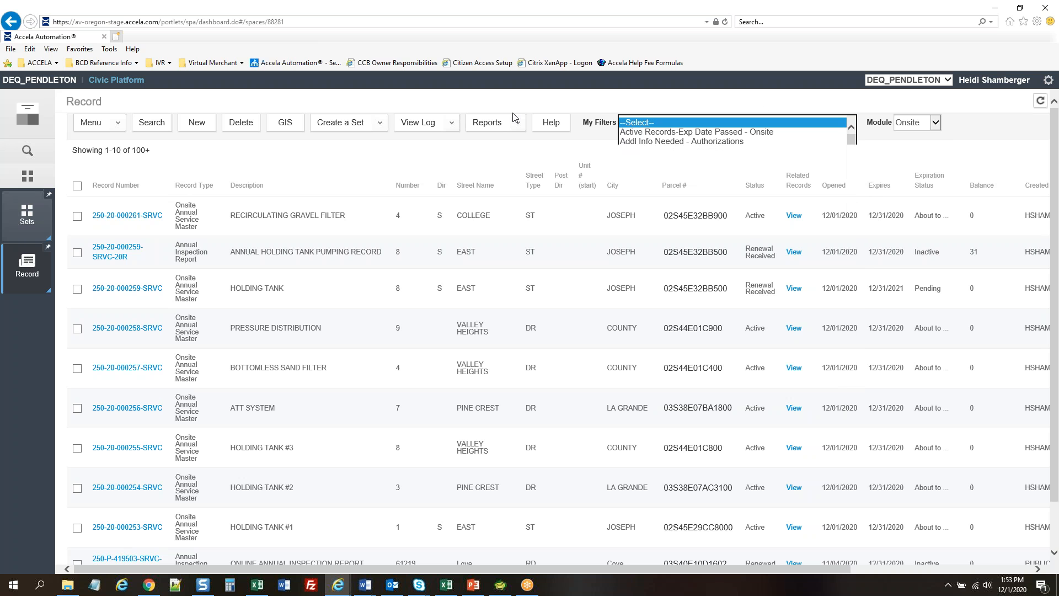
click(29, 225)
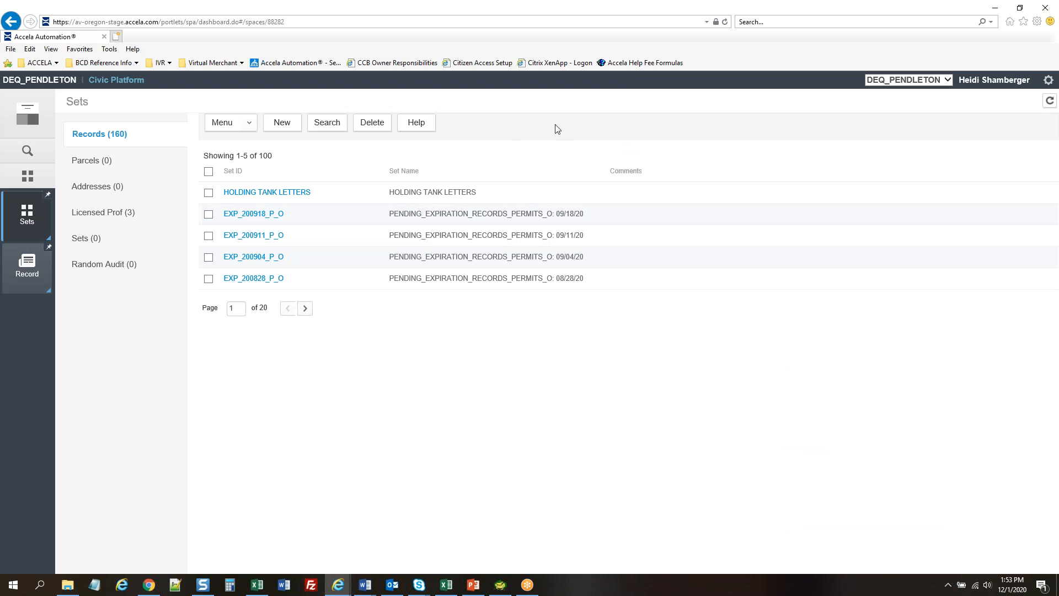
click(274, 193)
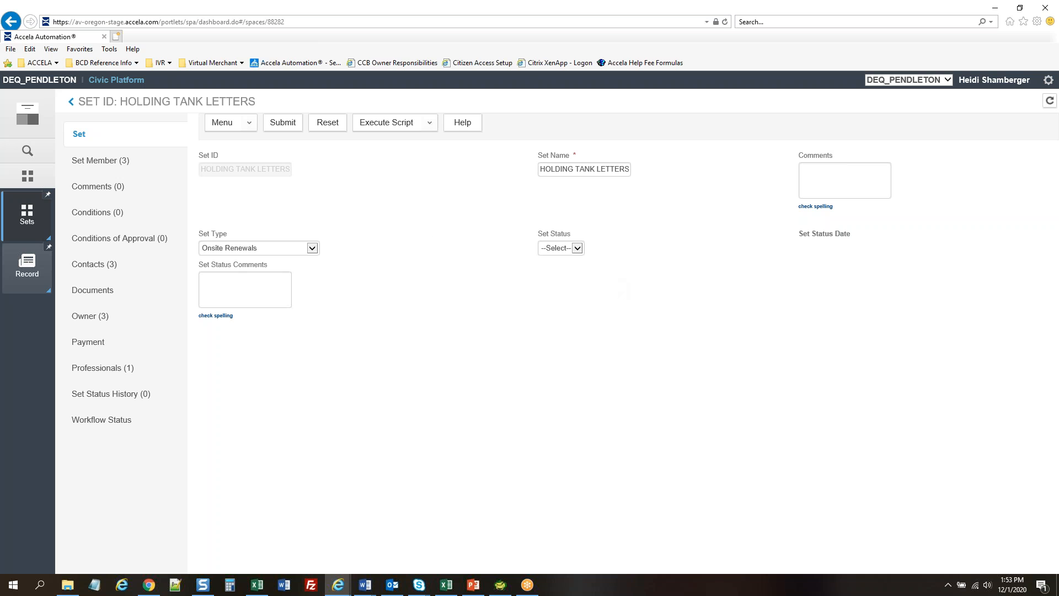
key(alt+Tab)
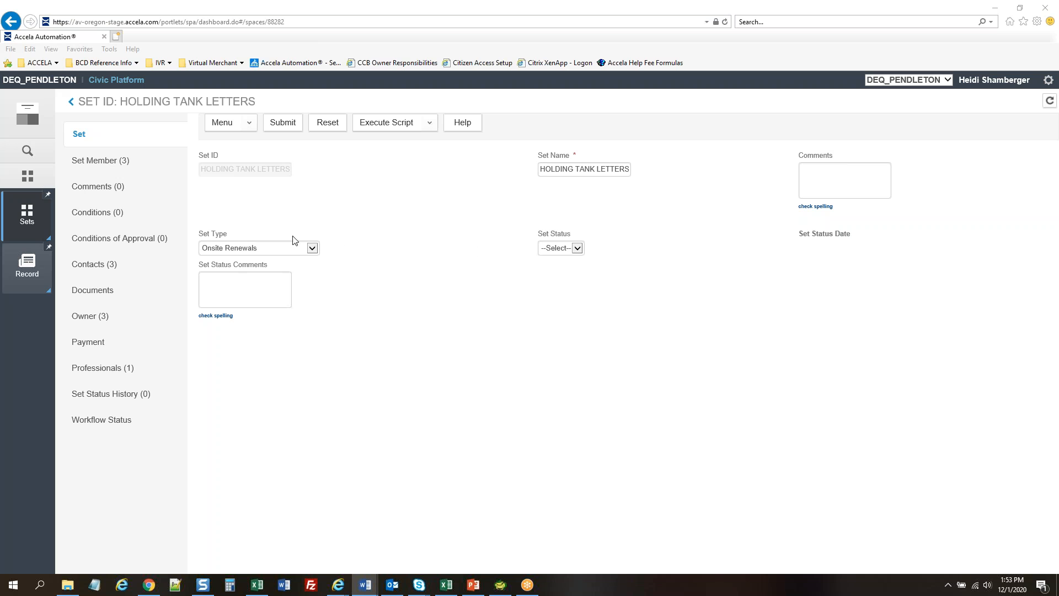
click(94, 159)
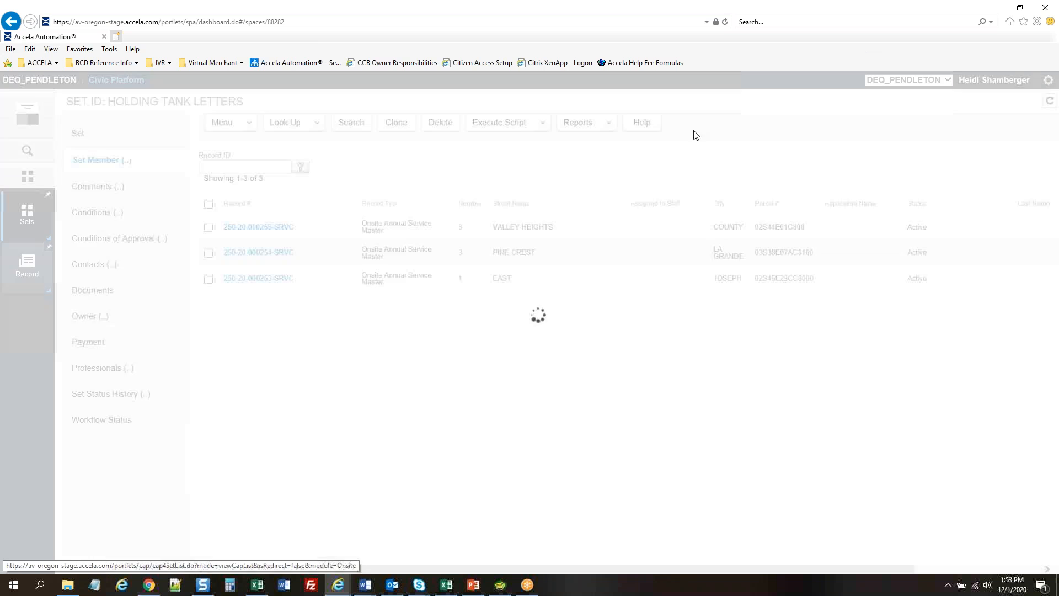
Run the 'Issue Renewal Letters to Owners - Holding Tanks' script on the set members
click(663, 217)
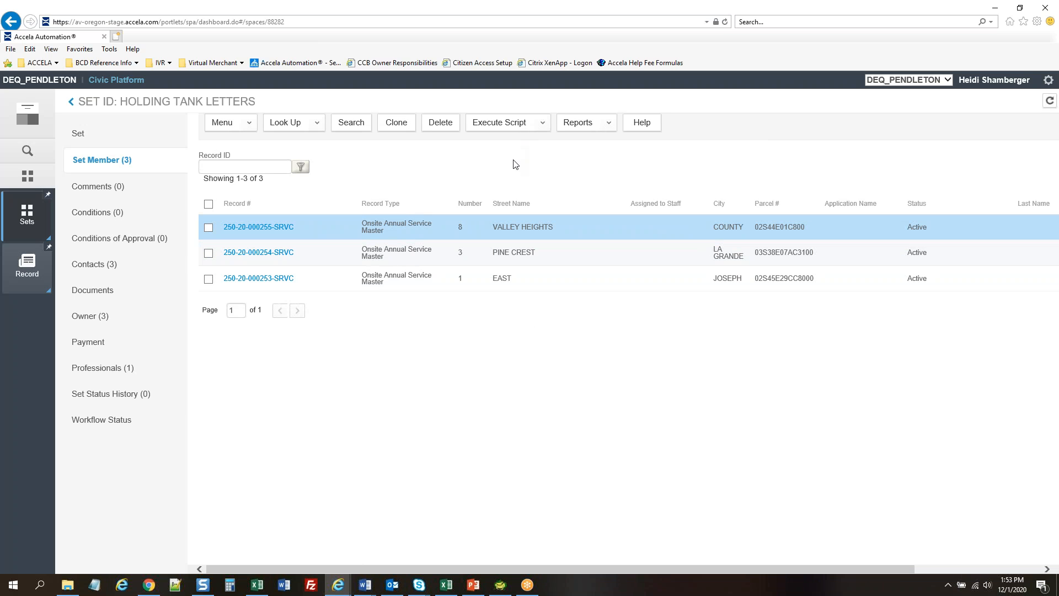
click(541, 123)
click(552, 144)
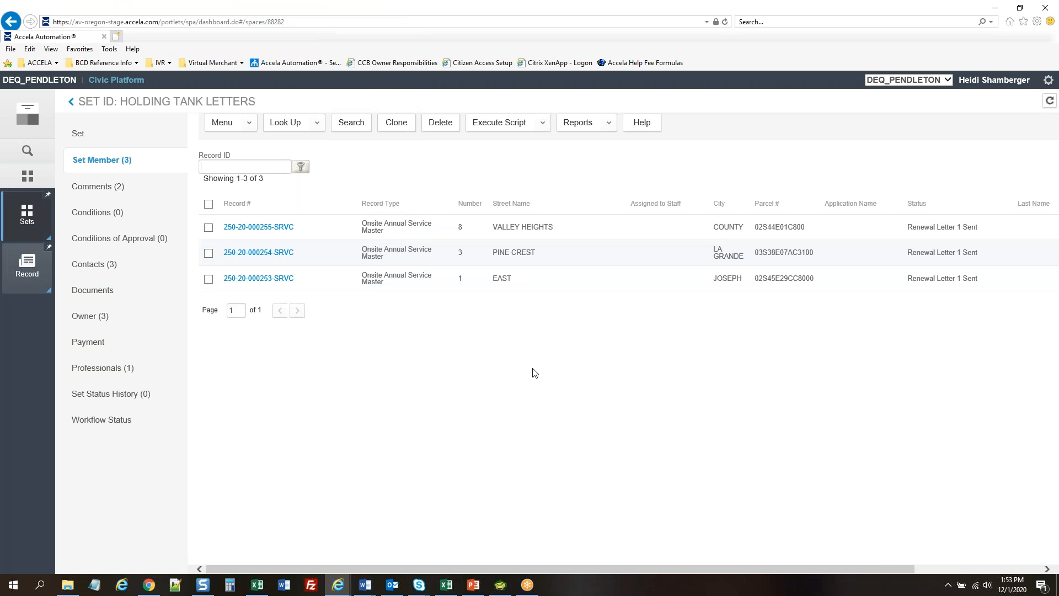
click(338, 585)
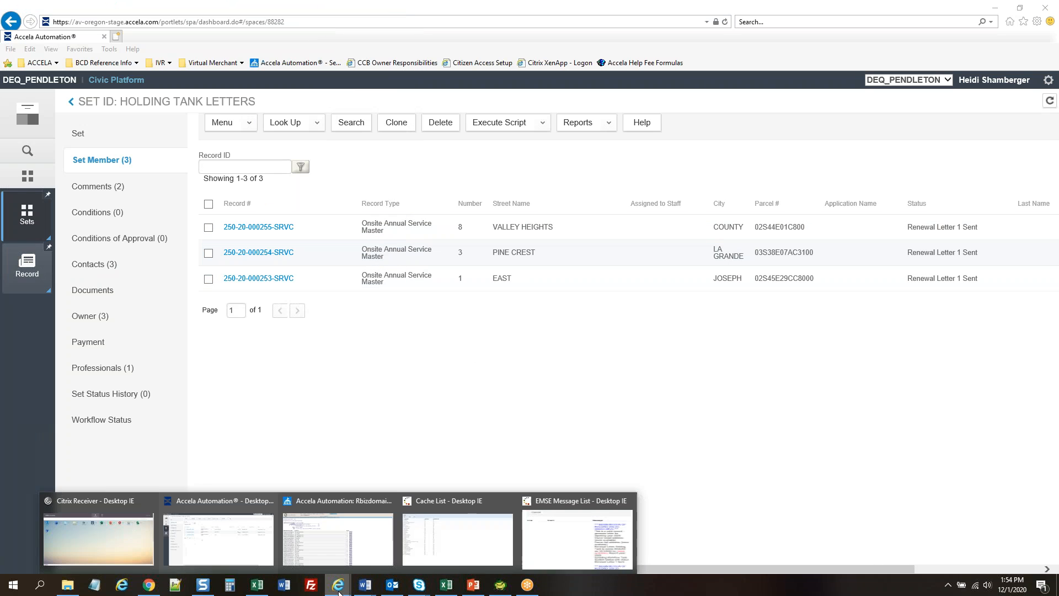
Review the script message log reporting 3 records updated, including the missing owner email note, then close it
click(610, 530)
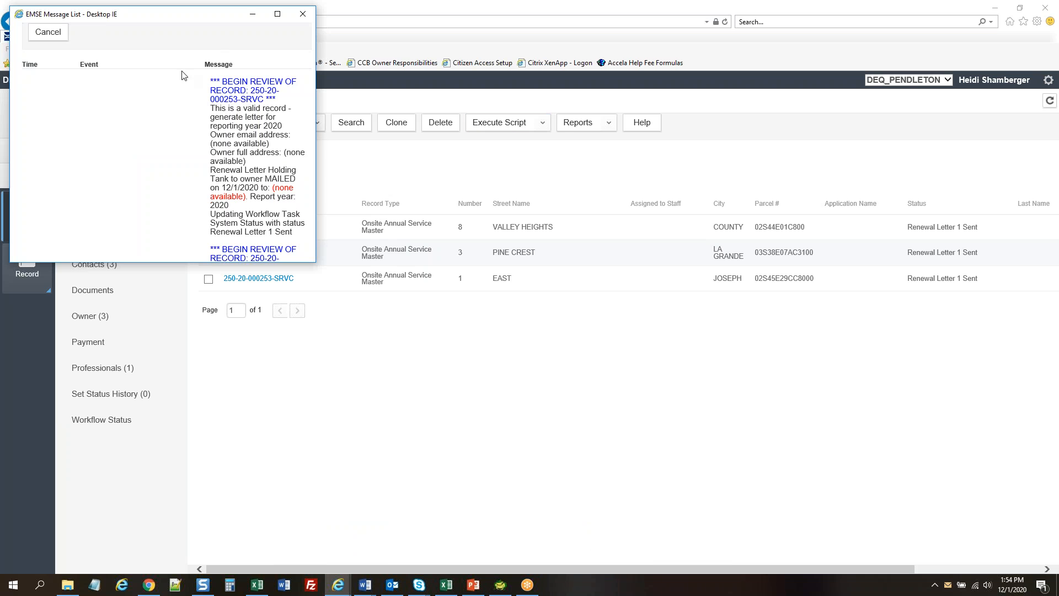
click(277, 14)
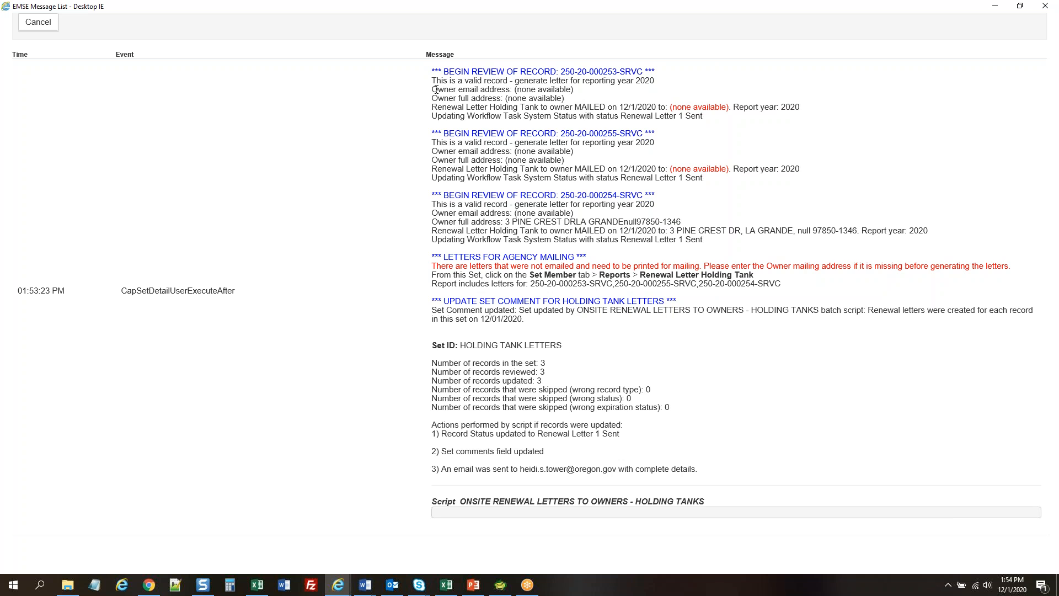
drag(432, 90, 508, 90)
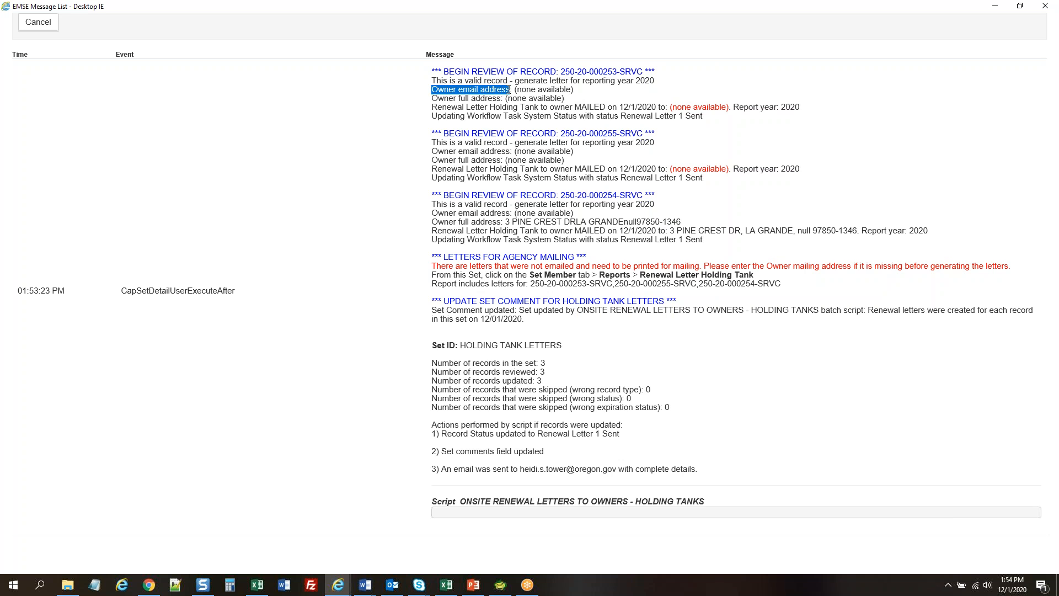
click(510, 89)
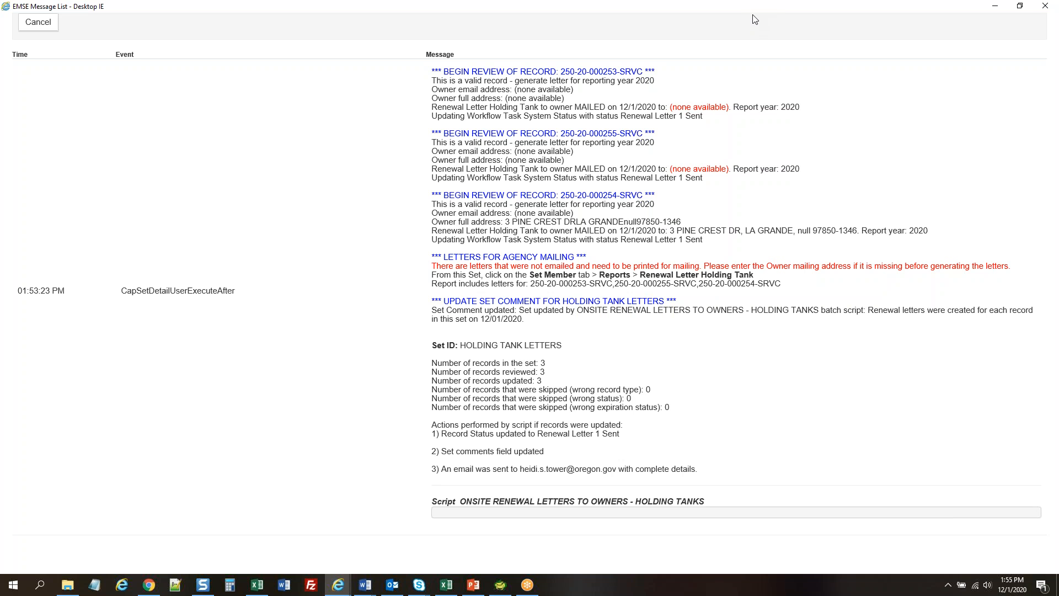
drag(749, 21, 643, 83)
click(762, 25)
drag(778, 9, 706, 112)
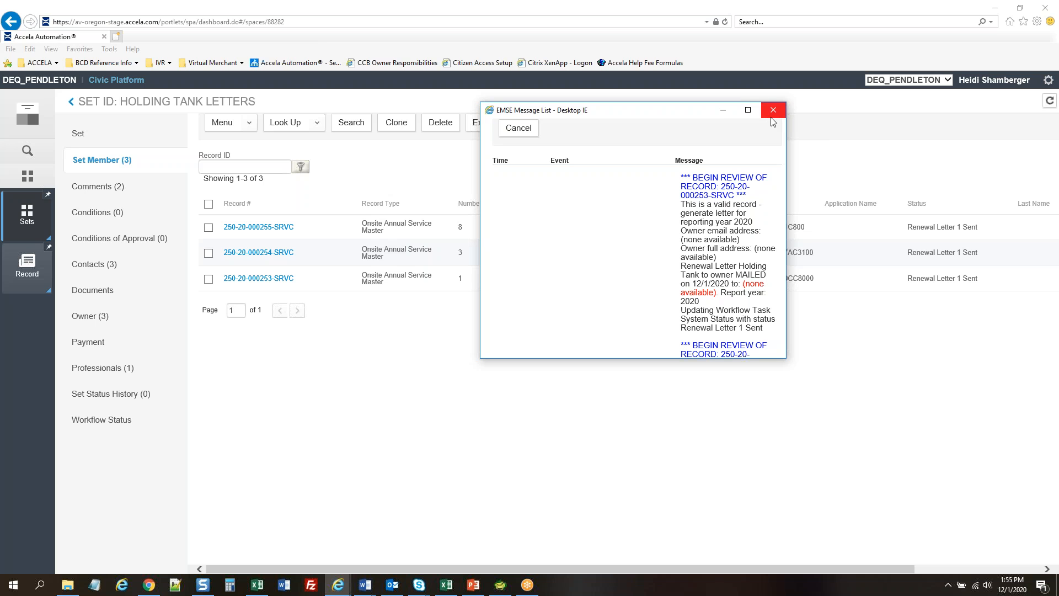
click(773, 111)
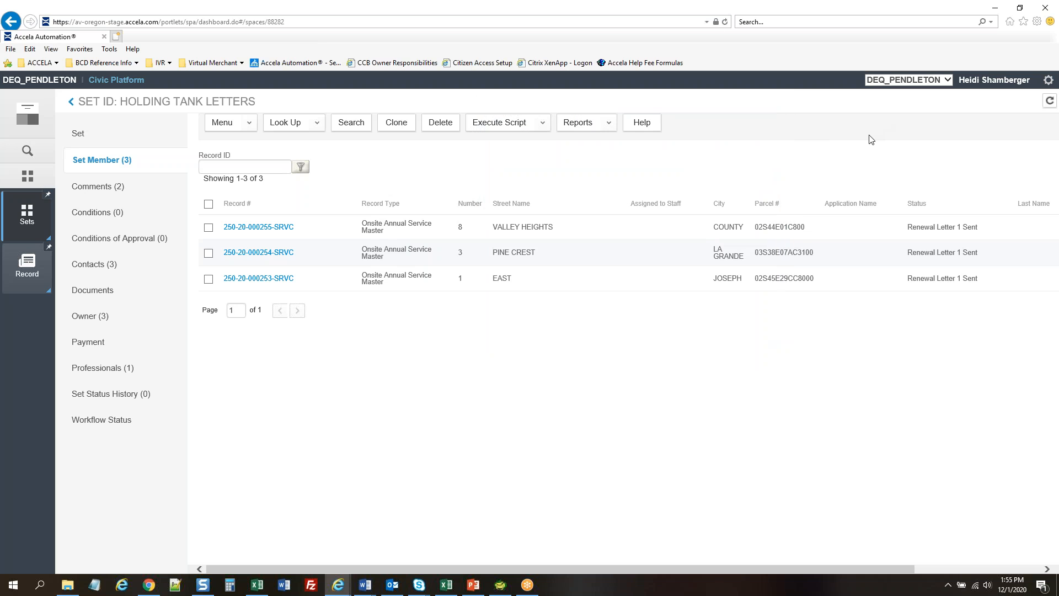
click(589, 231)
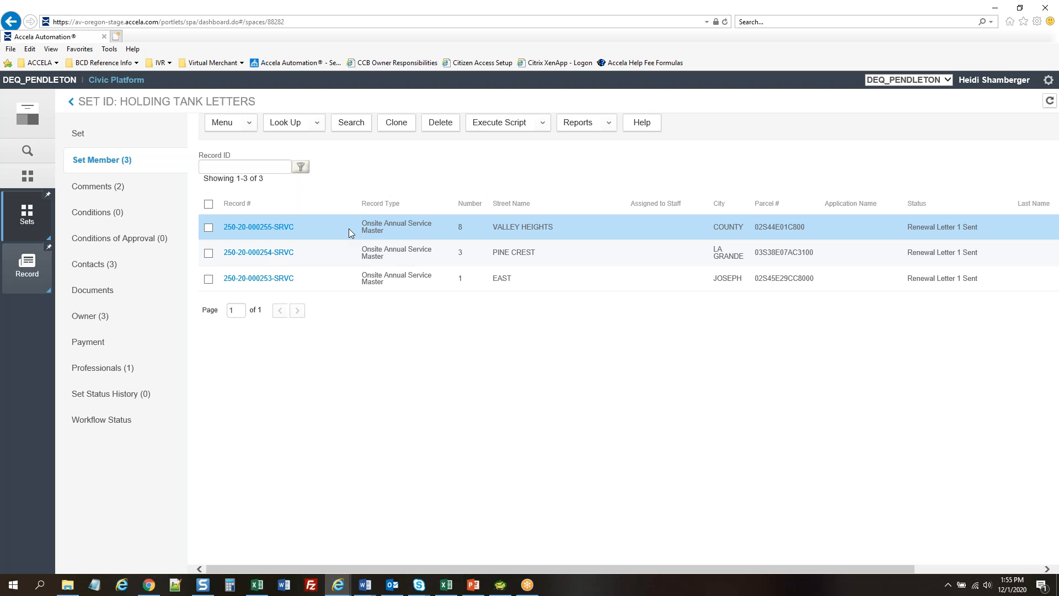
click(207, 228)
click(592, 126)
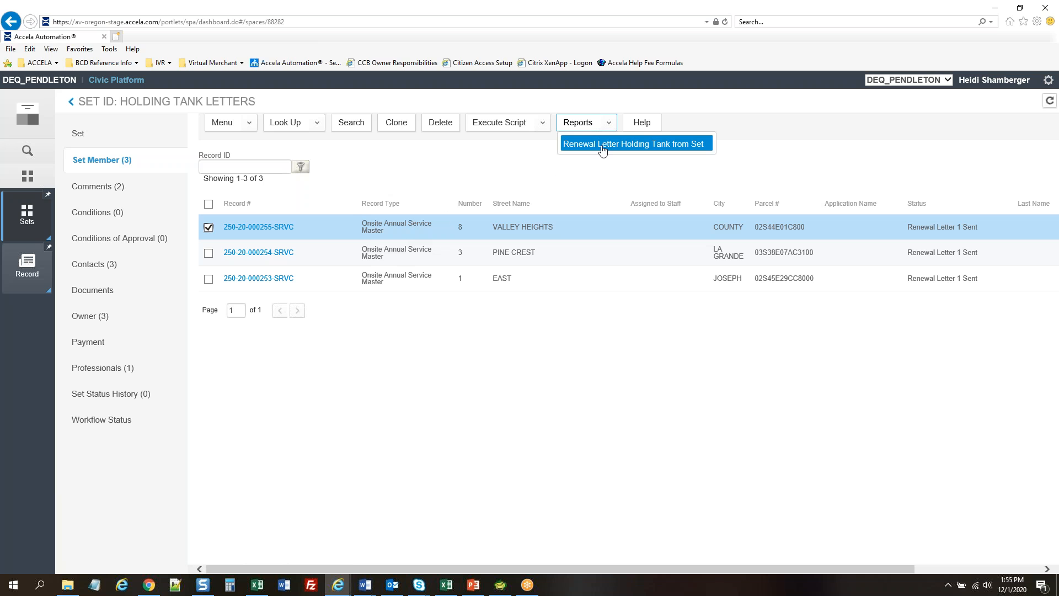
click(601, 145)
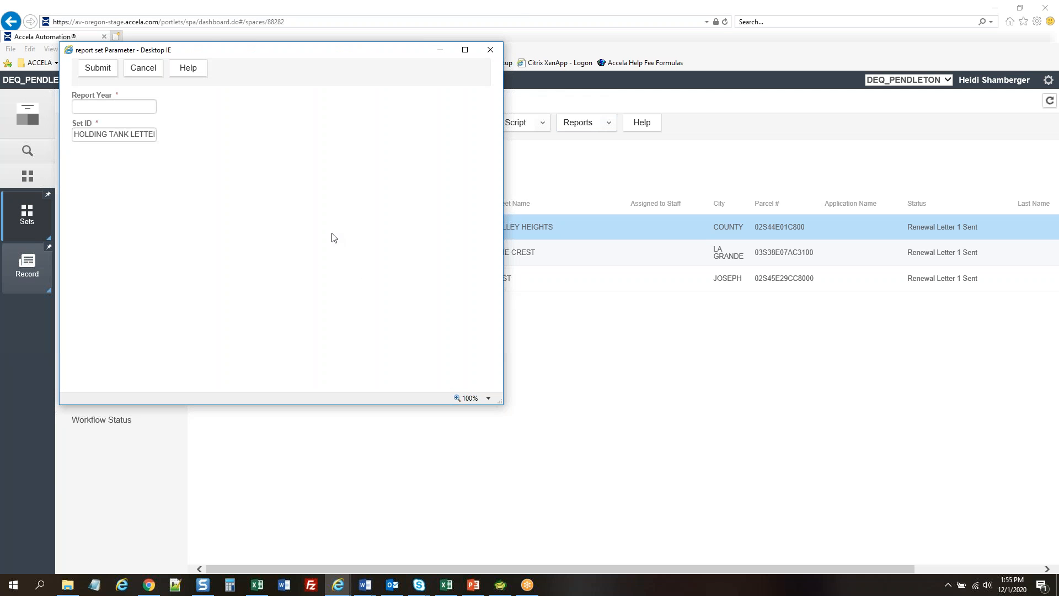
click(131, 107)
text(2020)
click(98, 71)
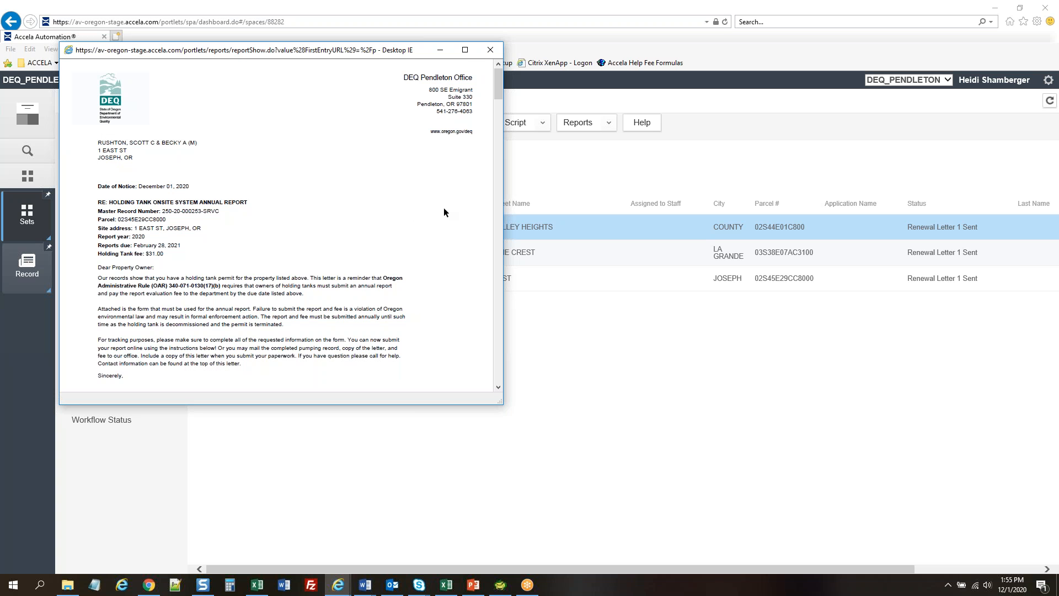
Maximize the report PDF and scroll through the holding tank notice and pumping record form
click(465, 50)
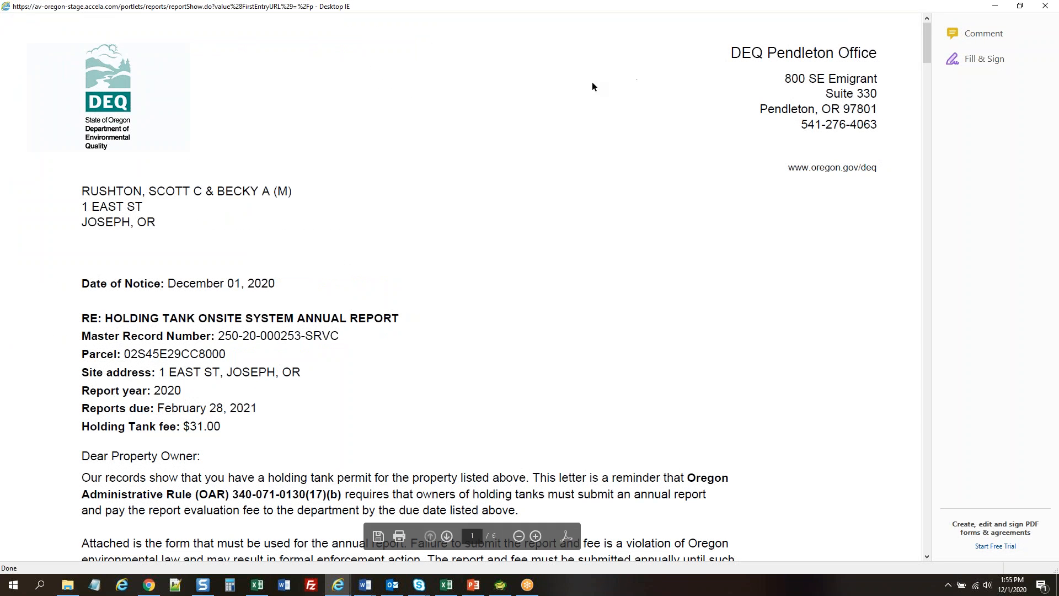
click(520, 535)
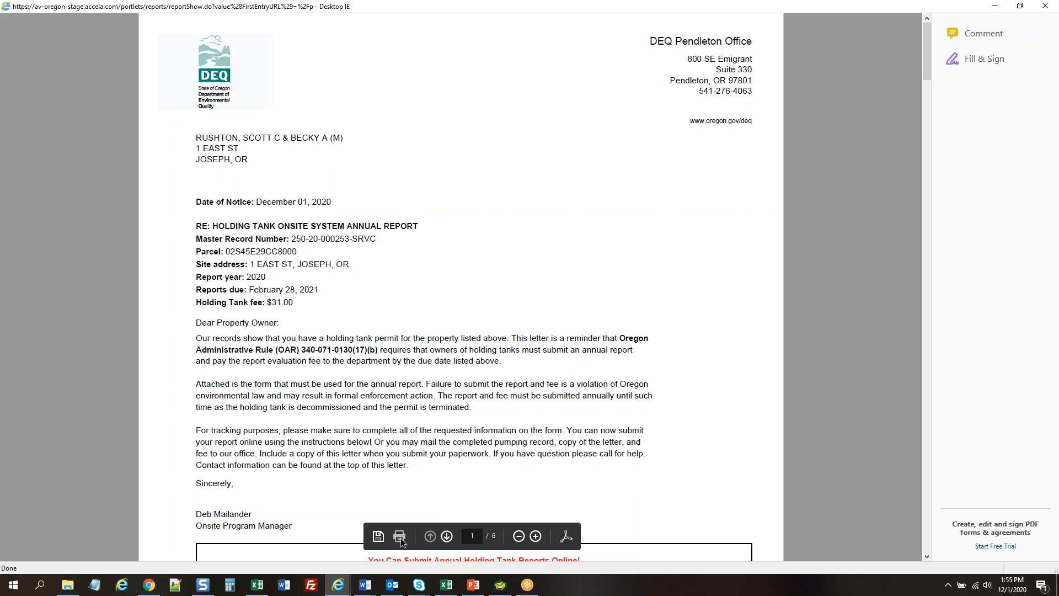
scroll(776, 276, down, 1)
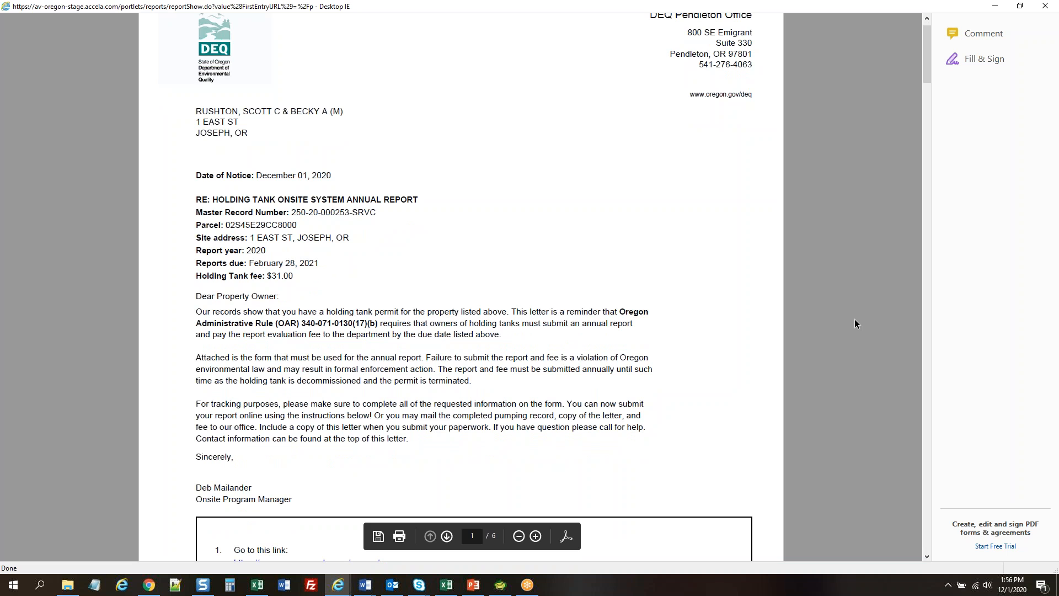
scroll(847, 323, down, 2)
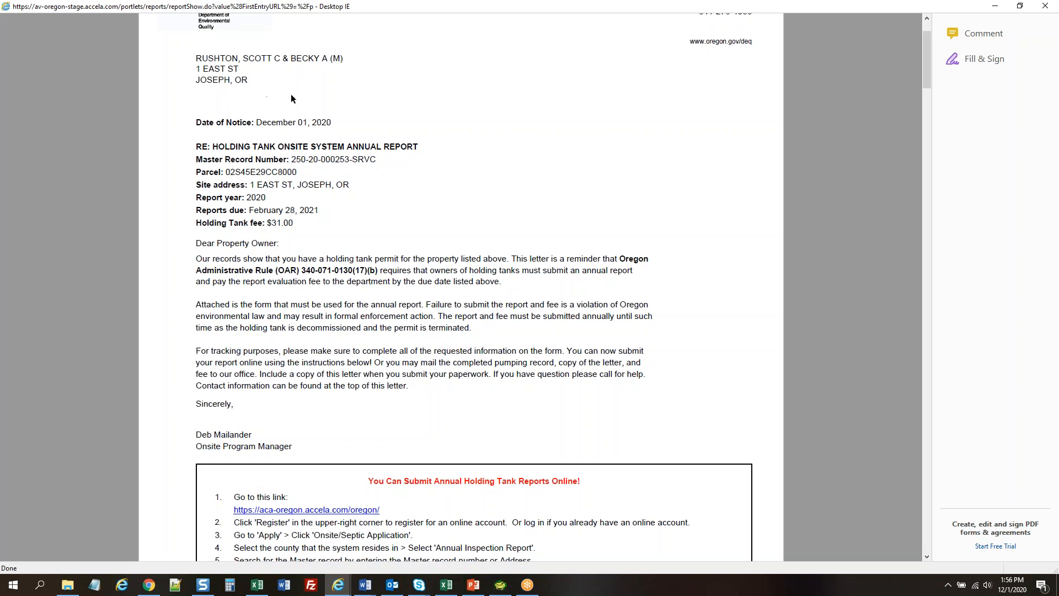
scroll(470, 147, up, 3)
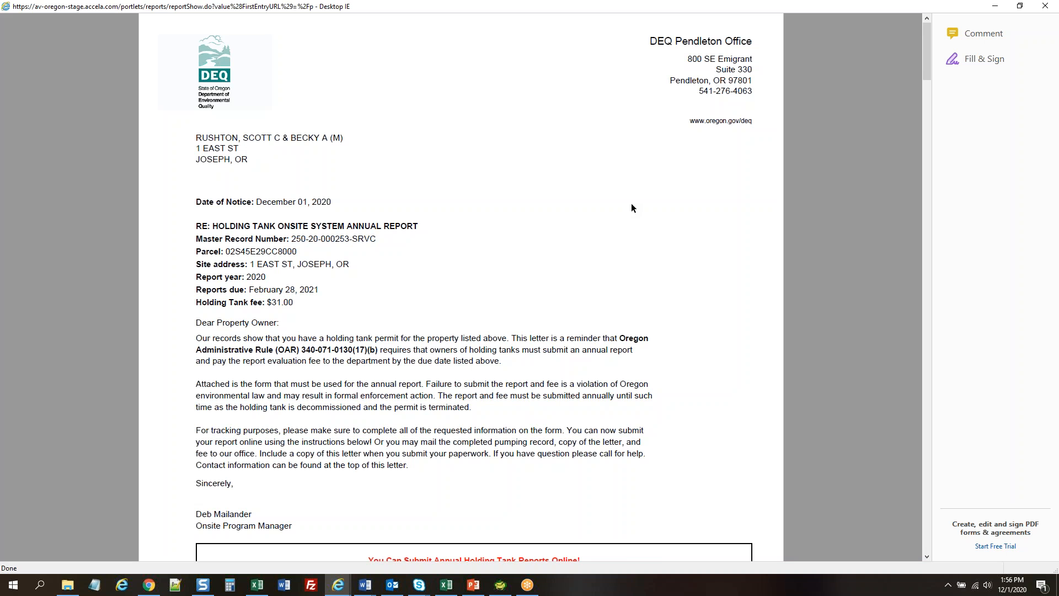
scroll(620, 207, down, 2)
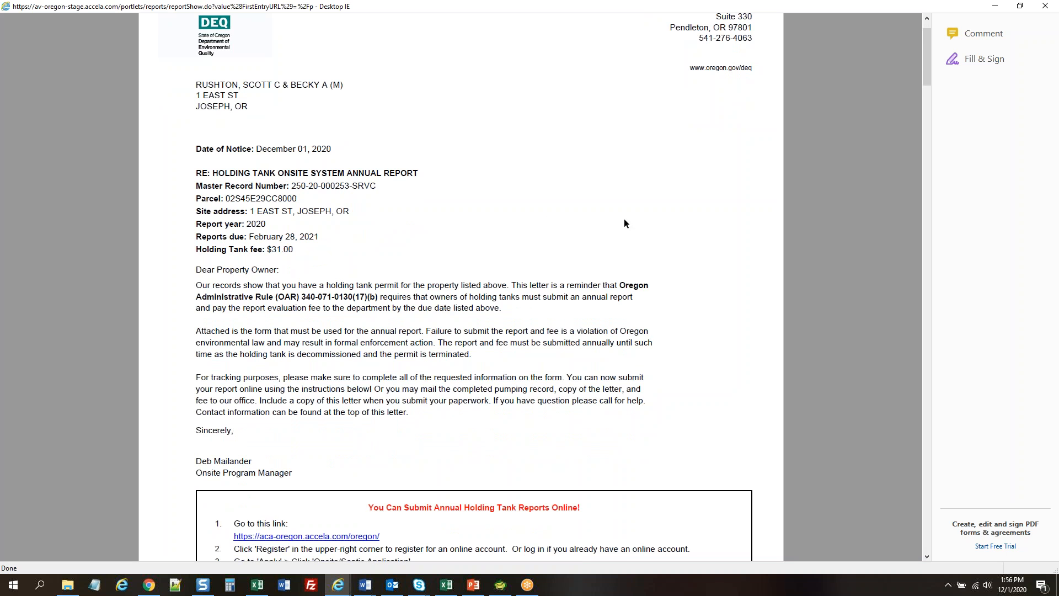
scroll(842, 272, down, 2)
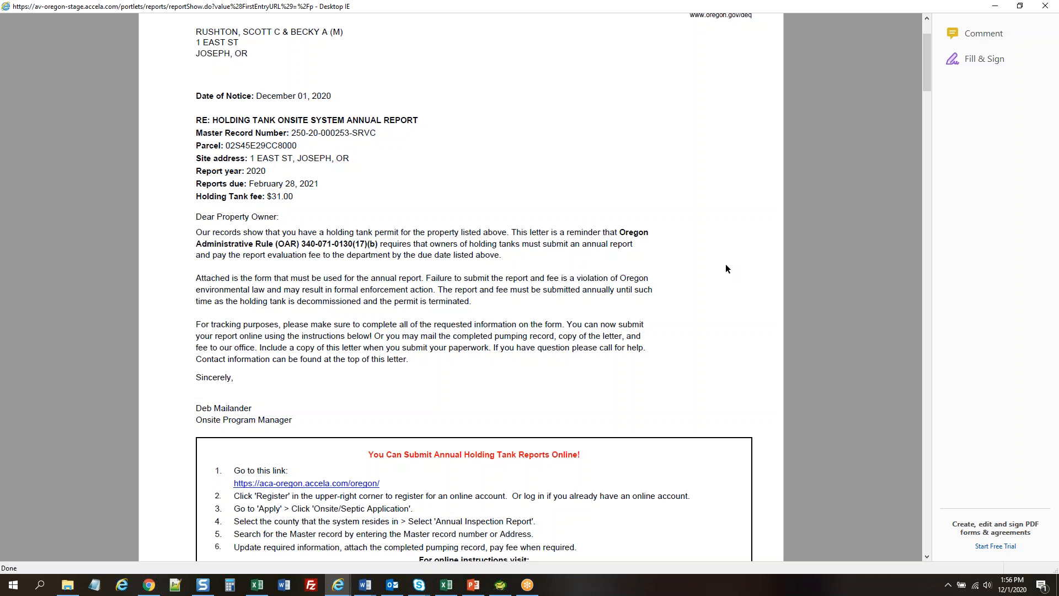
scroll(716, 282, down, 5)
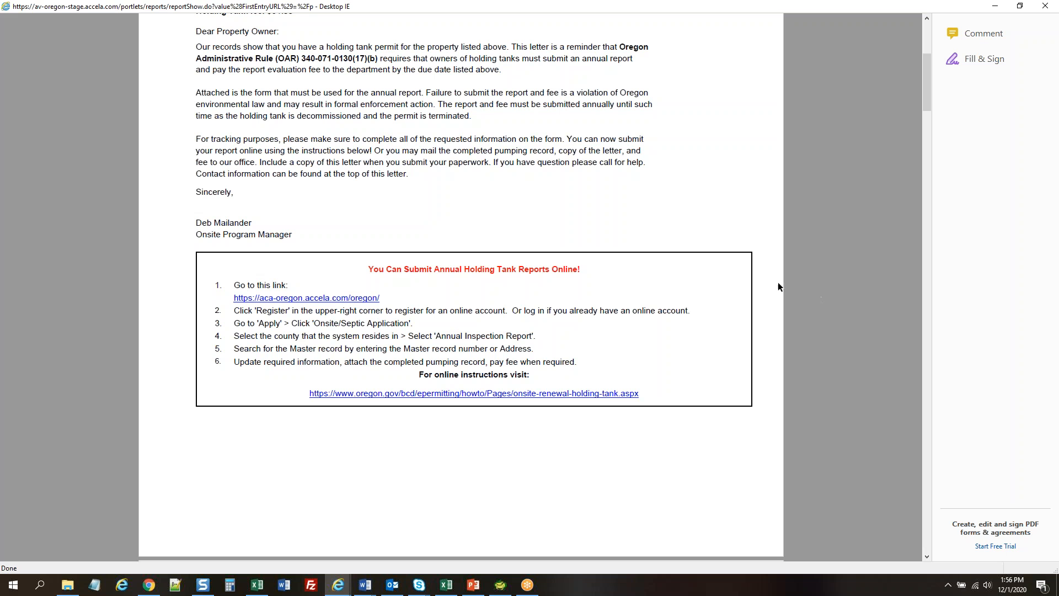
scroll(847, 311, down, 10)
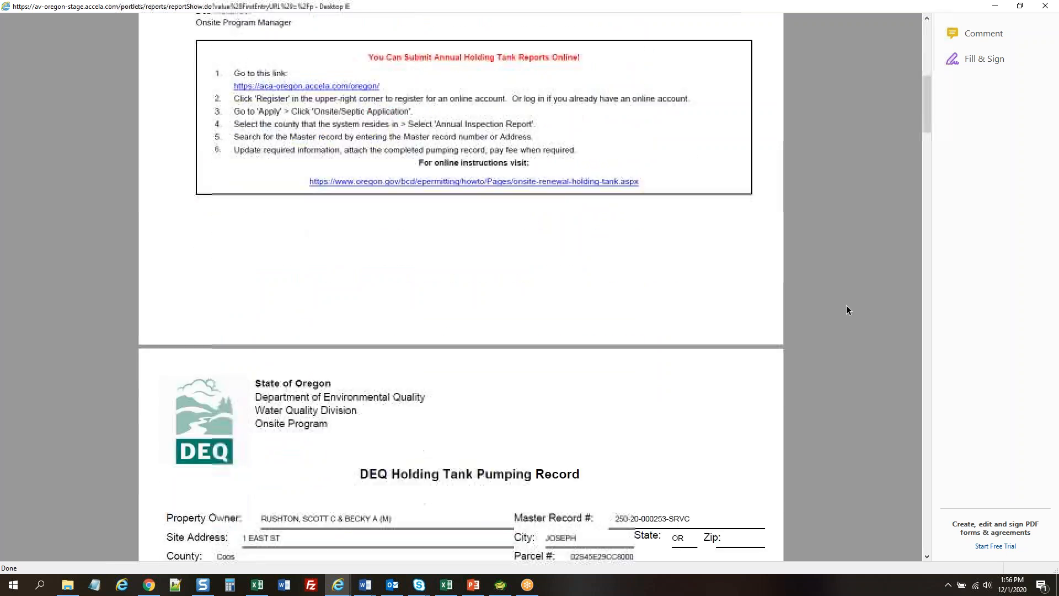
scroll(847, 310, down, 2)
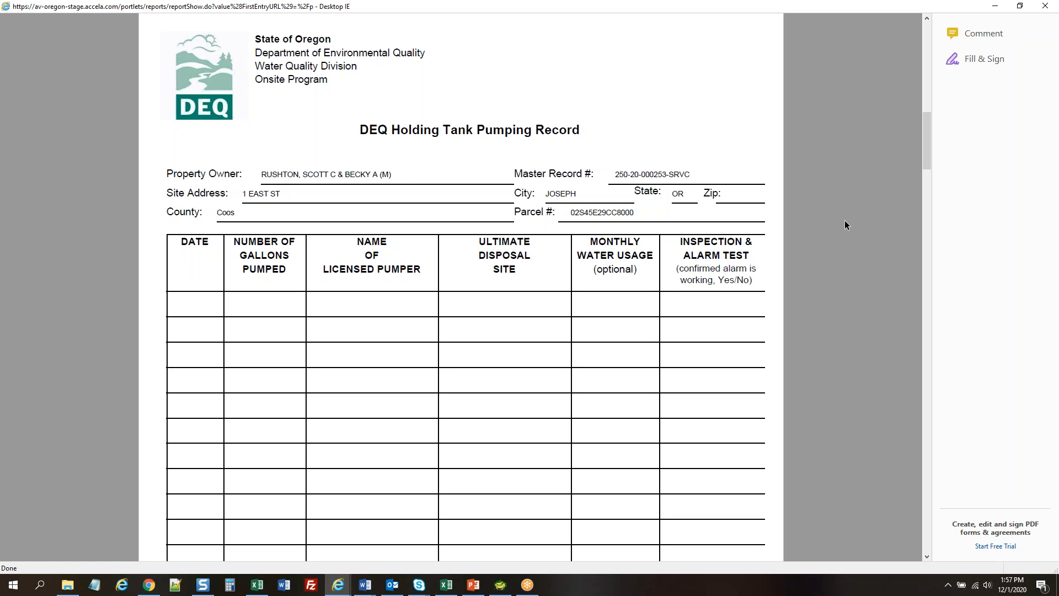
scroll(831, 273, down, 4)
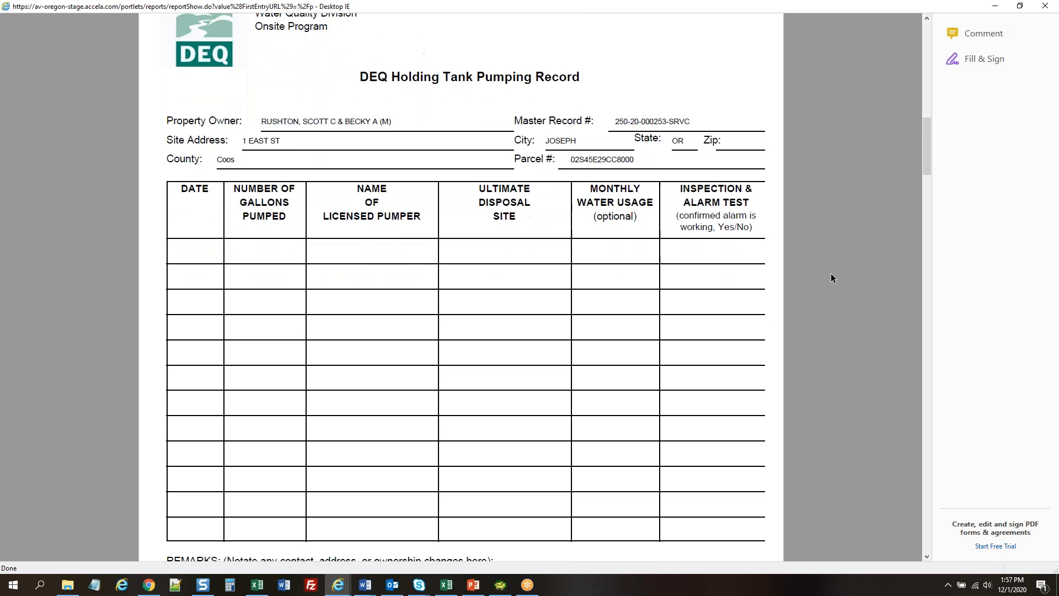
scroll(832, 278, up, 5)
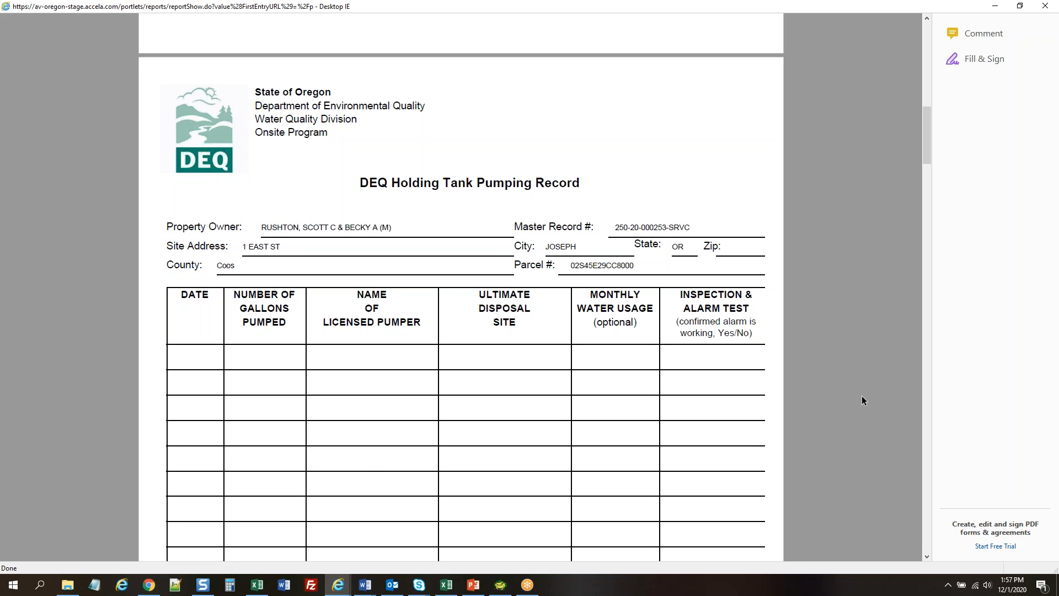
scroll(862, 395, up, 15)
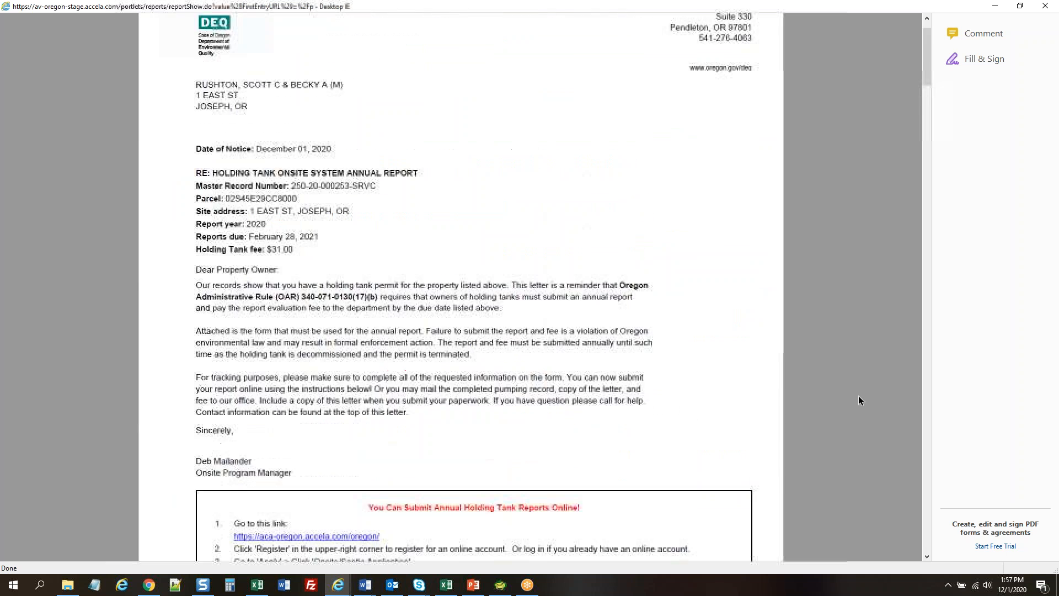
double_click(739, 8)
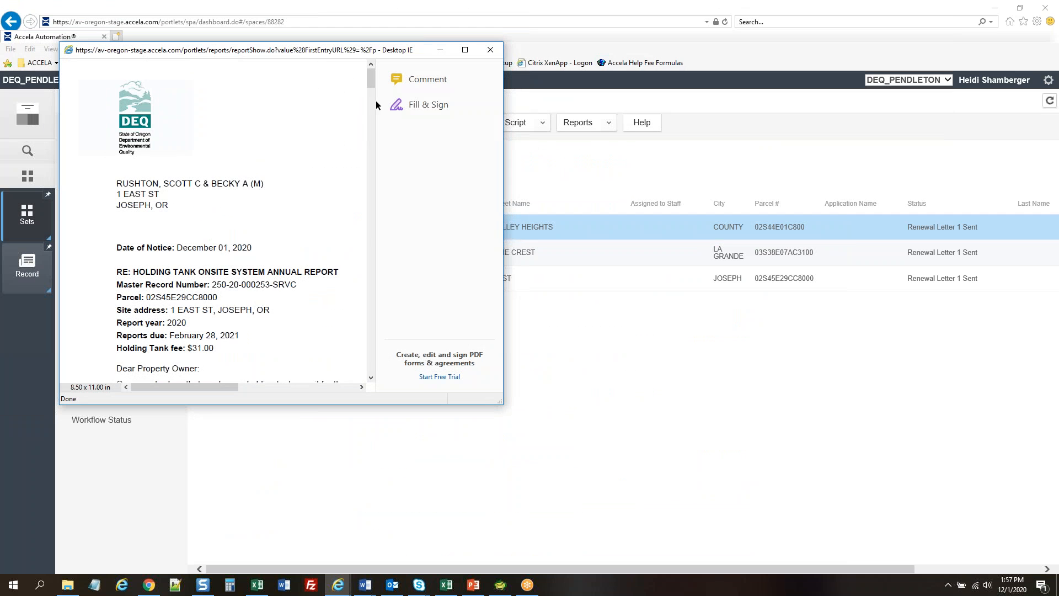
click(490, 49)
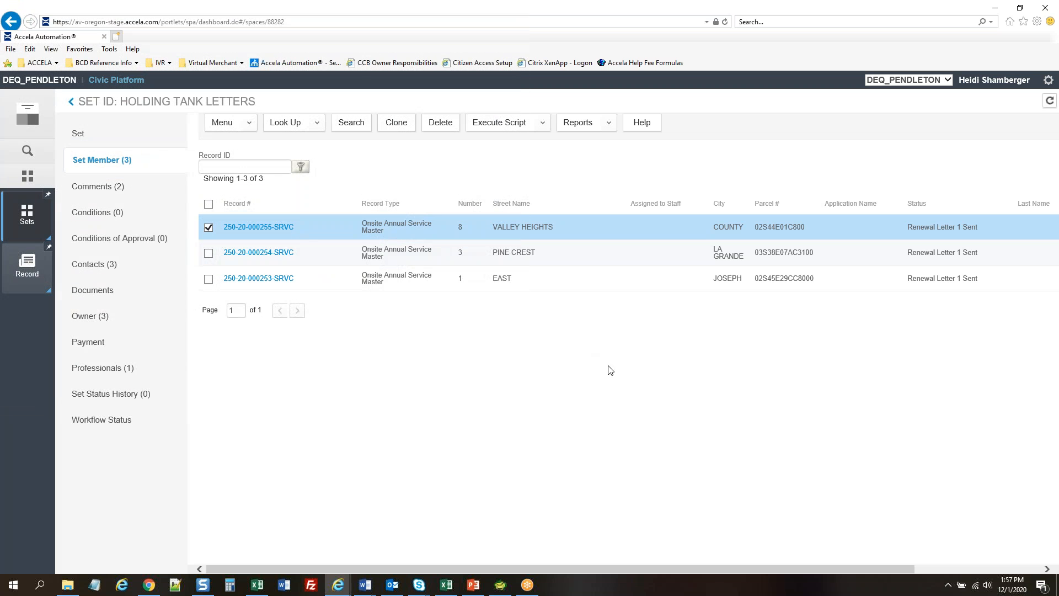
click(208, 228)
click(514, 125)
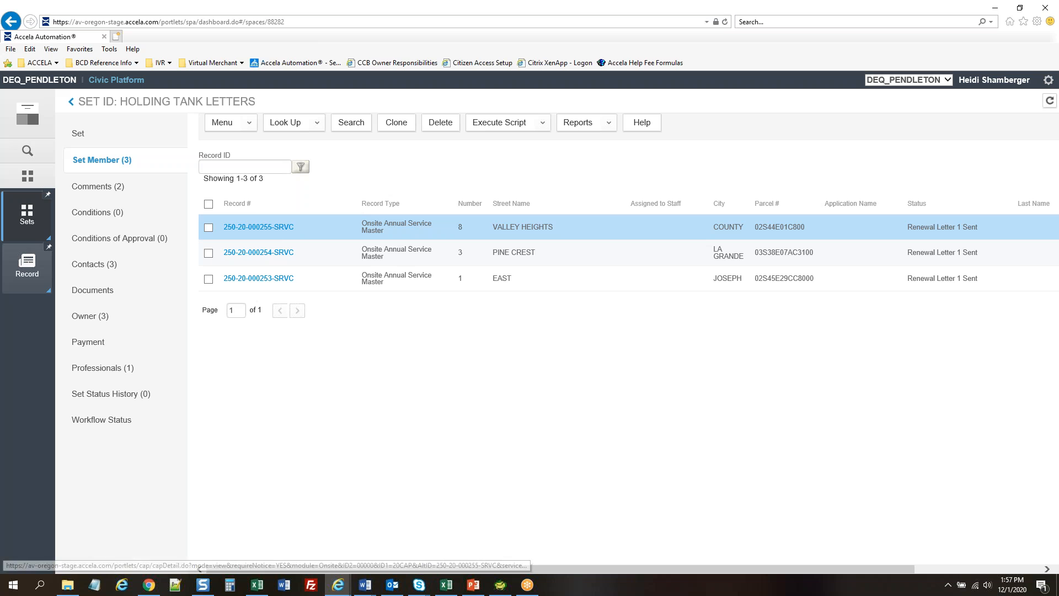
click(259, 227)
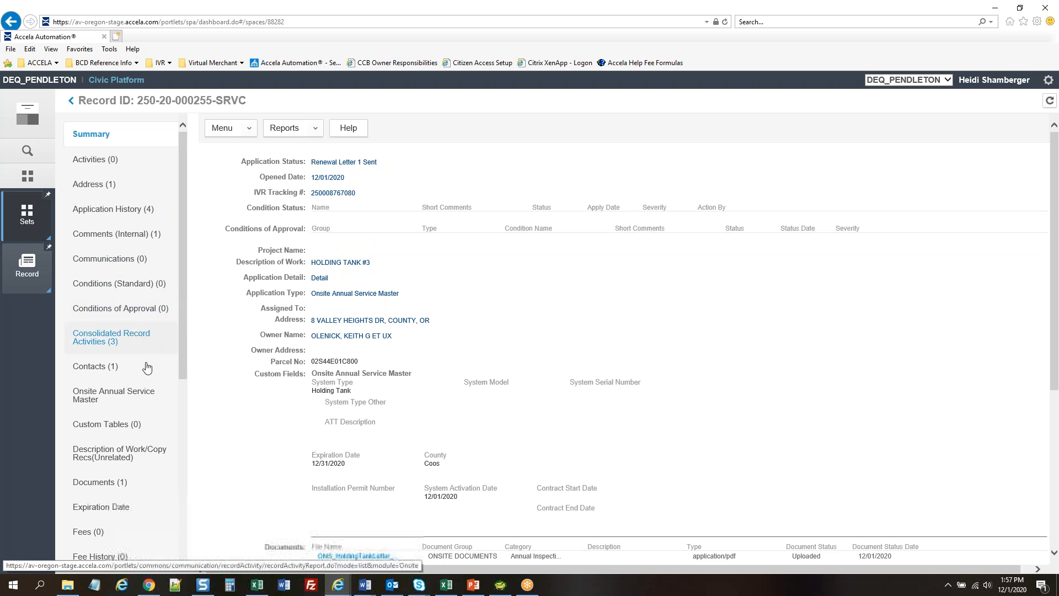
scroll(147, 367, down, 3)
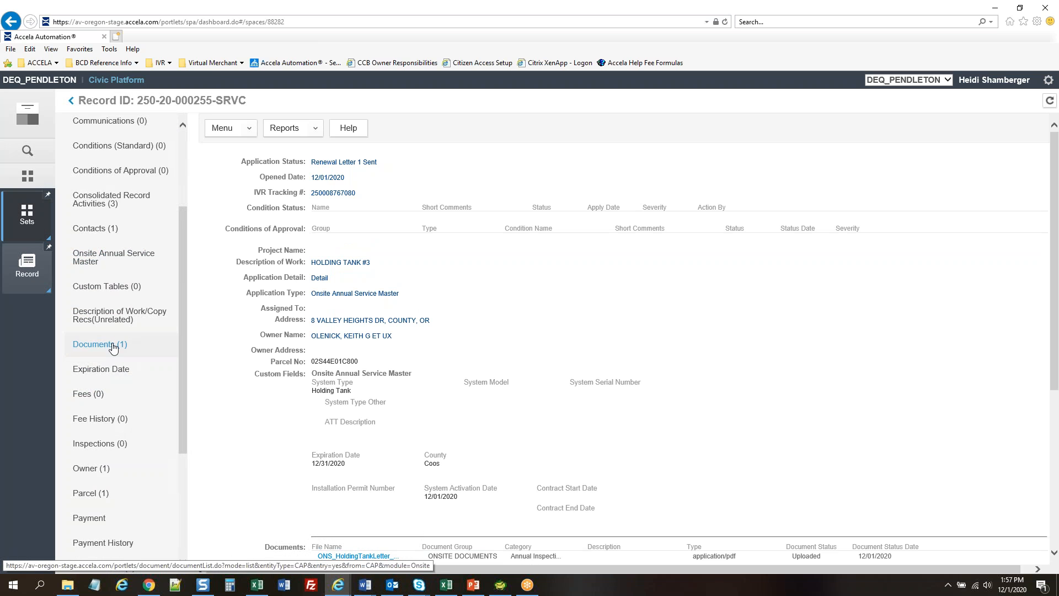
scroll(143, 309, up, 3)
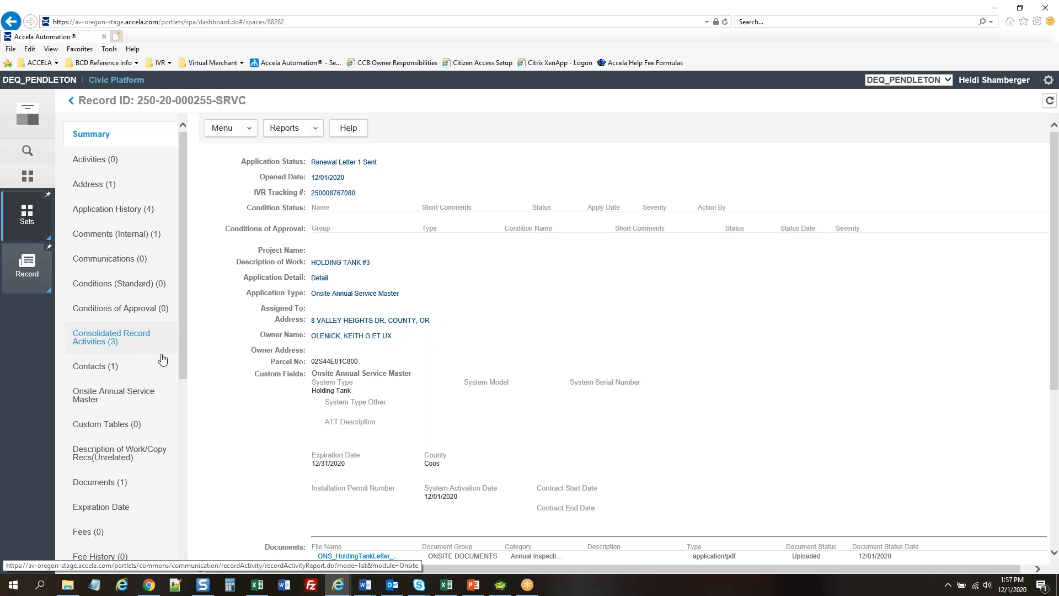
click(121, 265)
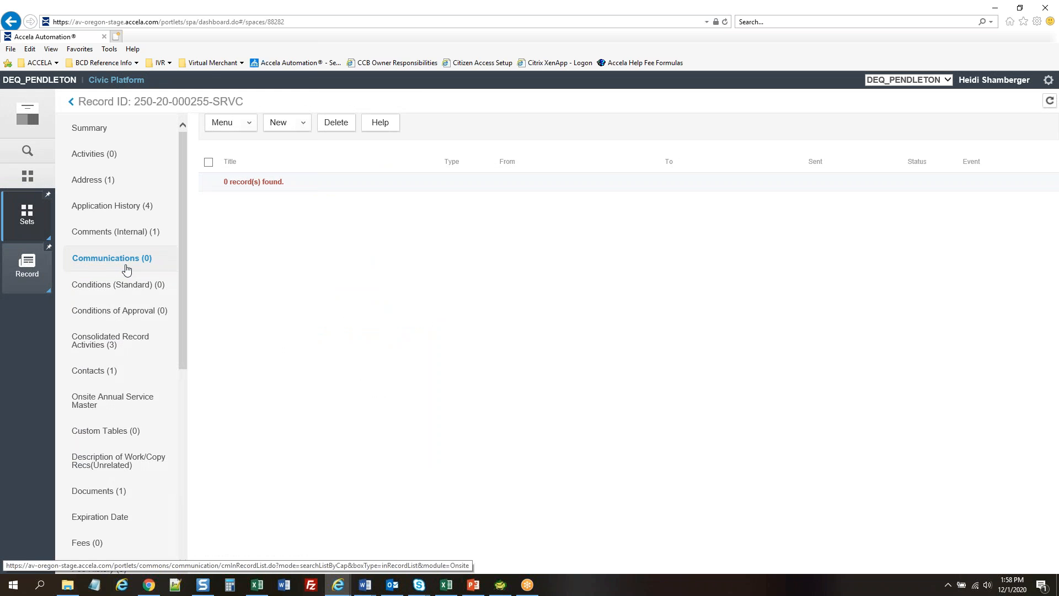
scroll(125, 269, down, 3)
Preview the renewal letter attached under the record's Documents, then close the preview
click(116, 359)
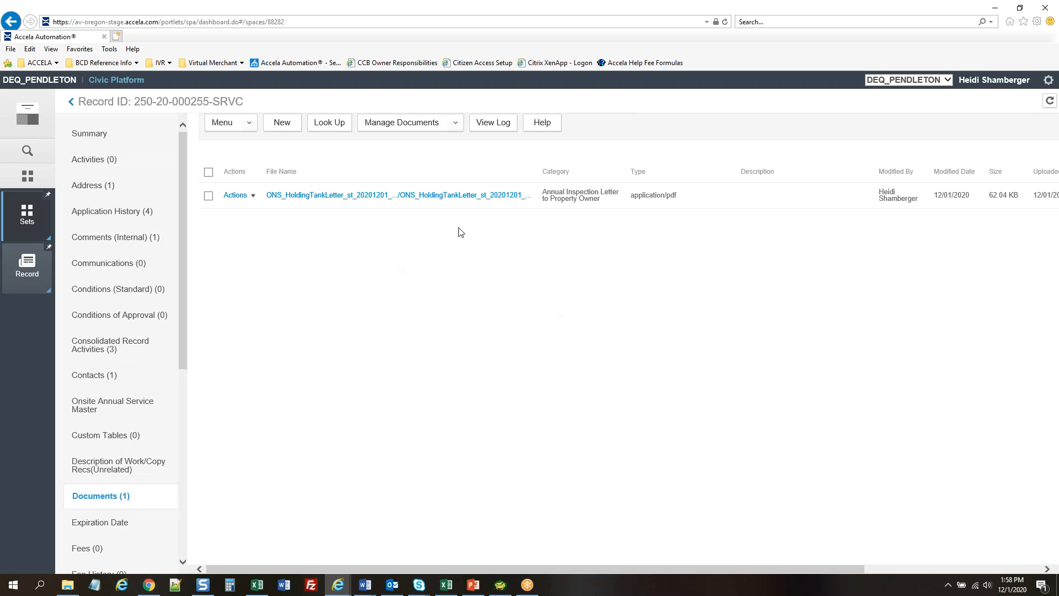
click(253, 196)
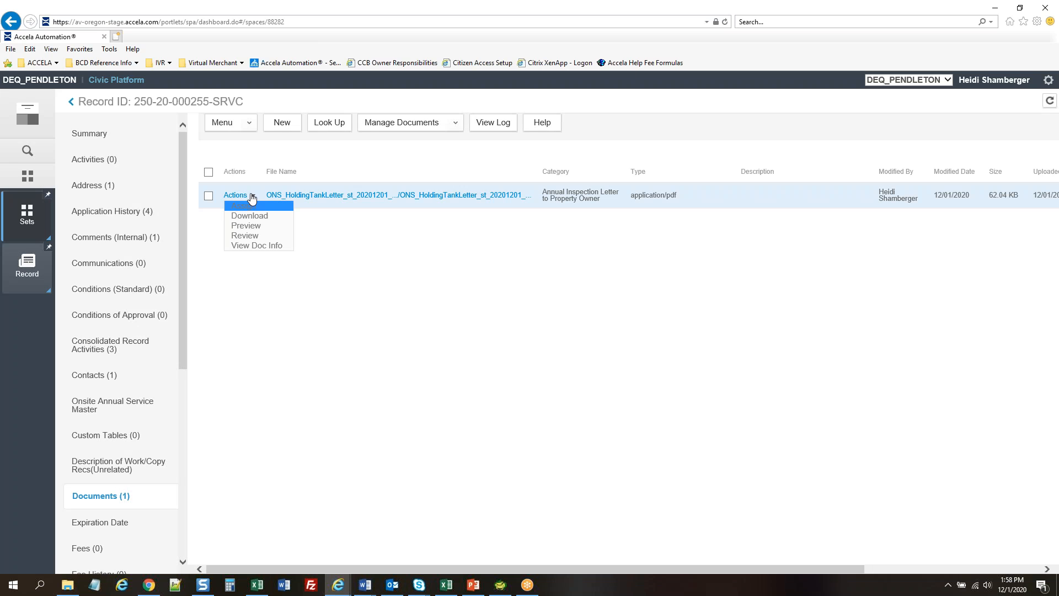
click(251, 226)
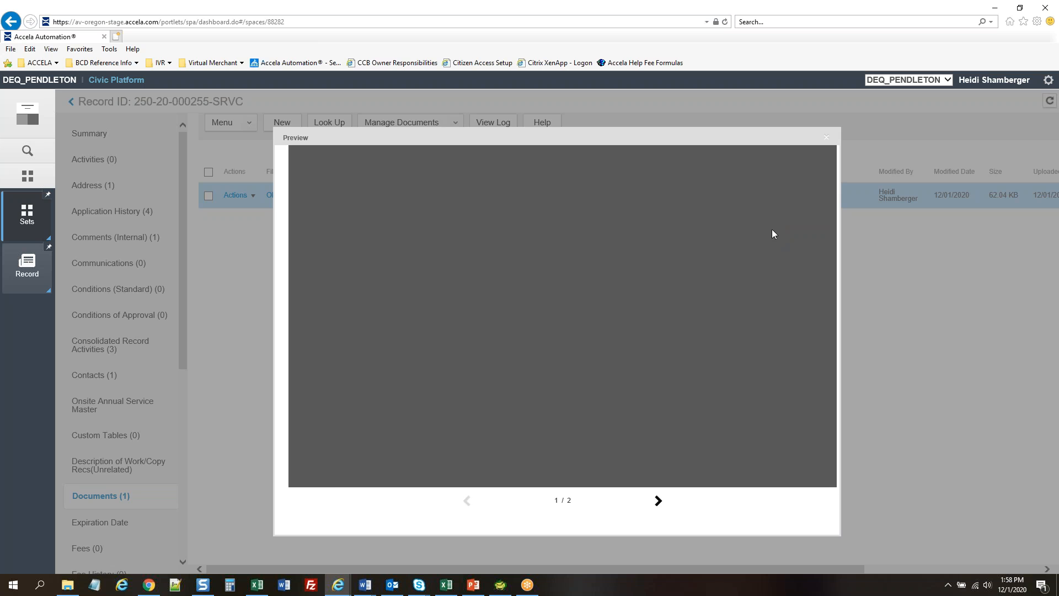
click(826, 136)
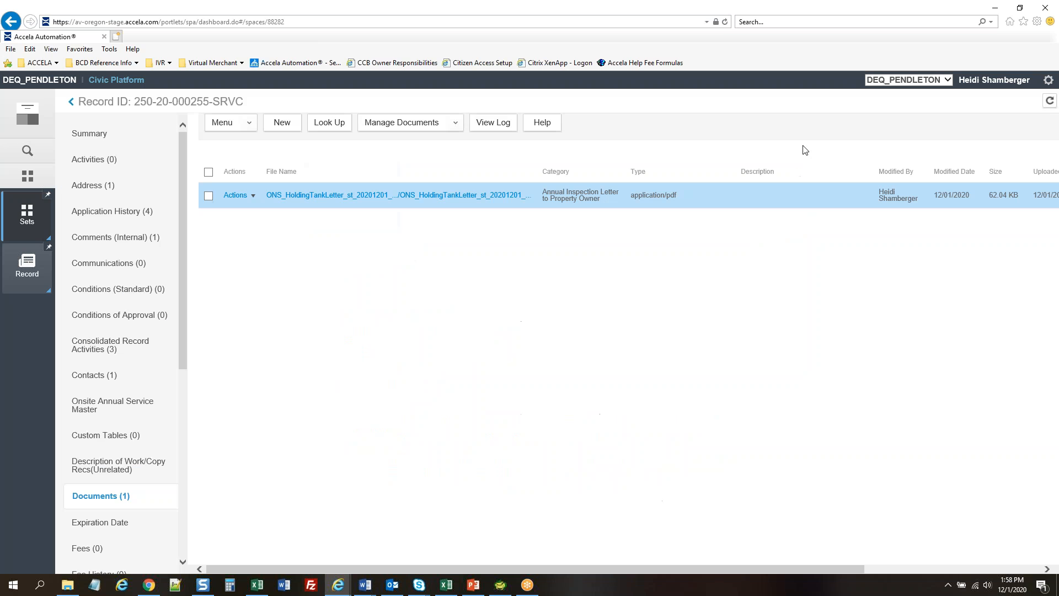
Show the record's Workflow History with Renewal Letter 1 Sent above System Activated
scroll(134, 361, down, 3)
scroll(135, 360, down, 3)
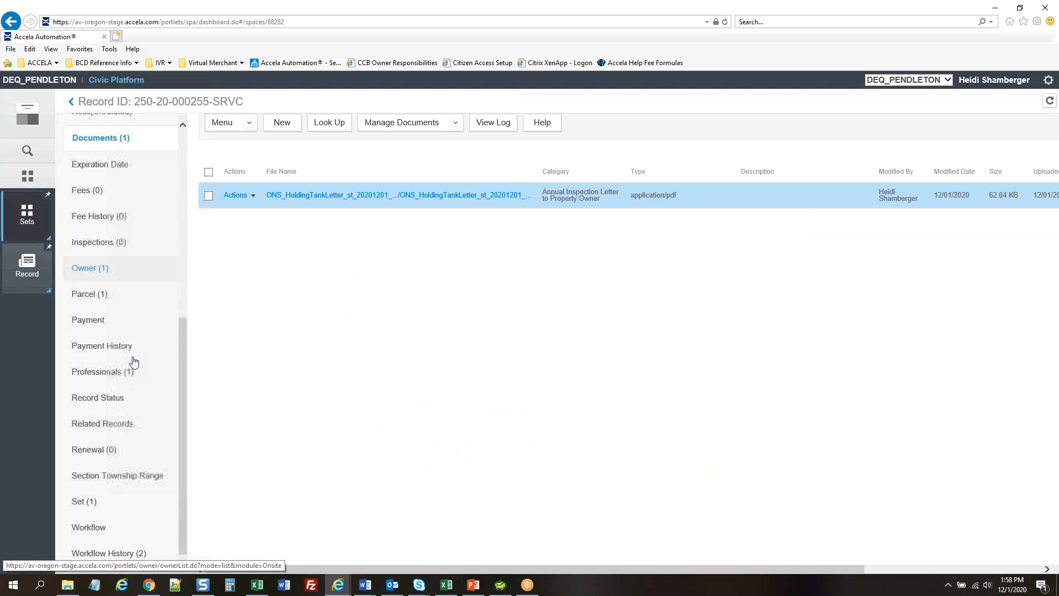
click(110, 551)
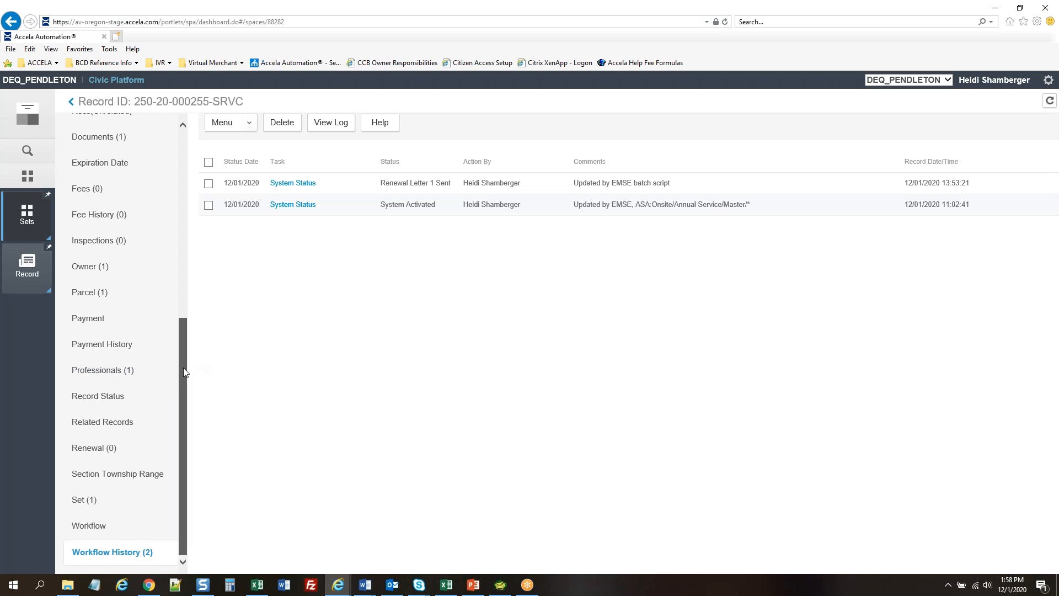
drag(183, 368, 184, 177)
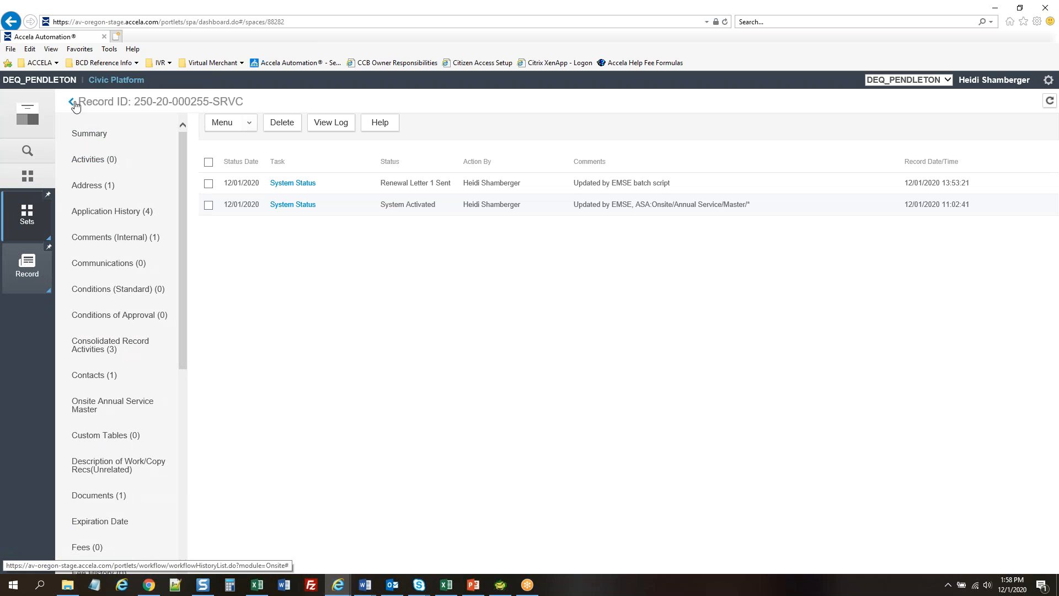
Generate the Renewal Letter Holding Tank report from the record's Summary, then return to the Record list
click(85, 133)
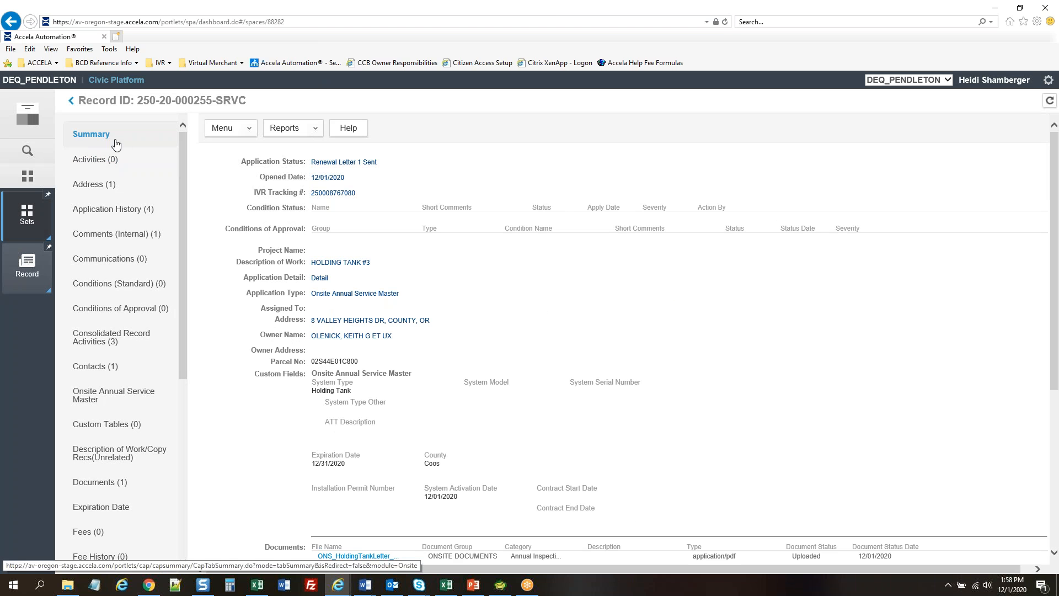
click(301, 130)
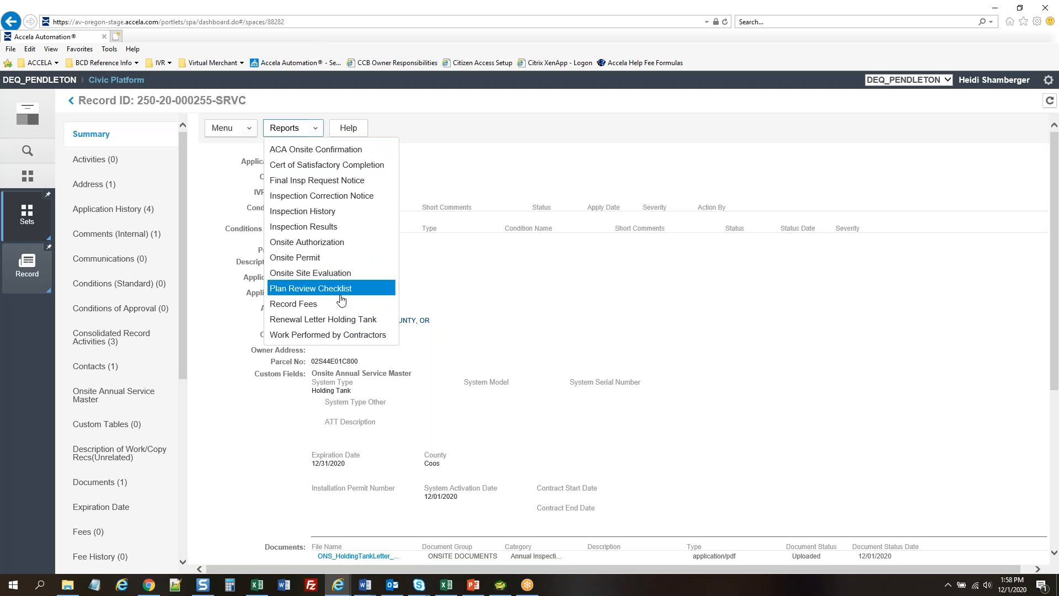
click(345, 323)
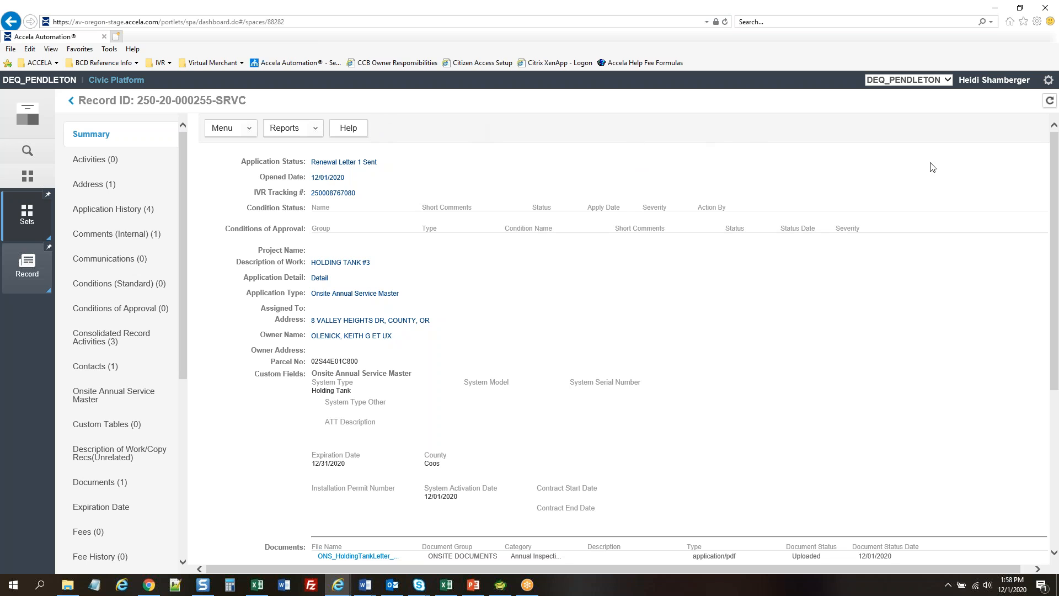
key(alt+Tab)
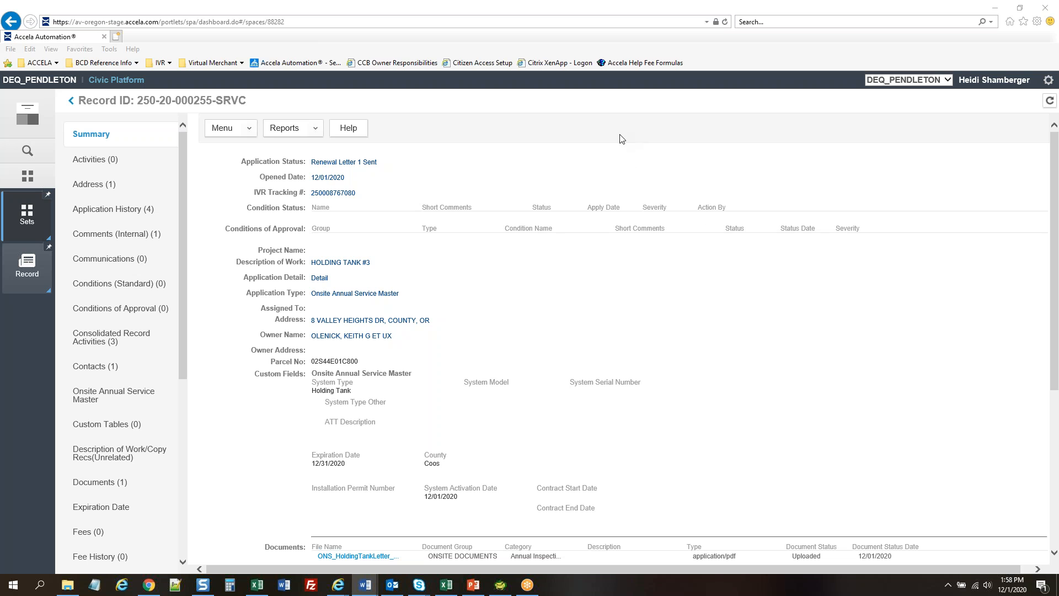
click(27, 264)
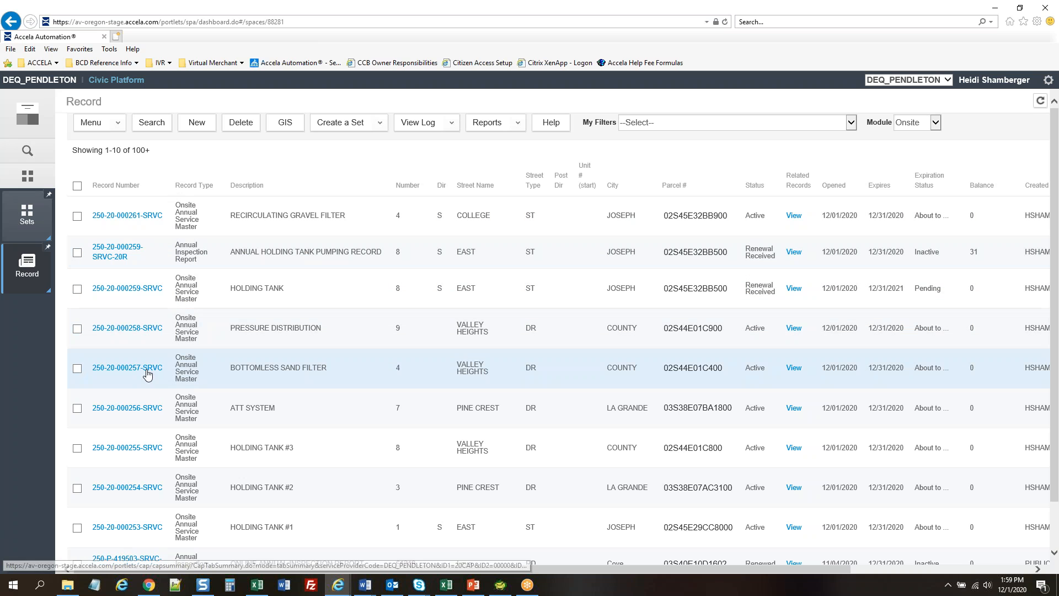
click(144, 410)
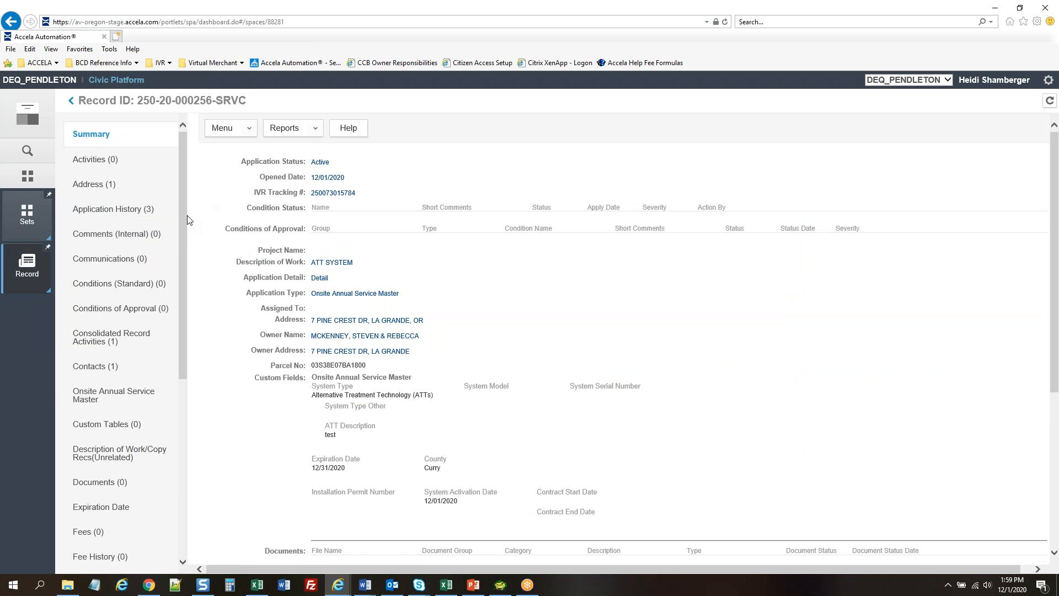
scroll(184, 217, down, 6)
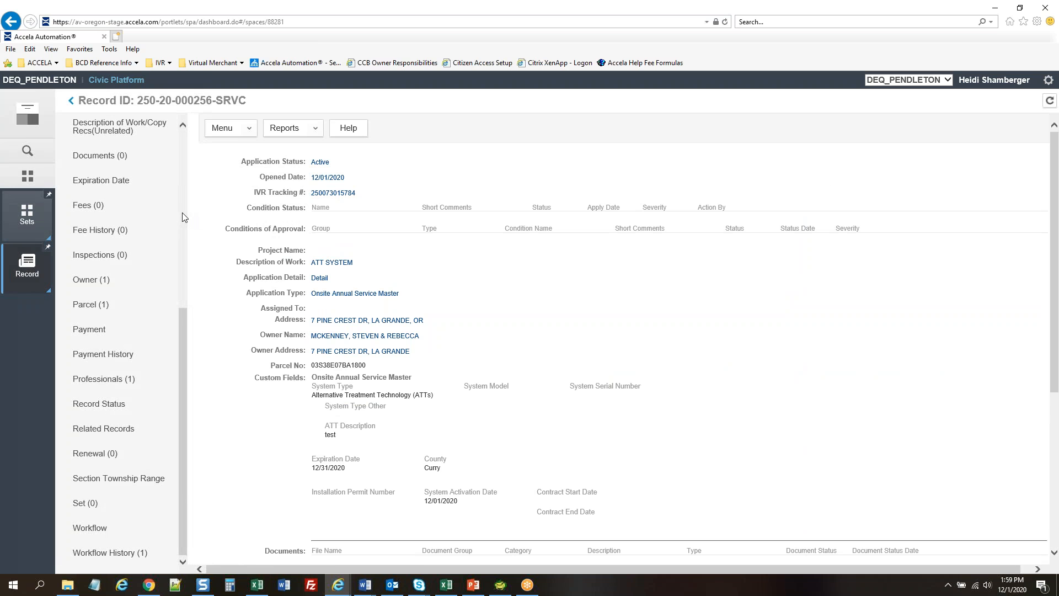
click(91, 458)
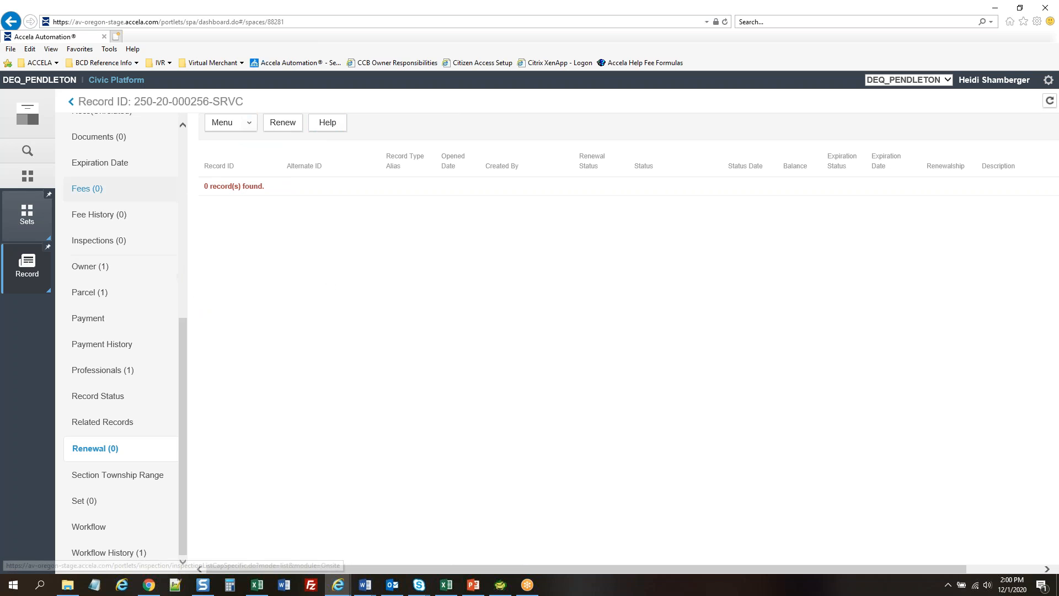
click(120, 165)
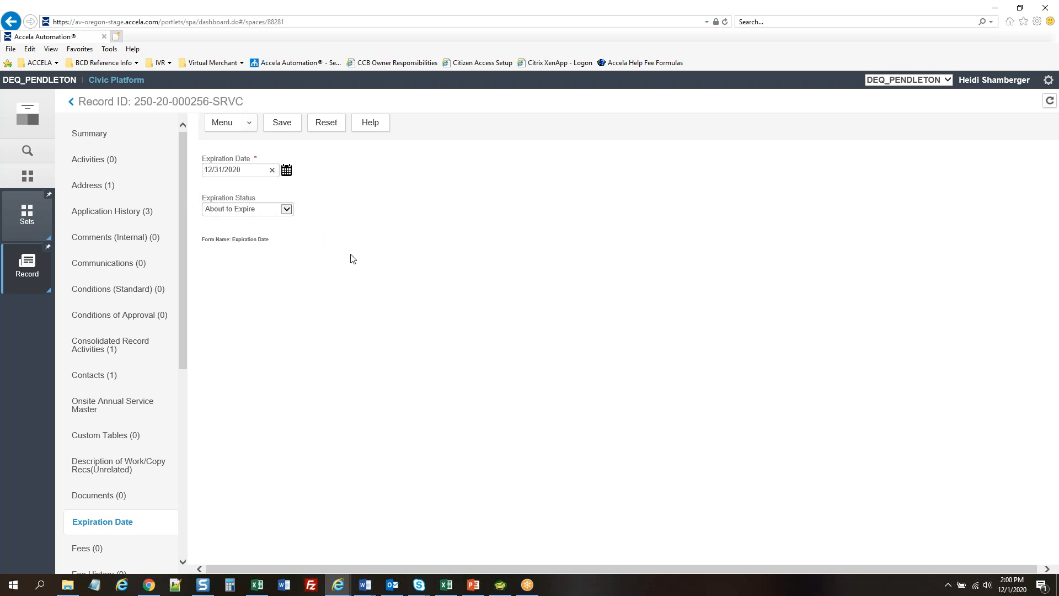
scroll(135, 322, down, 6)
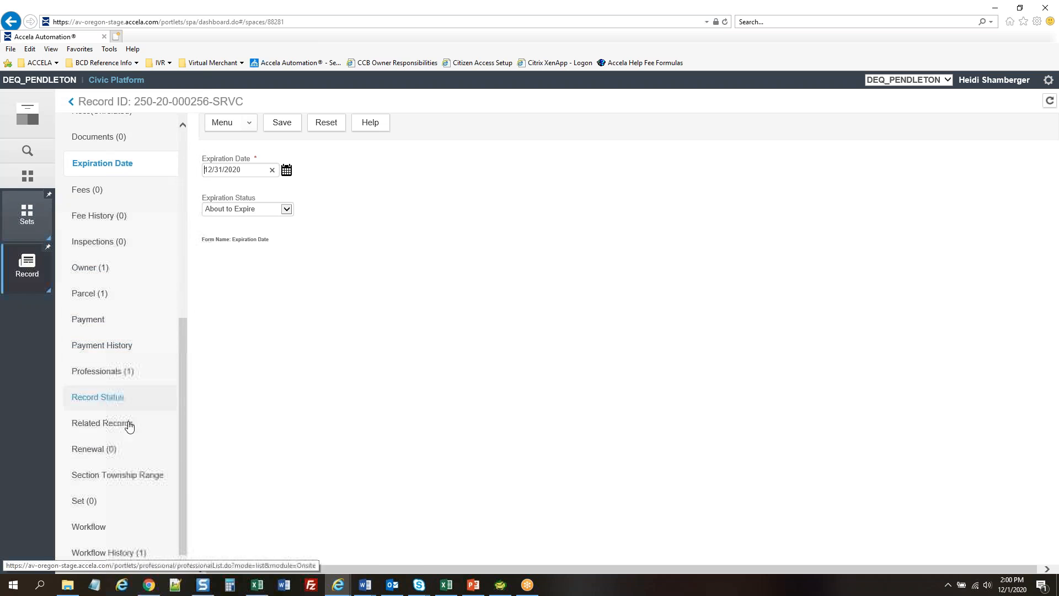
click(104, 450)
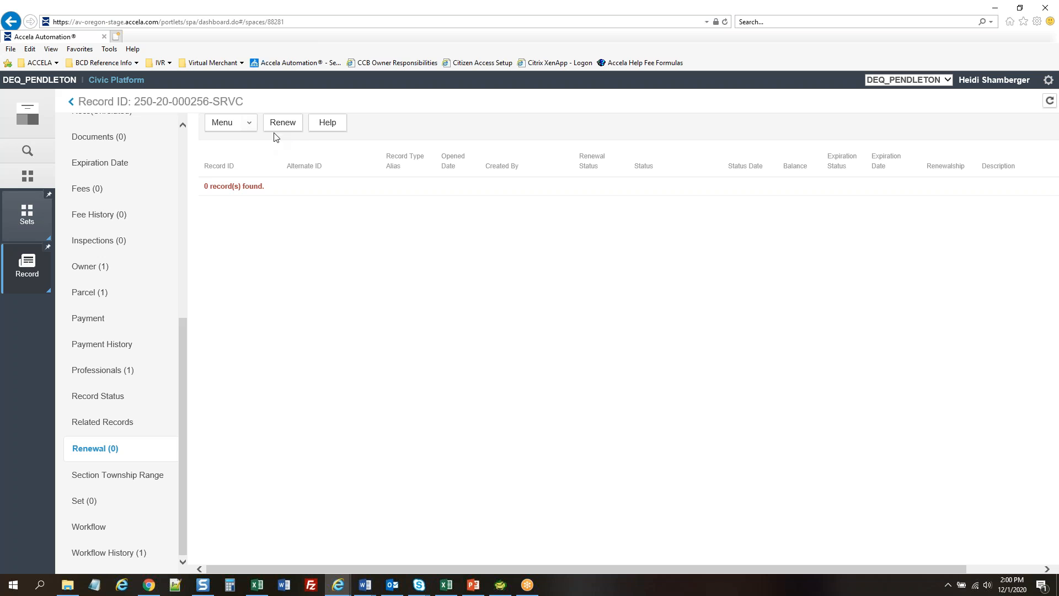
click(283, 124)
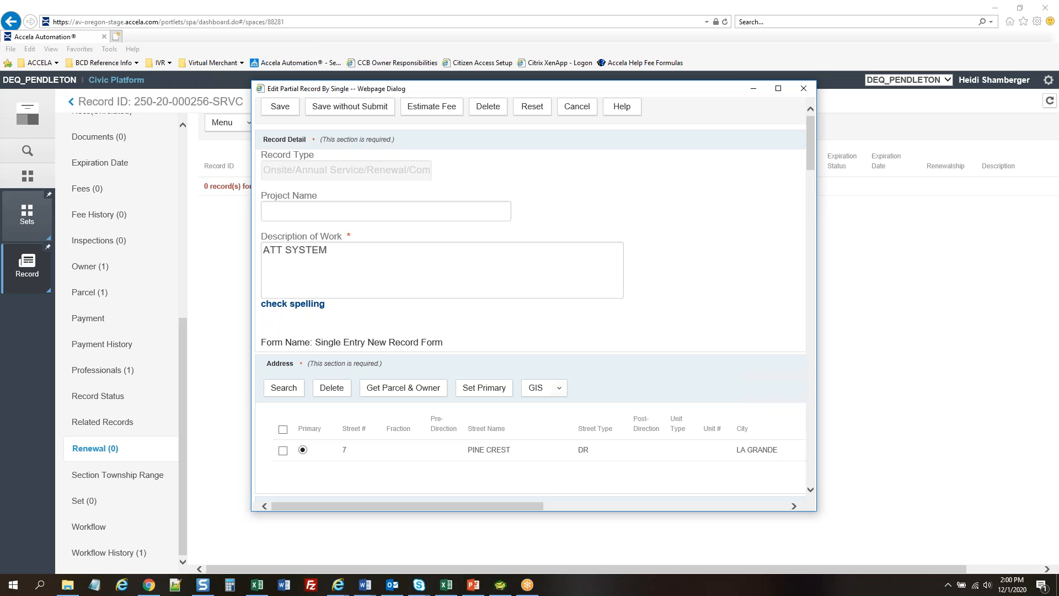
scroll(753, 260, down, 1)
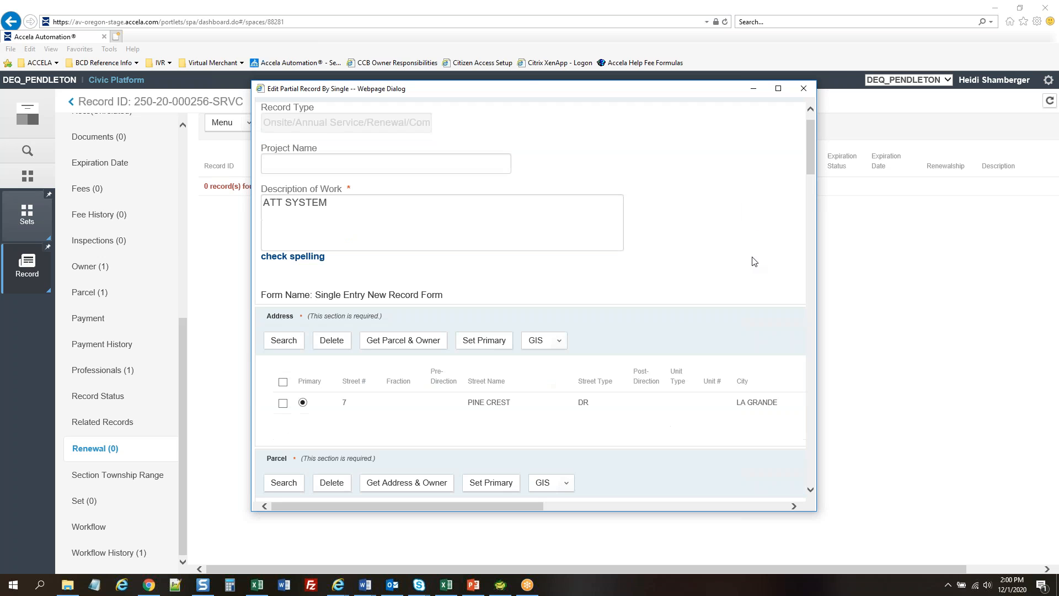
scroll(752, 260, up, 1)
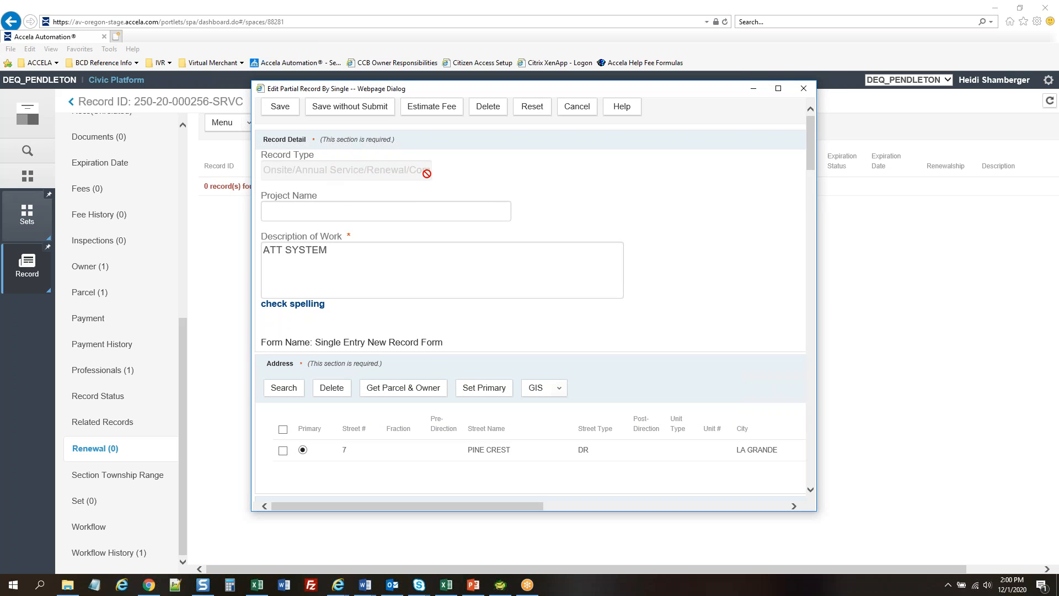
scroll(712, 242, down, 1)
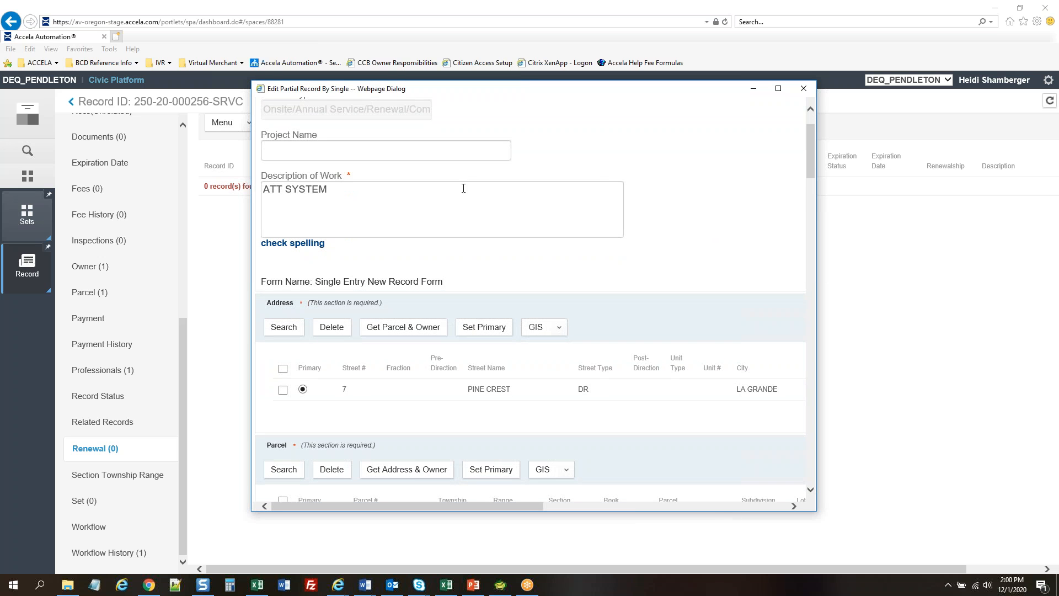
scroll(731, 194, down, 1)
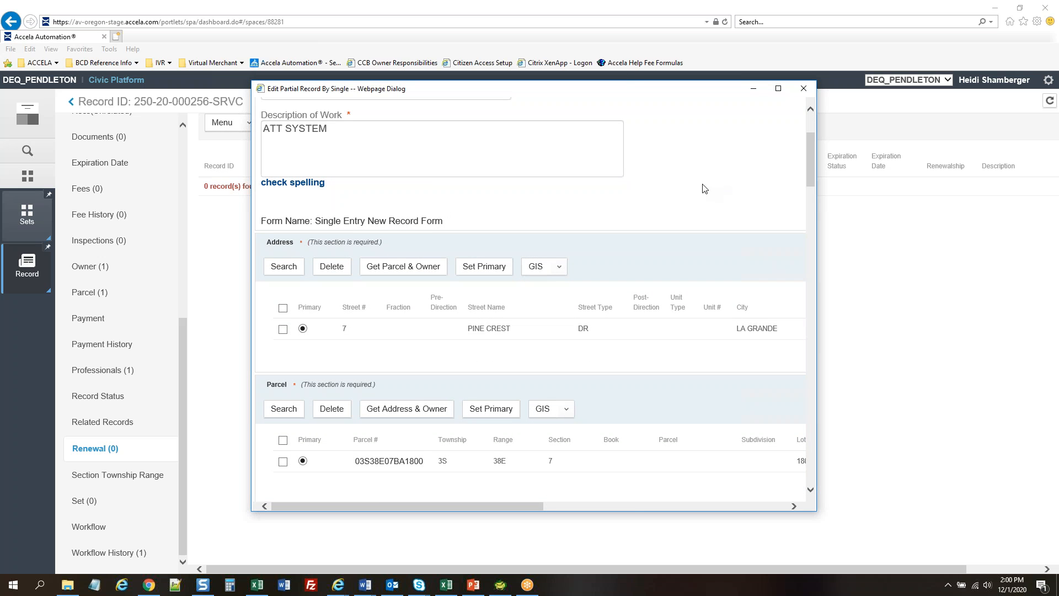
scroll(704, 189, down, 2)
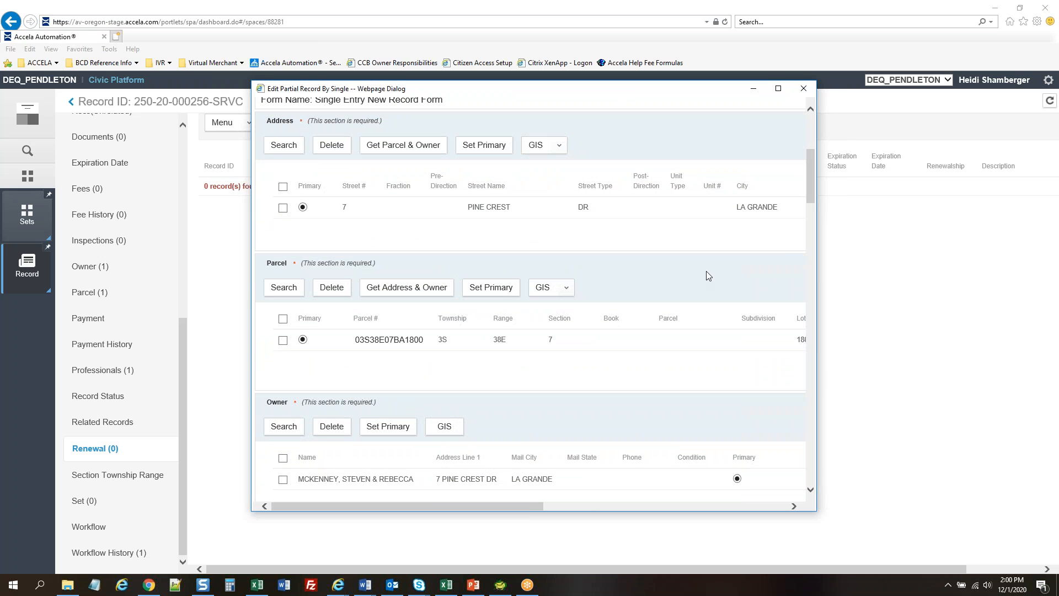
key(alt+Tab)
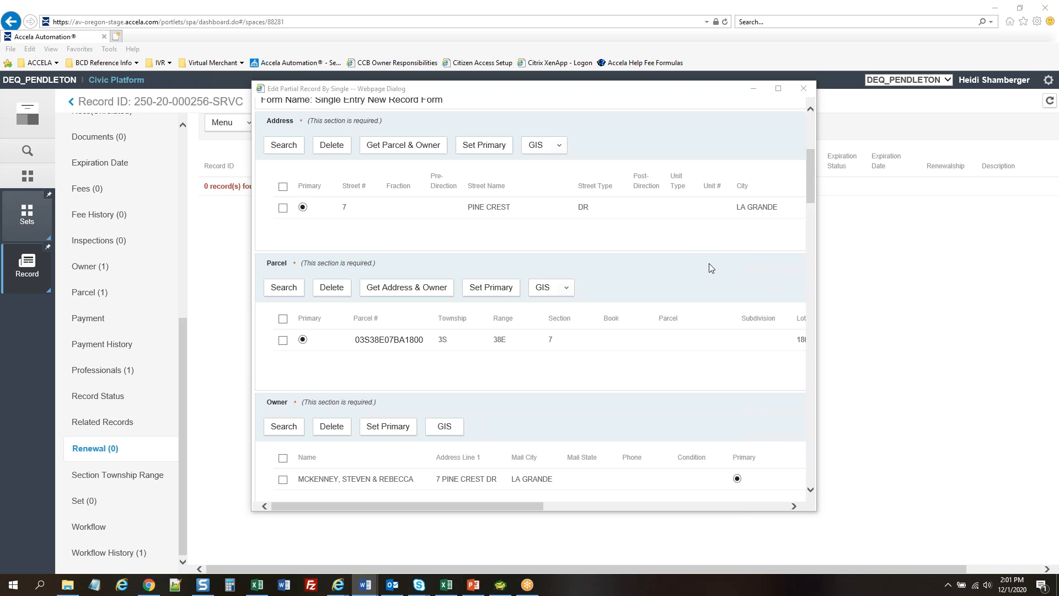
scroll(709, 267, down, 3)
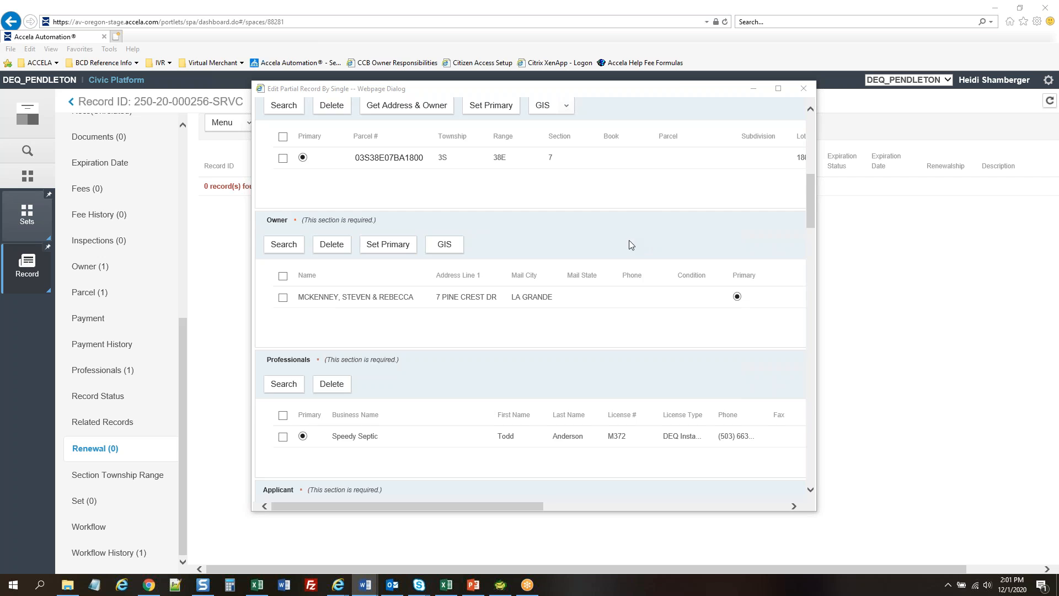
scroll(630, 243, up, 2)
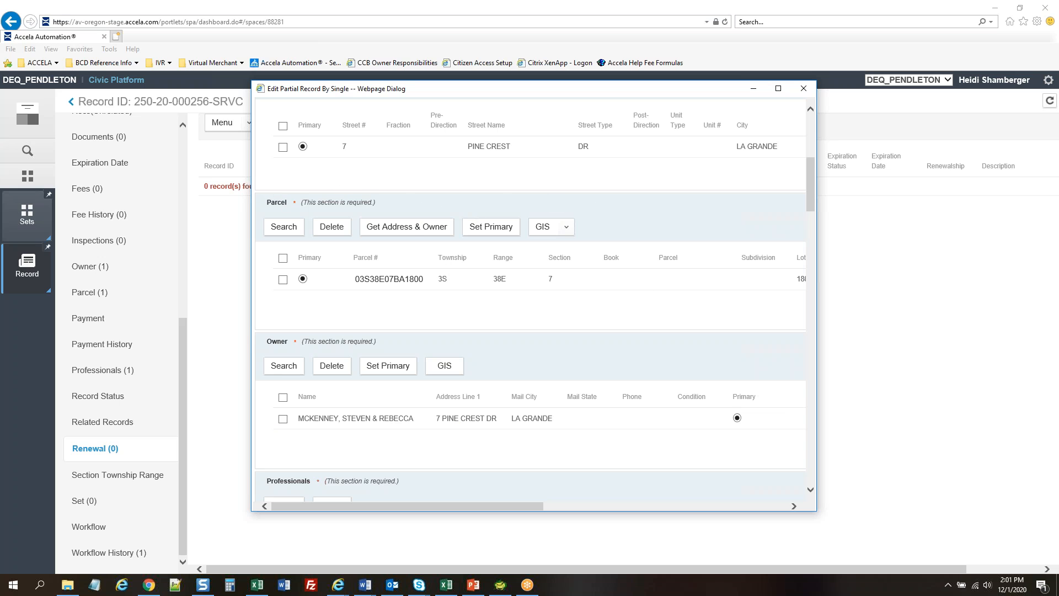
Fetch the parcel's address and owner, then delete the extra non-primary owner row
click(414, 229)
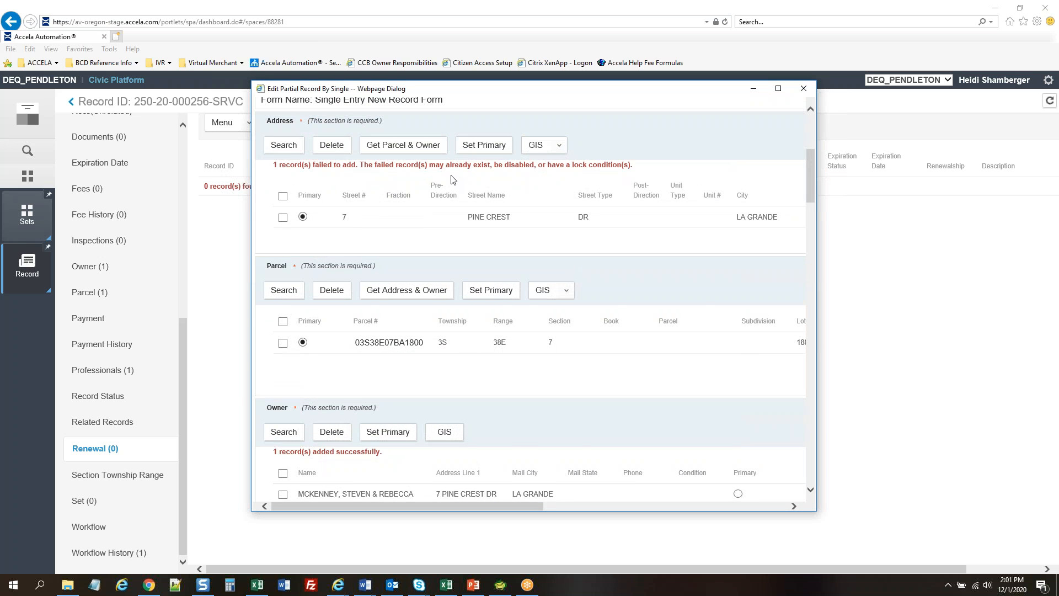
scroll(700, 249, down, 3)
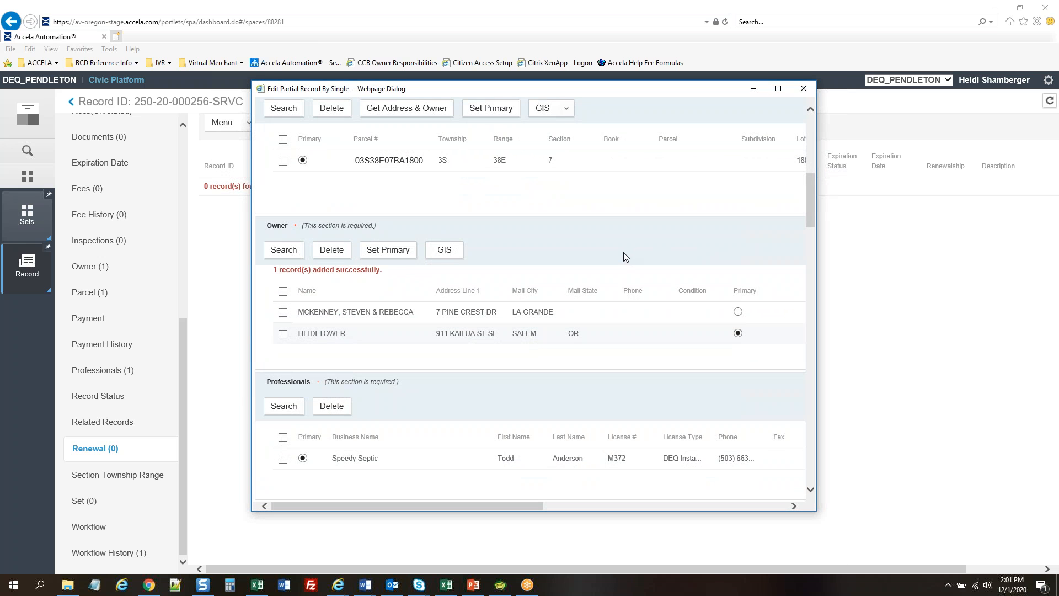
click(454, 313)
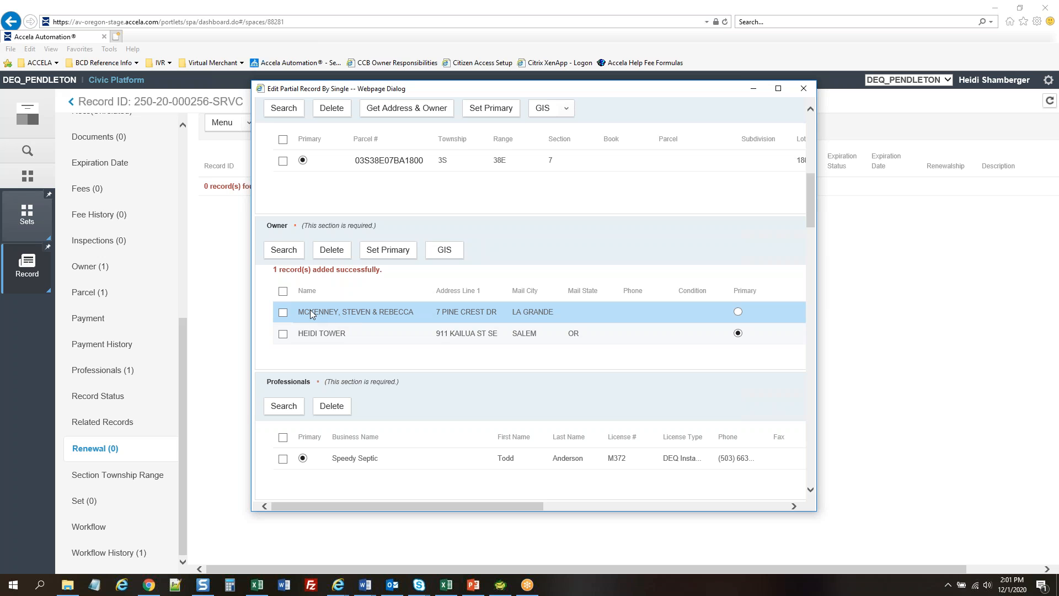
click(284, 313)
click(333, 251)
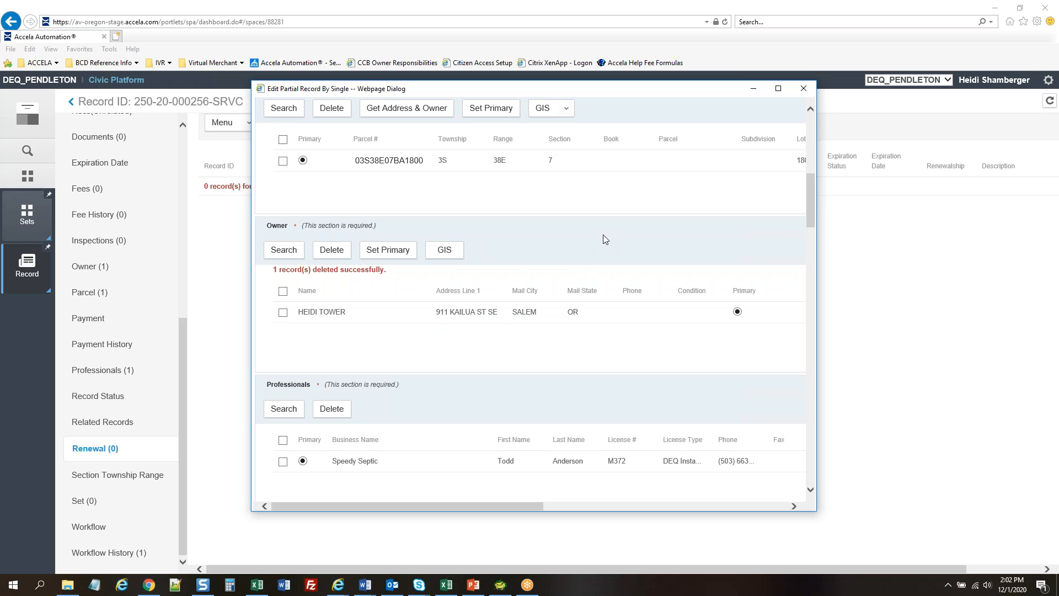
scroll(617, 236, down, 1)
scroll(617, 236, up, 1)
scroll(634, 239, down, 2)
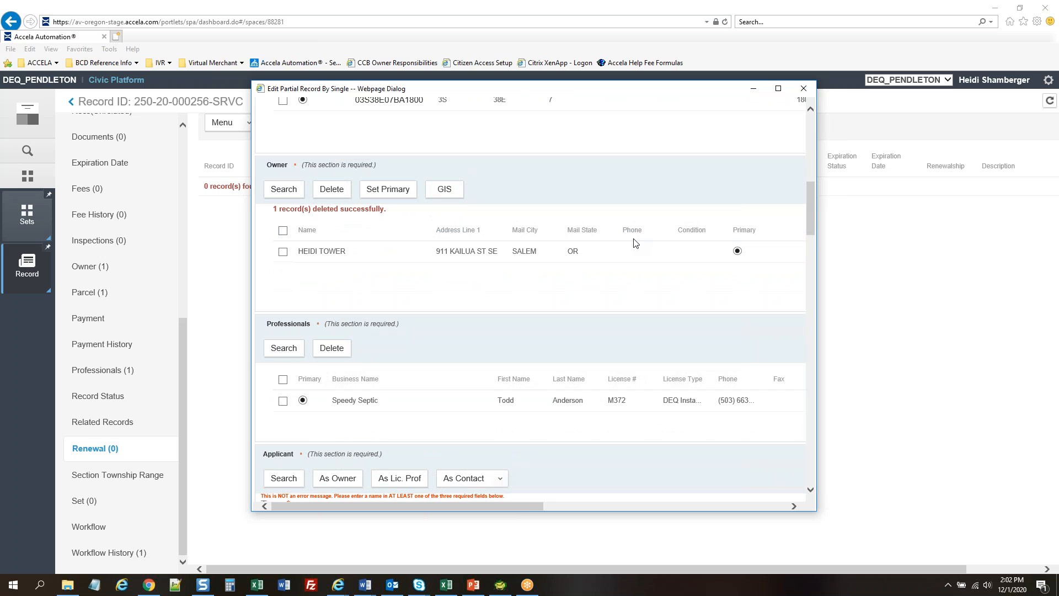
Search DEQ Installer/Maintenance Provider professionals and add RM1 to the record
scroll(636, 243, down, 5)
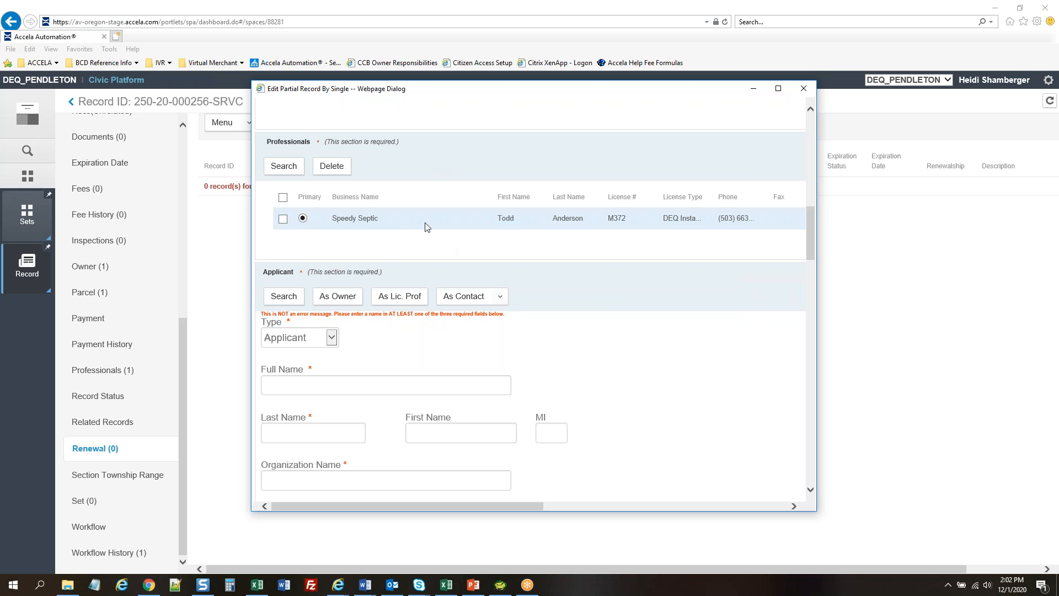
click(293, 170)
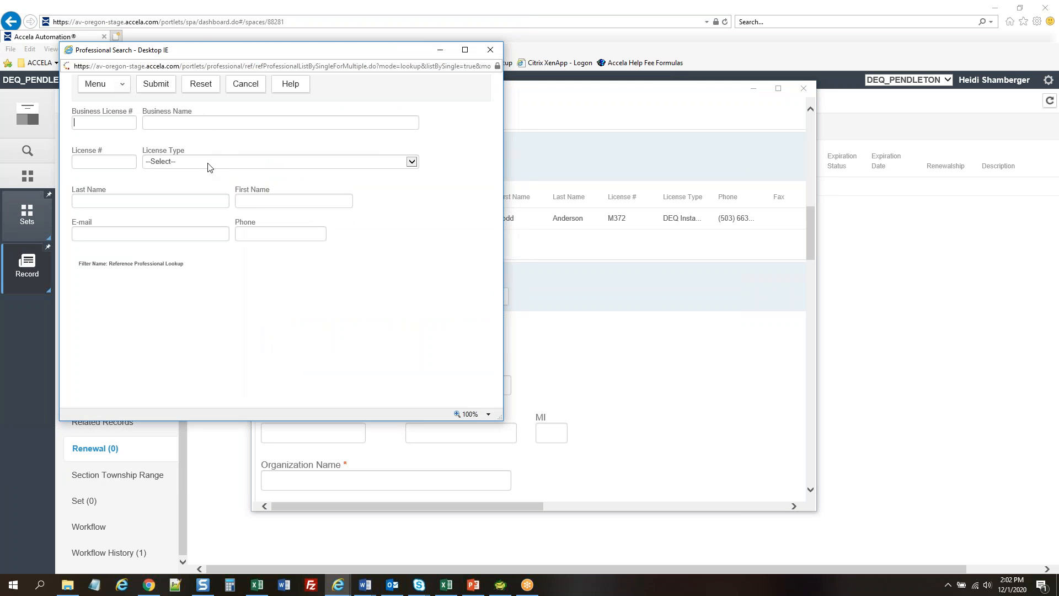
click(227, 159)
click(226, 171)
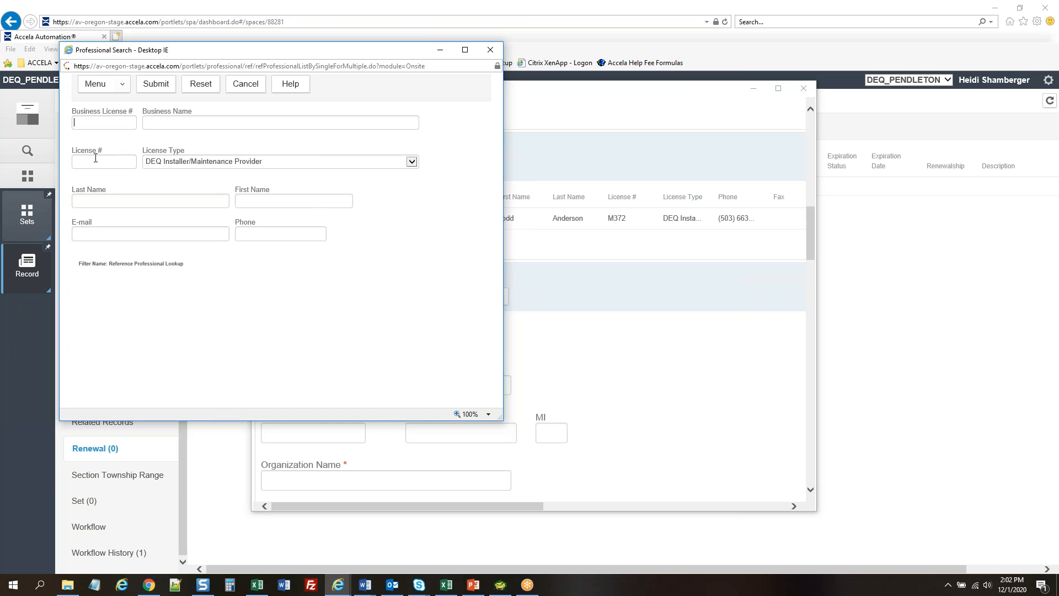
text(rm1)
click(161, 86)
click(155, 87)
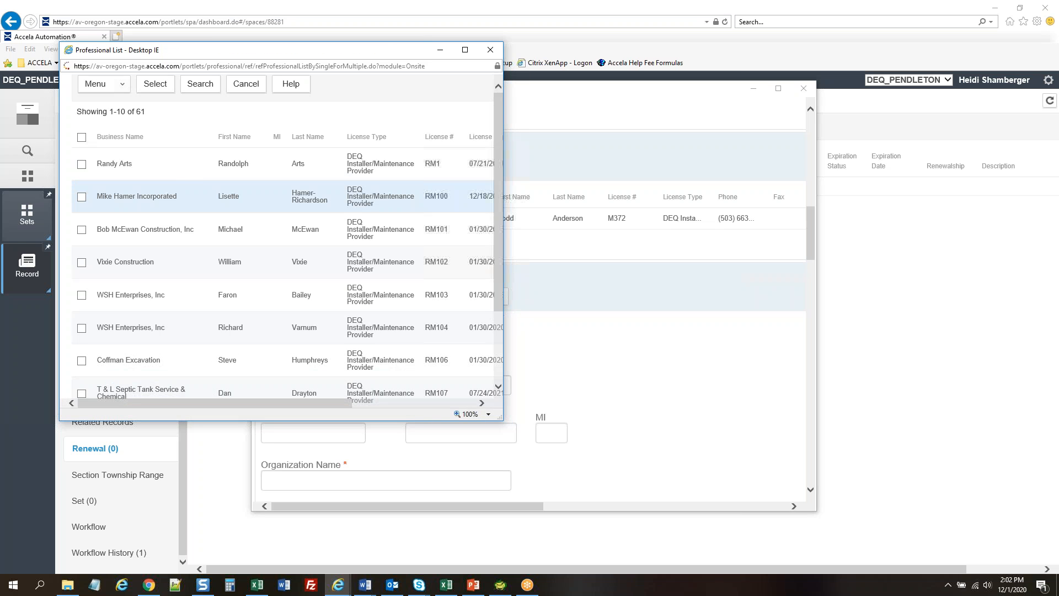
click(82, 164)
click(155, 84)
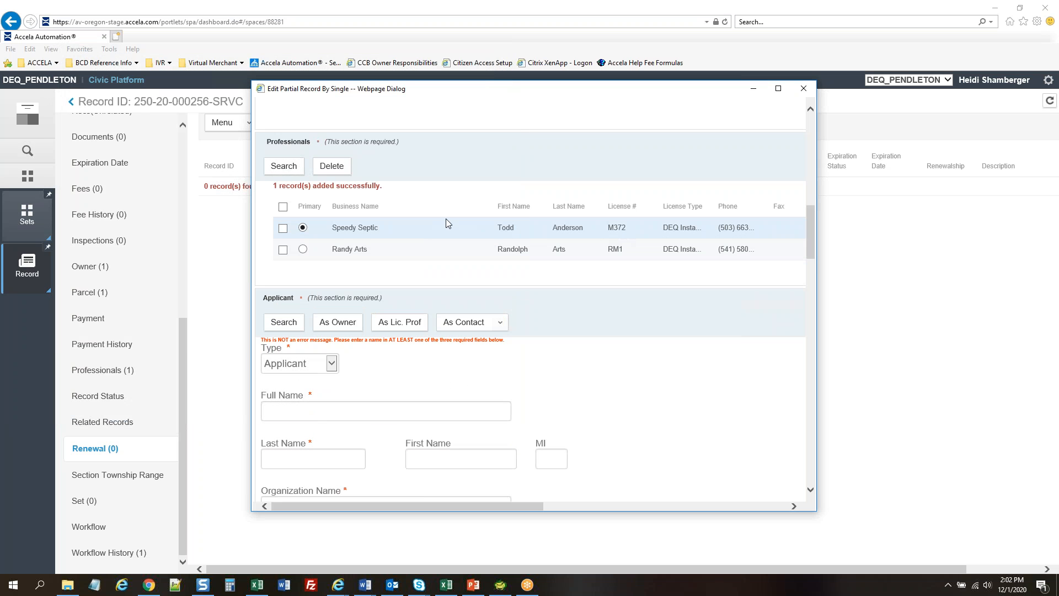
Make RM1 the primary professional and delete Speedy Septic
click(439, 248)
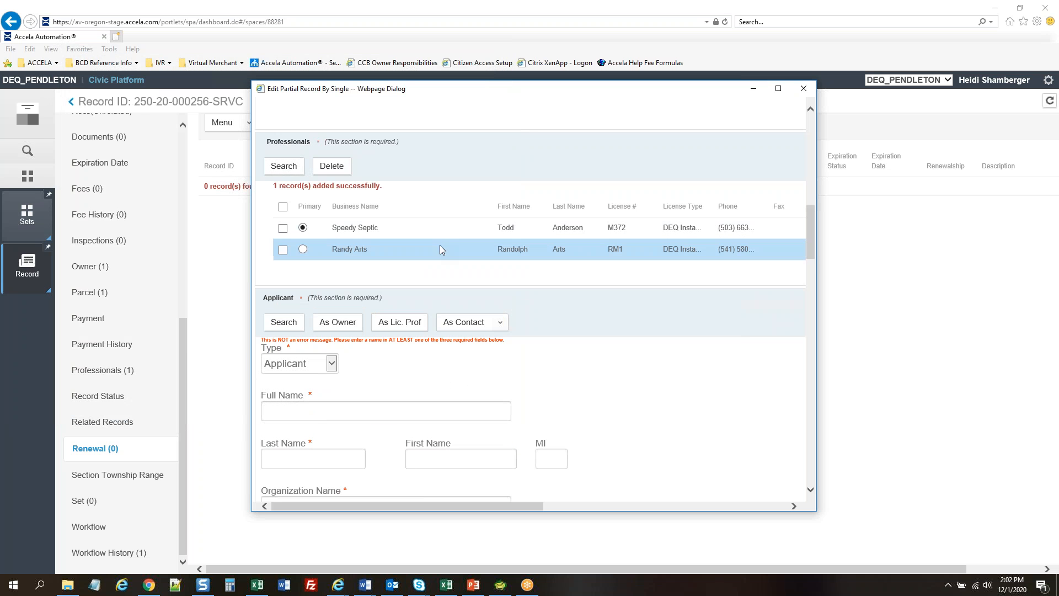
click(302, 248)
scroll(733, 215, down, 9)
scroll(428, 229, down, 4)
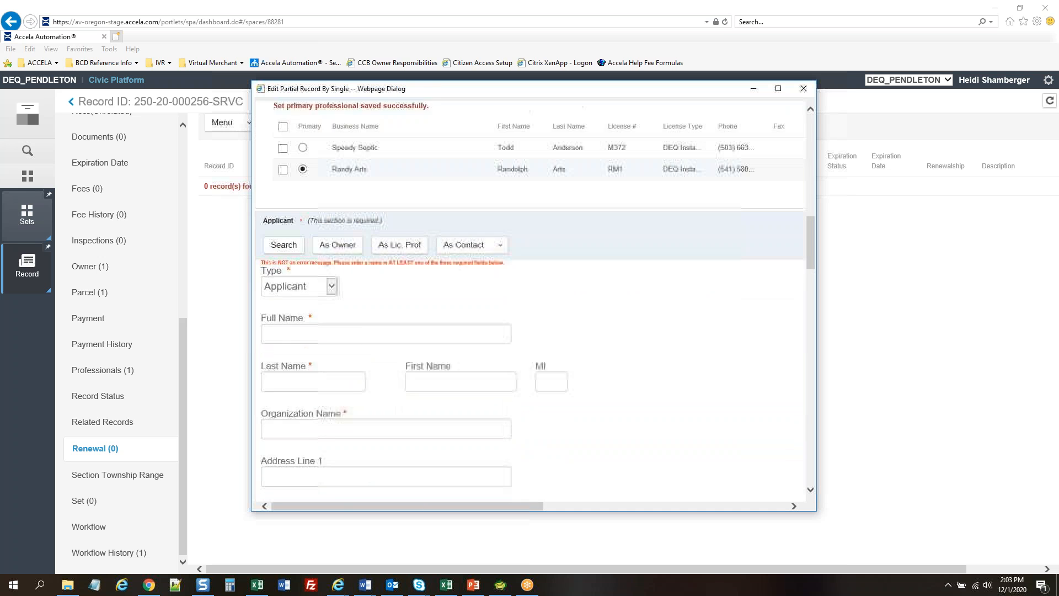
scroll(428, 228, up, 1)
click(283, 227)
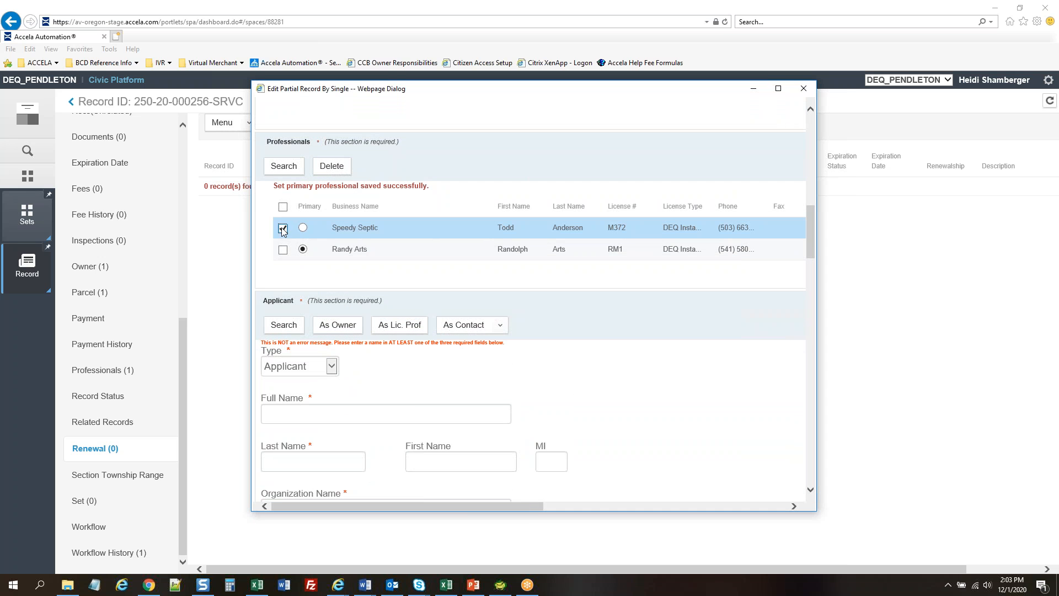
click(333, 168)
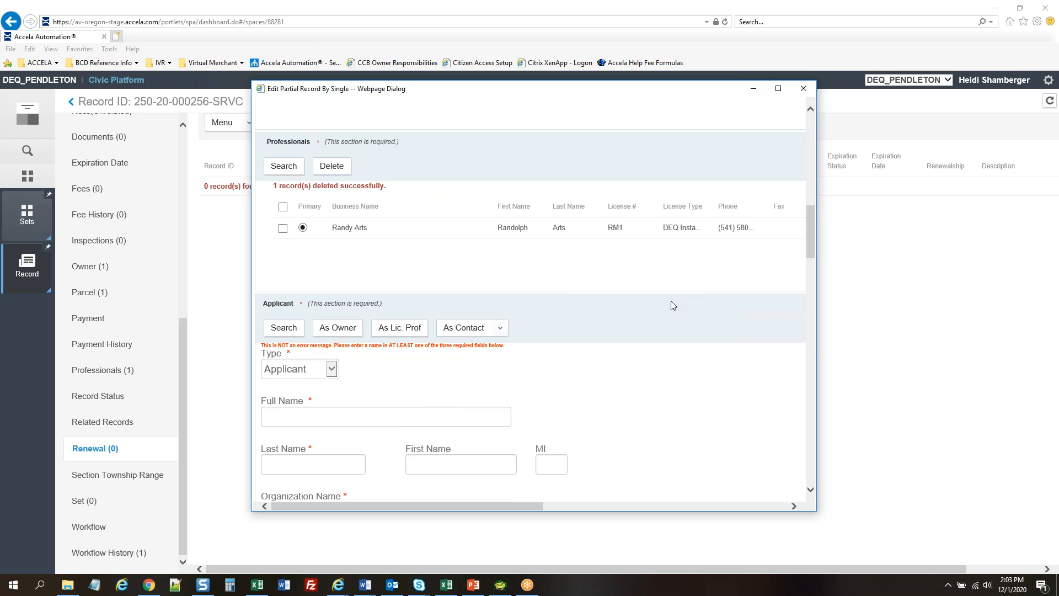
Fill the primary contact from the record's Applicant entry
scroll(671, 306, down, 2)
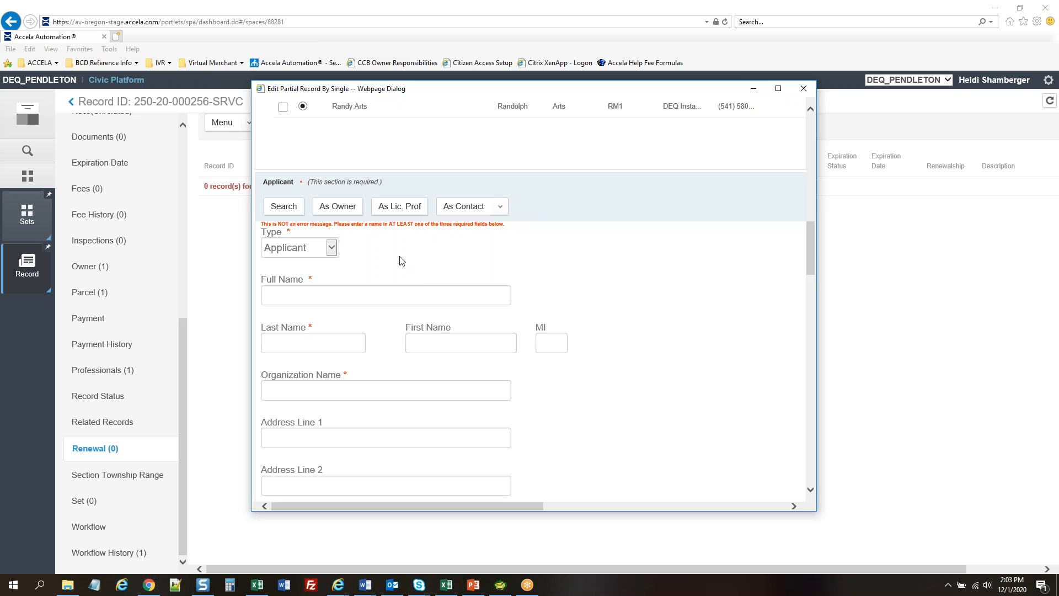
scroll(612, 244, down, 1)
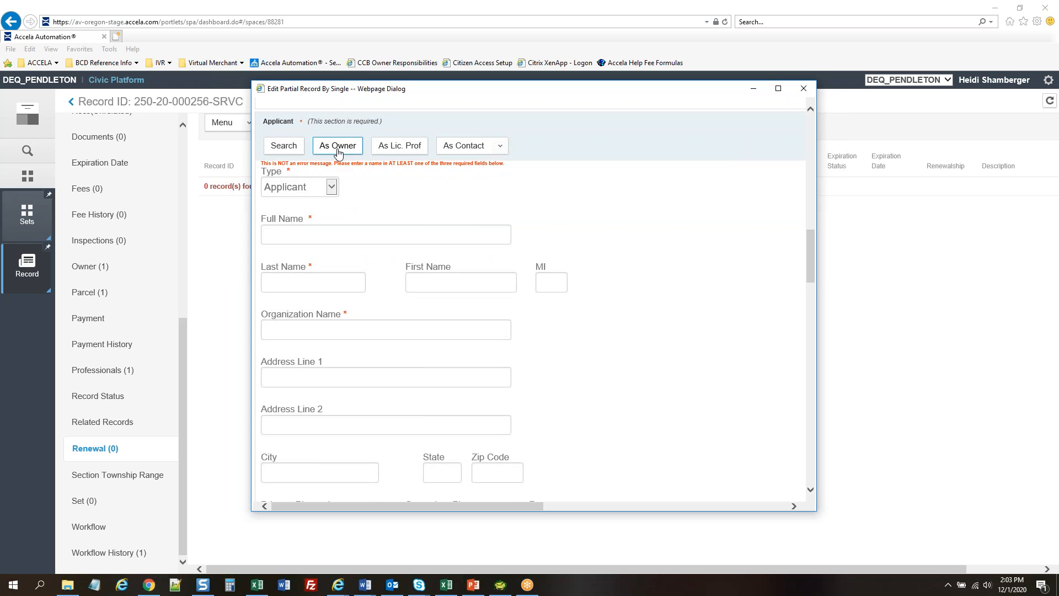
scroll(611, 241, down, 5)
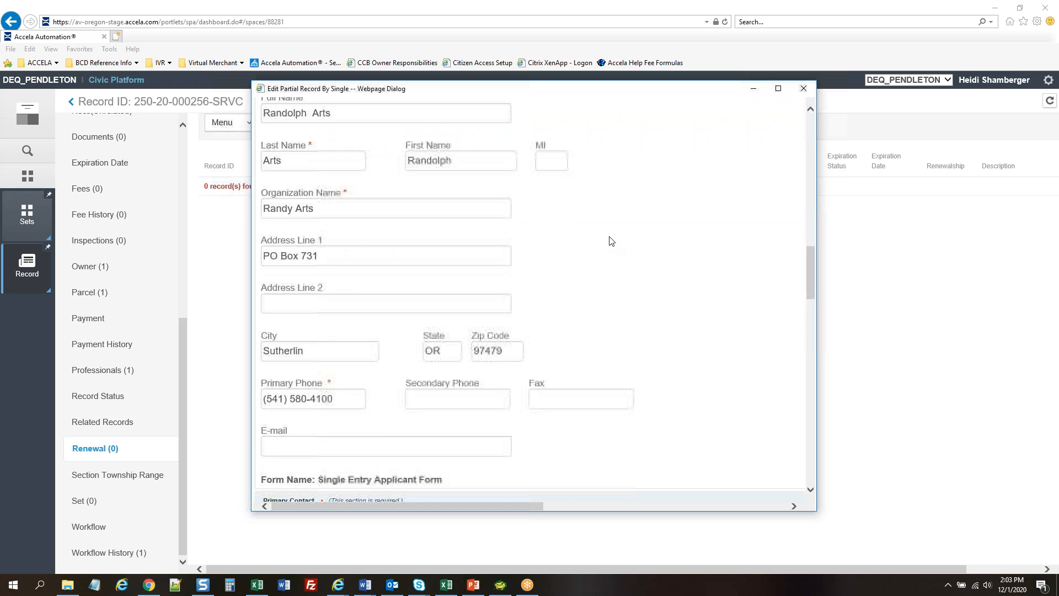
scroll(611, 241, down, 2)
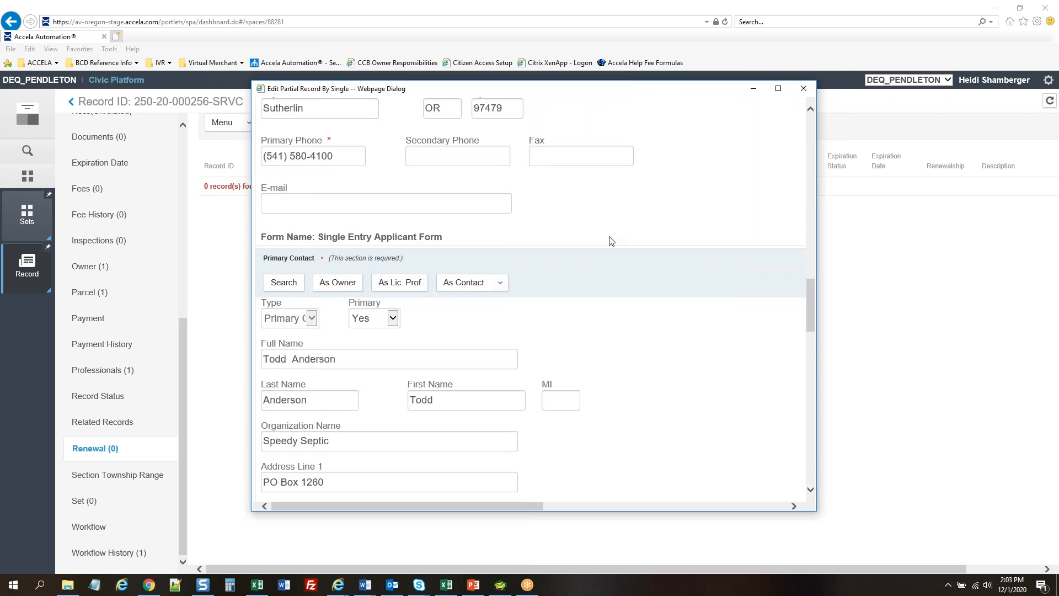
scroll(621, 230, down, 2)
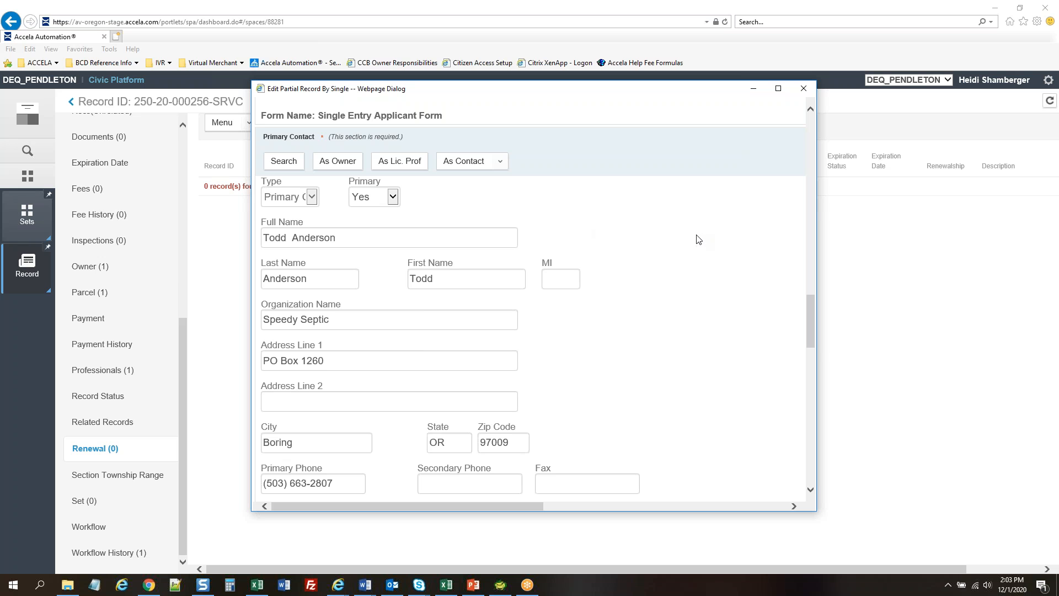
scroll(692, 237, down, 1)
scroll(607, 215, up, 2)
click(489, 164)
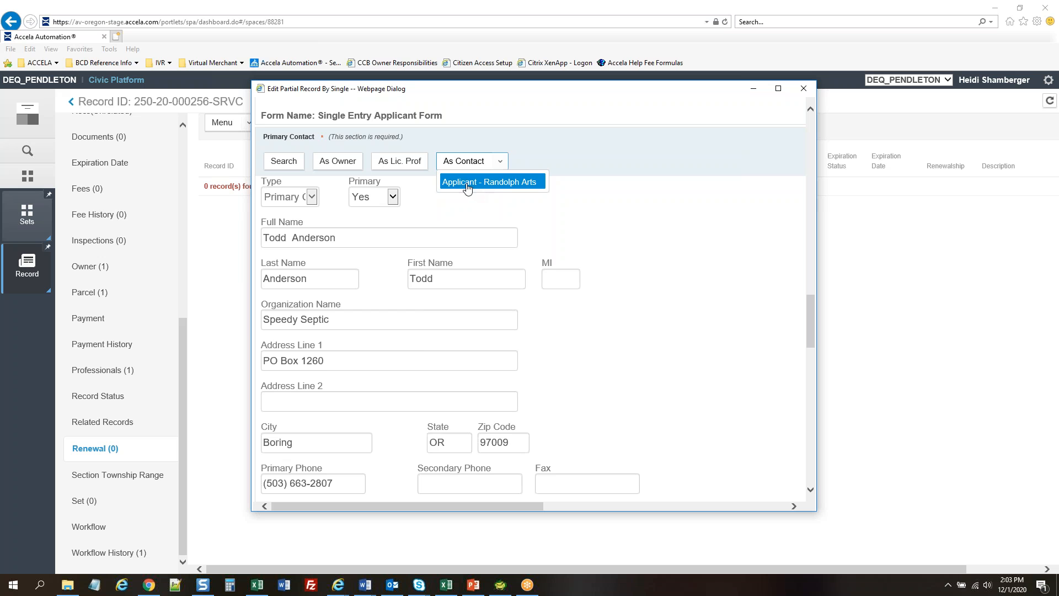
click(471, 182)
scroll(687, 213, down, 3)
scroll(687, 212, down, 2)
scroll(747, 238, down, 1)
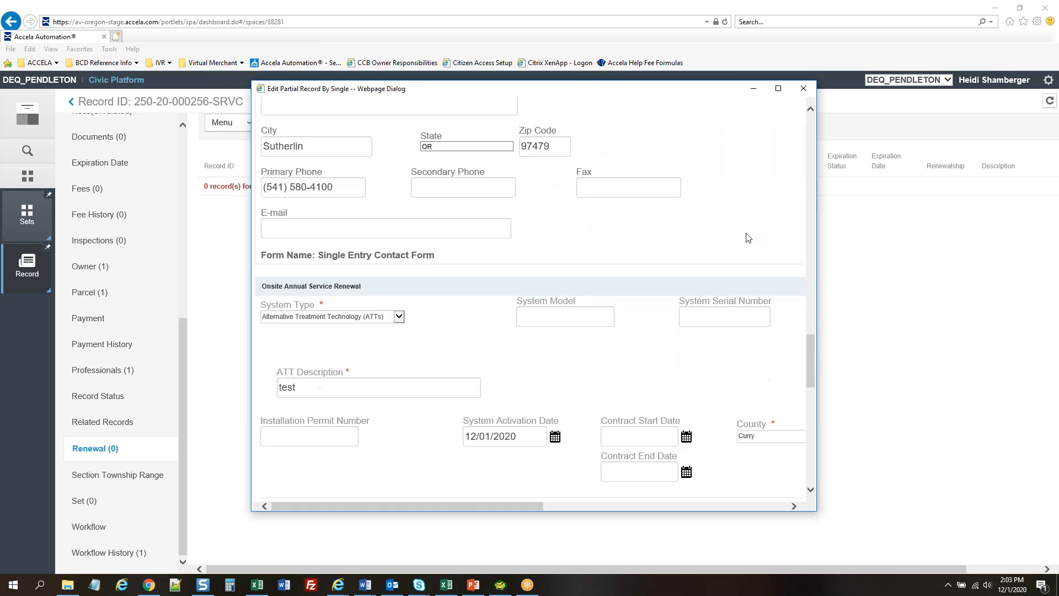
scroll(747, 238, down, 2)
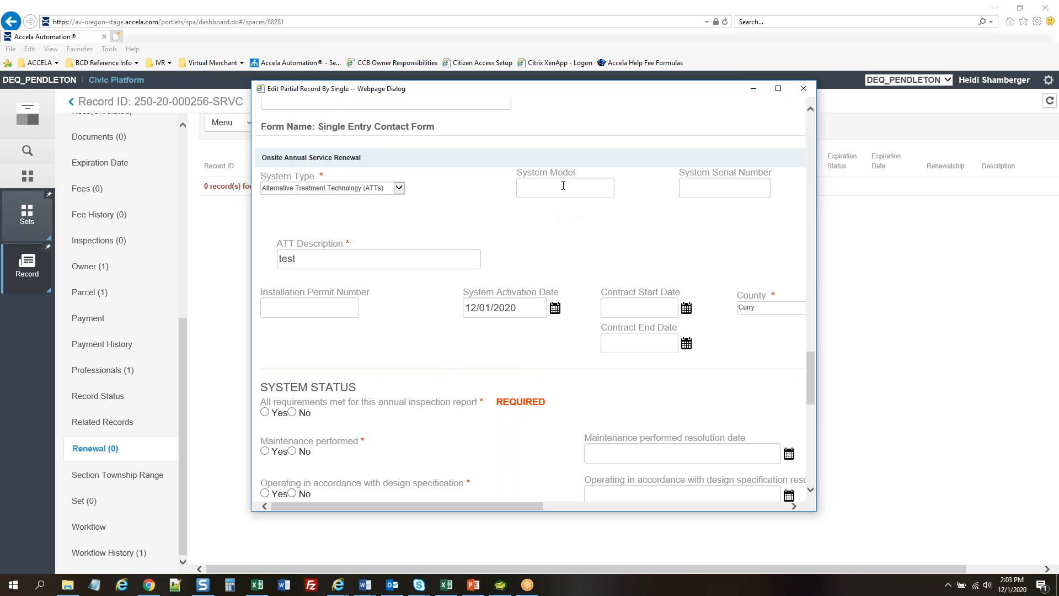
Enter 'test' as both the system model and the system serial number
text(test)
click(736, 185)
text(test)
scroll(596, 247, down, 5)
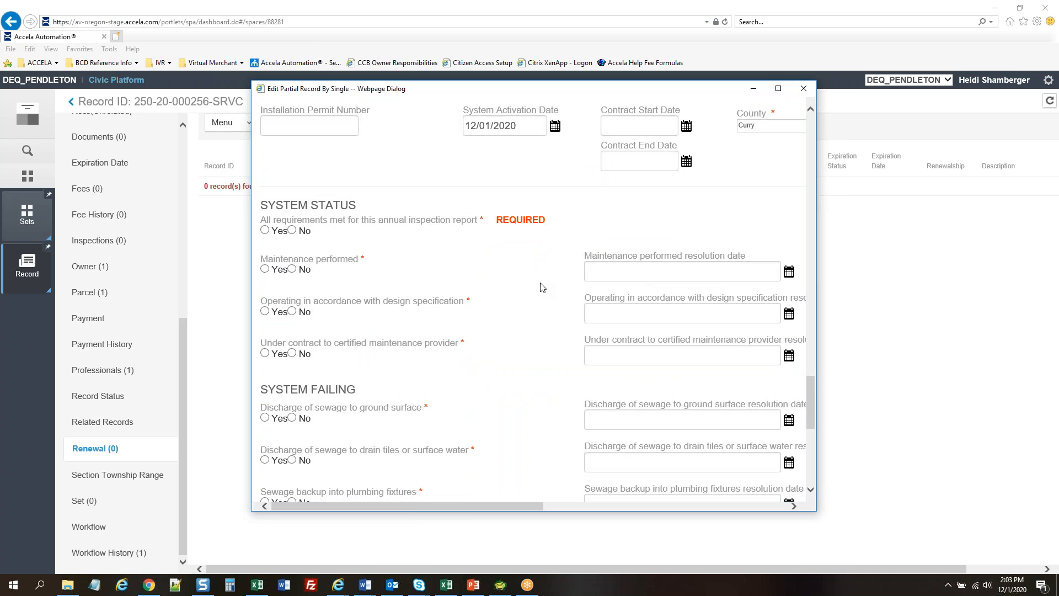
scroll(531, 284, down, 2)
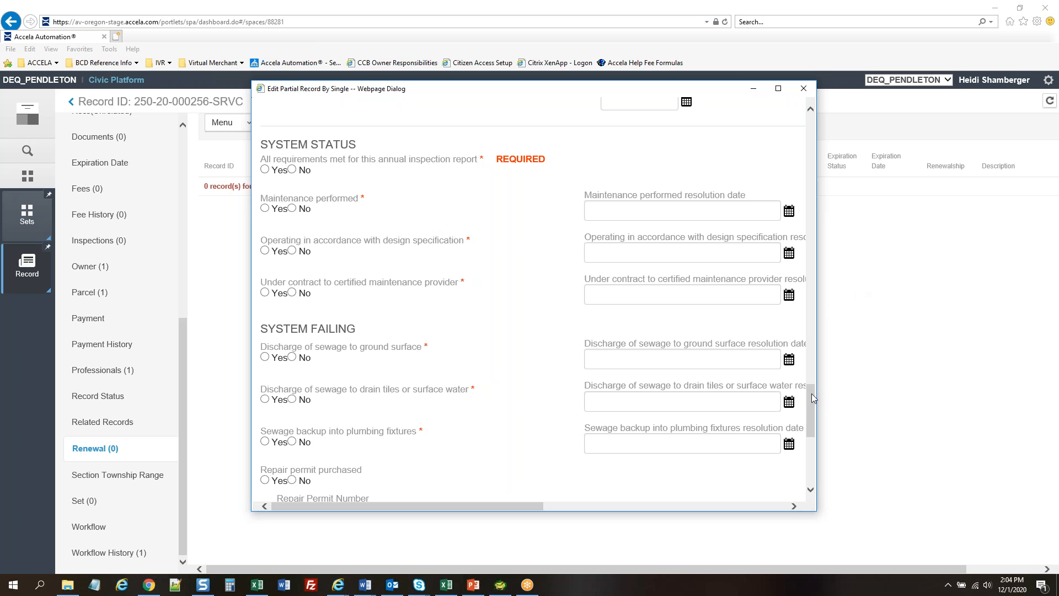
scroll(812, 395, down, 1)
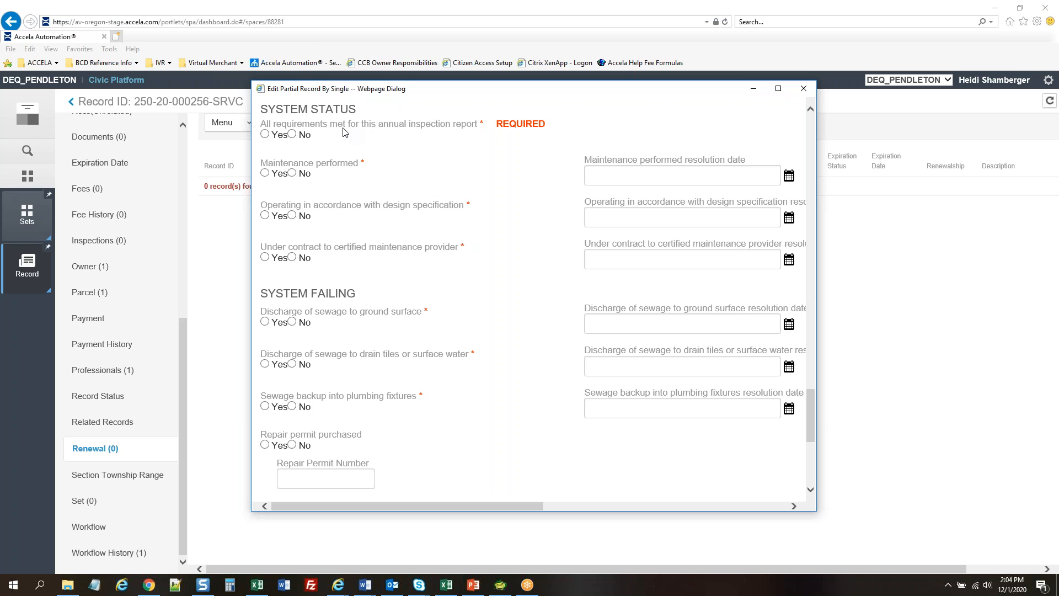
Answer requirements met No, maintenance and design operation Yes, contract and all three failure questions No
click(265, 134)
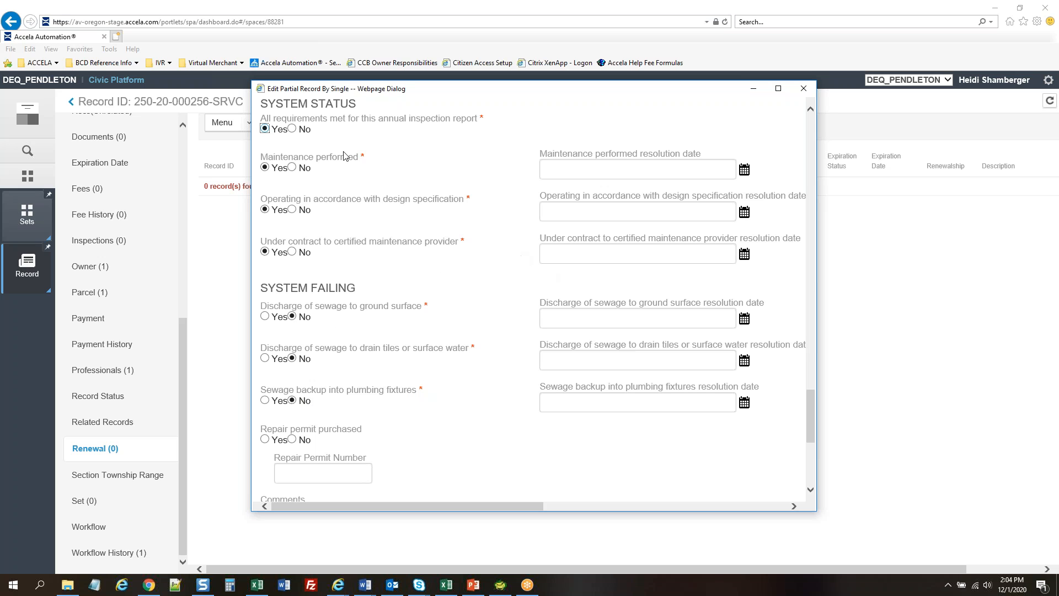
click(265, 129)
click(292, 129)
click(265, 167)
click(265, 210)
click(293, 251)
click(292, 317)
click(293, 359)
click(292, 401)
scroll(502, 257, down, 3)
scroll(361, 315, down, 1)
click(366, 287)
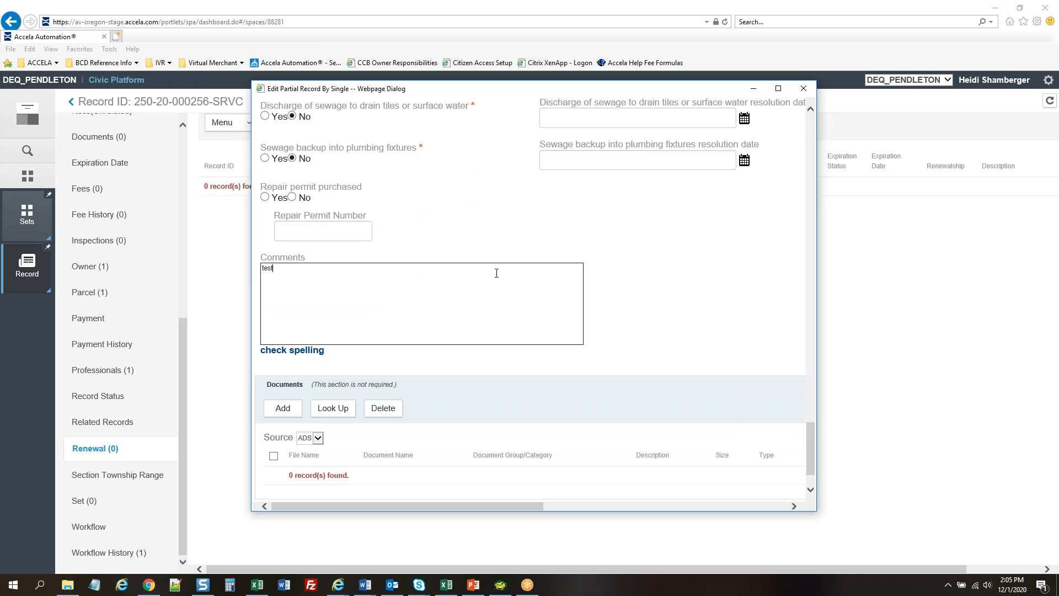
scroll(703, 286, down, 1)
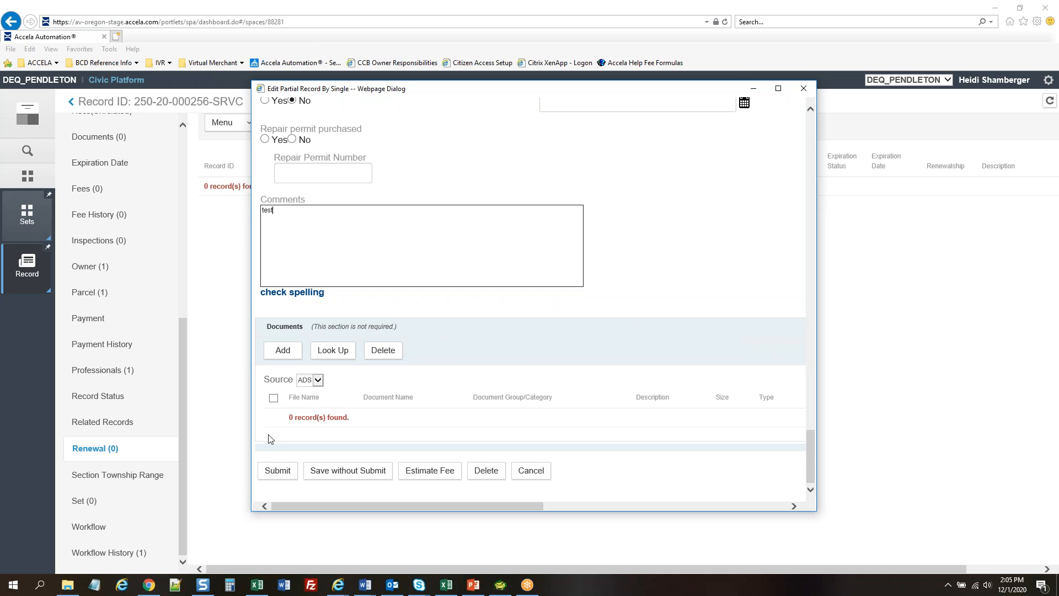
click(281, 473)
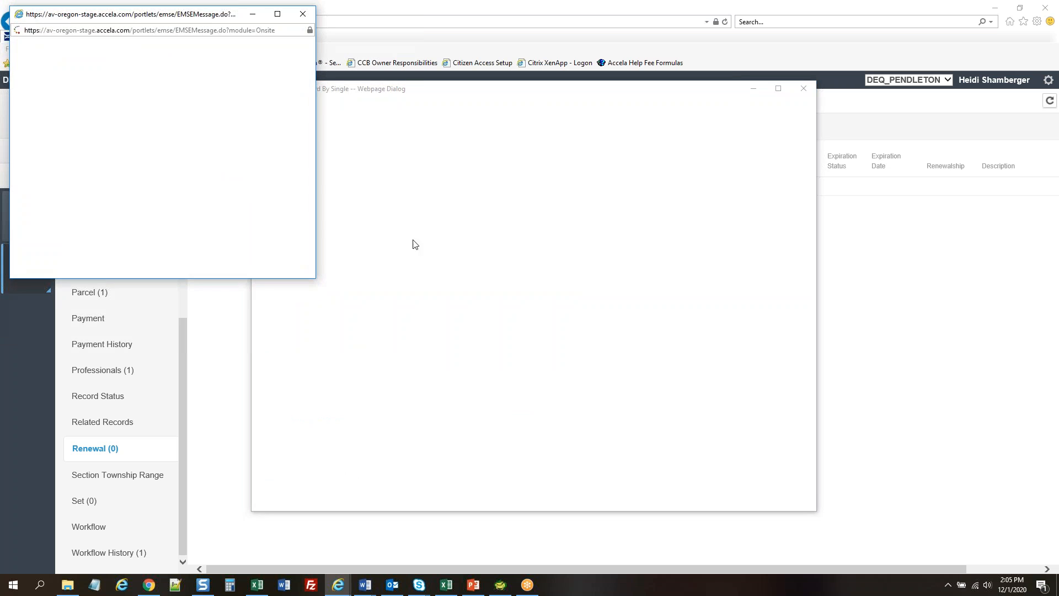
Close the EMSE script message so renewal 20CAP-00000-0007B shows as Renewal Received
click(303, 15)
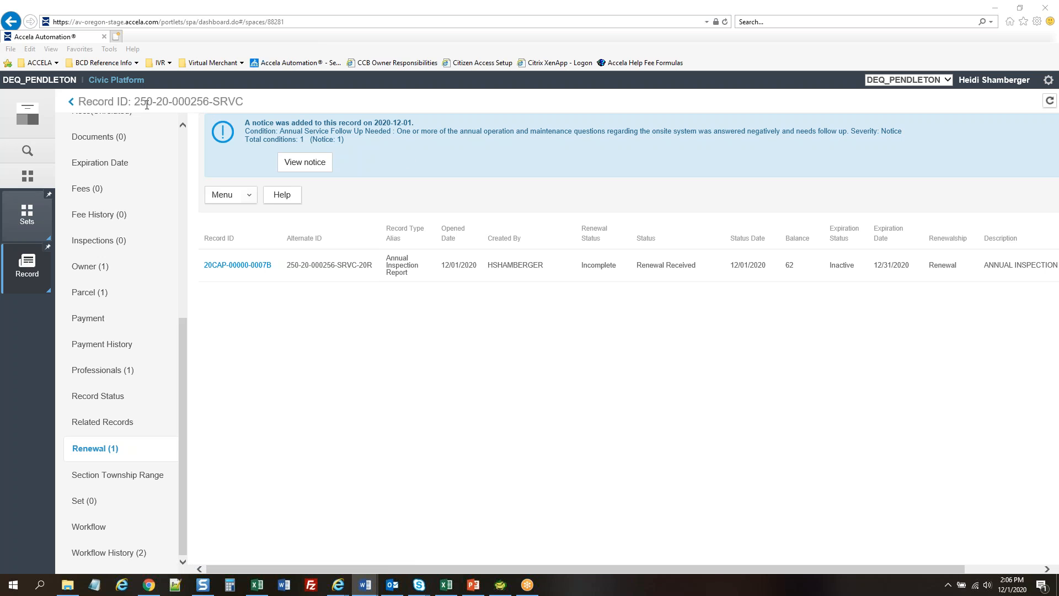
Open renewal 20CAP-00000-0007B and show its Fees list with the $62.00 ONS_490 fee
click(252, 266)
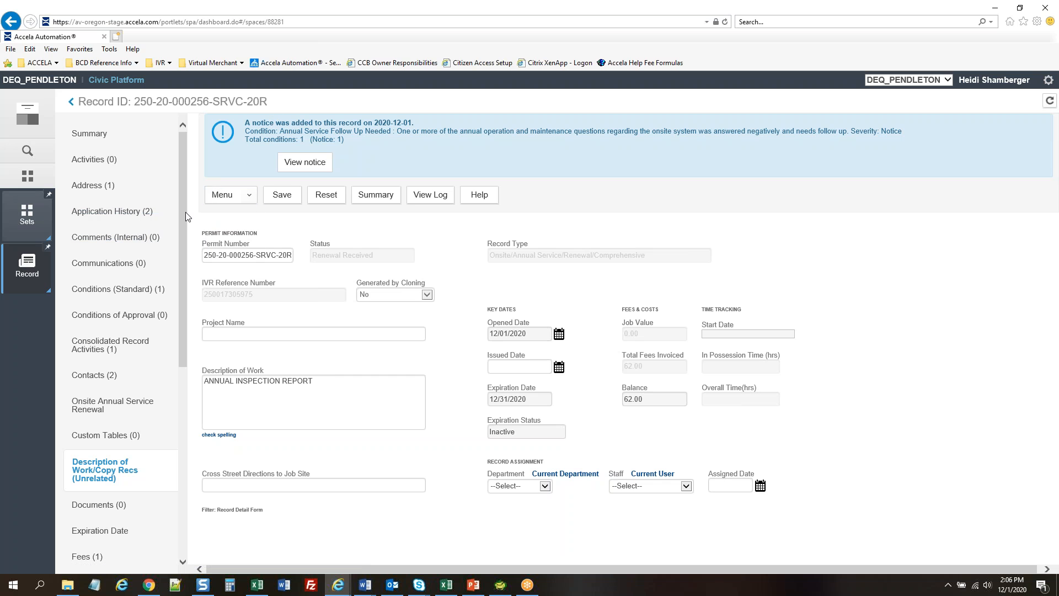
scroll(127, 215, down, 6)
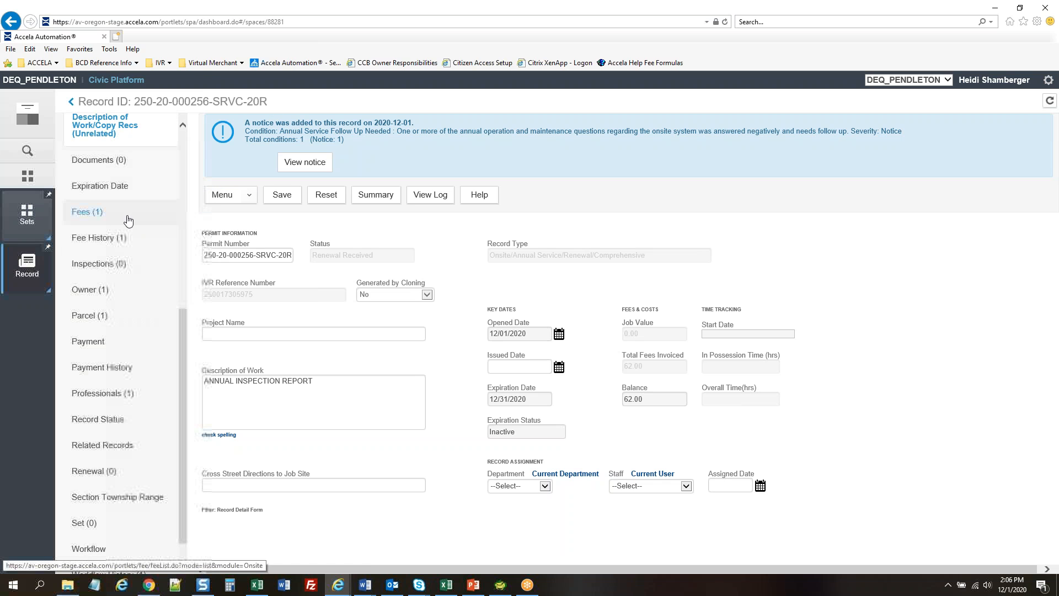
click(97, 214)
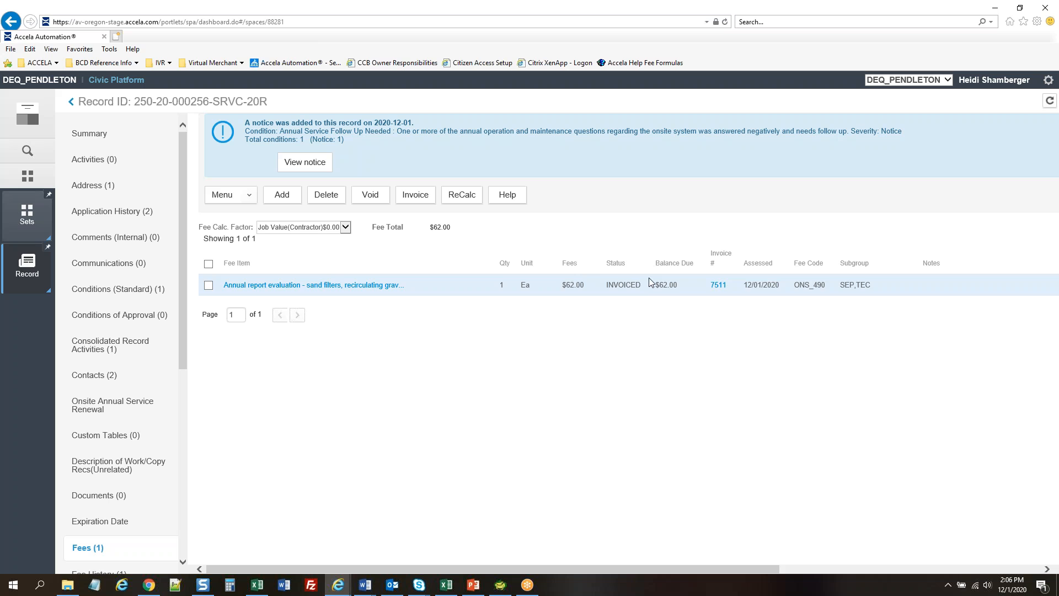
Select the $62.00 annual report evaluation fee and view the Payment page showing invoice 7511 unpaid
click(590, 286)
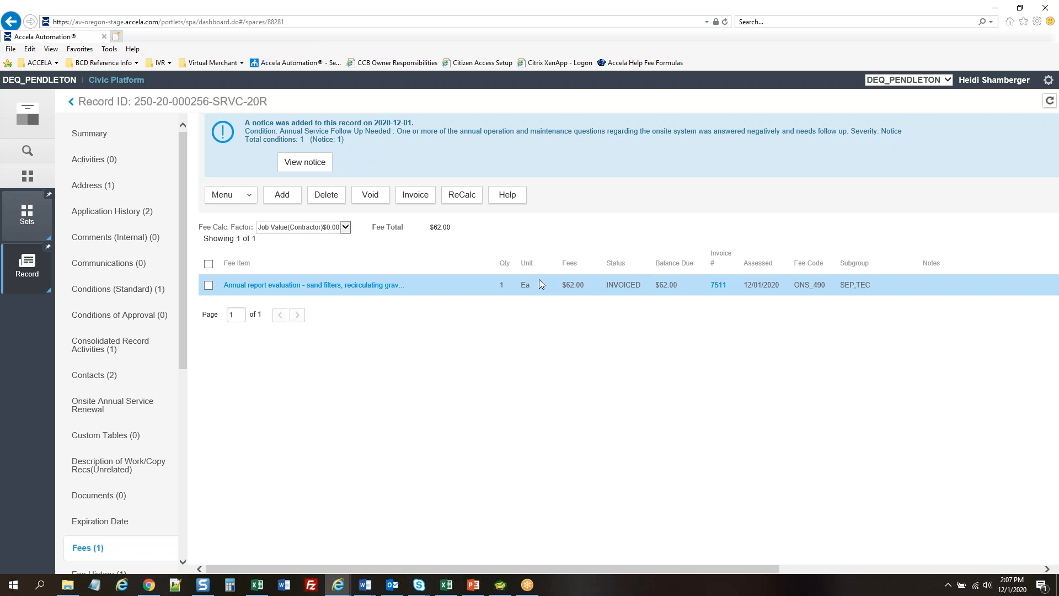
drag(183, 270, 177, 422)
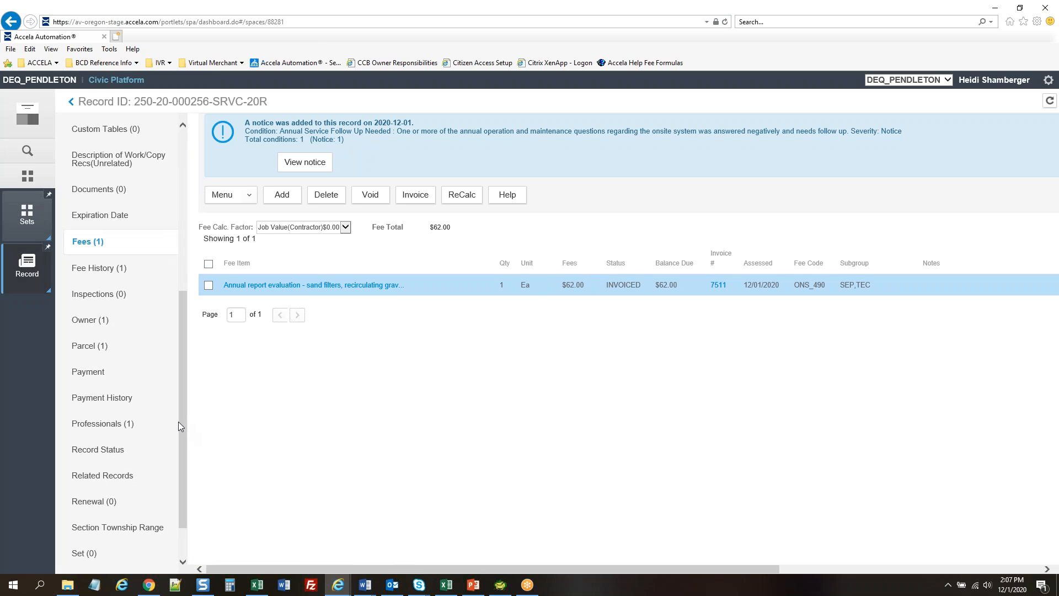
click(95, 372)
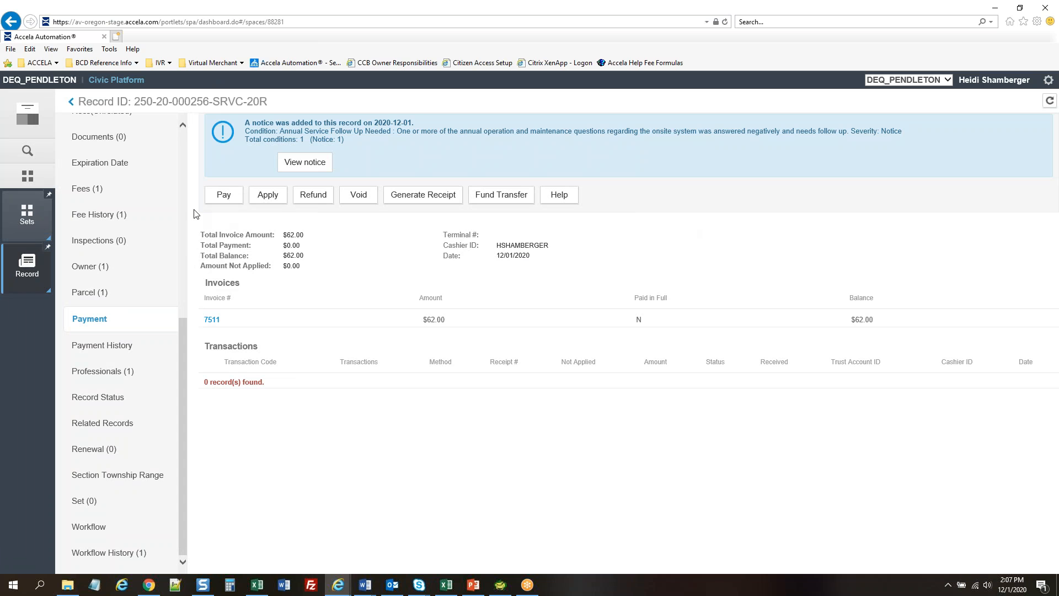
Begin paying the $62.00 invoice, accepting the ActiveX prompt, with office Eugene, and start entering the payor
click(224, 196)
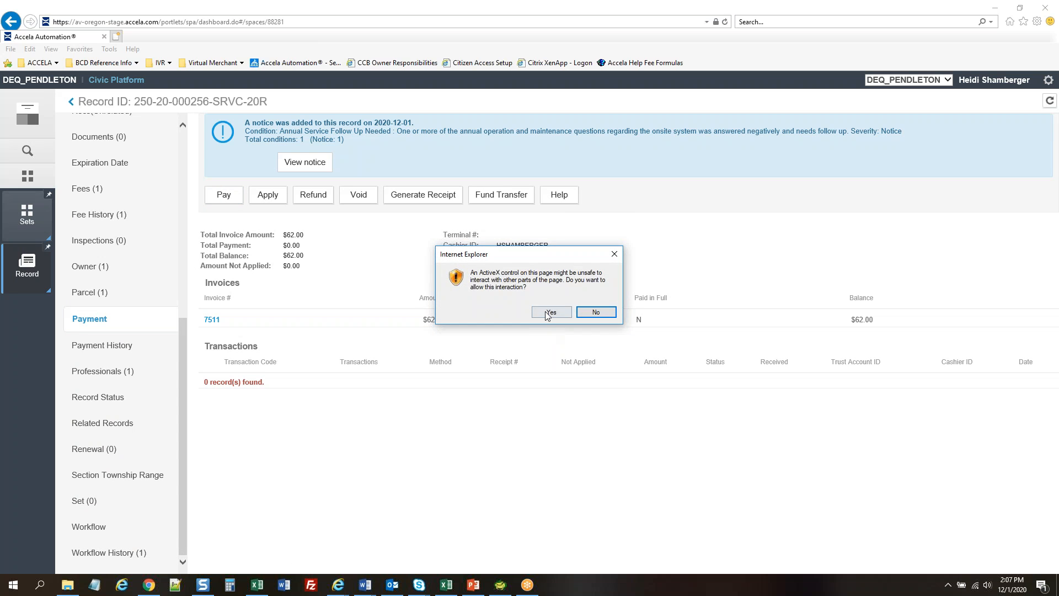
click(548, 315)
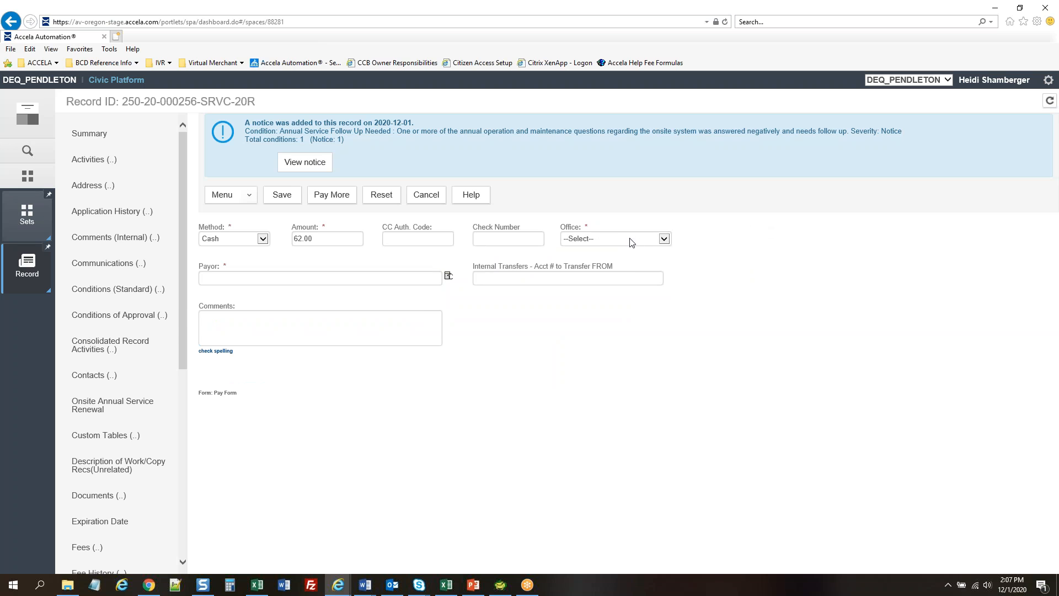
click(589, 239)
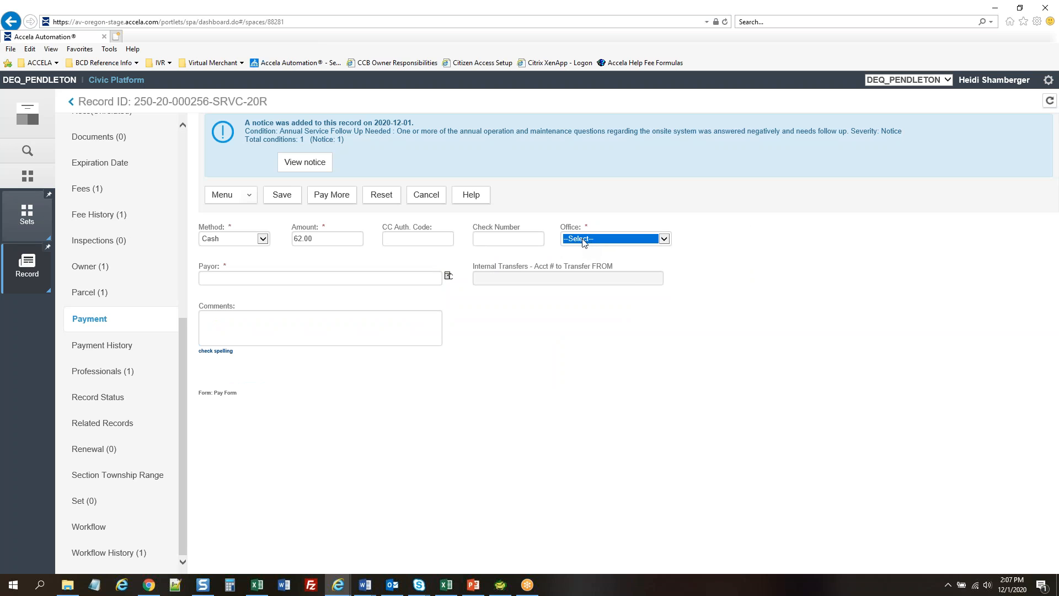
click(584, 248)
click(321, 279)
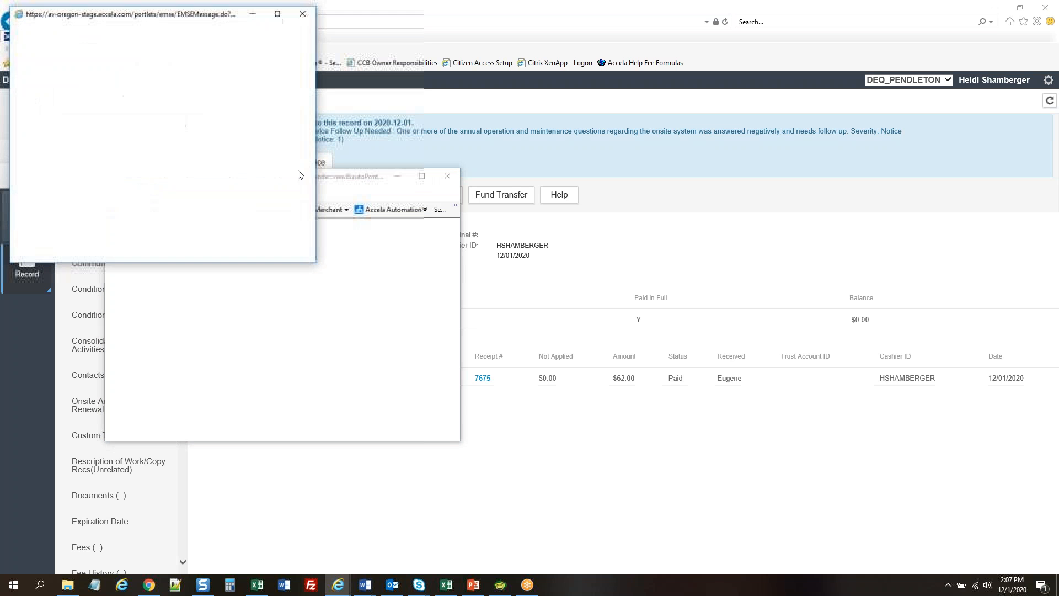
Review transaction receipt 7675 and close it, leaving invoice 7511 fully paid
drag(306, 185, 379, 97)
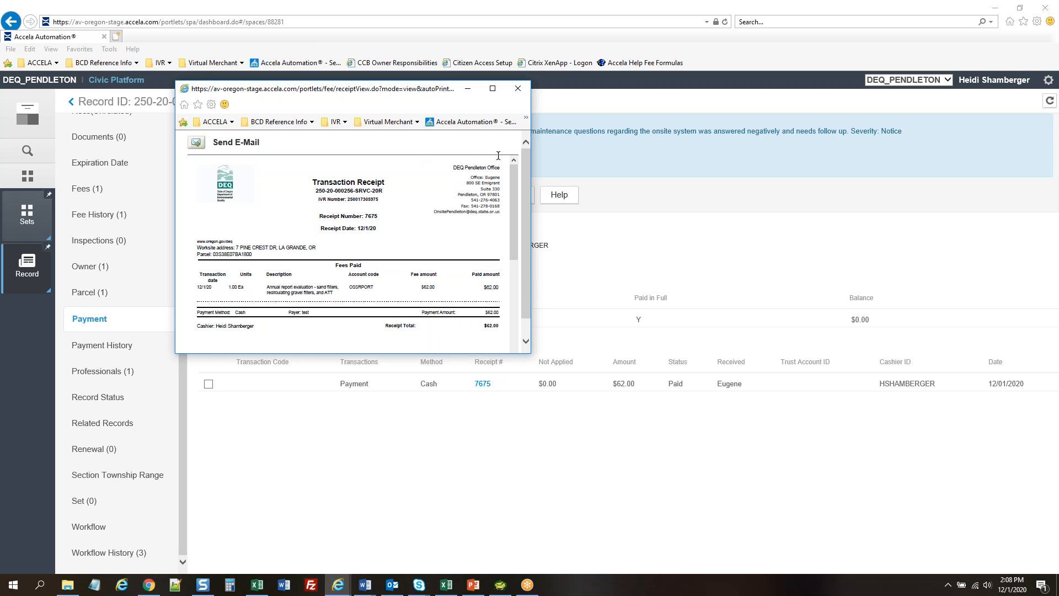
click(517, 88)
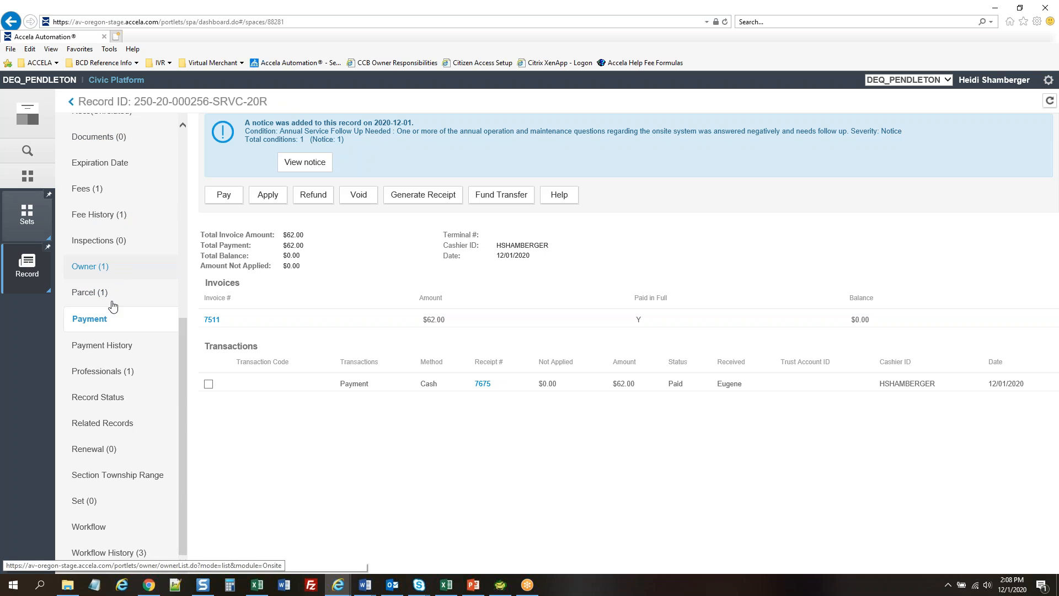
click(128, 424)
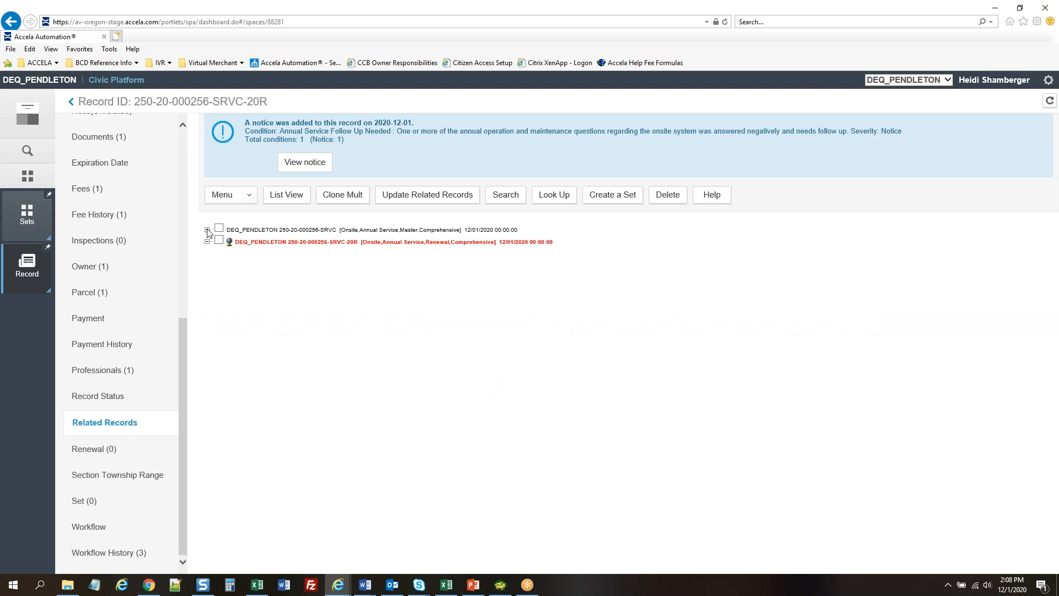
click(208, 230)
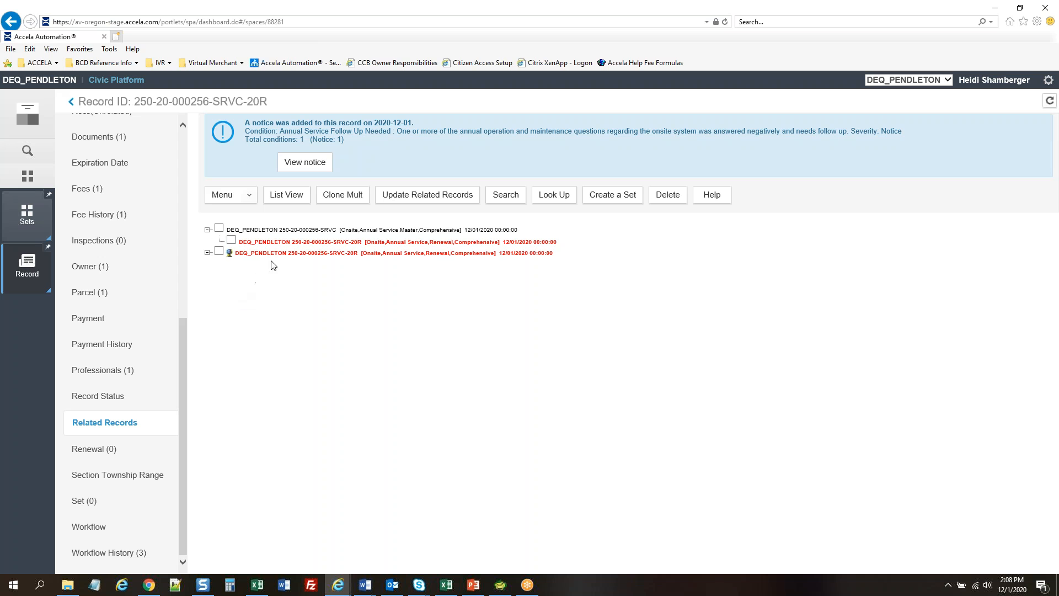
click(351, 232)
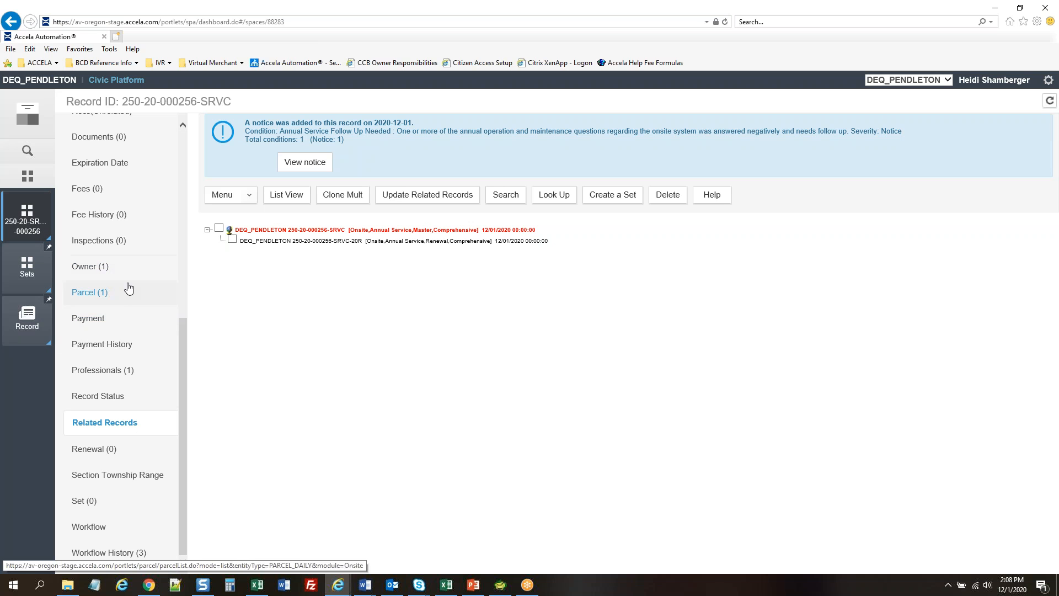
Check the parent record's owner and licensed professional, then close the record
click(112, 267)
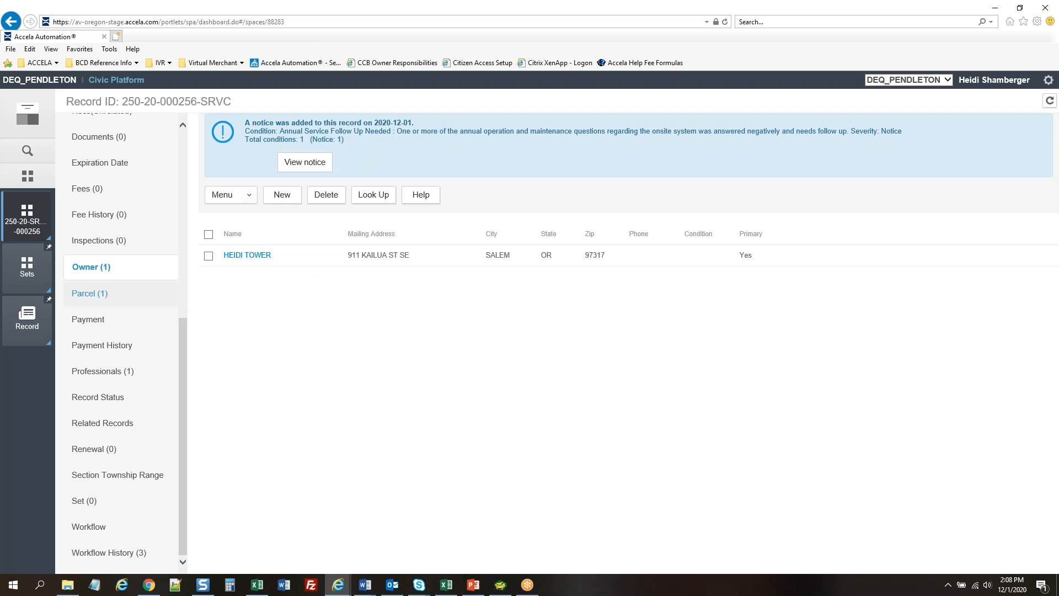
click(142, 372)
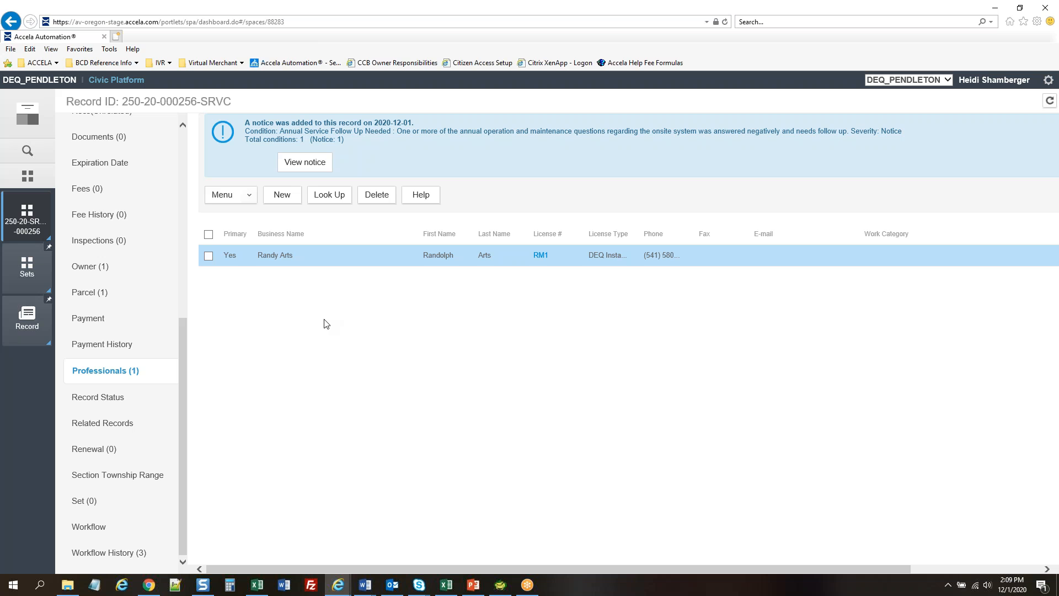
click(48, 238)
click(72, 245)
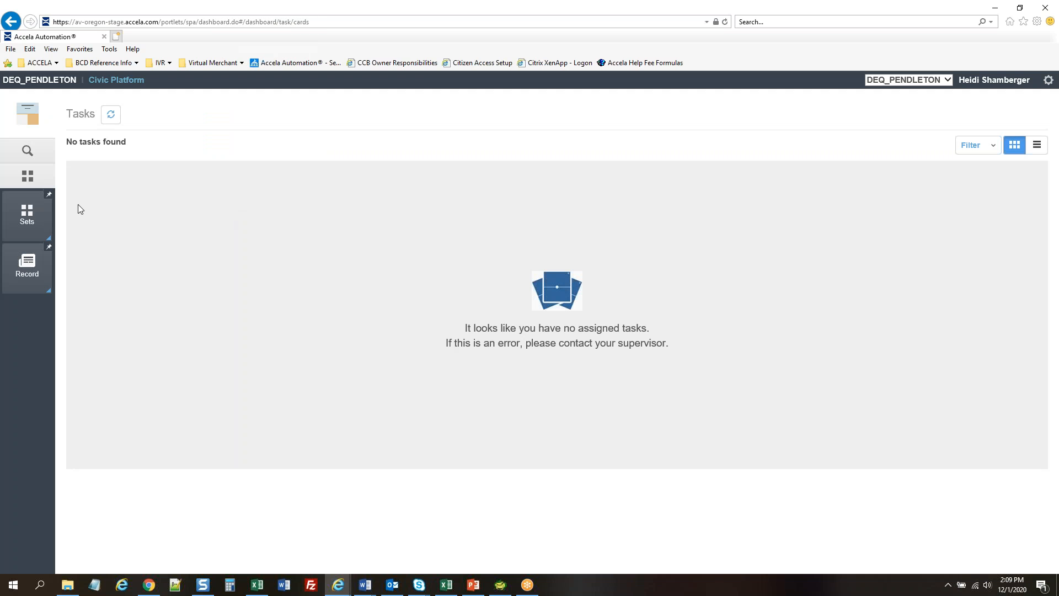
click(29, 275)
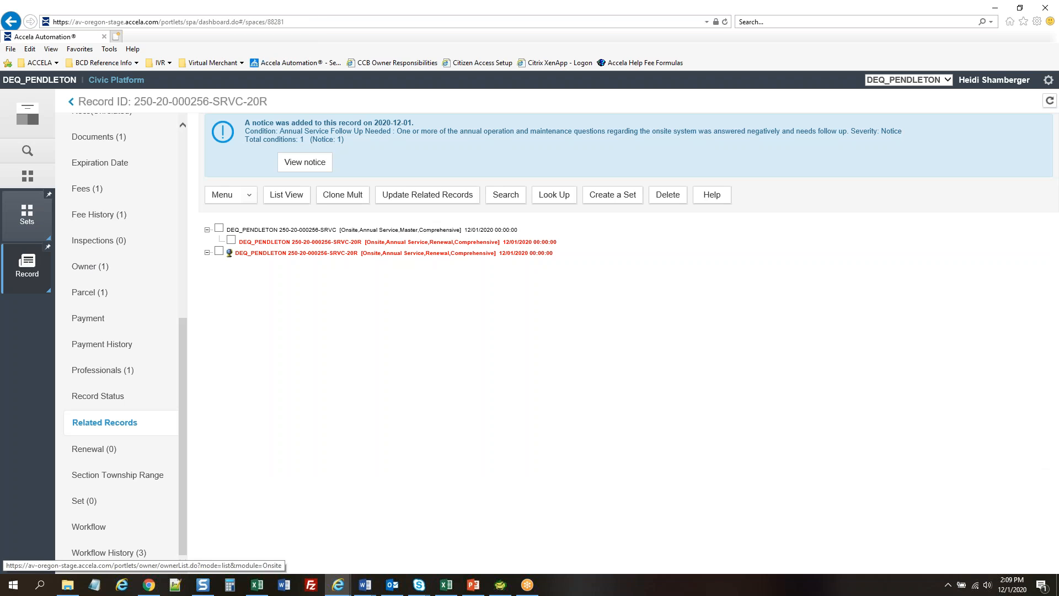
click(71, 102)
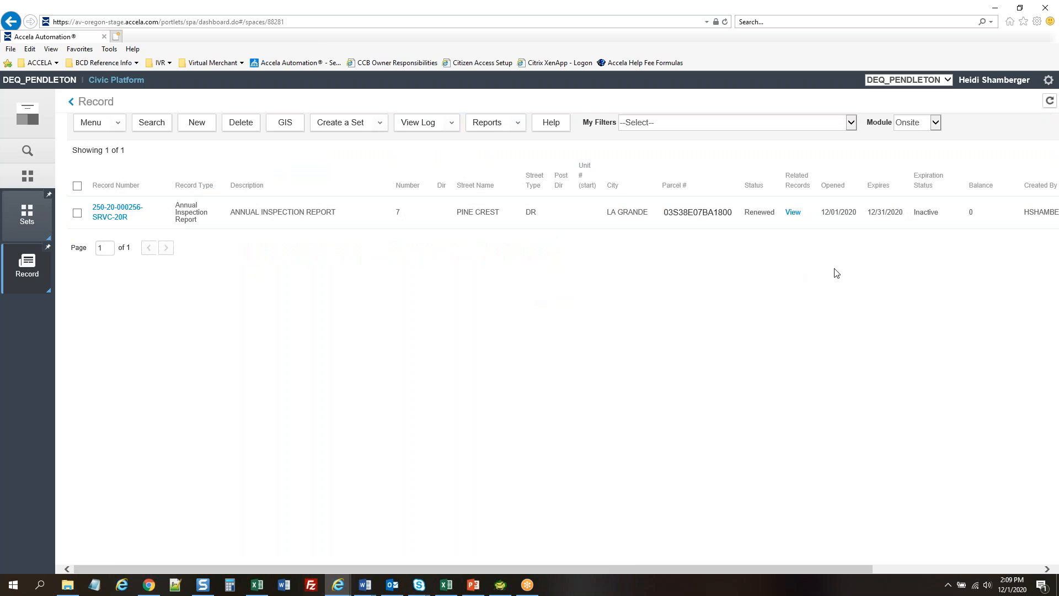
key(alt+Tab)
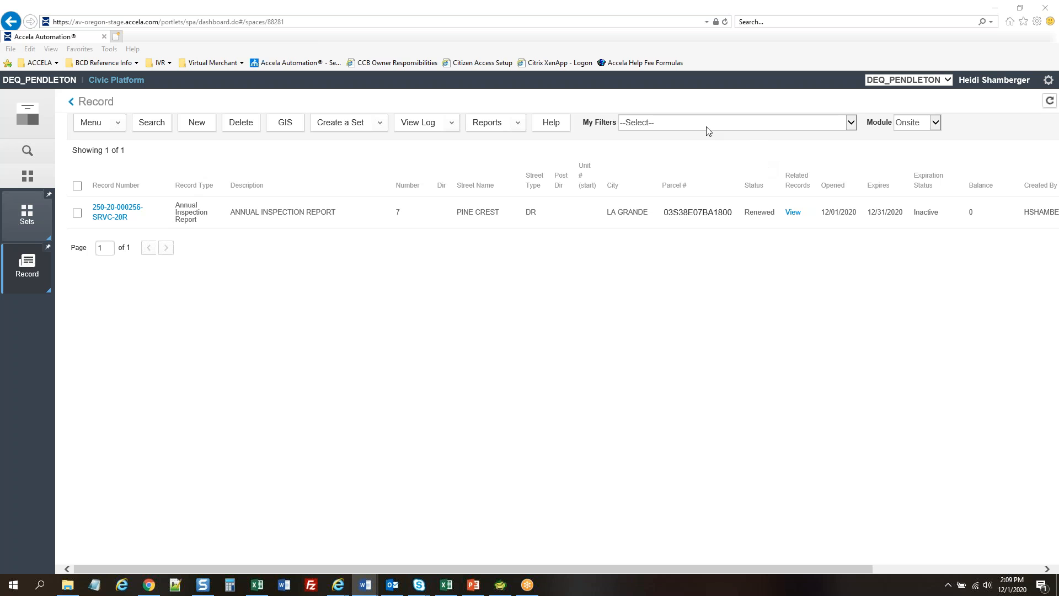
click(817, 126)
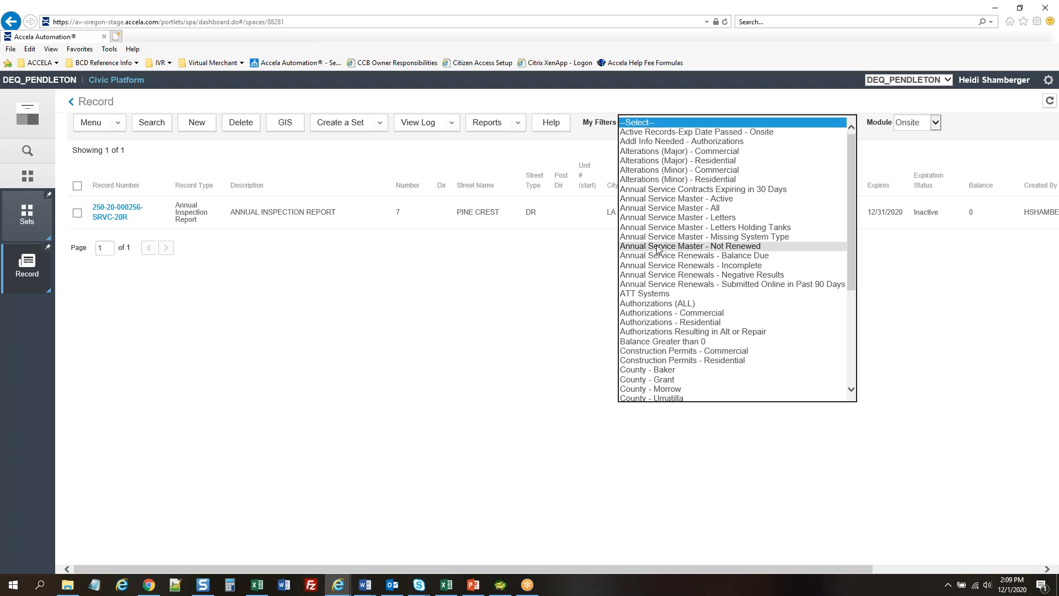
Apply the 'Annual Service Master - Not Renewed' filter, listing 71 records
click(712, 247)
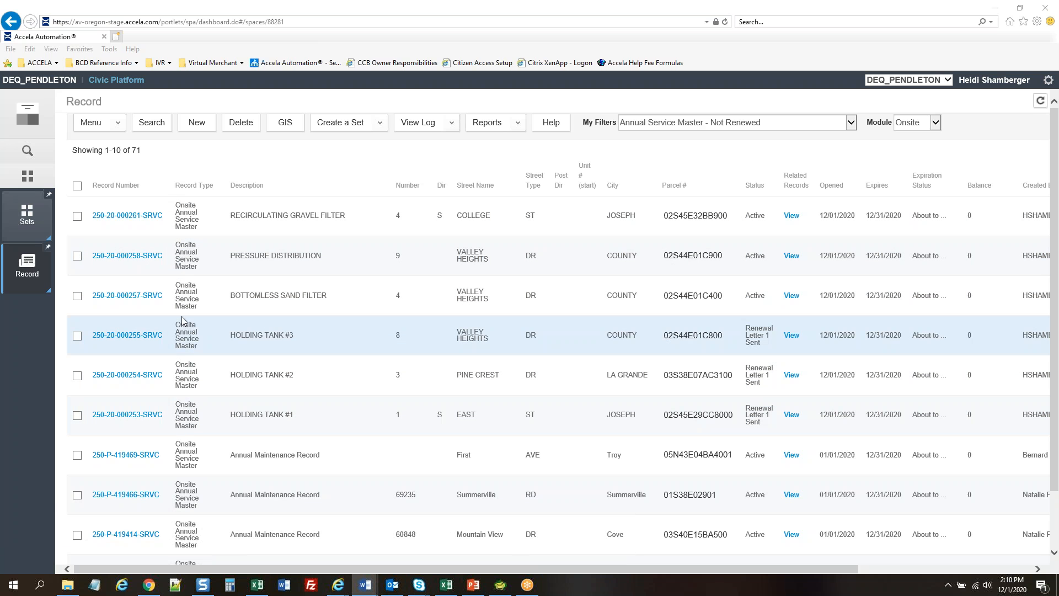
click(122, 298)
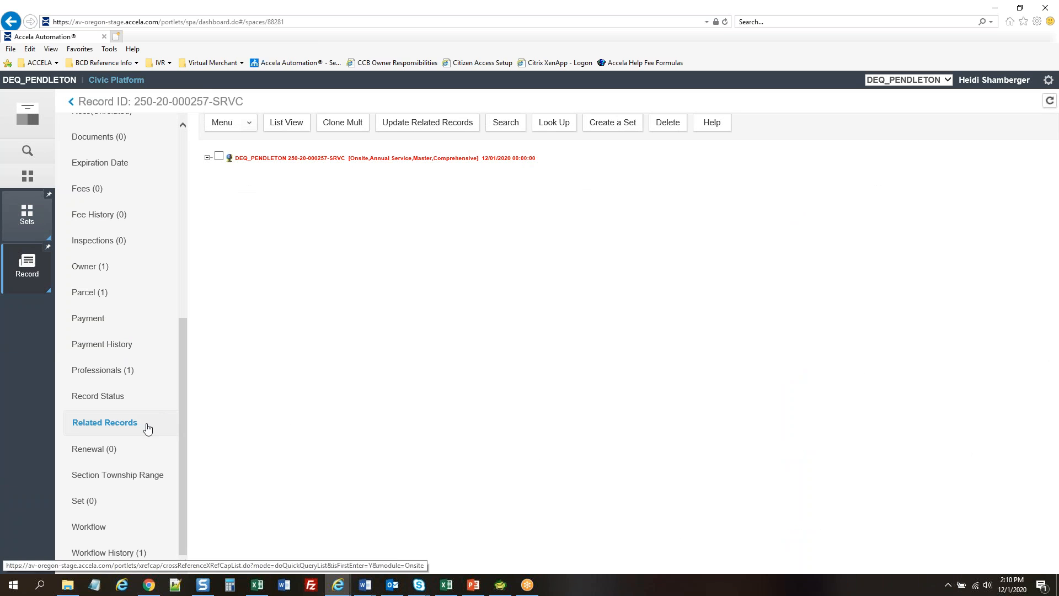
click(124, 455)
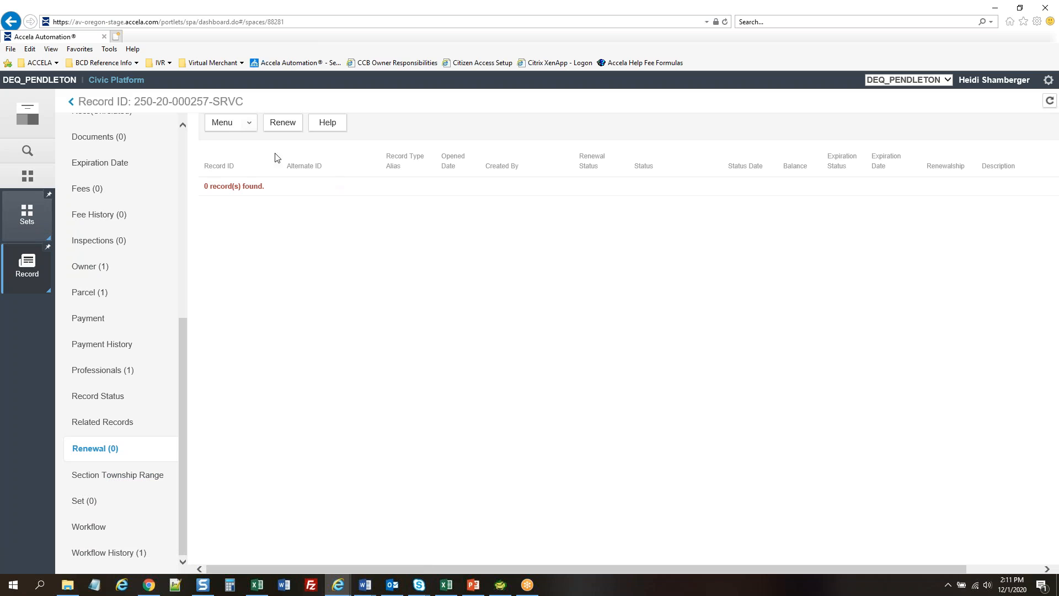
click(296, 127)
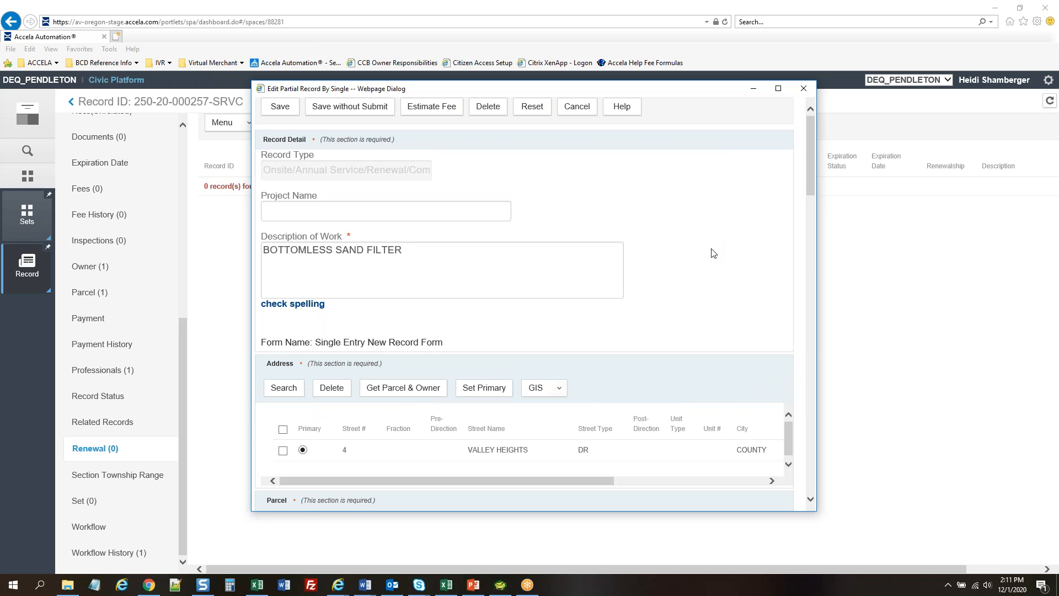
Fill the renewal's applicant from the owner and mark all inspection requirements met
scroll(712, 254, down, 5)
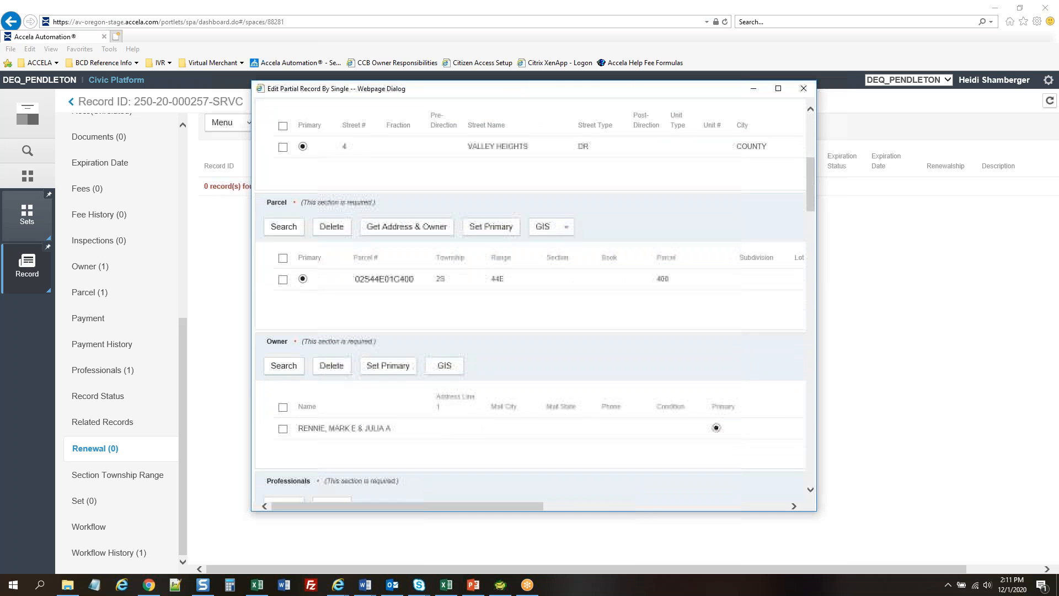
scroll(535, 293, down, 6)
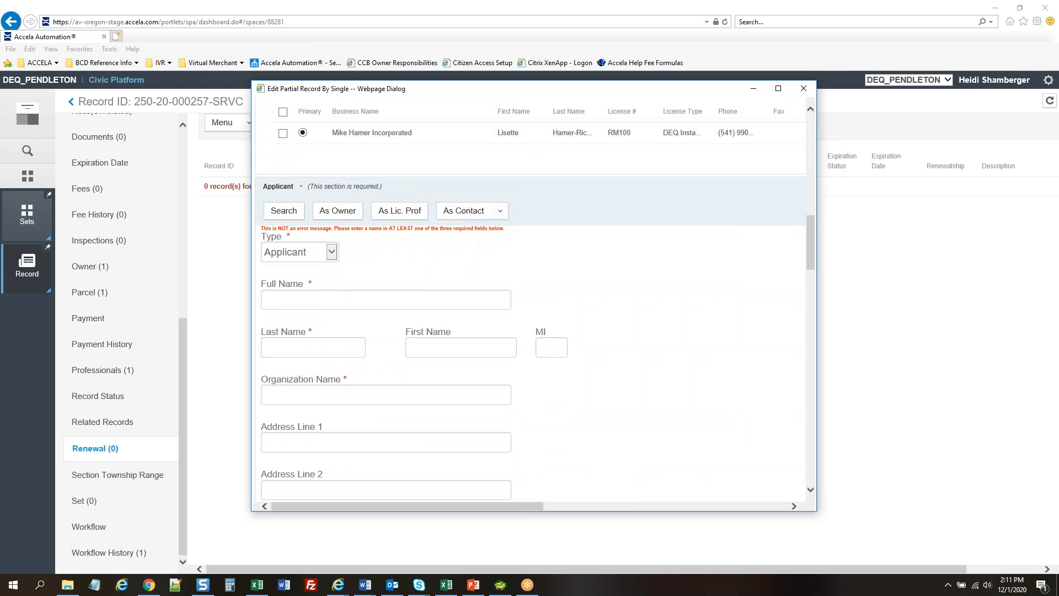
click(337, 211)
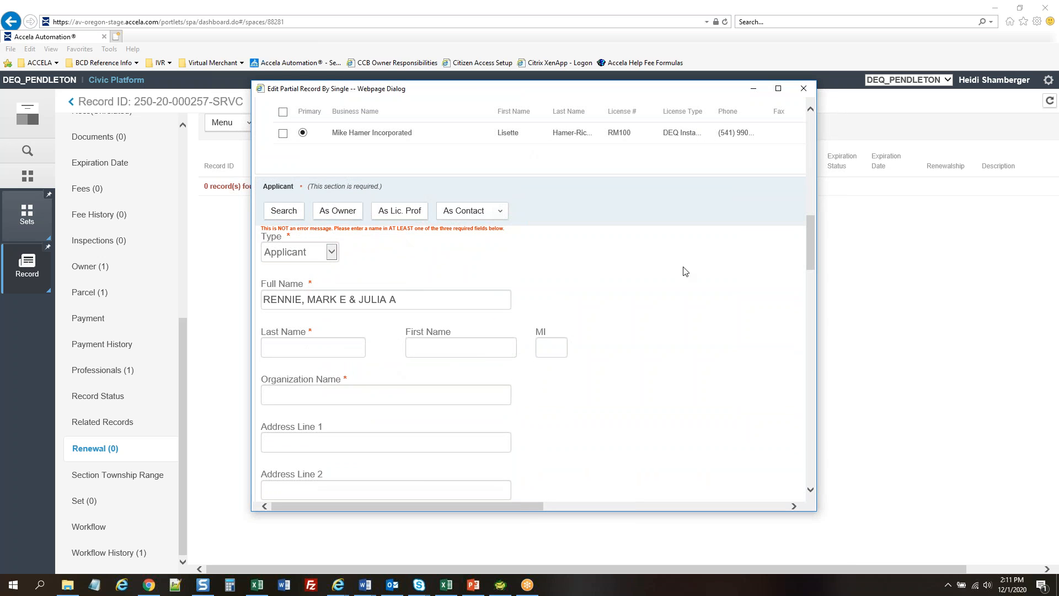
scroll(686, 265, down, 2)
scroll(656, 273, down, 1)
text(1)
scroll(679, 298, down, 3)
scroll(678, 295, down, 10)
scroll(456, 271, down, 3)
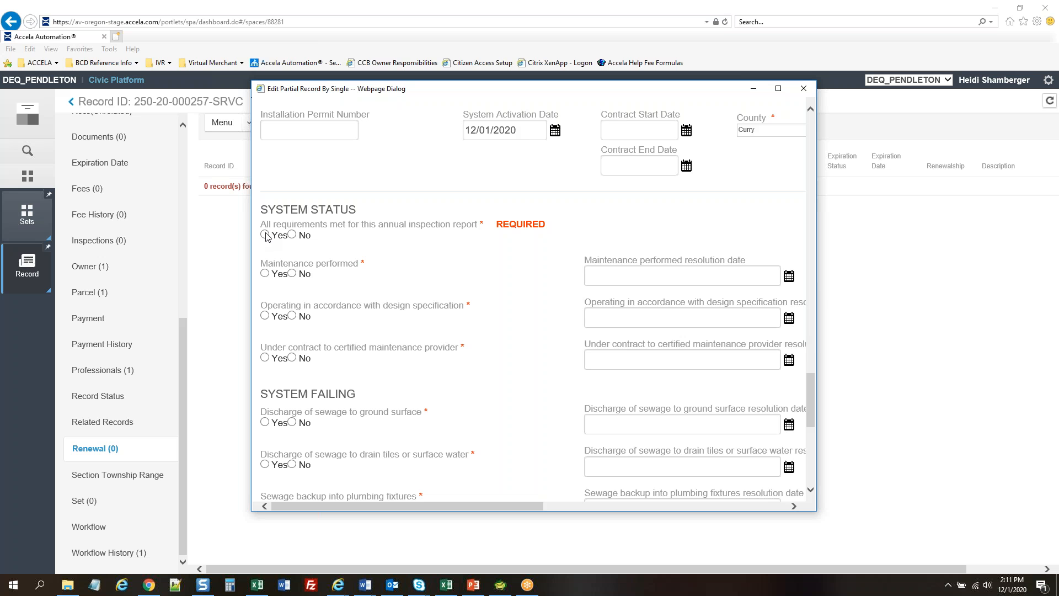
click(264, 235)
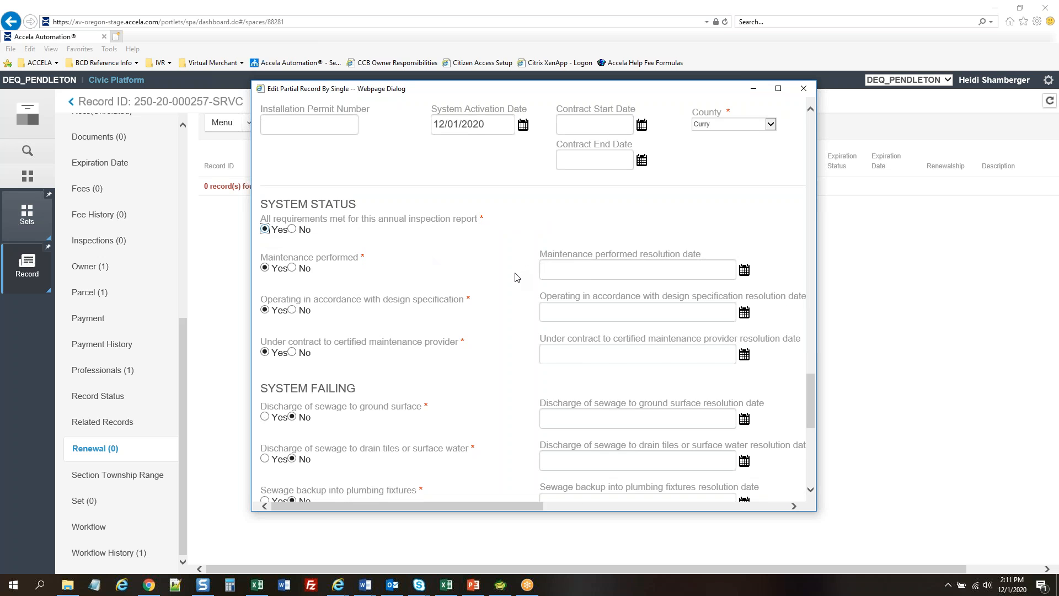
Submit the renewal and dismiss the EMSE script message
scroll(516, 277, down, 7)
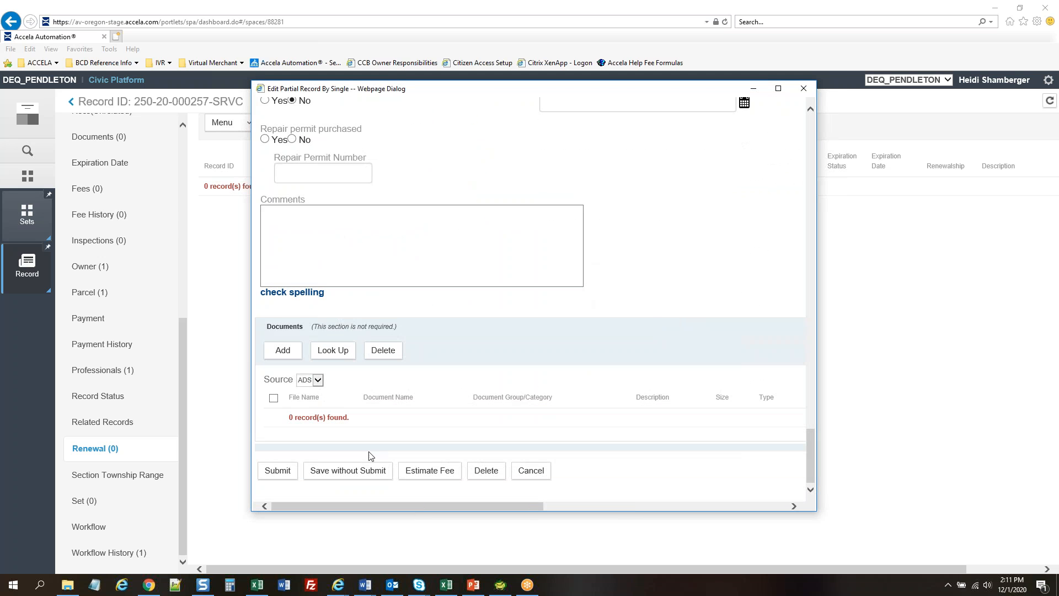
click(277, 470)
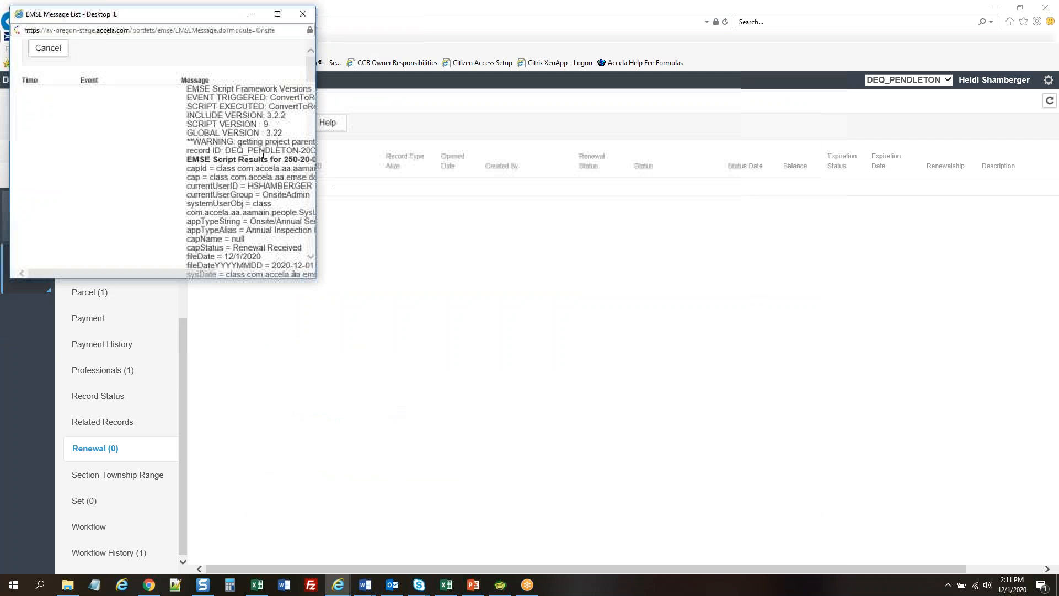
click(302, 14)
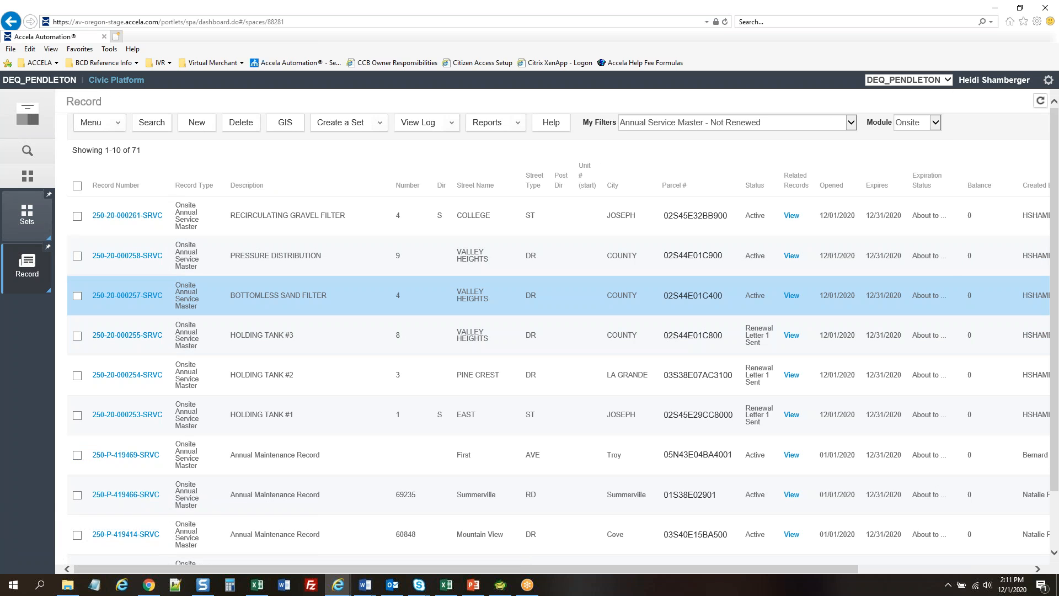
click(146, 257)
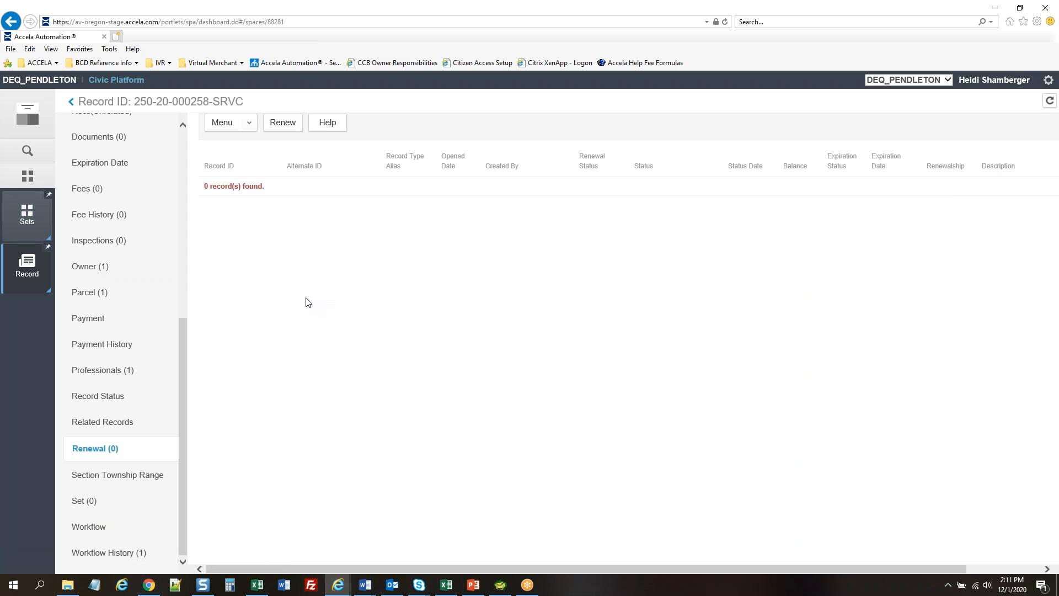
click(281, 123)
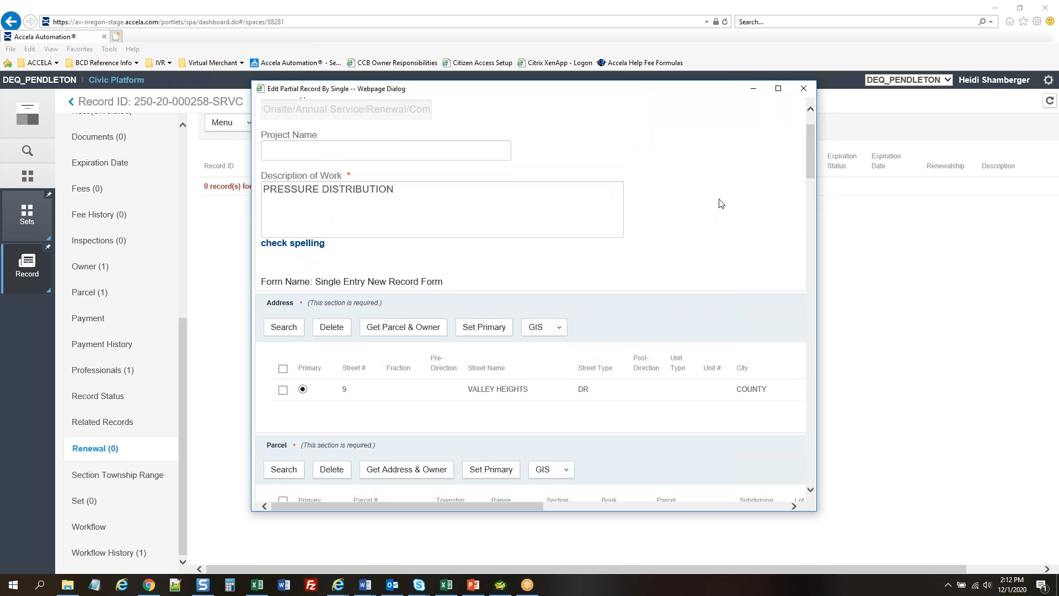
scroll(719, 199, down, 8)
scroll(718, 206, down, 7)
scroll(696, 208, up, 3)
click(338, 149)
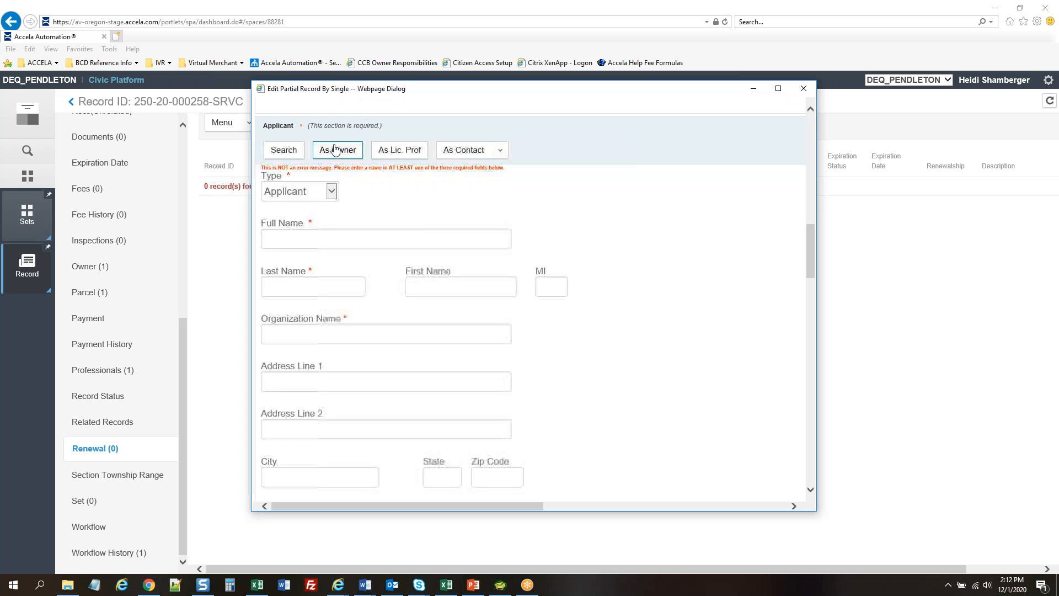
Mark all annual inspection requirements as met on the renewal form
scroll(614, 291, down, 3)
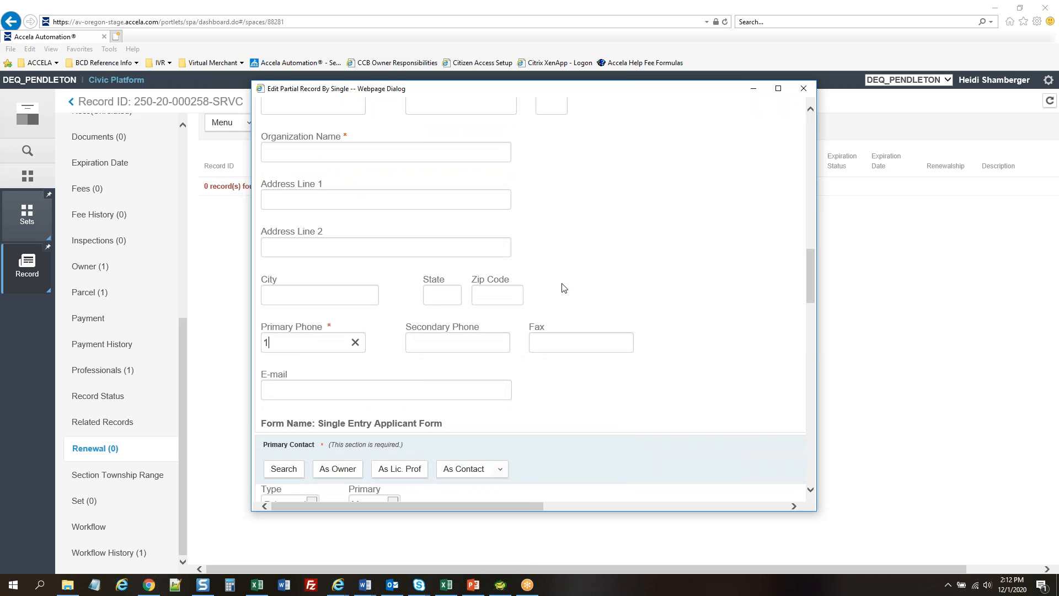
scroll(686, 251, down, 3)
scroll(688, 254, down, 9)
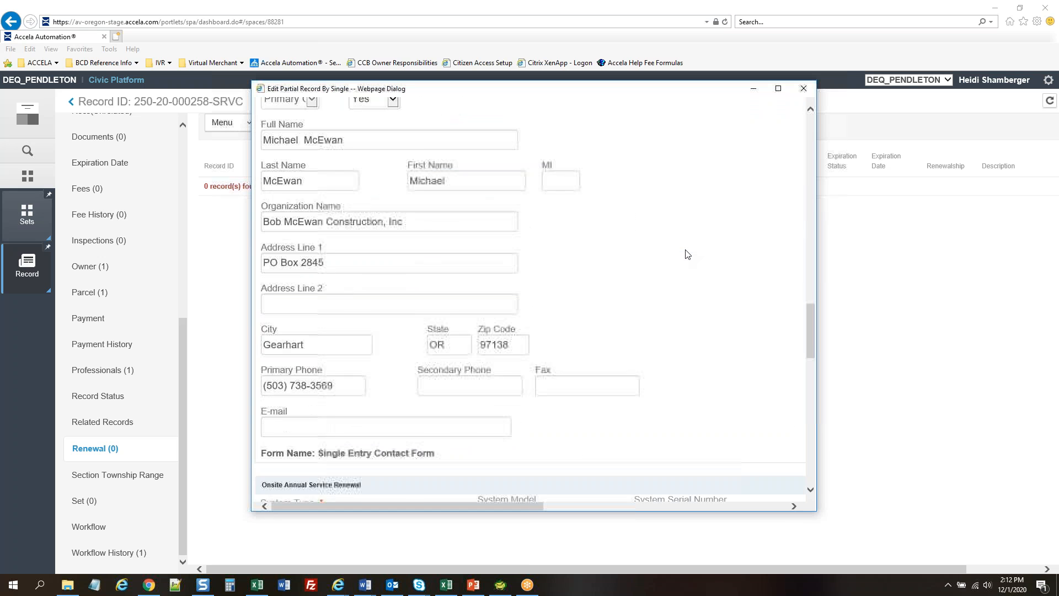
scroll(719, 251, down, 4)
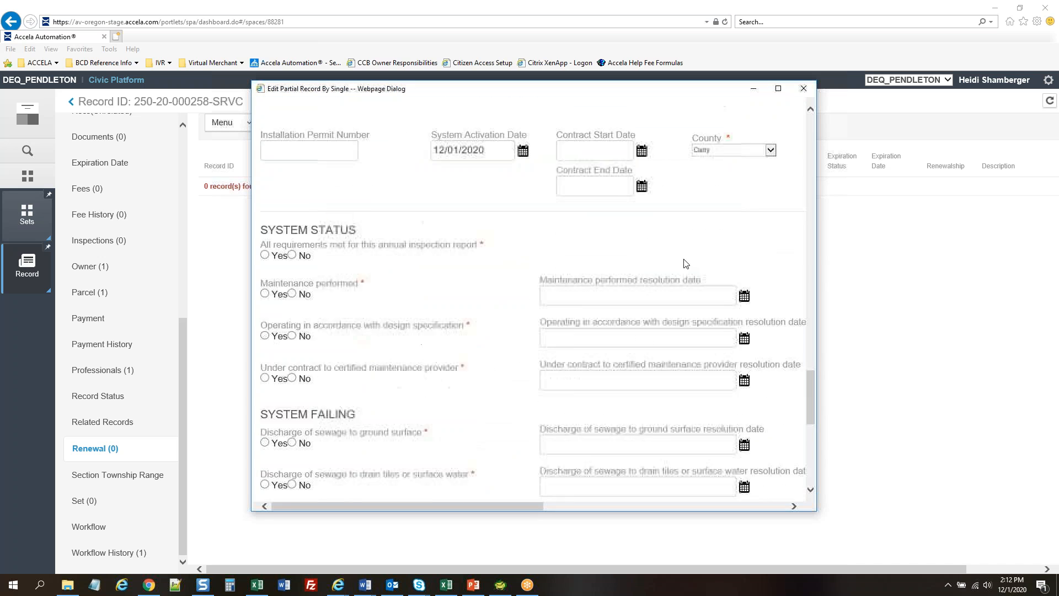
click(264, 168)
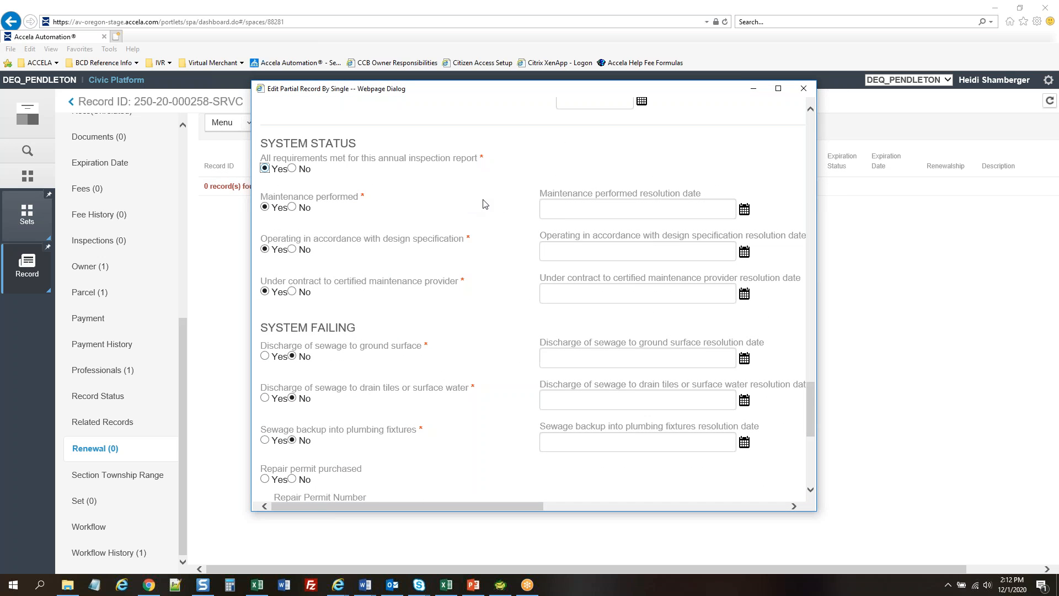
Submit the renewal, dismiss the script message, and return to the record list
scroll(500, 211, down, 6)
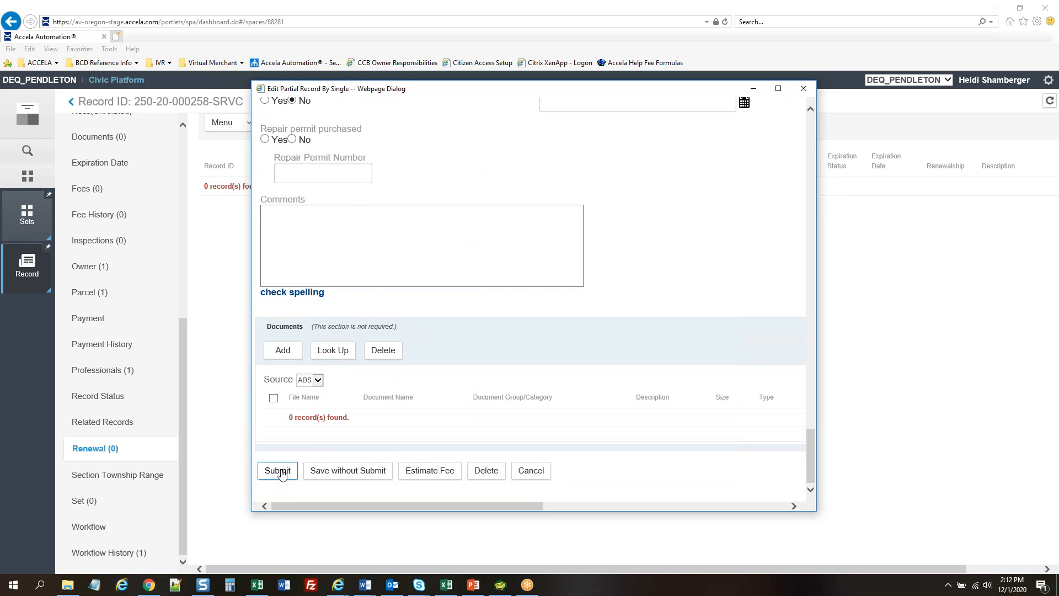
click(280, 471)
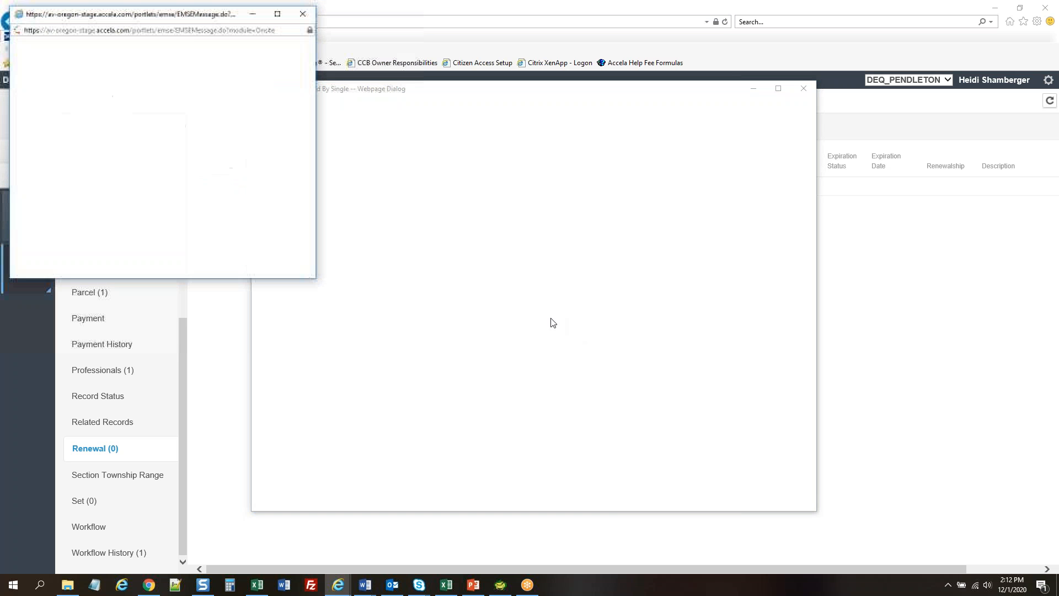
click(302, 14)
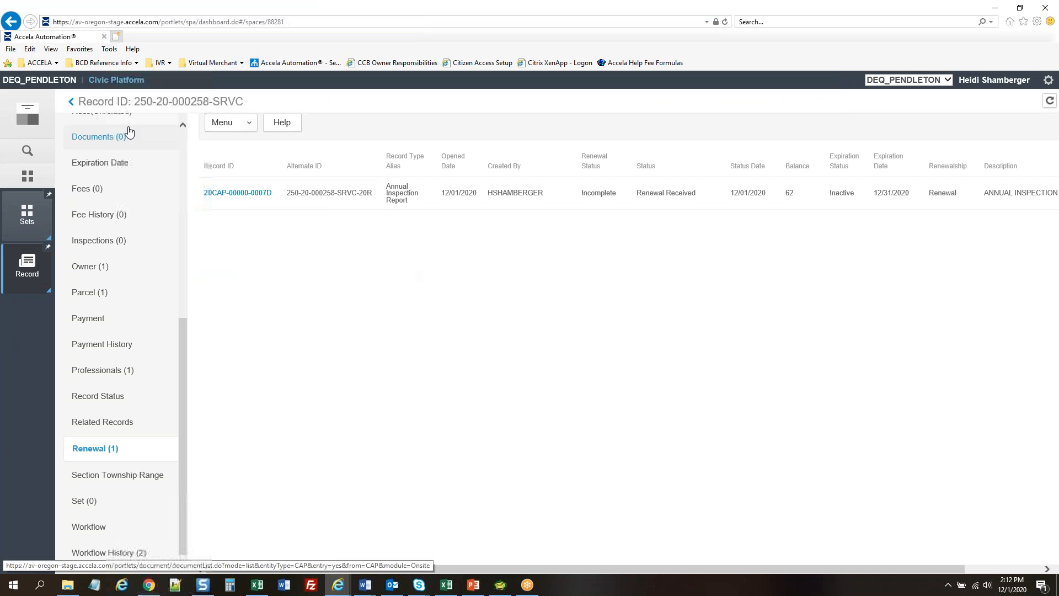
click(71, 102)
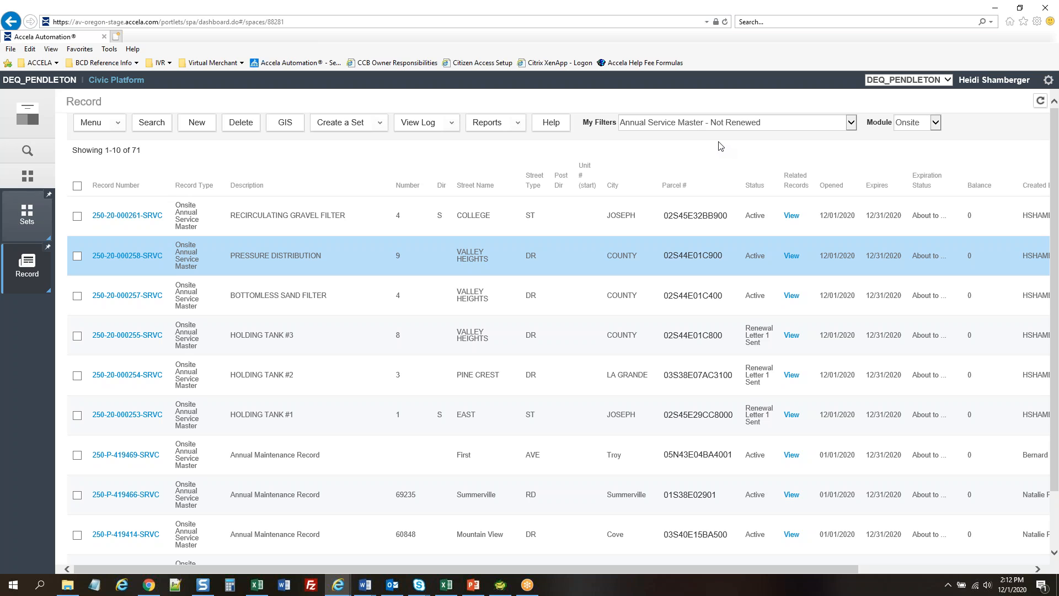
Filter to 'Annual Service Renewals - Incomplete' to show the three Renewal Received records
click(753, 129)
scroll(752, 131, up, 1)
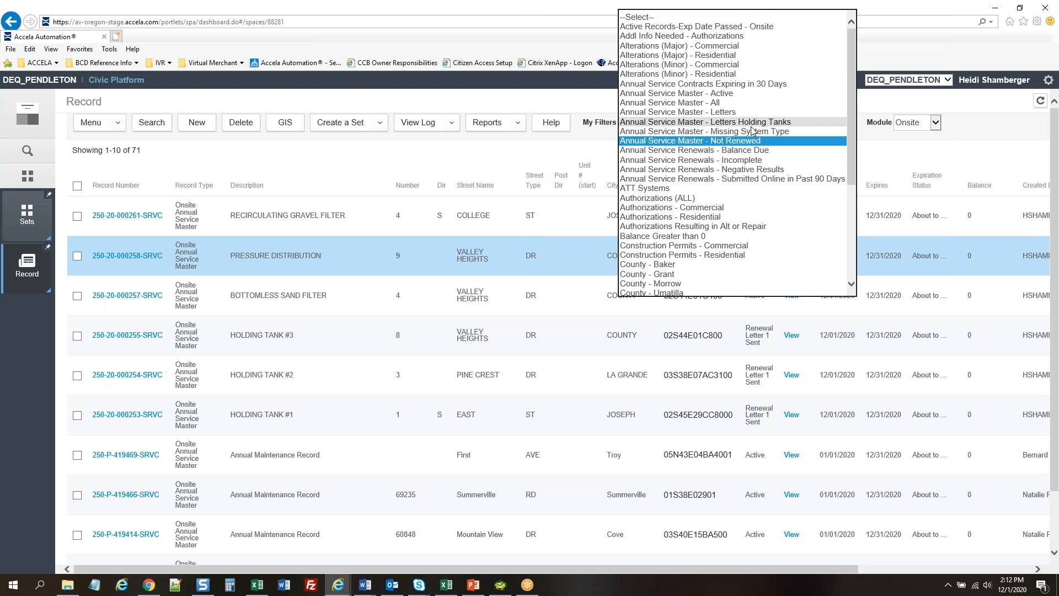
click(464, 153)
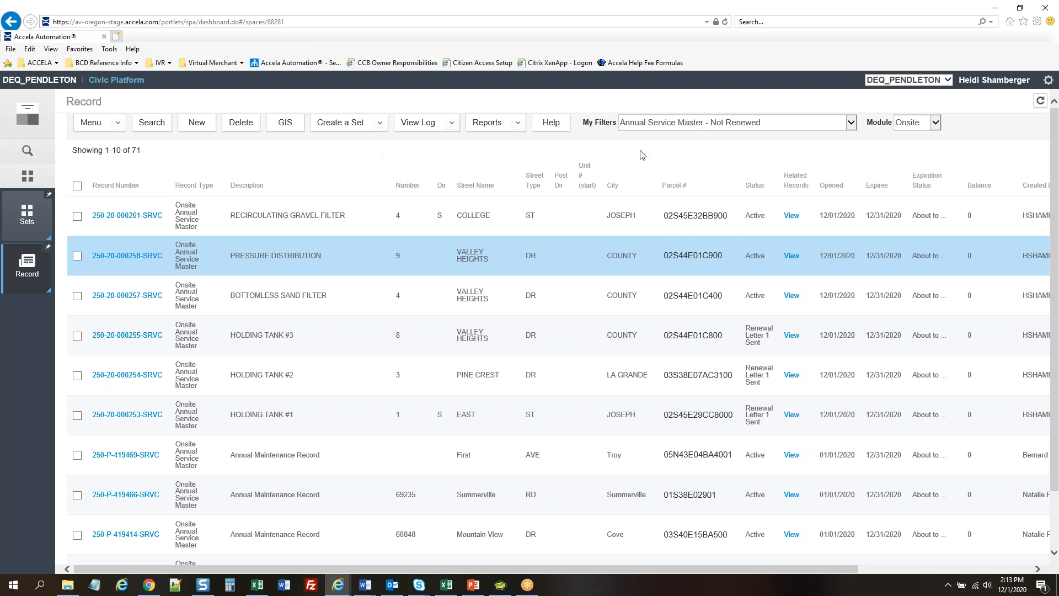
click(768, 125)
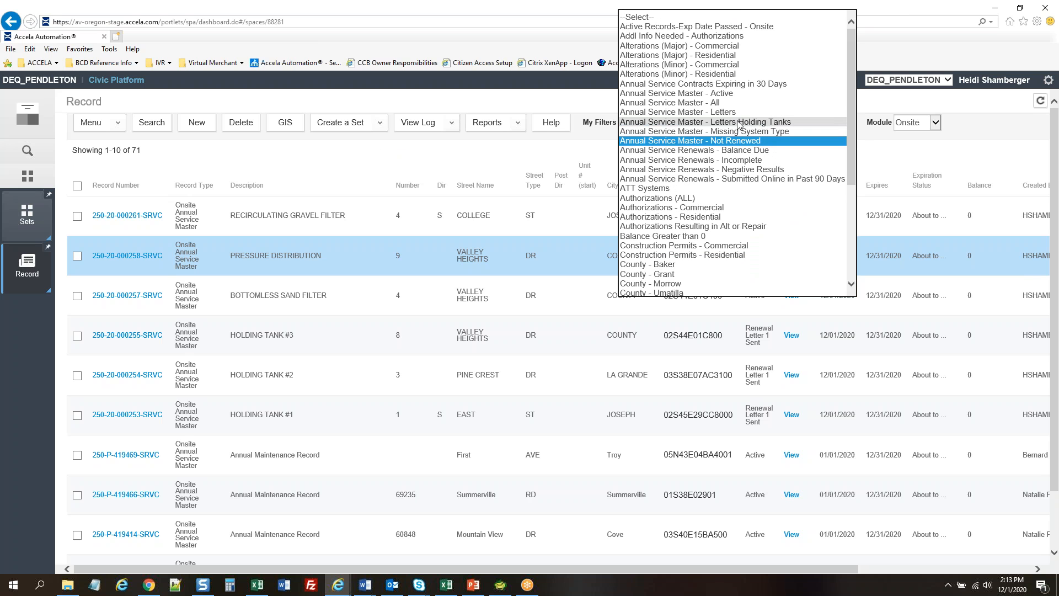
click(660, 161)
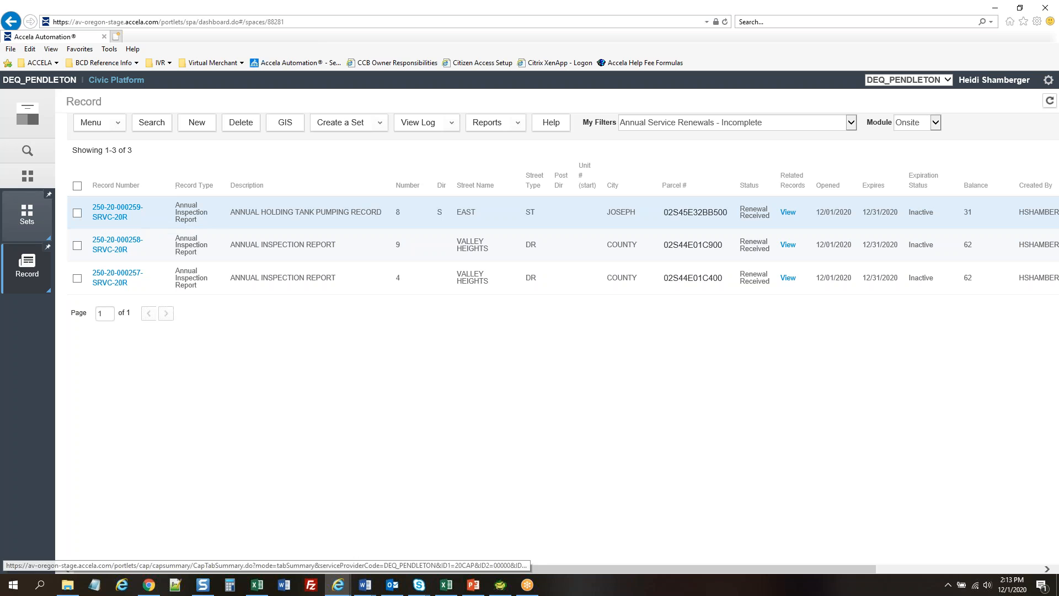
click(77, 213)
click(77, 246)
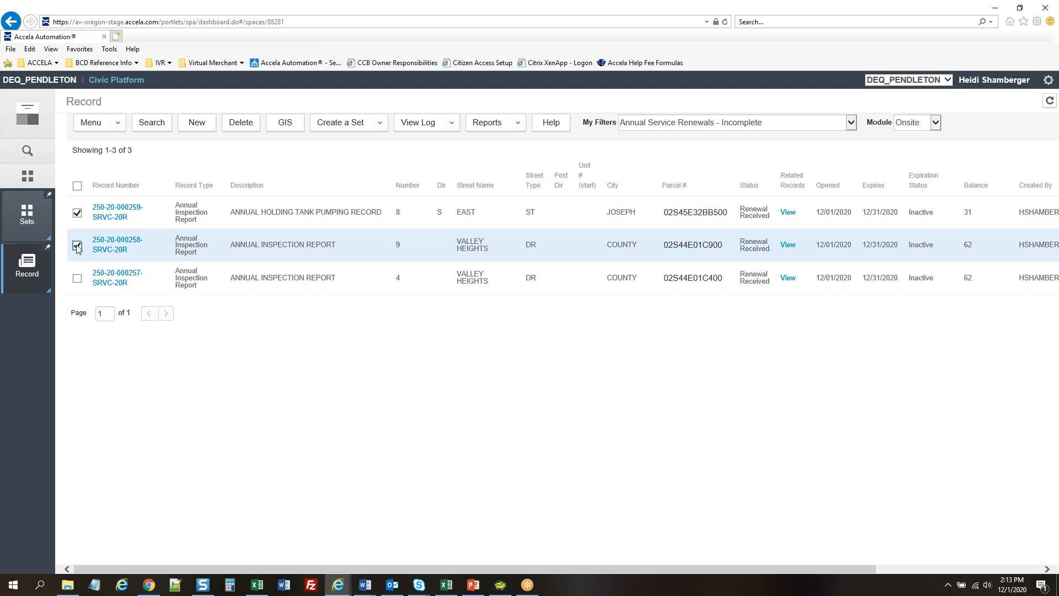
click(77, 278)
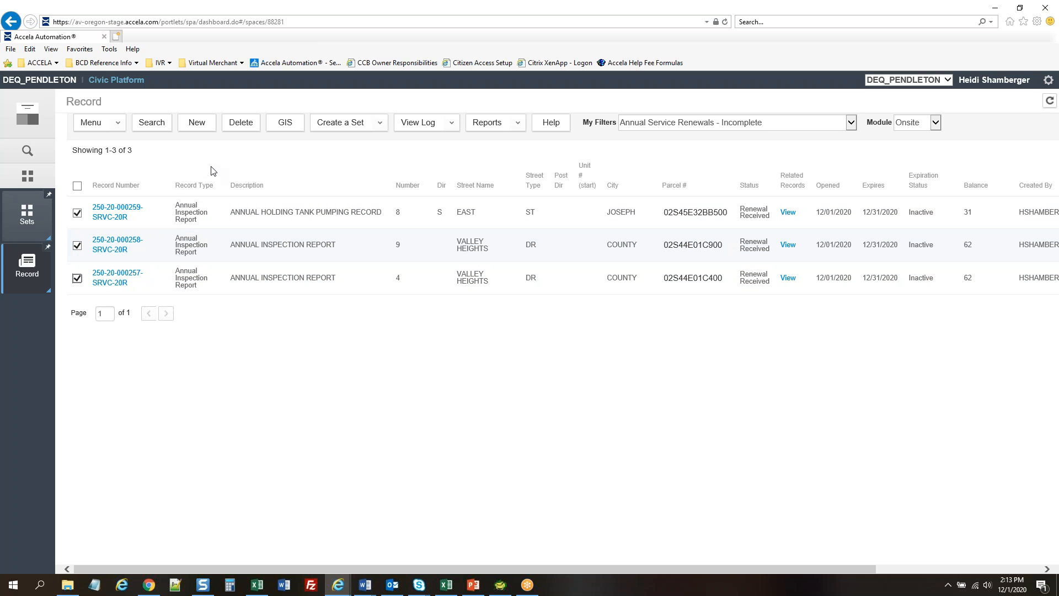
click(354, 124)
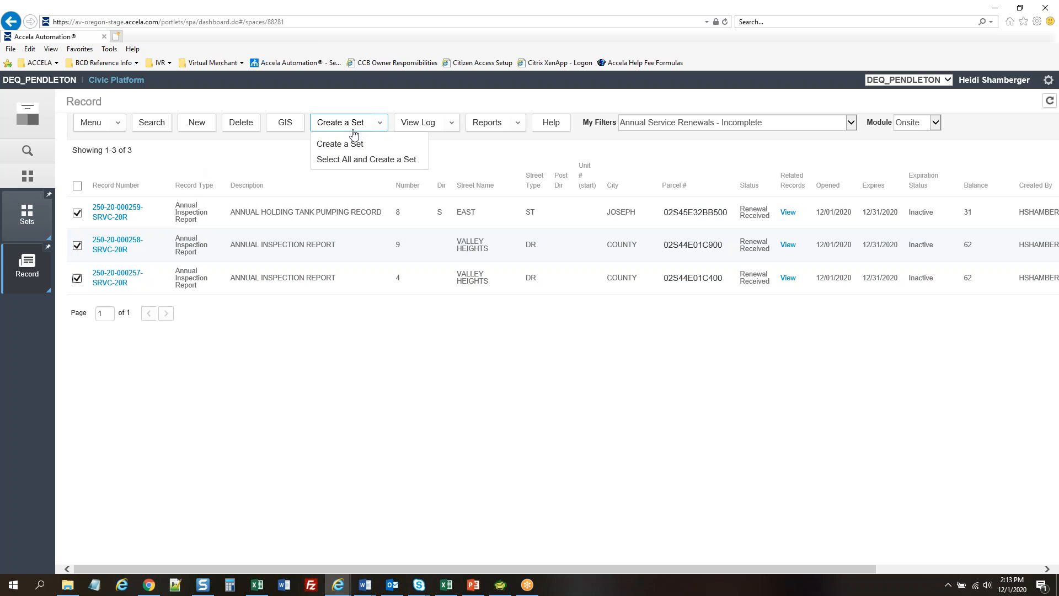
click(348, 144)
Give the set ID and name 'Renewals for RM1', type Onsite Renewals, and save it
click(121, 160)
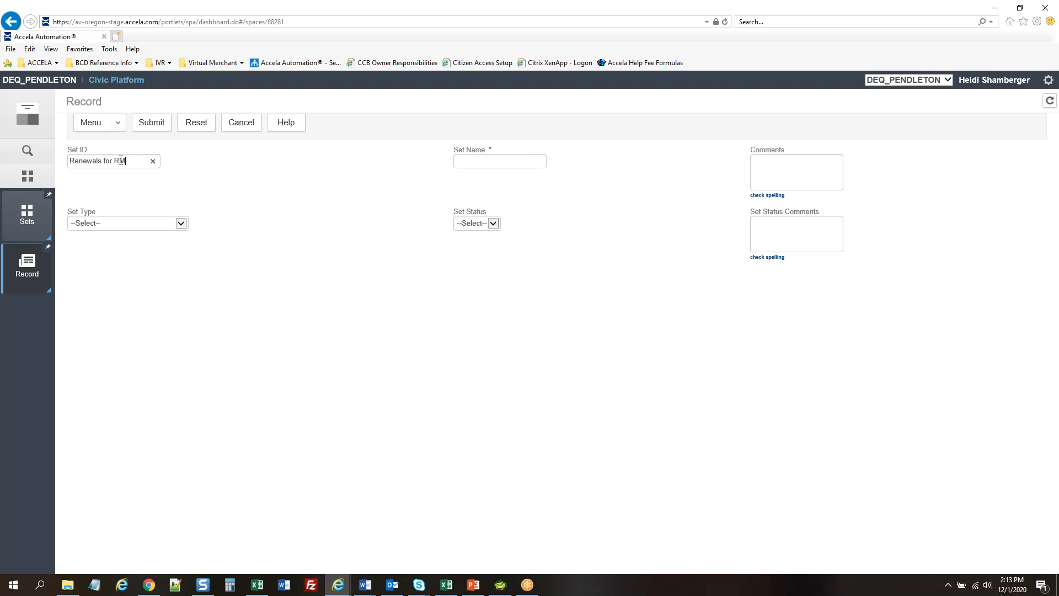
drag(132, 161, 49, 164)
key(ctrl+c)
click(526, 162)
key(ctrl+v)
click(161, 224)
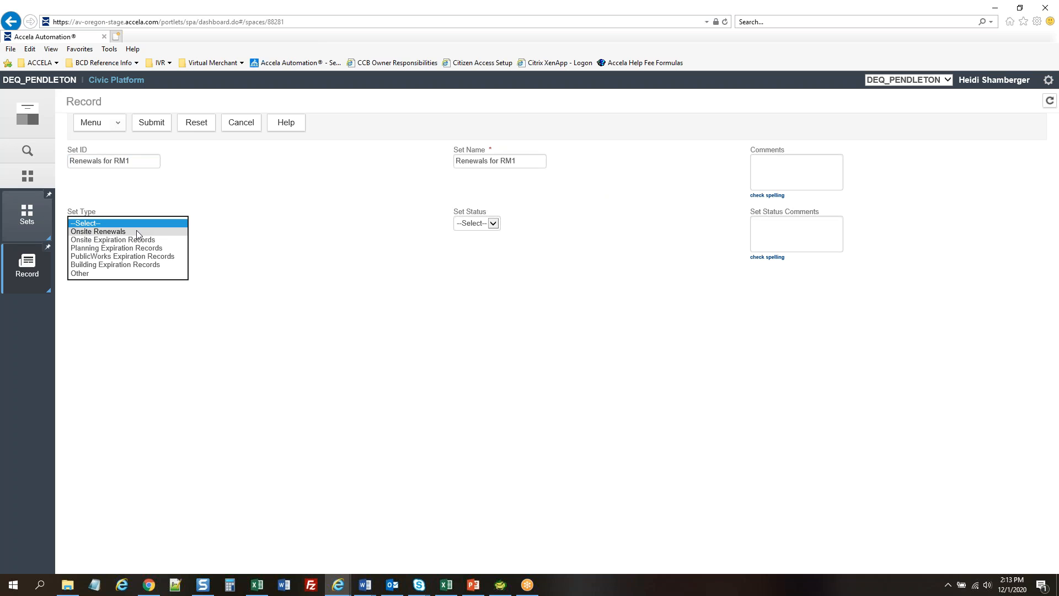
click(137, 230)
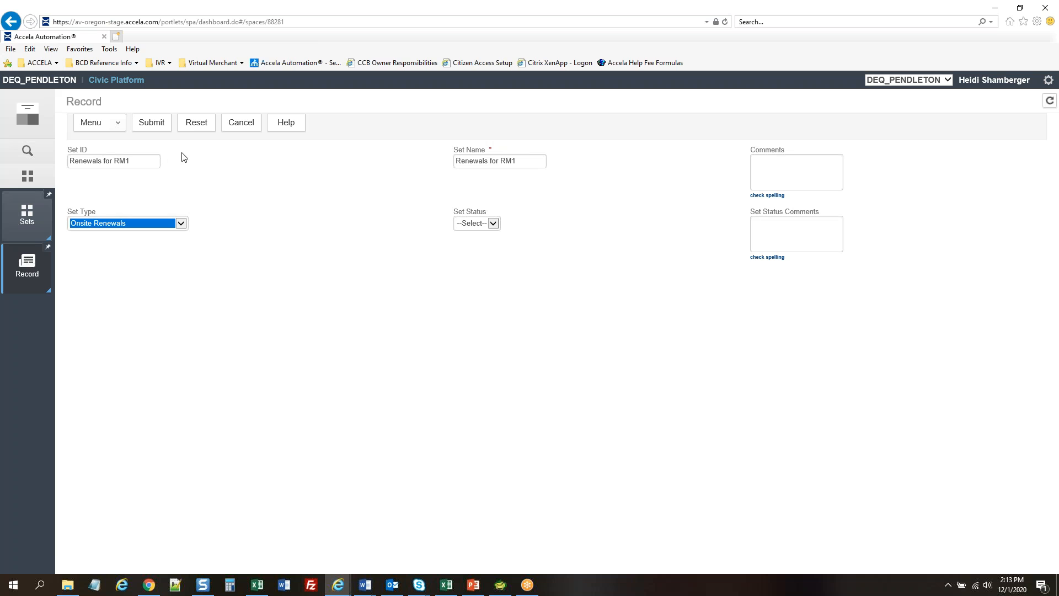
click(154, 126)
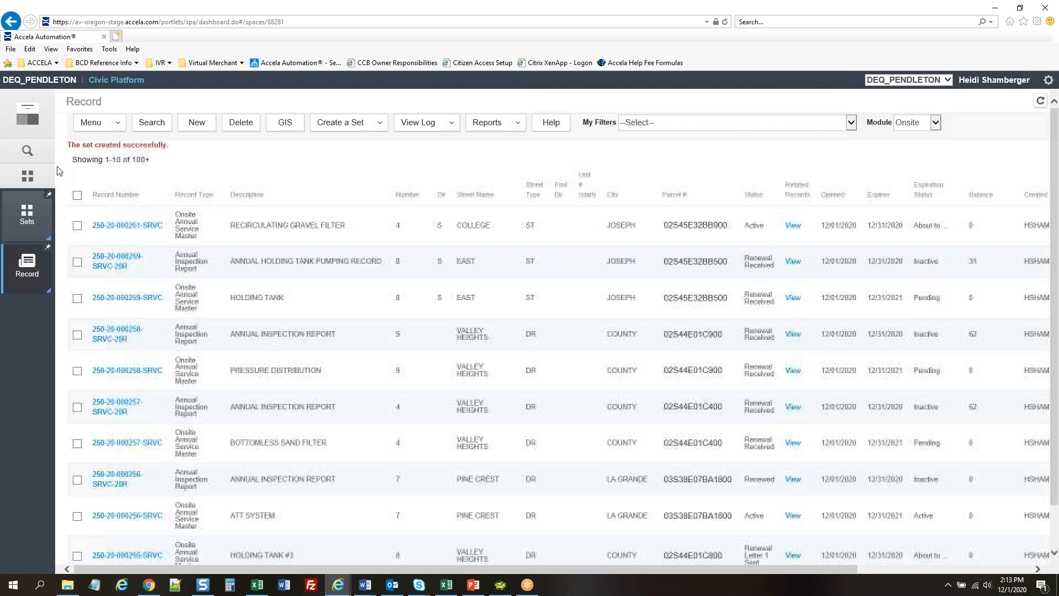
Open the RENEWALS FOR RM1 set from the sets list and view its $155.00 payment summary
click(33, 232)
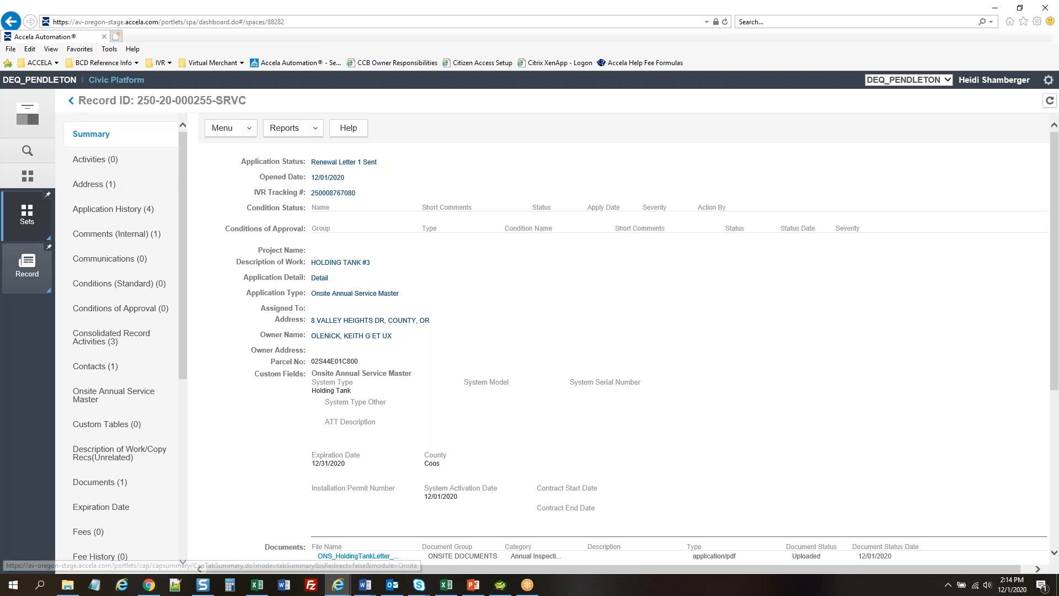
click(70, 101)
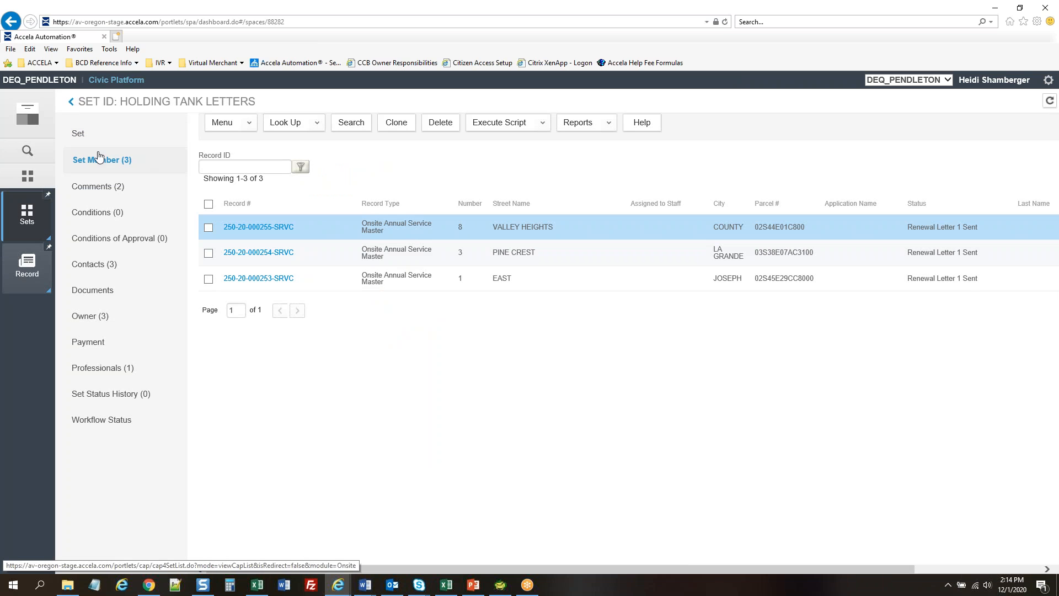
click(78, 133)
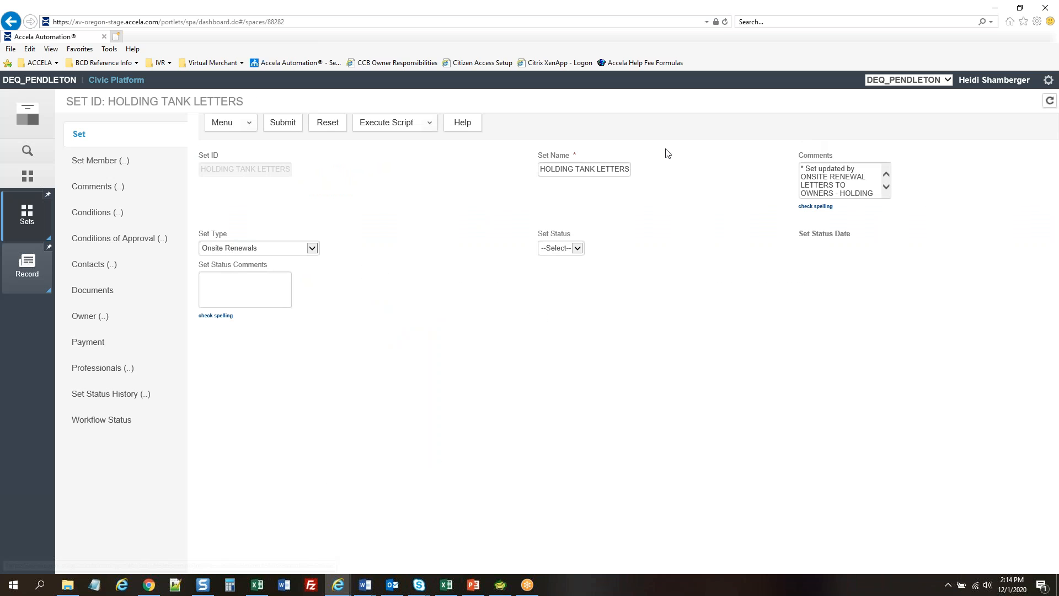
click(81, 135)
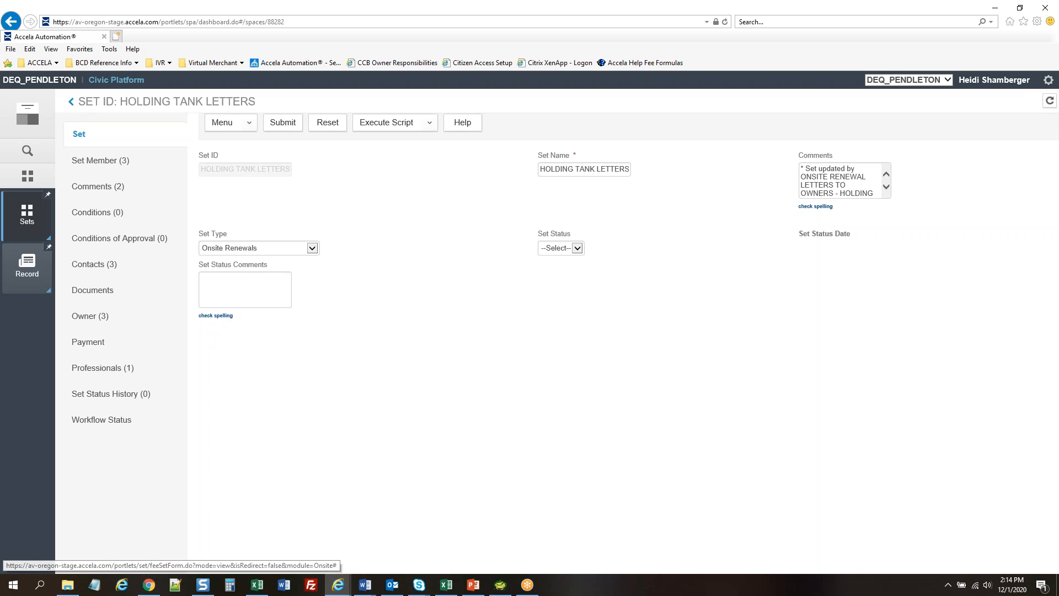
click(70, 101)
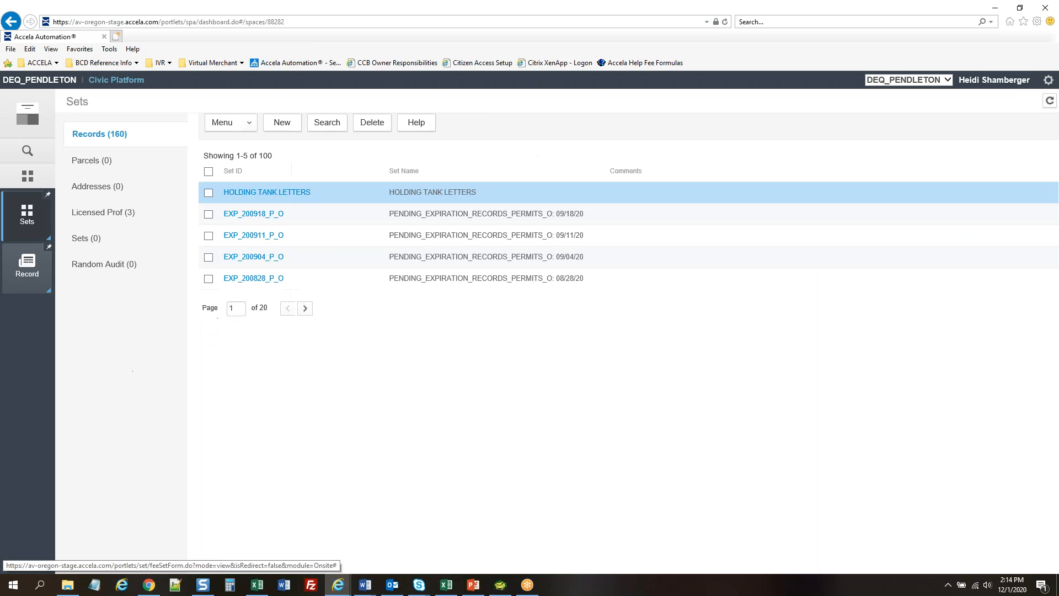
click(113, 134)
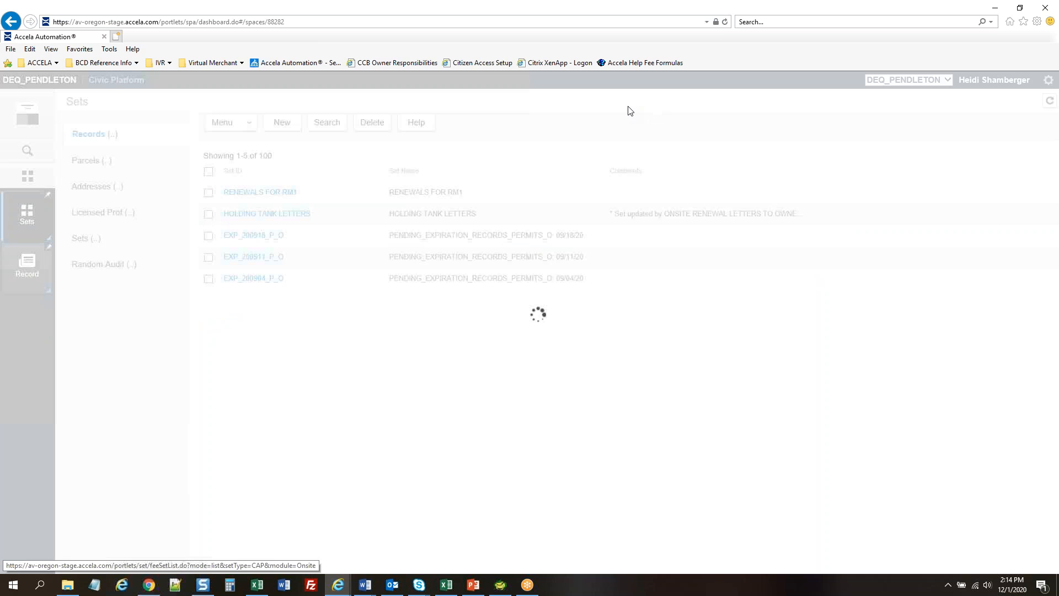
click(260, 194)
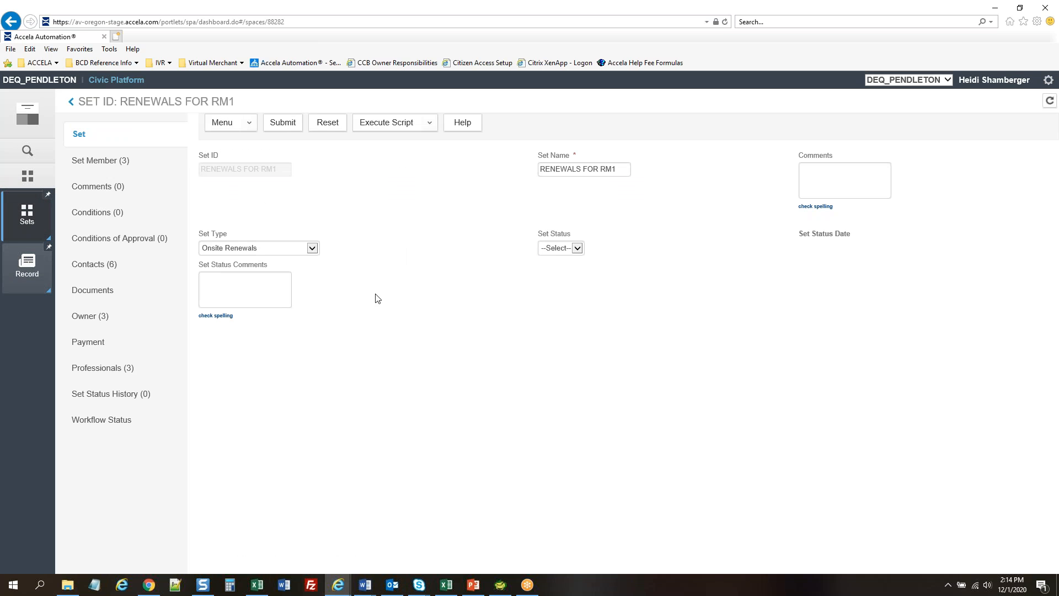
click(88, 342)
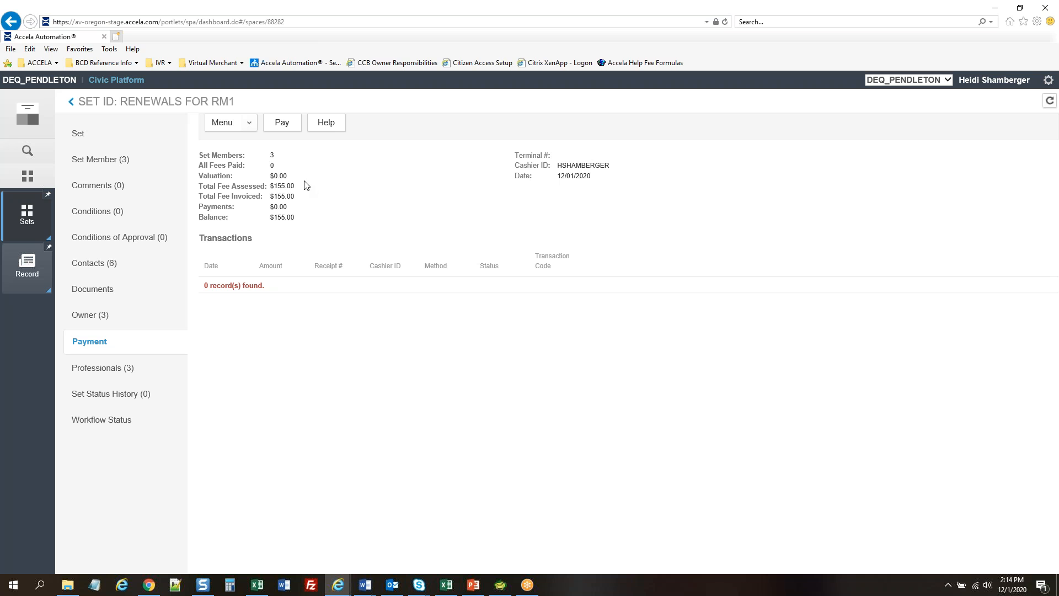
Pay the $155.00 balance in cash at the Eugene office with a payor name, and confirm
click(293, 122)
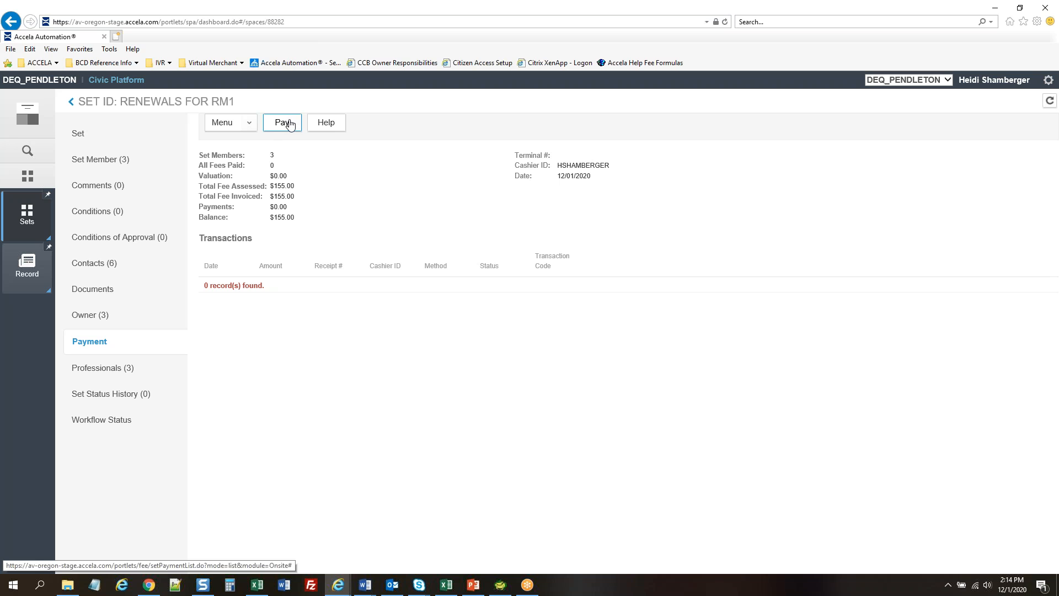
click(551, 312)
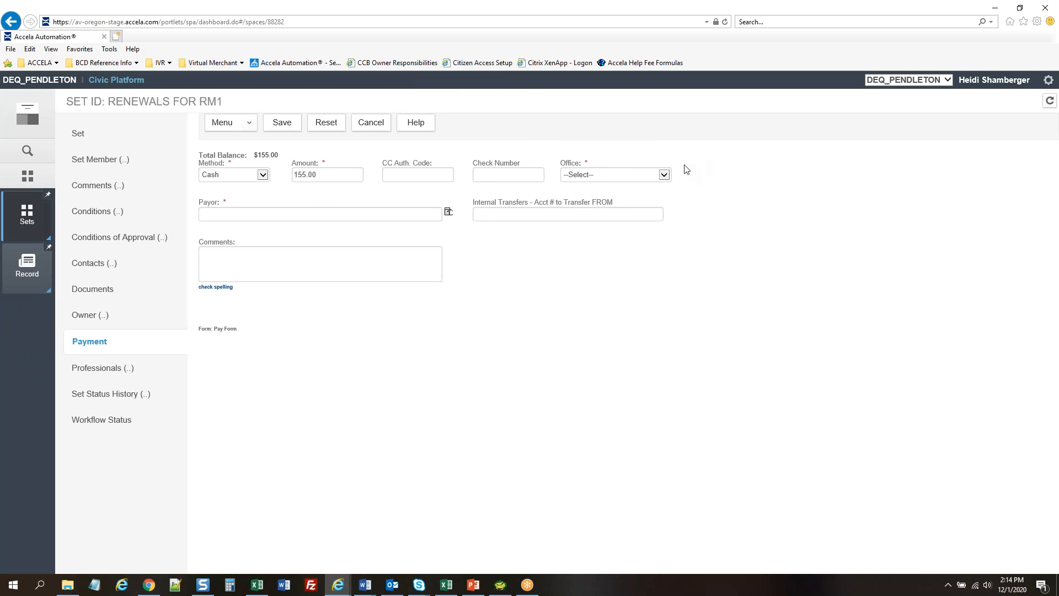
click(609, 176)
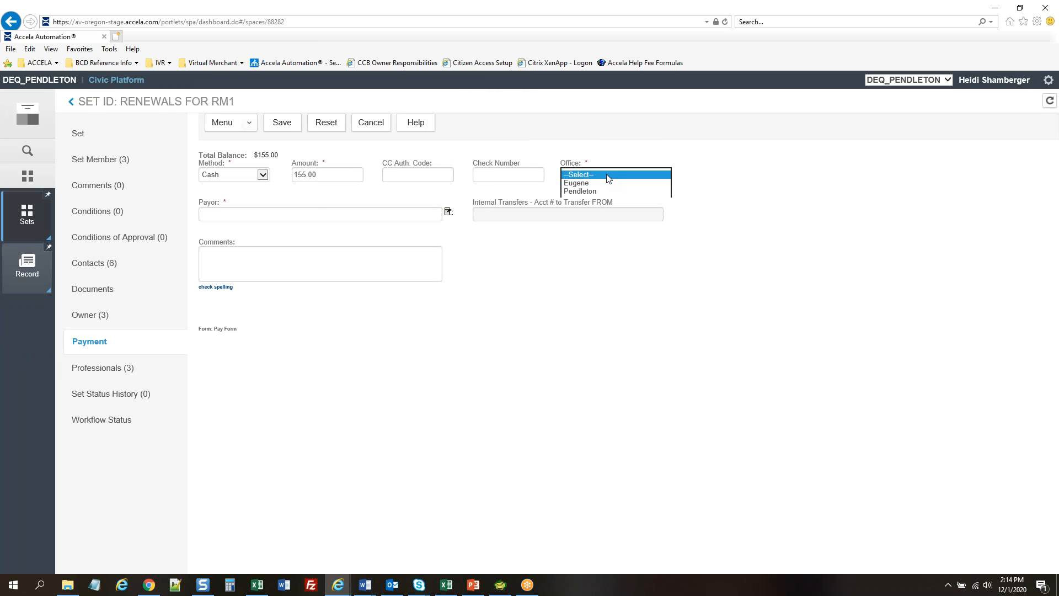
click(583, 187)
click(255, 215)
text(test)
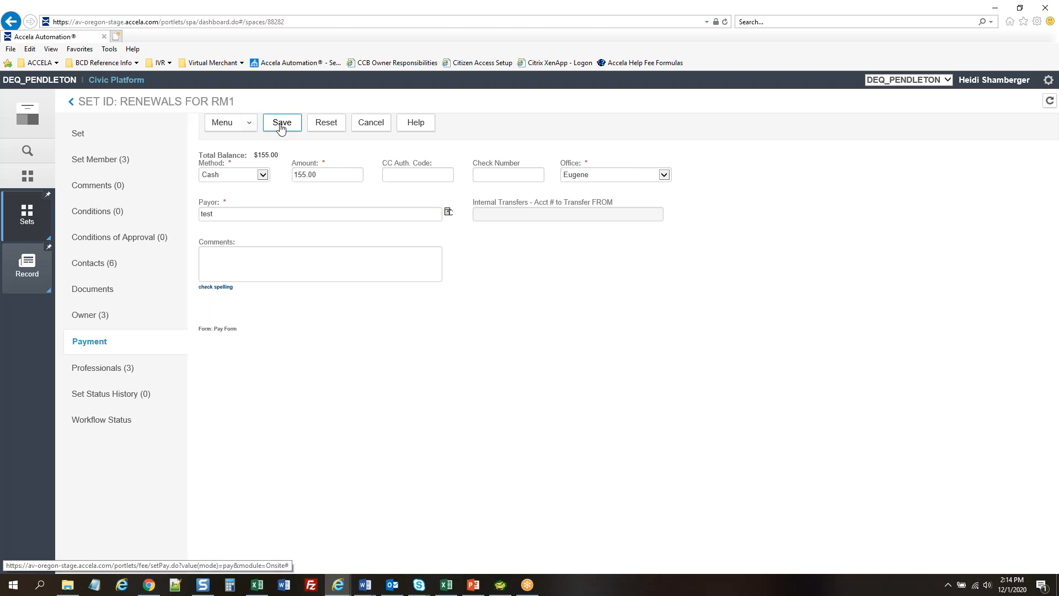
click(280, 126)
click(579, 334)
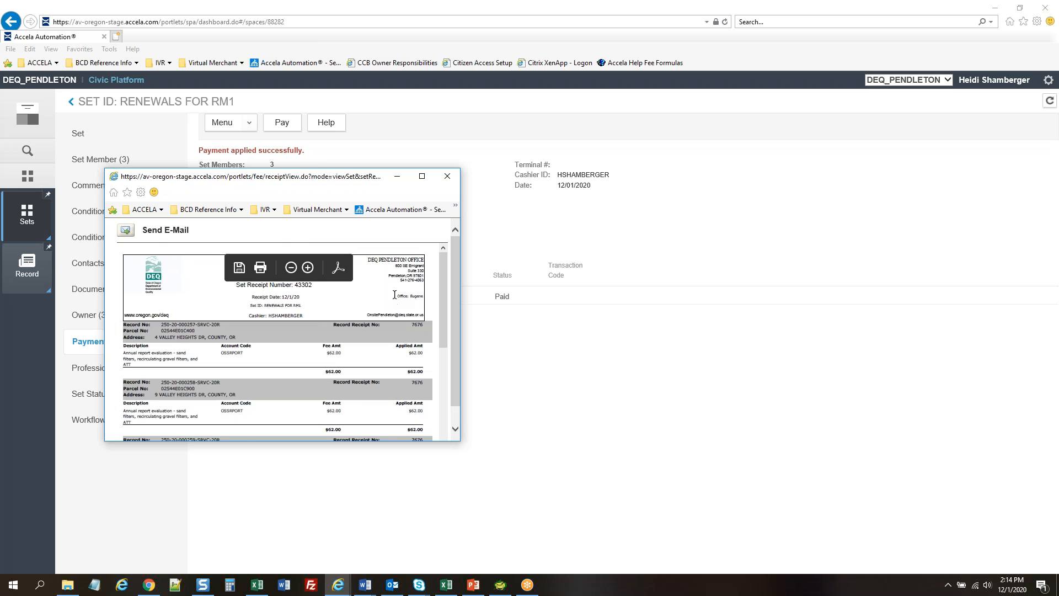
Review receipt 43302 and close it, leaving a $0.00 balance
scroll(395, 292, down, 5)
scroll(359, 309, up, 5)
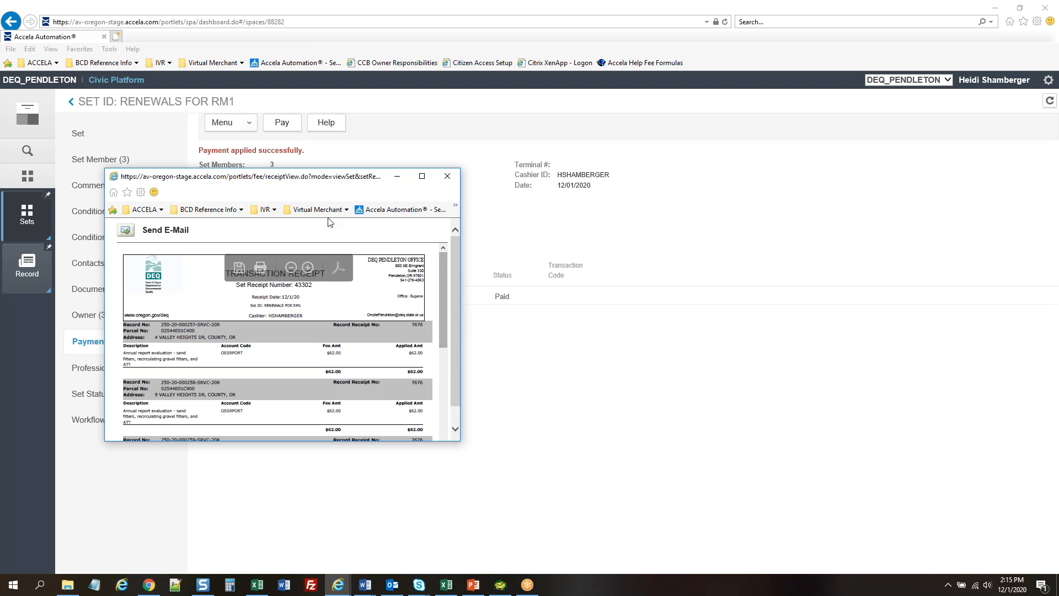
click(447, 176)
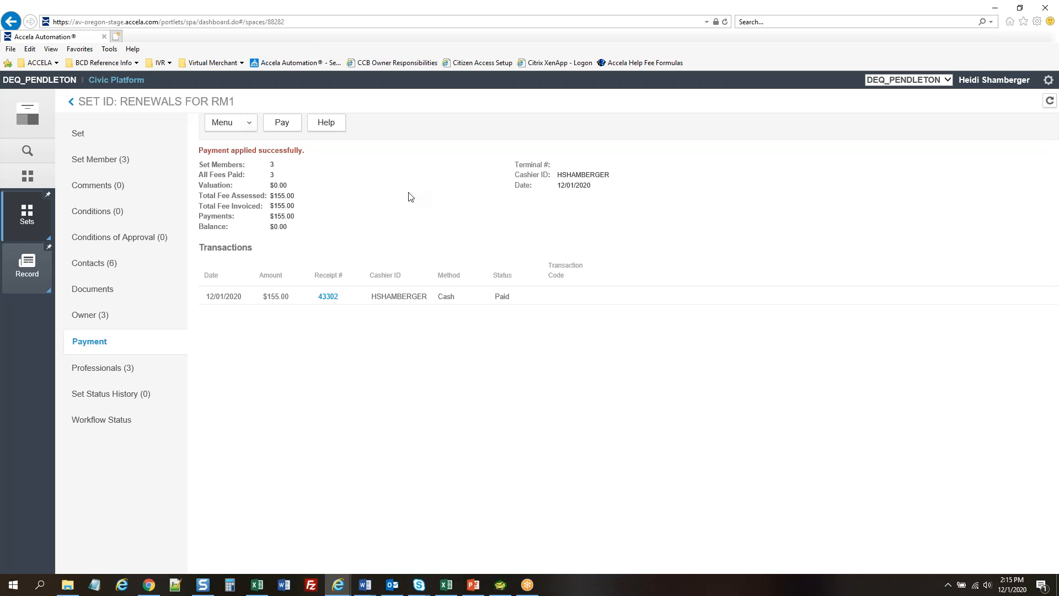
Return to the full Record list, checking the Word document, and scroll the renewals list
click(30, 281)
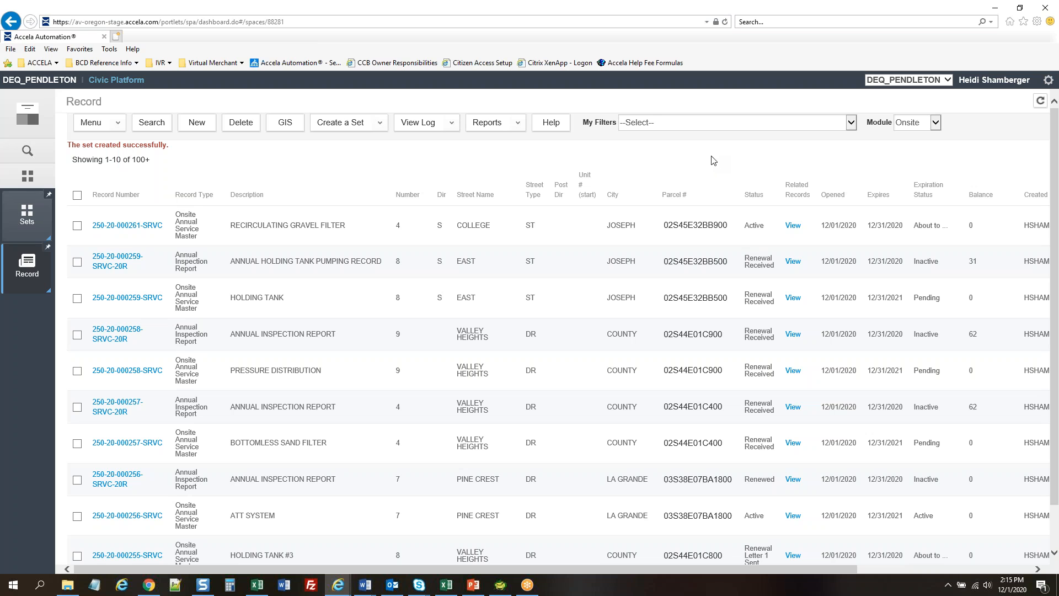
key(alt+Tab)
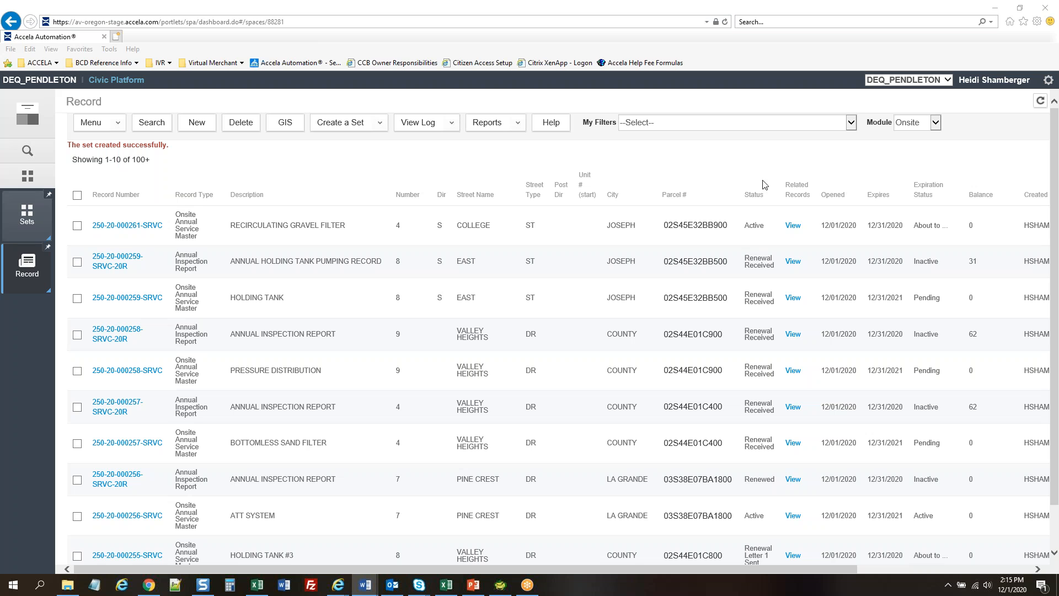
click(438, 160)
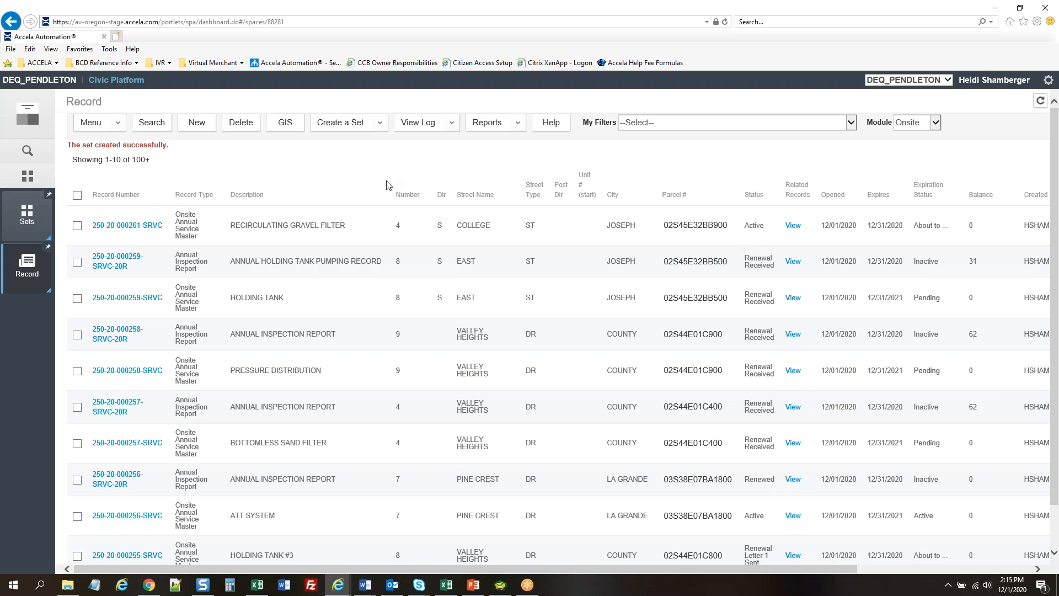
key(alt+Tab)
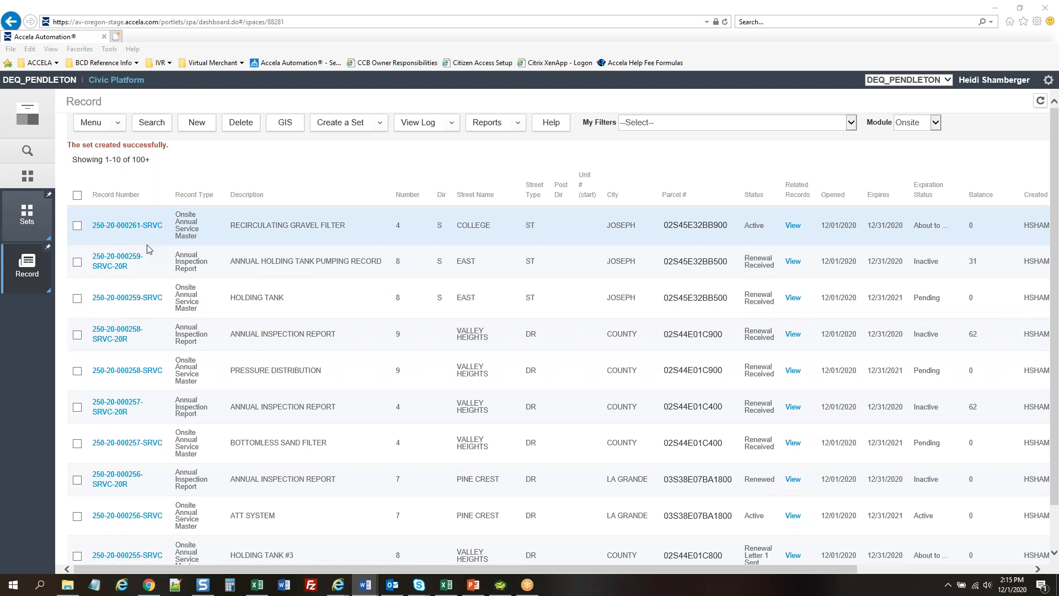
scroll(254, 373, down, 3)
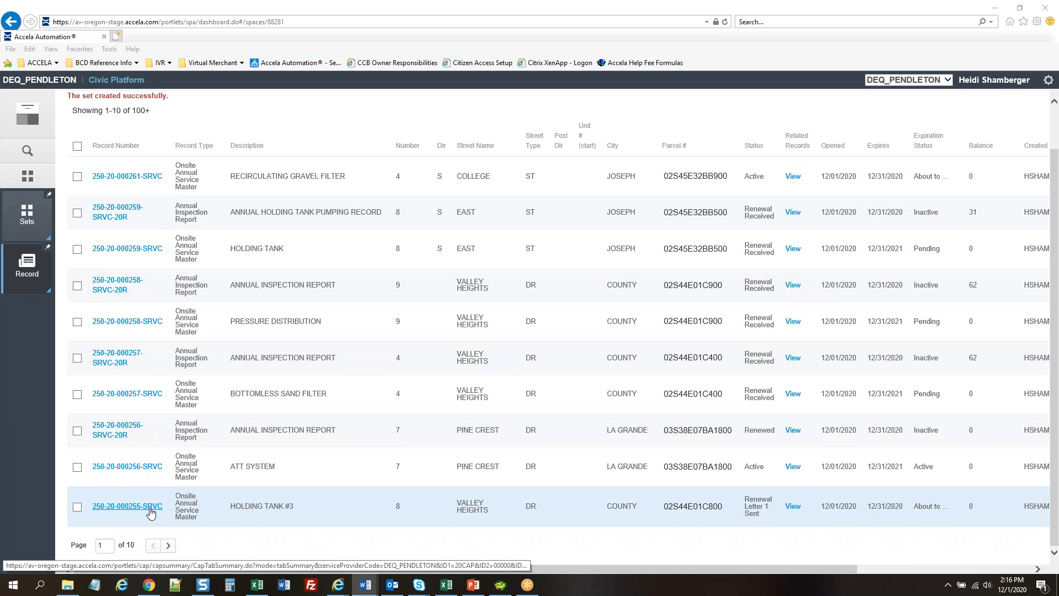
click(127, 506)
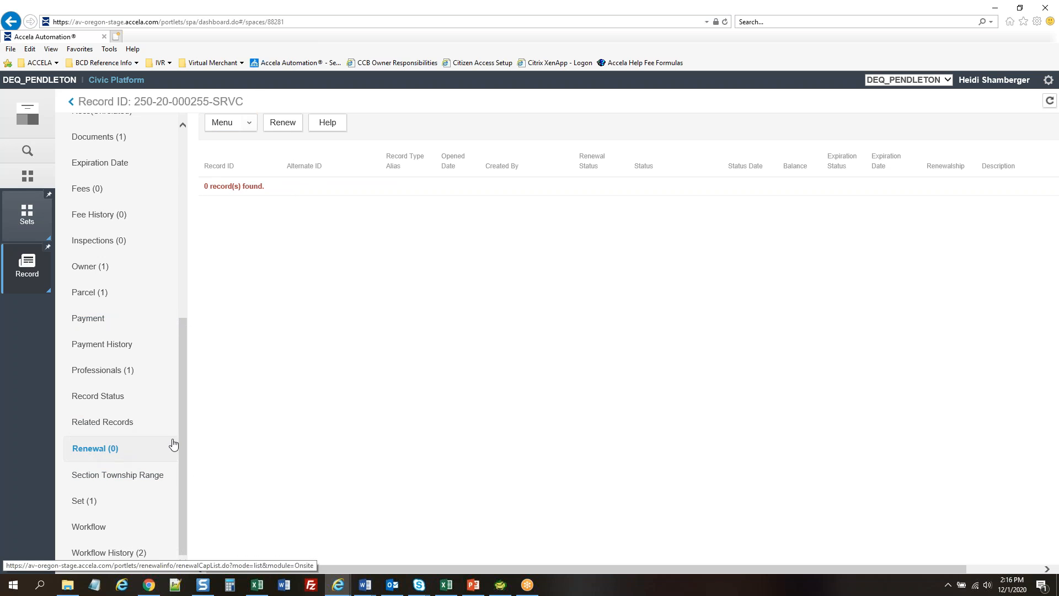
click(288, 130)
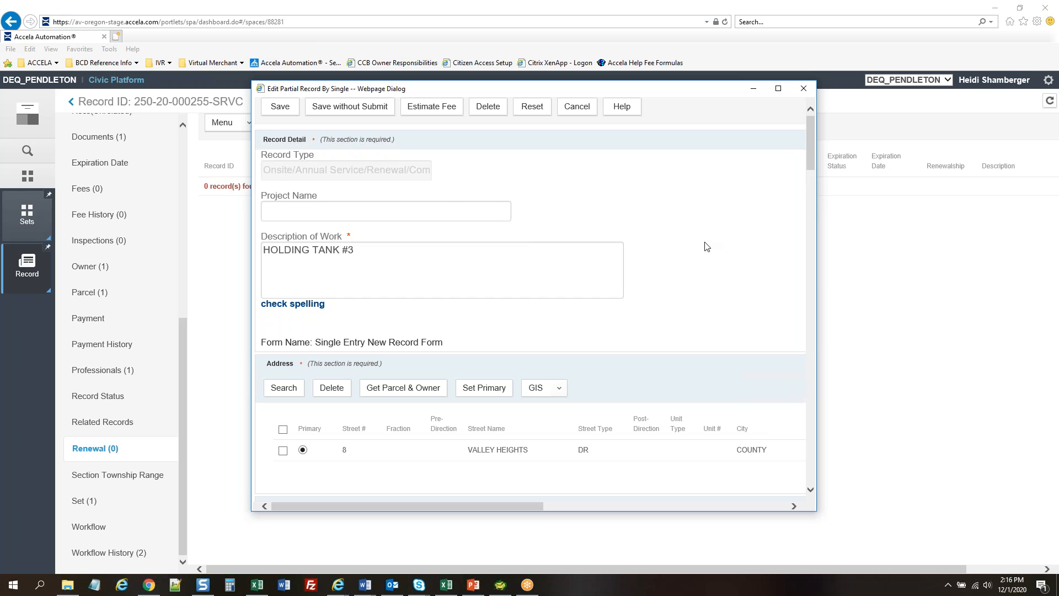
scroll(706, 247, down, 8)
scroll(705, 246, down, 1)
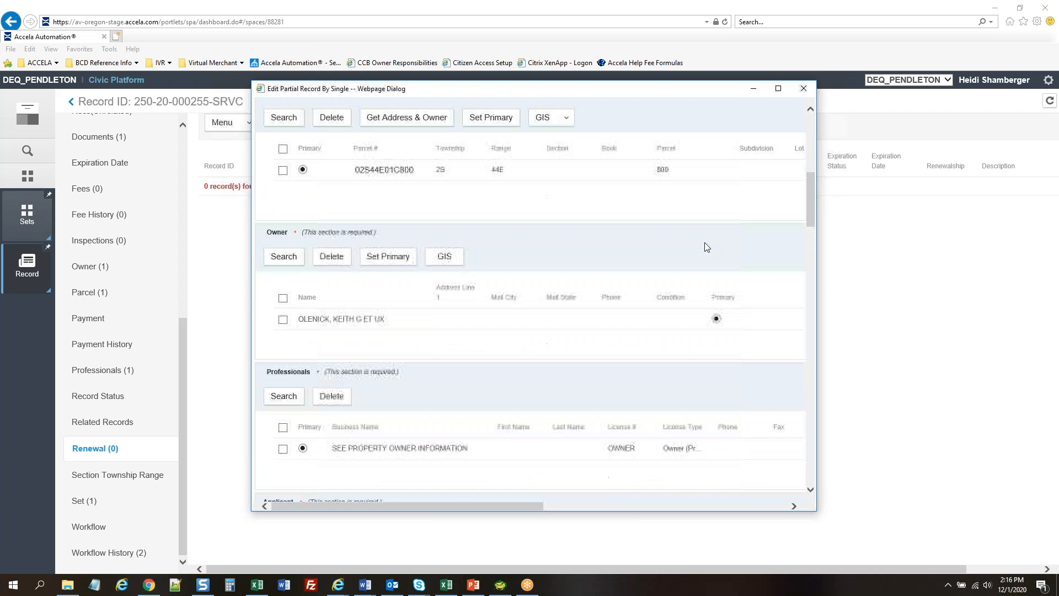
scroll(674, 350, down, 1)
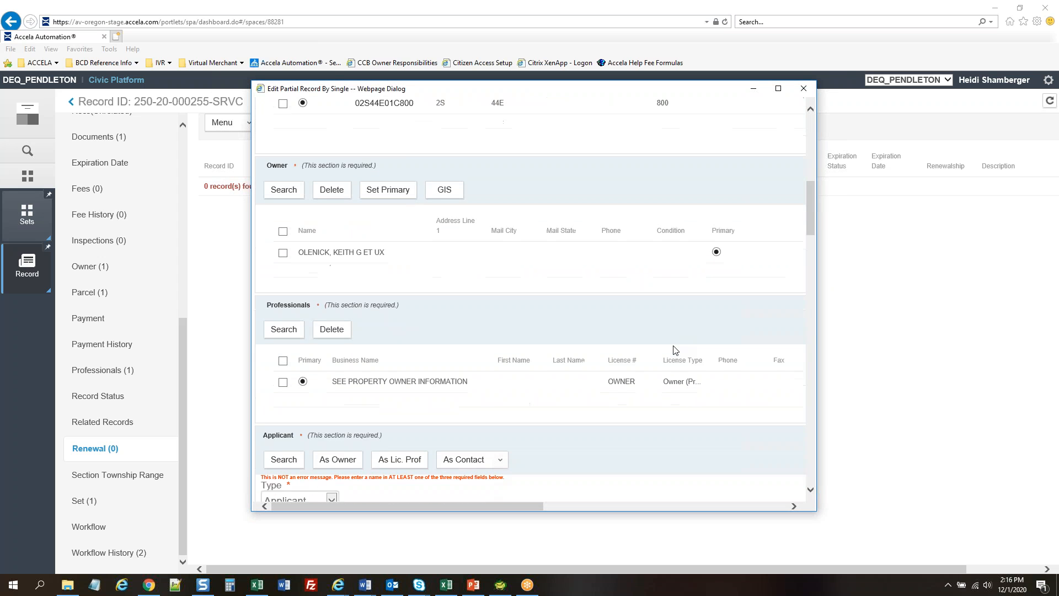
scroll(674, 350, down, 1)
scroll(707, 254, down, 4)
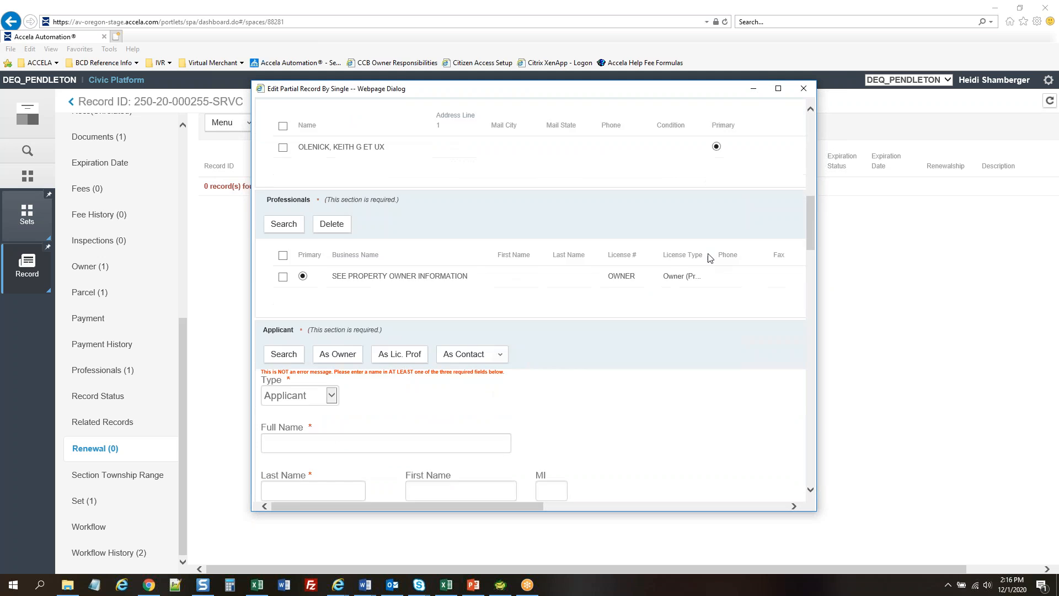
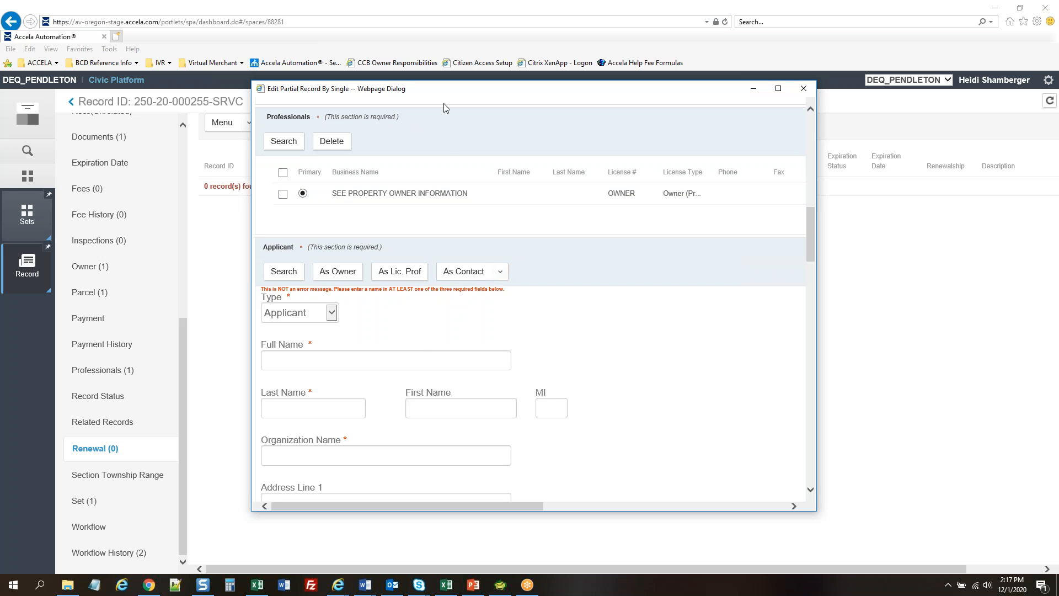
Fill the Applicant section from the property owner's details and enter primary phone 1
scroll(664, 274, down, 2)
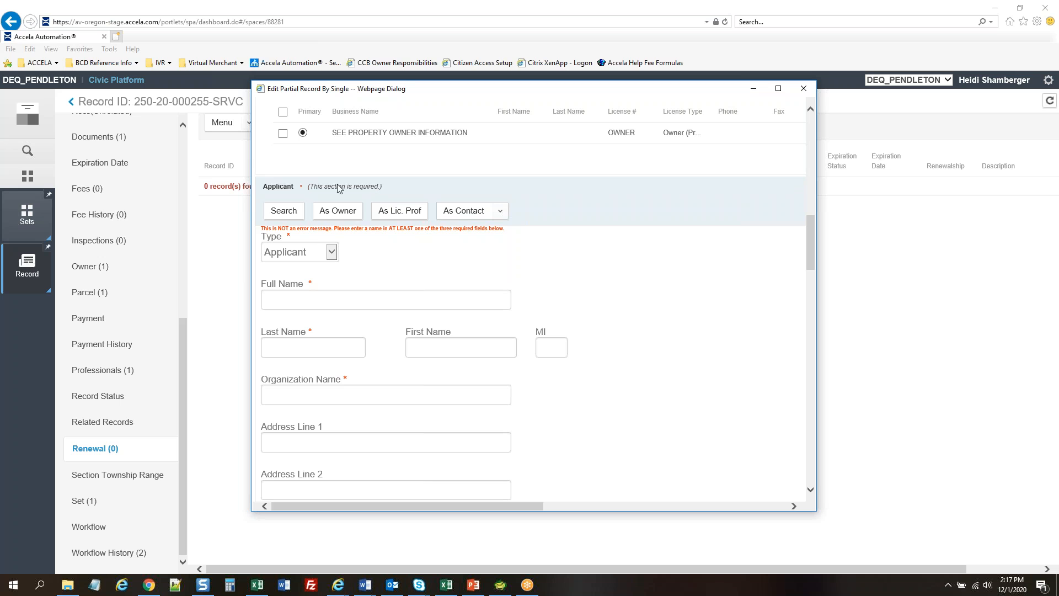
click(347, 211)
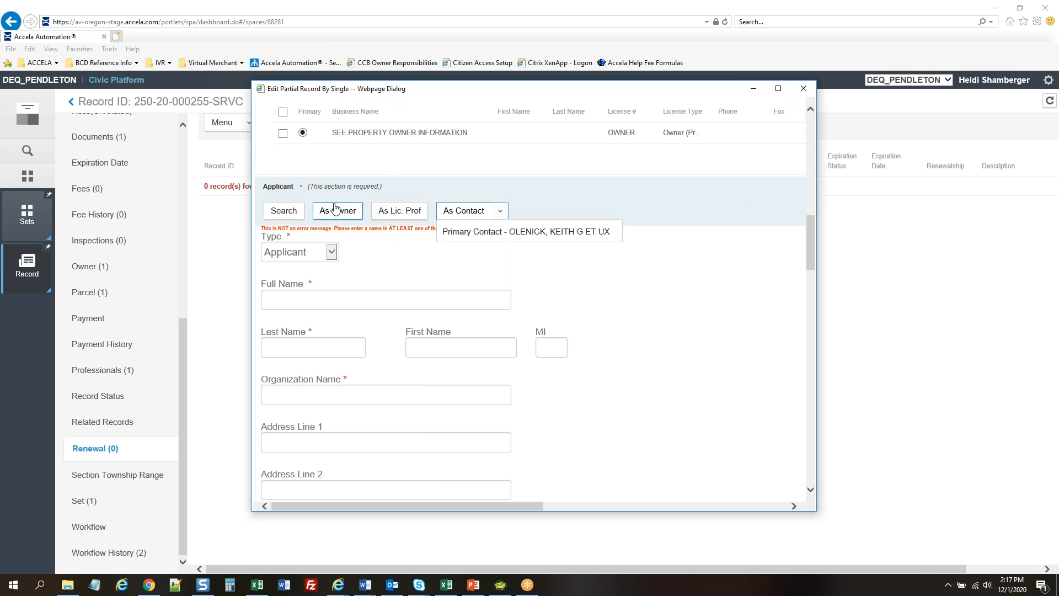
scroll(689, 241, down, 1)
scroll(689, 241, down, 5)
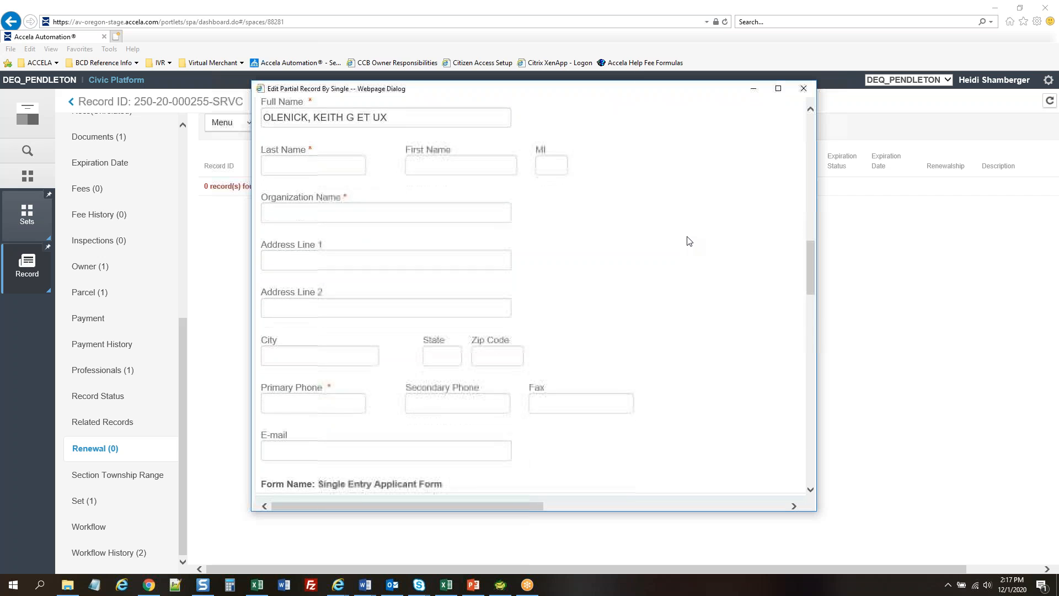
click(300, 276)
text(1)
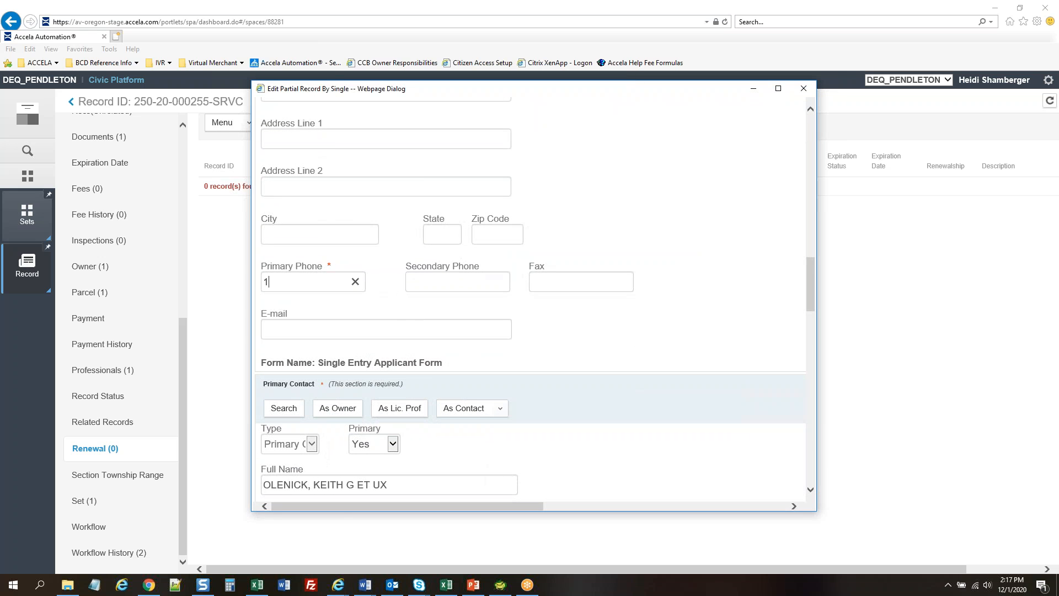
scroll(731, 274, down, 5)
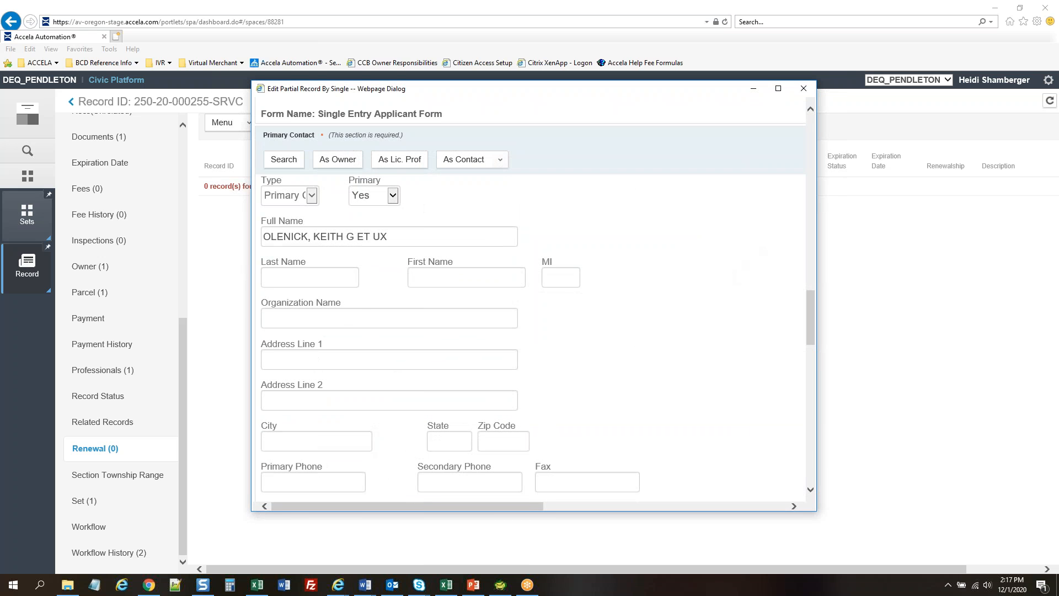
scroll(691, 253, down, 9)
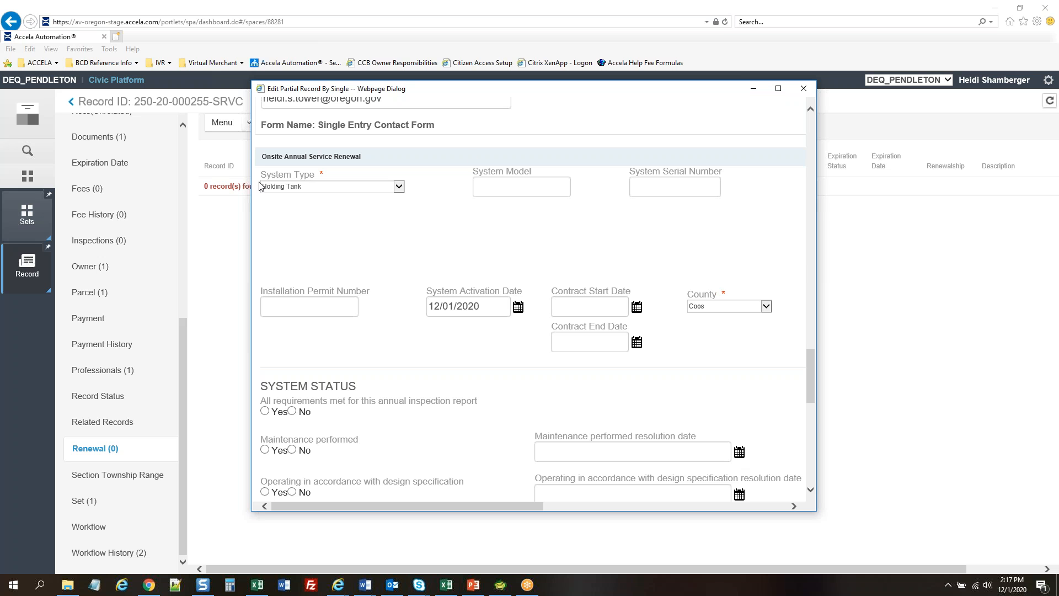
scroll(779, 246, down, 2)
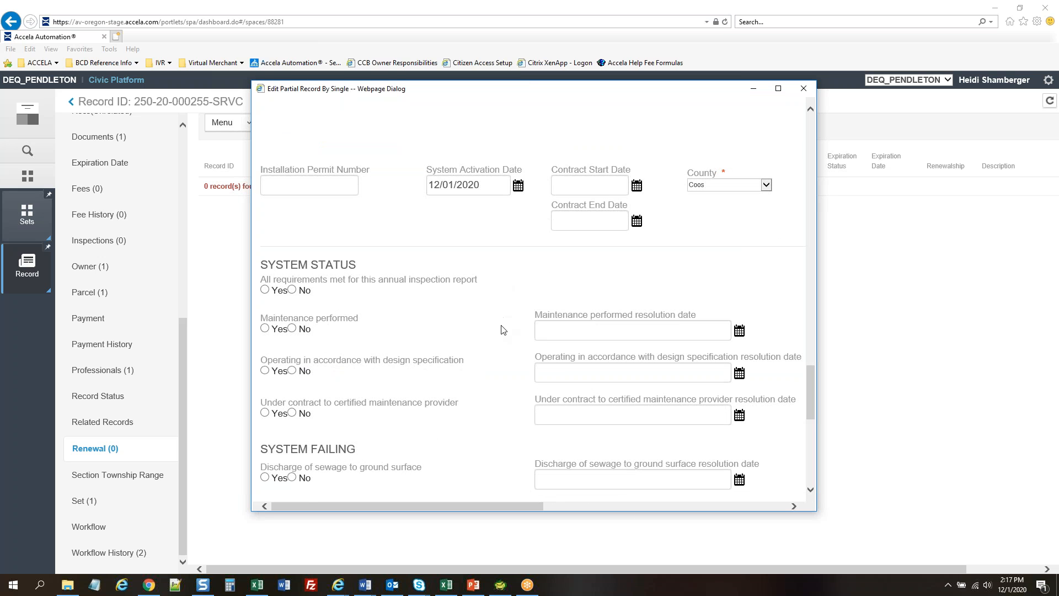
scroll(502, 327, down, 1)
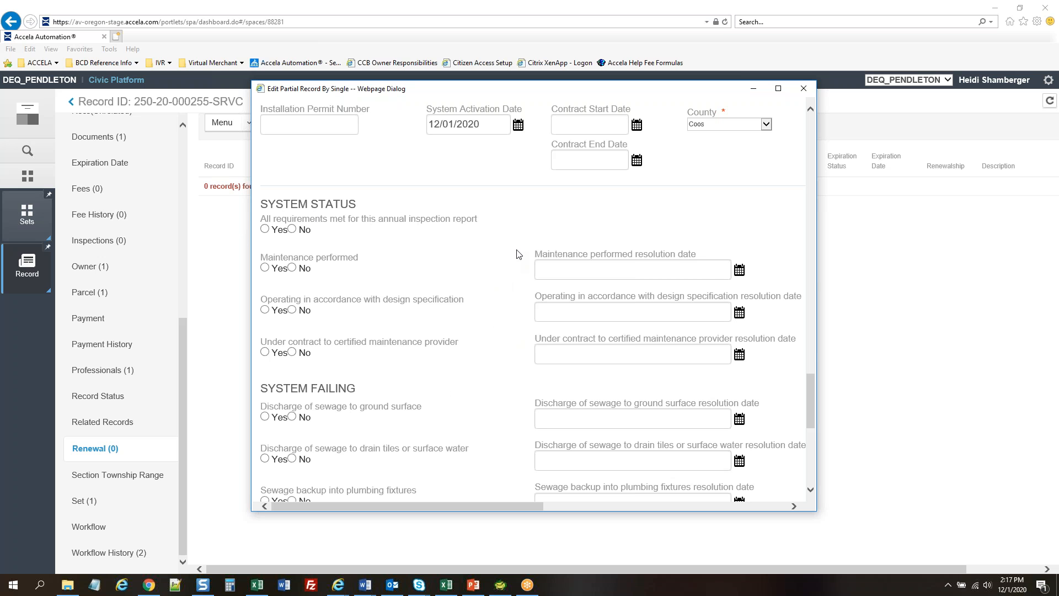
scroll(511, 224, down, 2)
scroll(509, 229, up, 1)
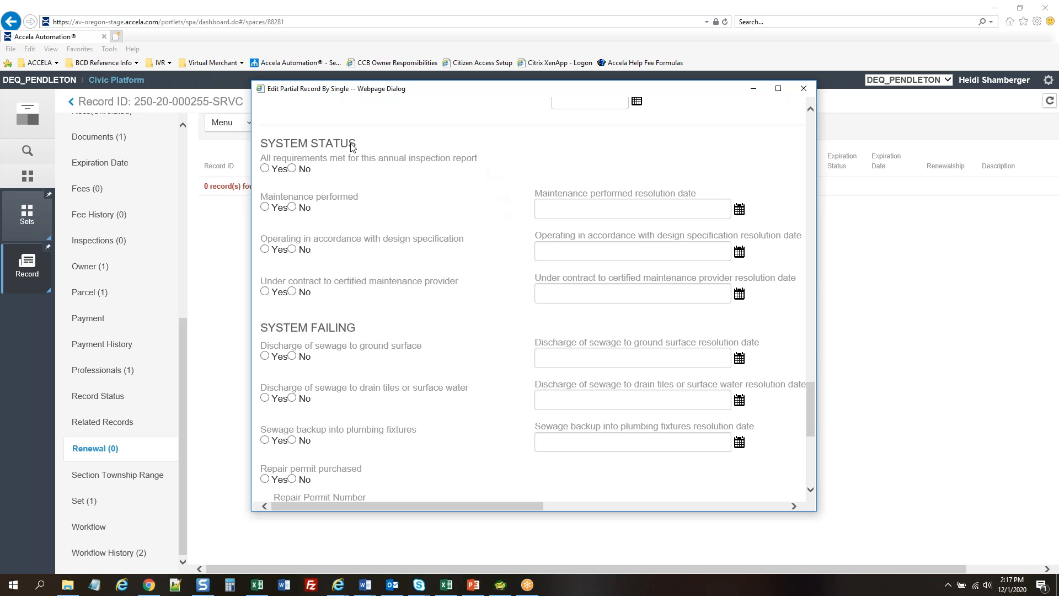
scroll(514, 181, down, 2)
scroll(514, 181, down, 4)
scroll(702, 320, down, 5)
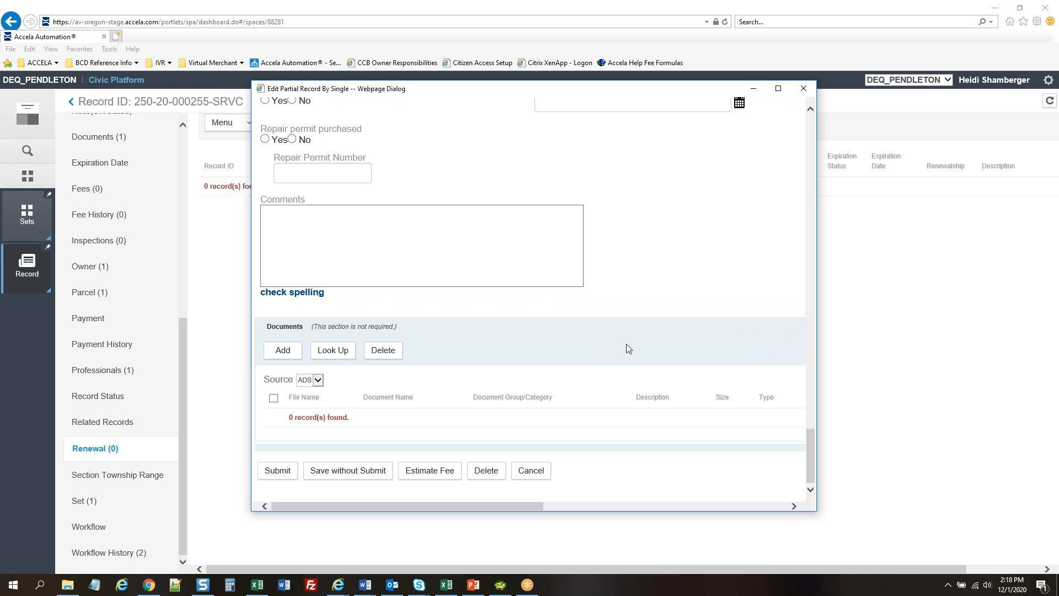
Upload Test Document.pdf as a new document on the record
click(284, 352)
click(436, 236)
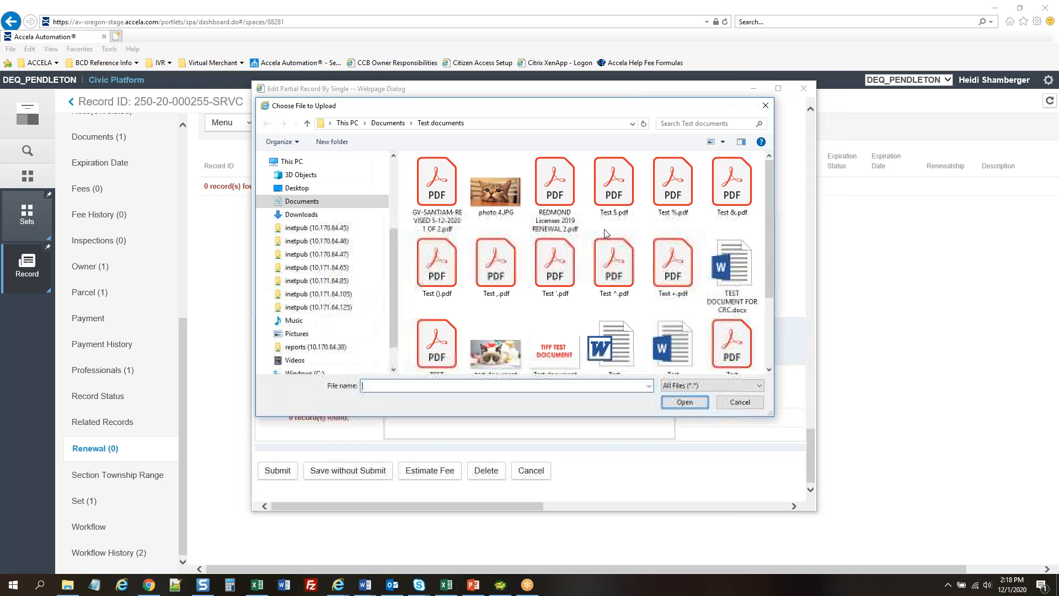
scroll(626, 262, down, 3)
double_click(729, 241)
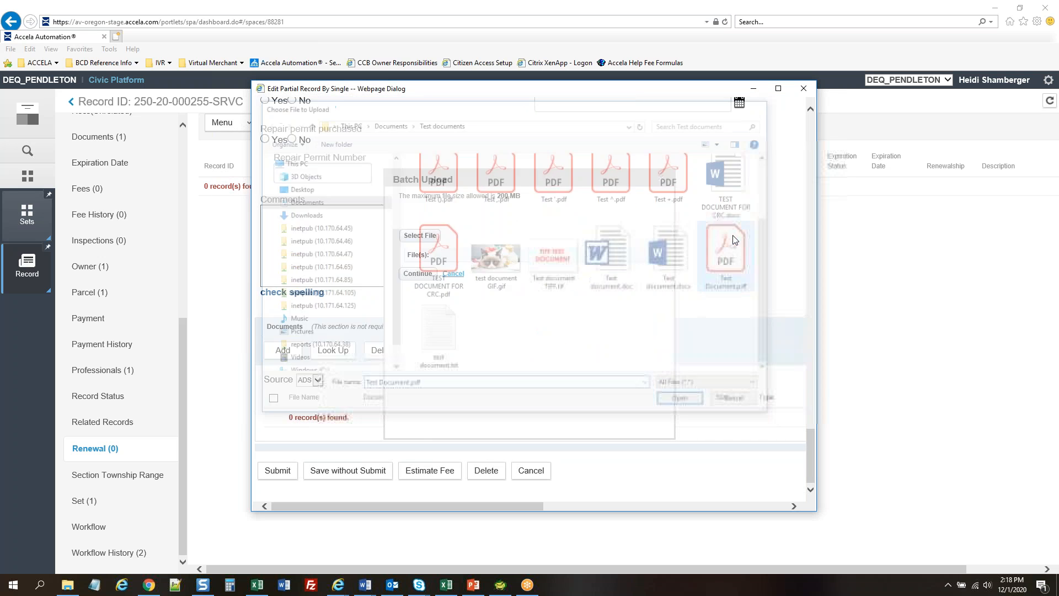
click(419, 284)
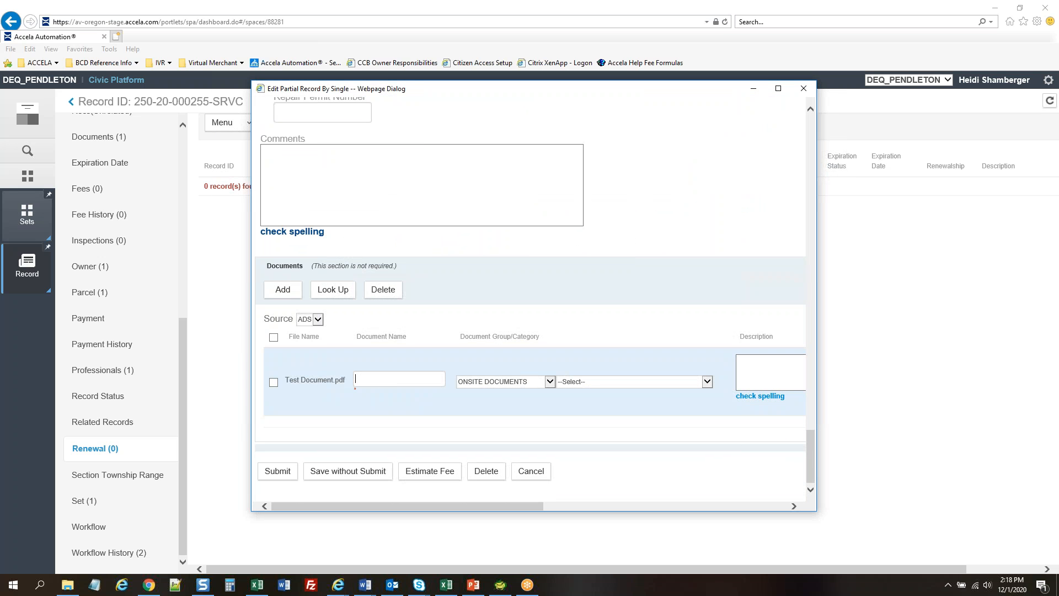
Name the document 'pumping record' and categorise it as Holding Tank Pumping Record
text(pumping record)
click(611, 381)
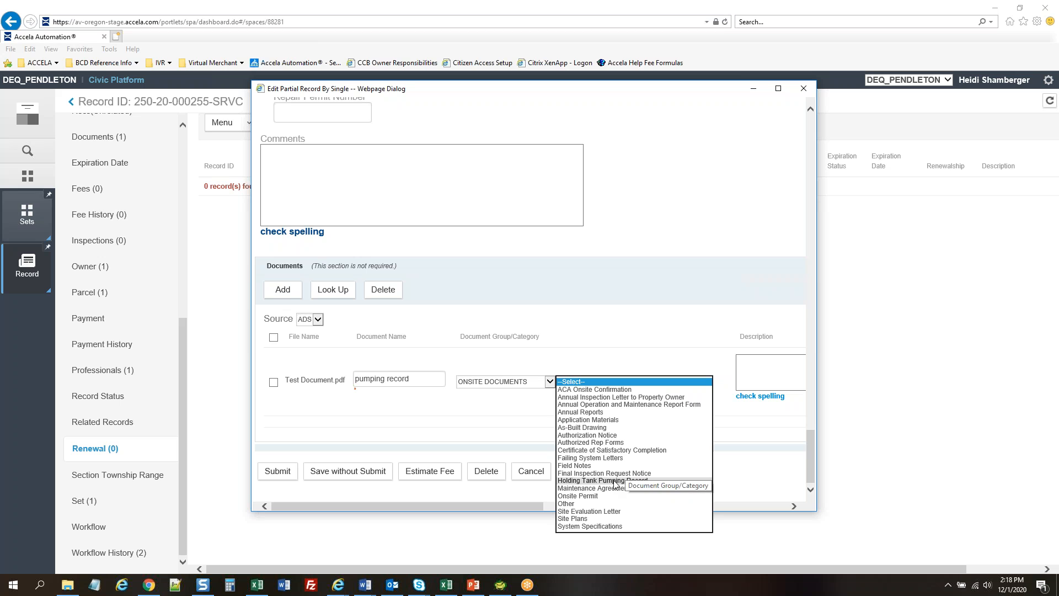
click(614, 481)
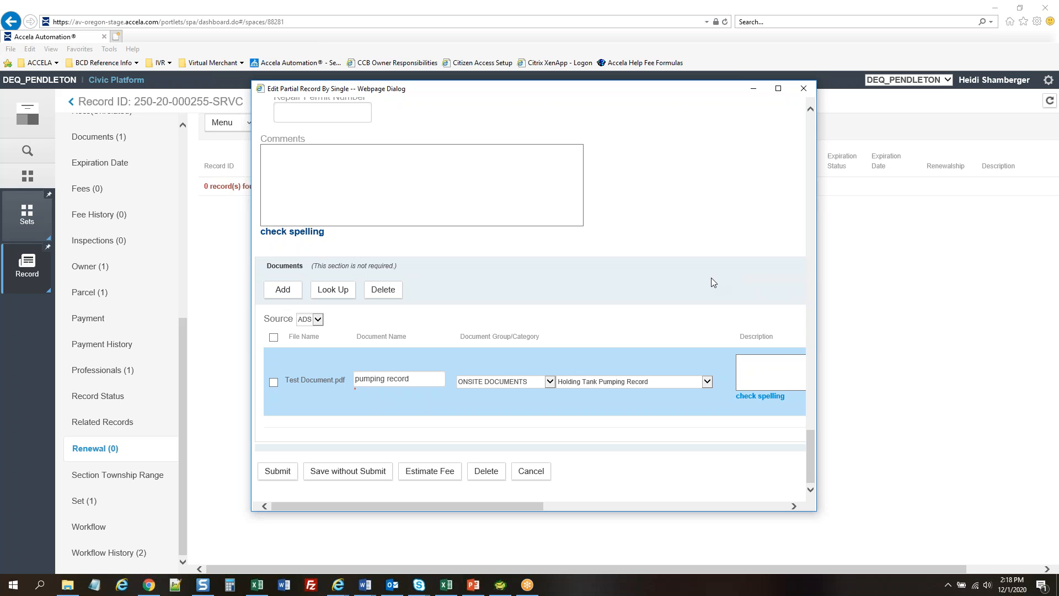
scroll(711, 276, up, 5)
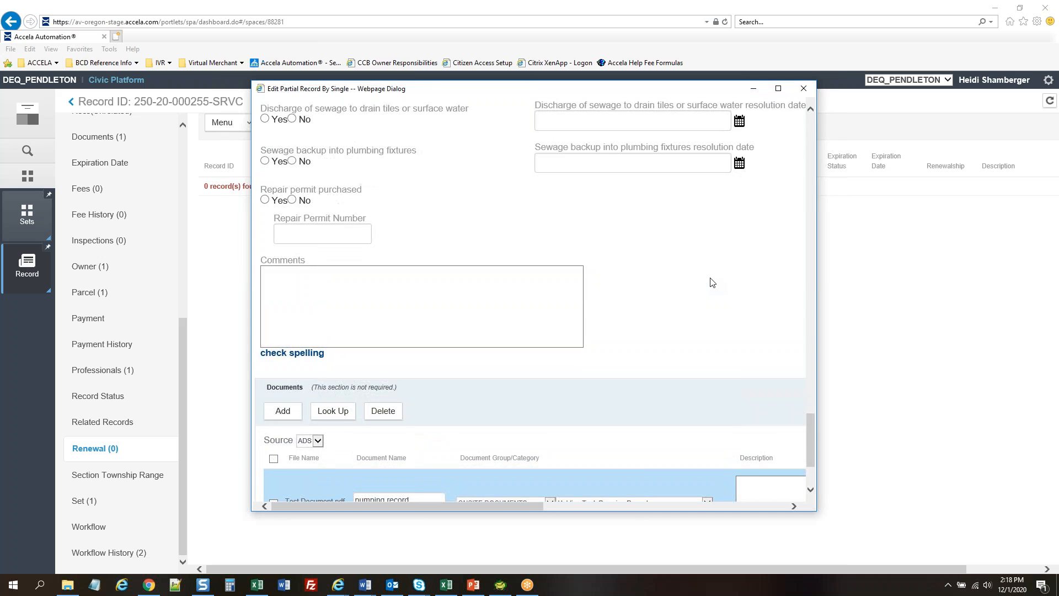
scroll(508, 279, up, 4)
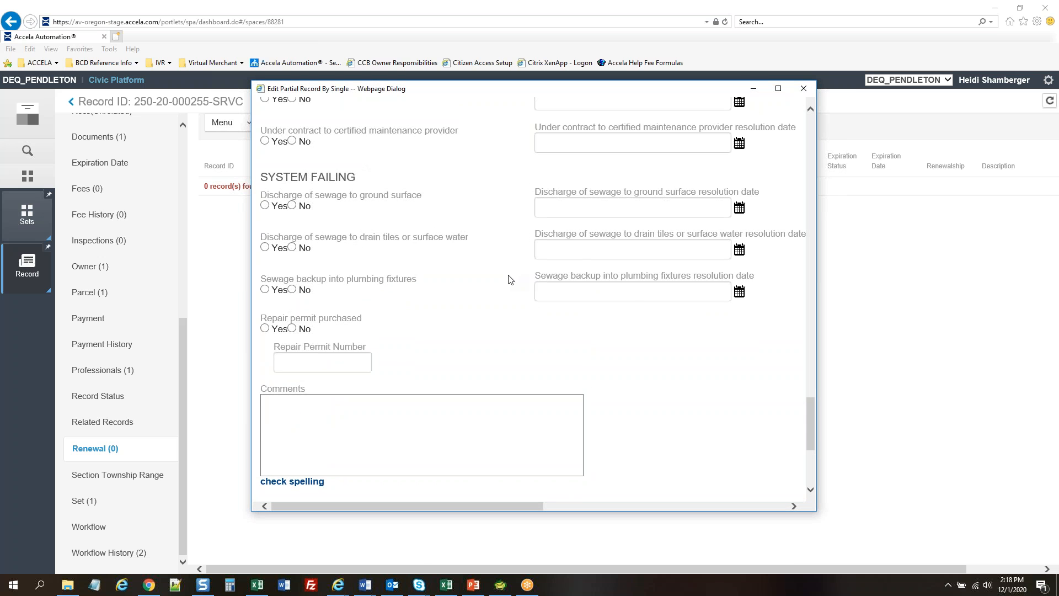
scroll(508, 279, up, 12)
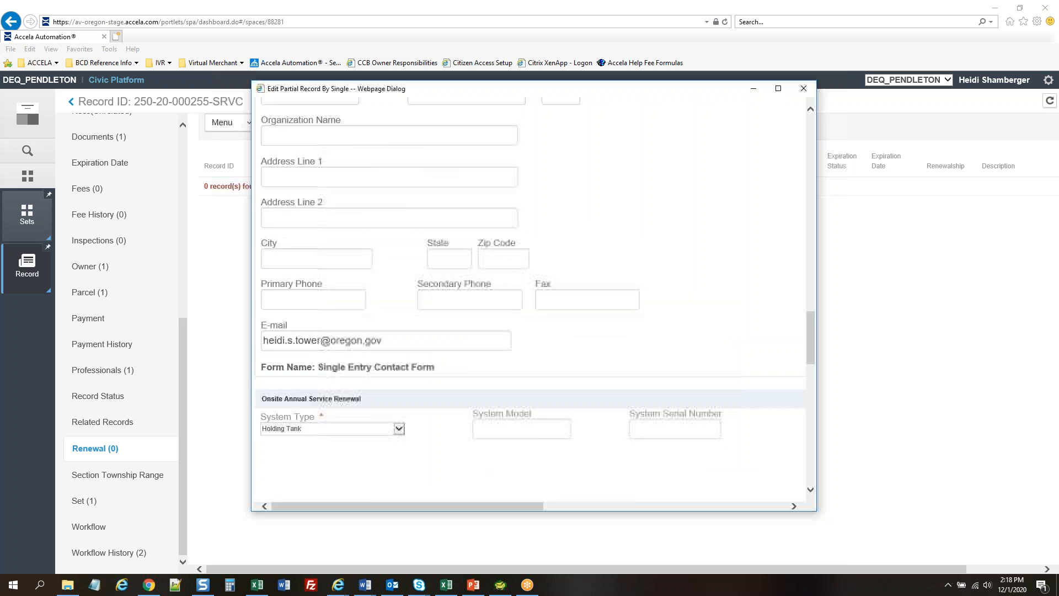
scroll(508, 279, up, 10)
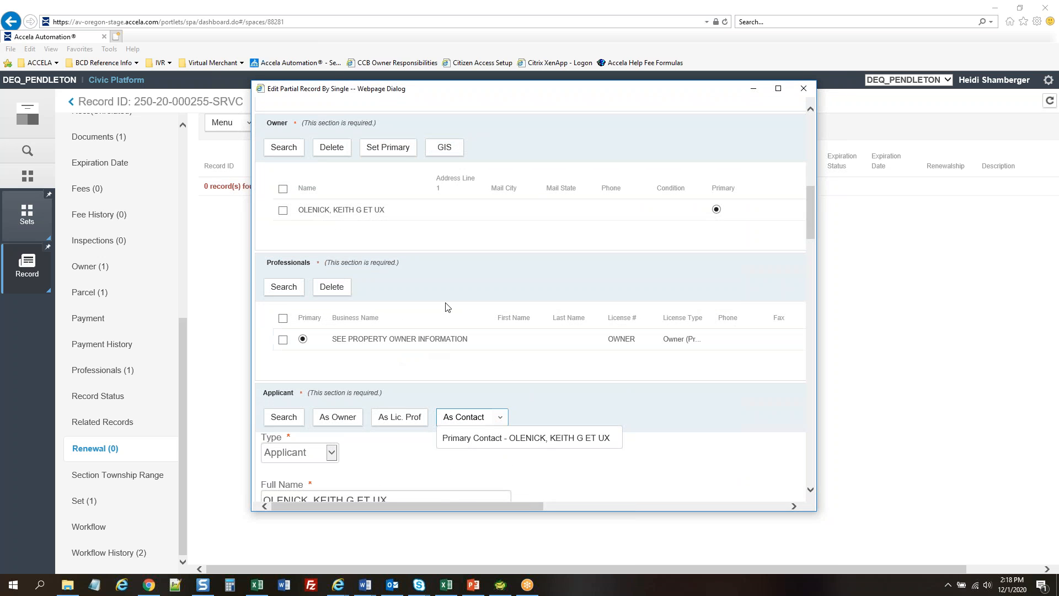
drag(812, 204, 806, 466)
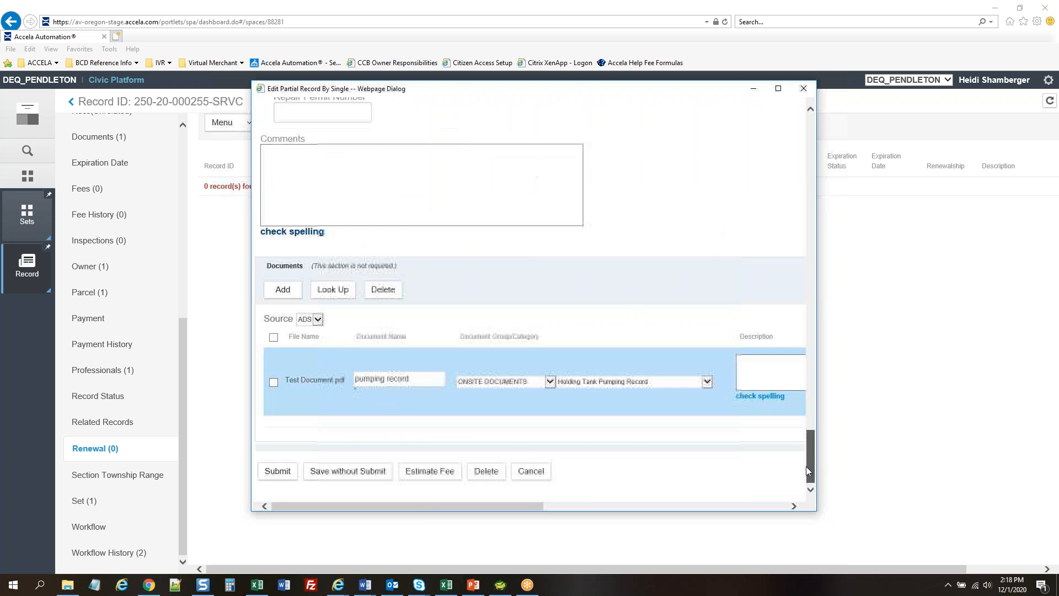
Submit the annual inspection report, dismiss the script message, review Payment, then go back to records
click(278, 471)
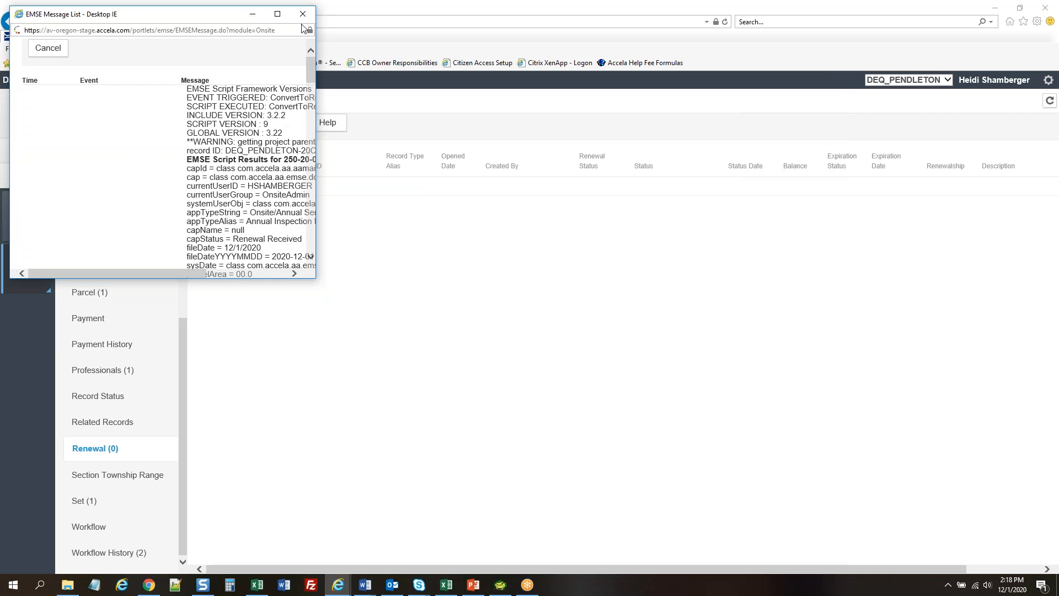
click(303, 14)
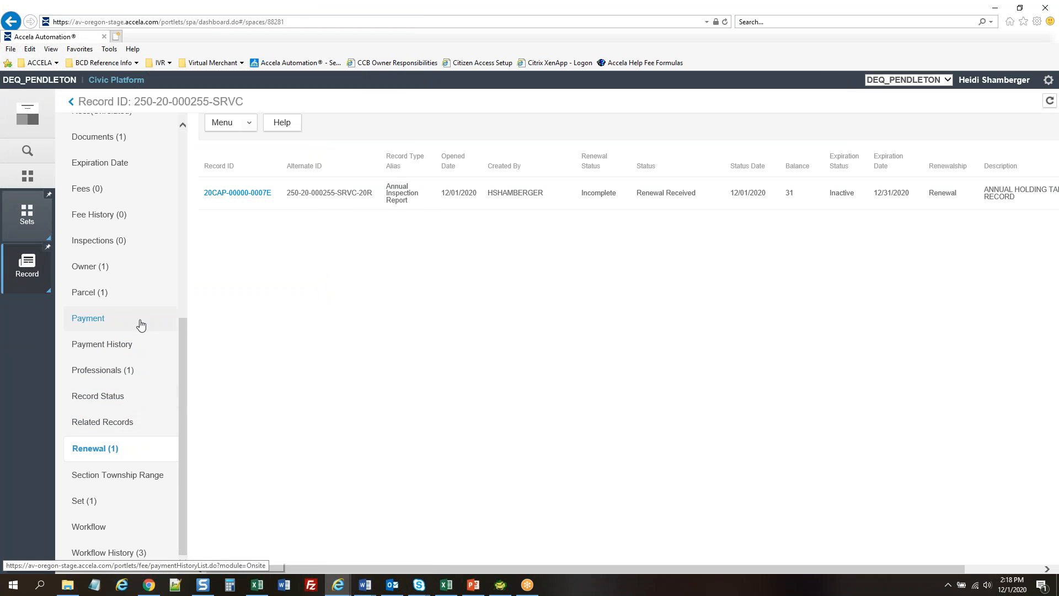
click(93, 322)
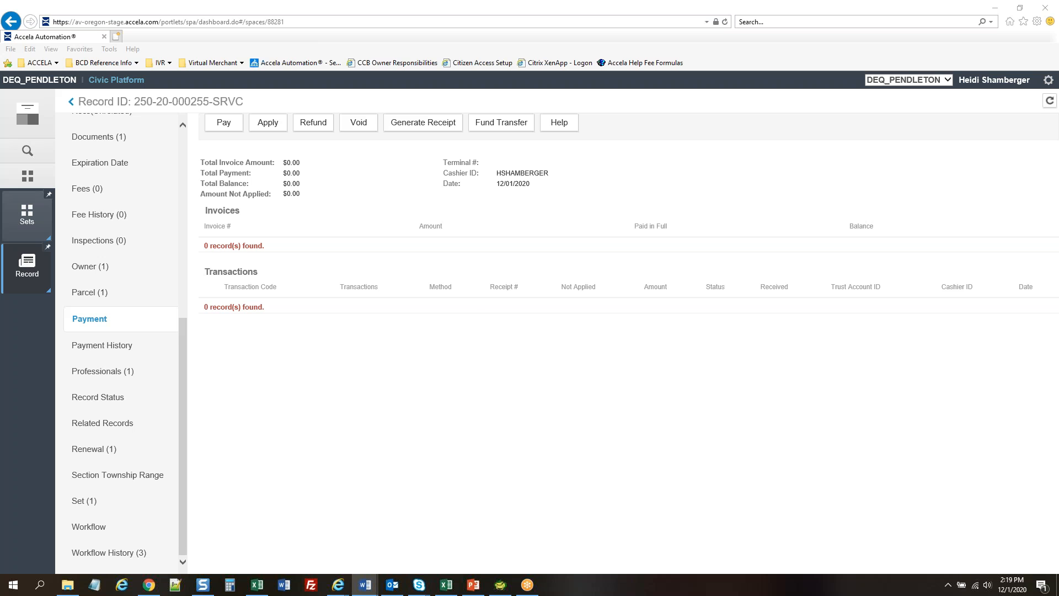
click(70, 101)
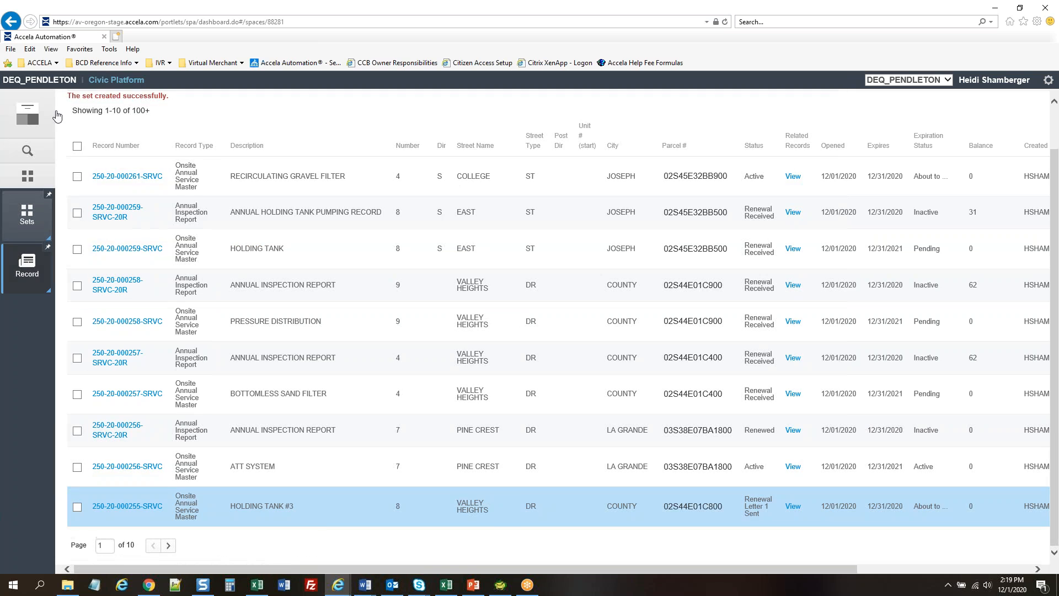
Reload the records list and apply the 'Annual Service Renewals - Negative Results' filter
scroll(488, 101, up, 2)
click(27, 271)
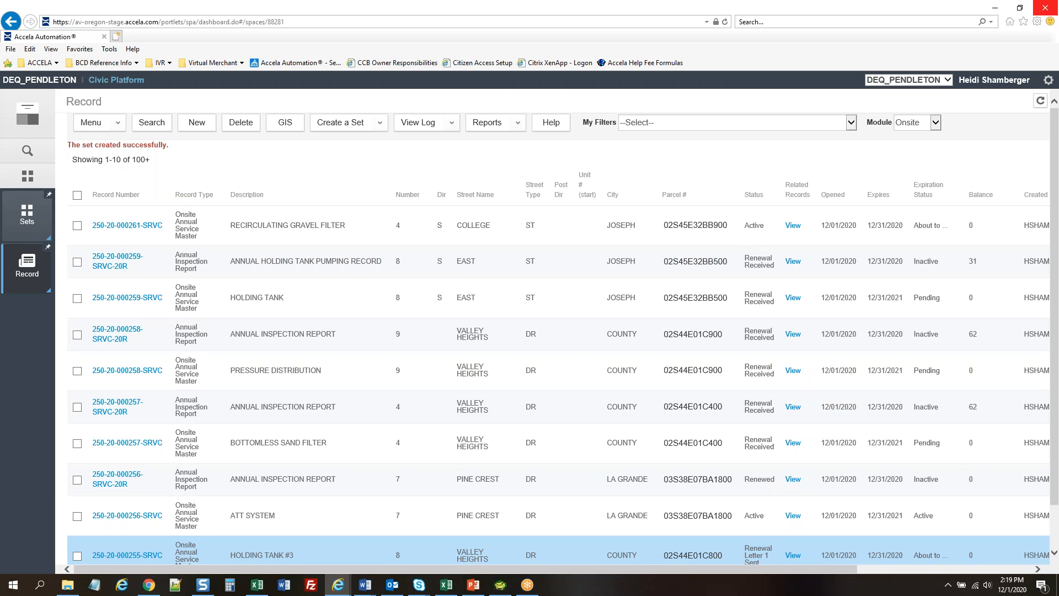
key(alt+Tab)
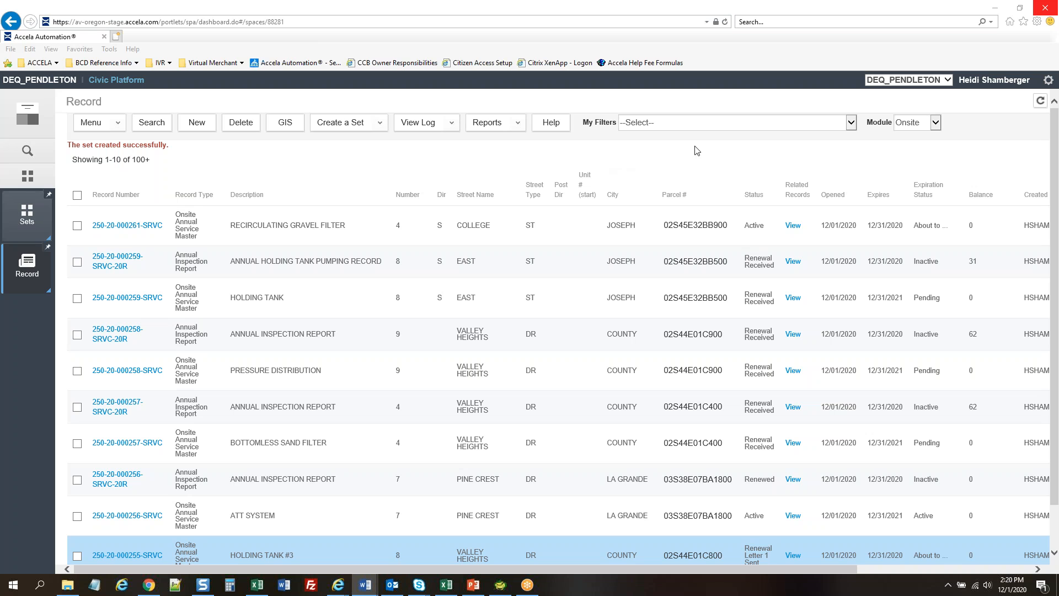
click(741, 150)
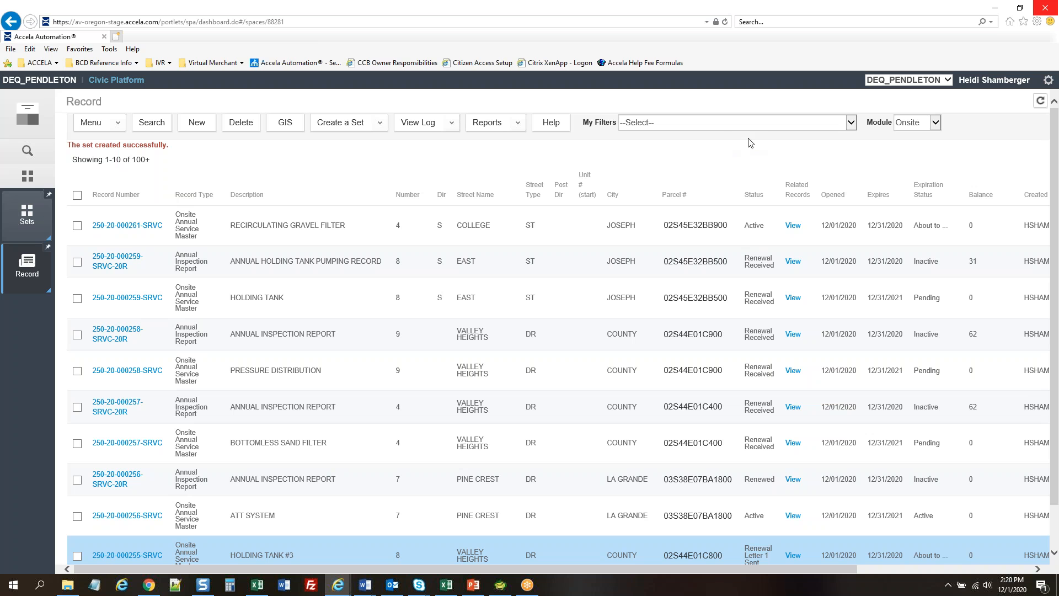
click(766, 124)
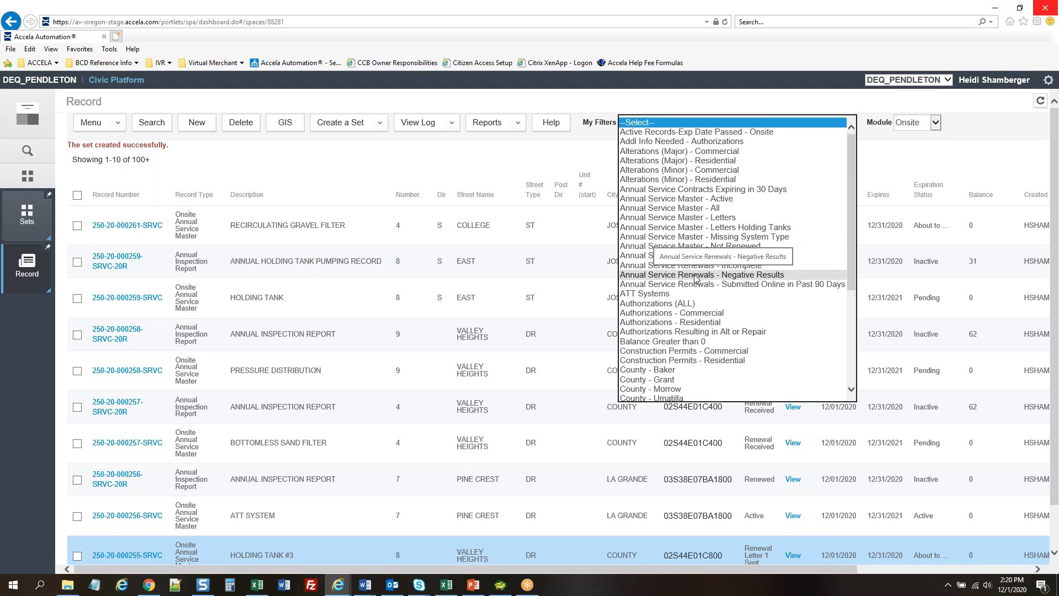
click(711, 276)
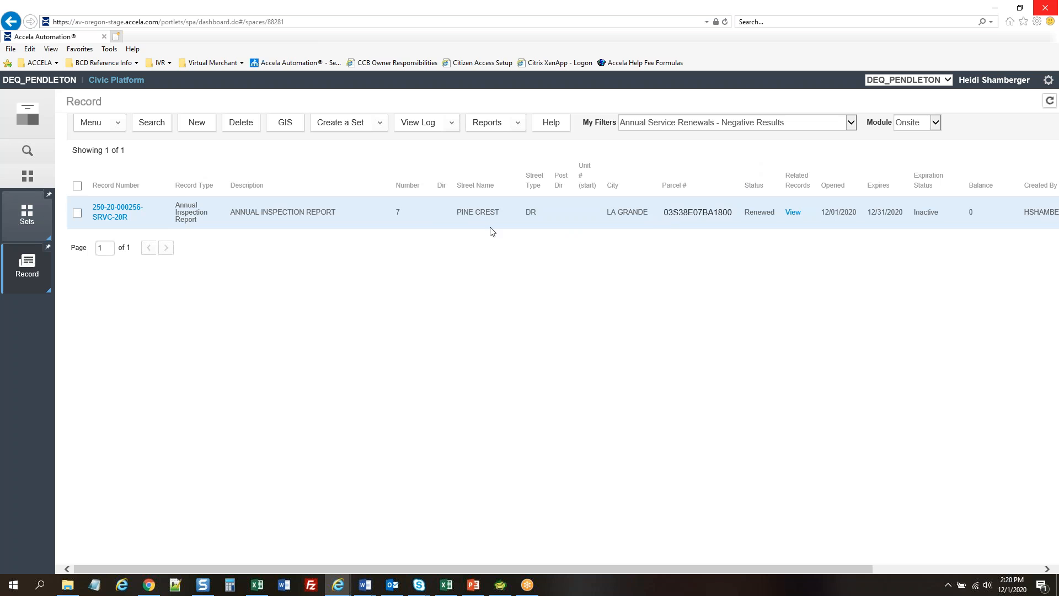
Open the PINE CREST annual inspection report record and its Onsite Annual Service Renewal form
click(466, 216)
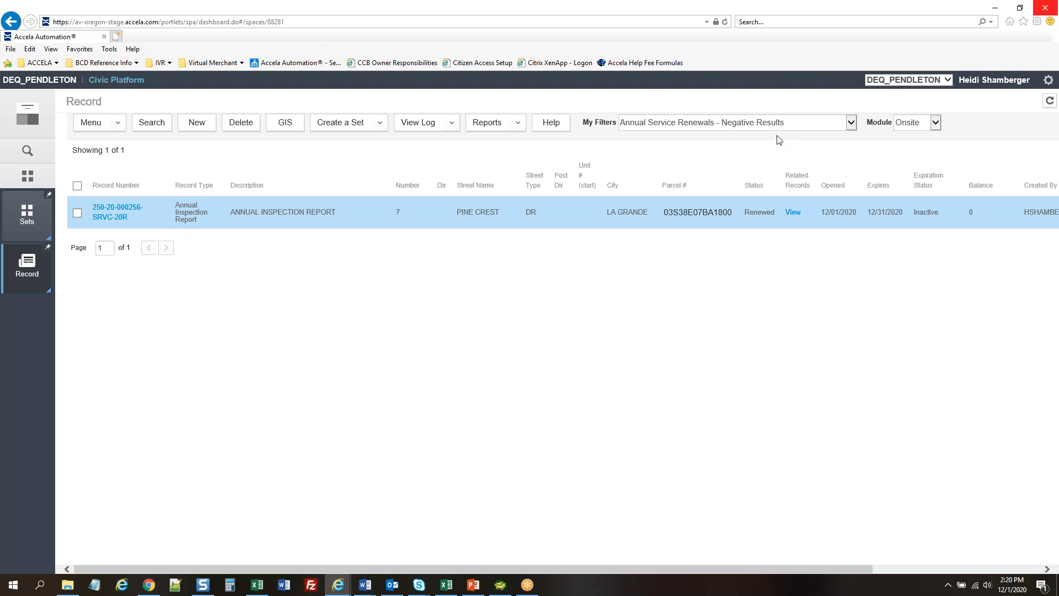
click(111, 218)
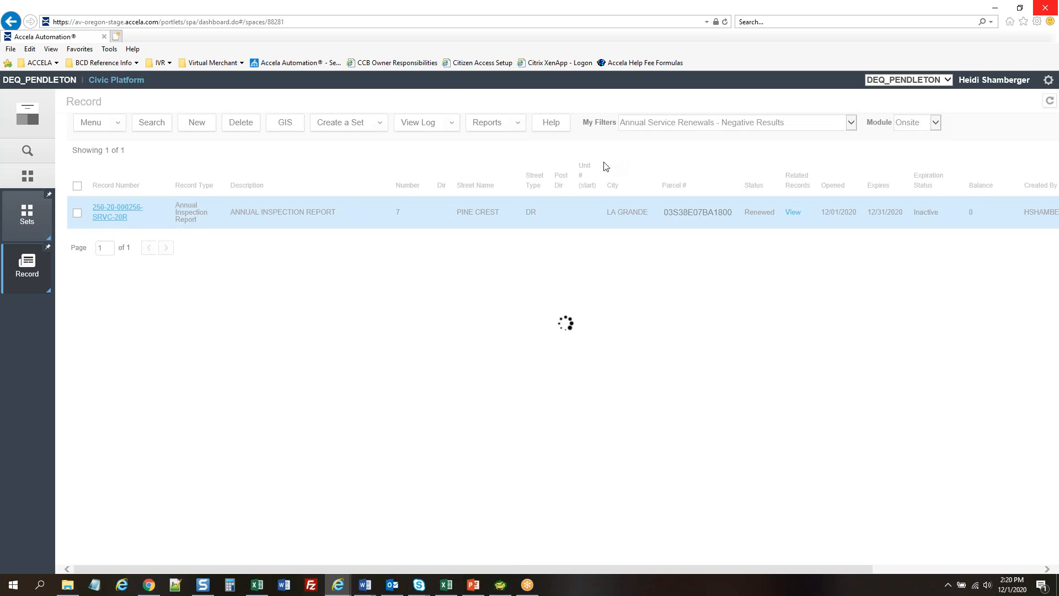
scroll(182, 258, up, 6)
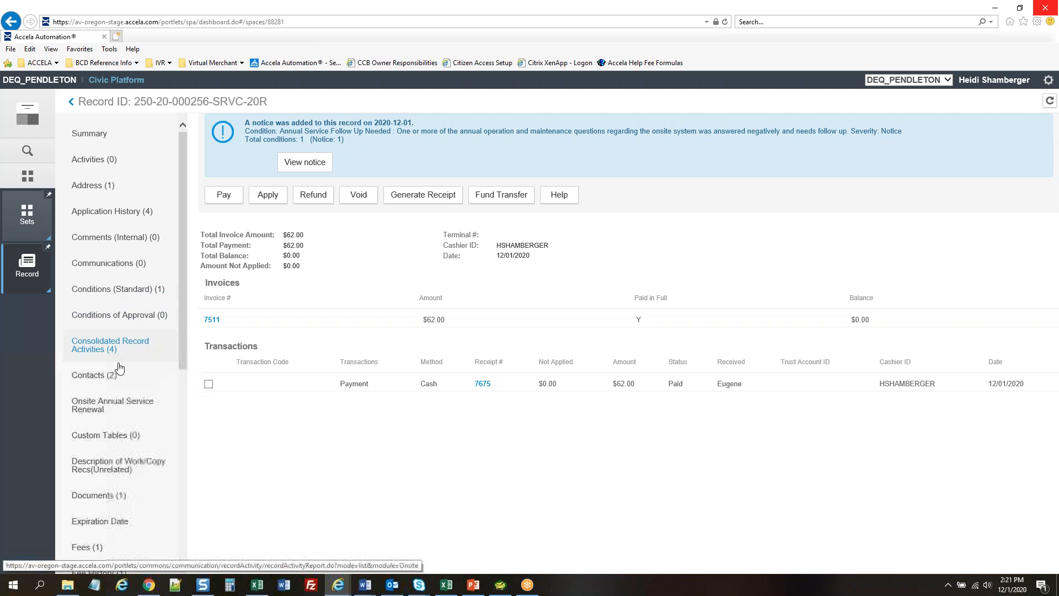
click(111, 405)
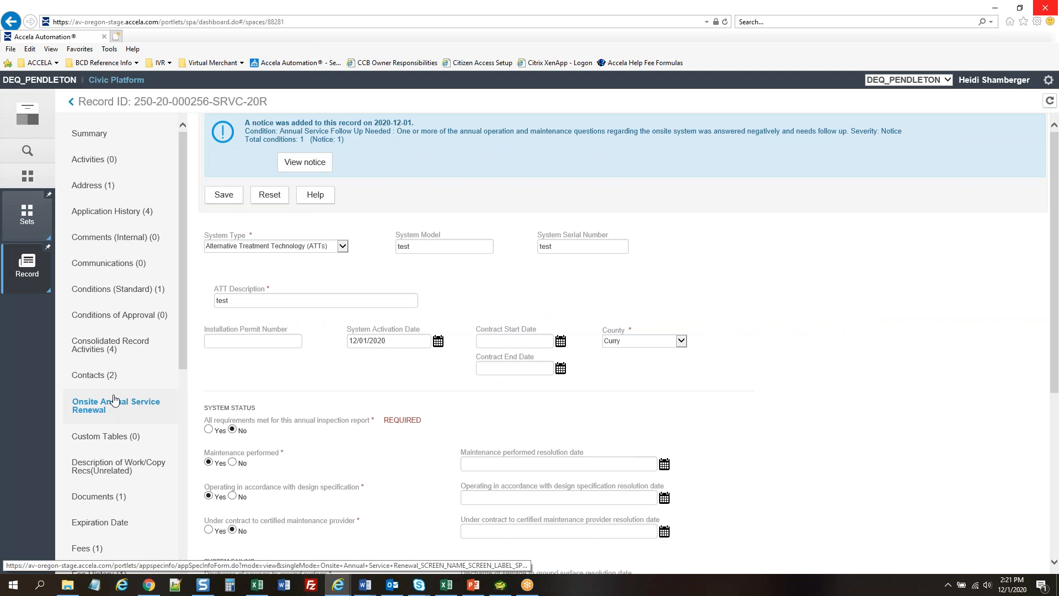
Enter 12/01/2020 as the contract resolution date and save the renewal form
scroll(782, 271, down, 5)
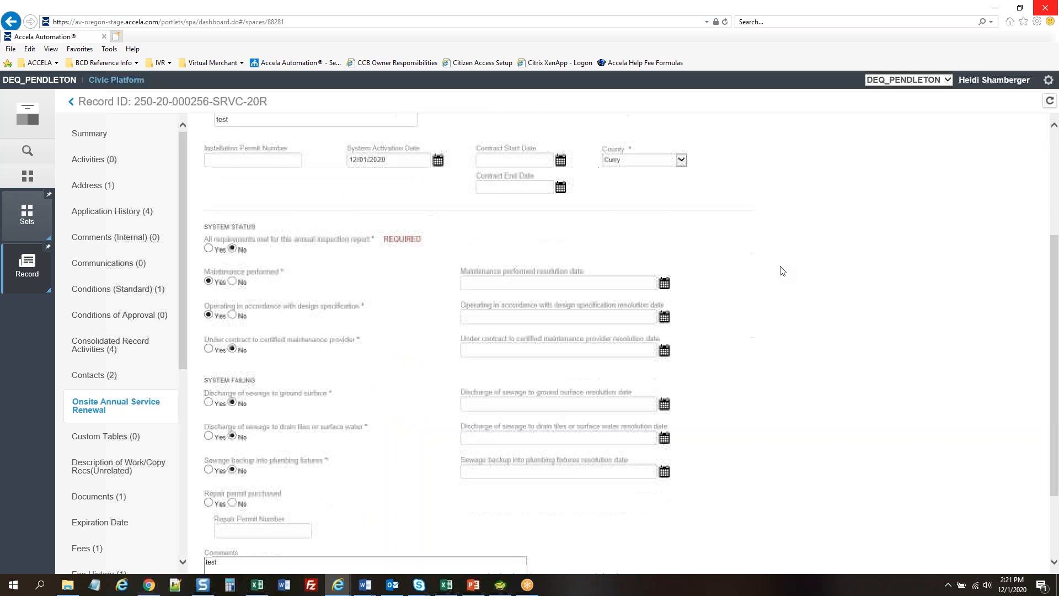
scroll(782, 271, up, 2)
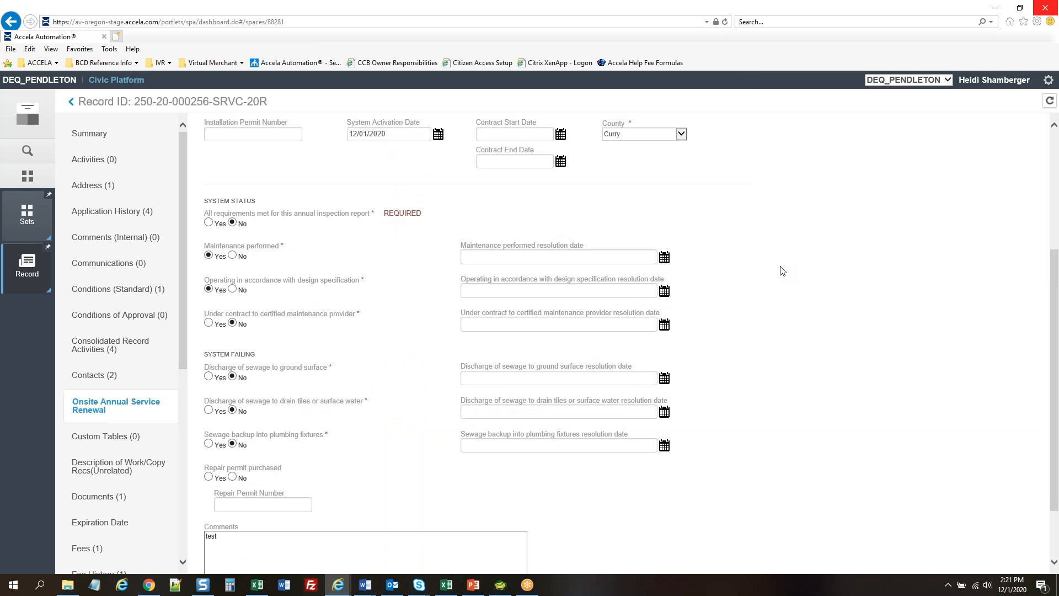
scroll(782, 270, up, 3)
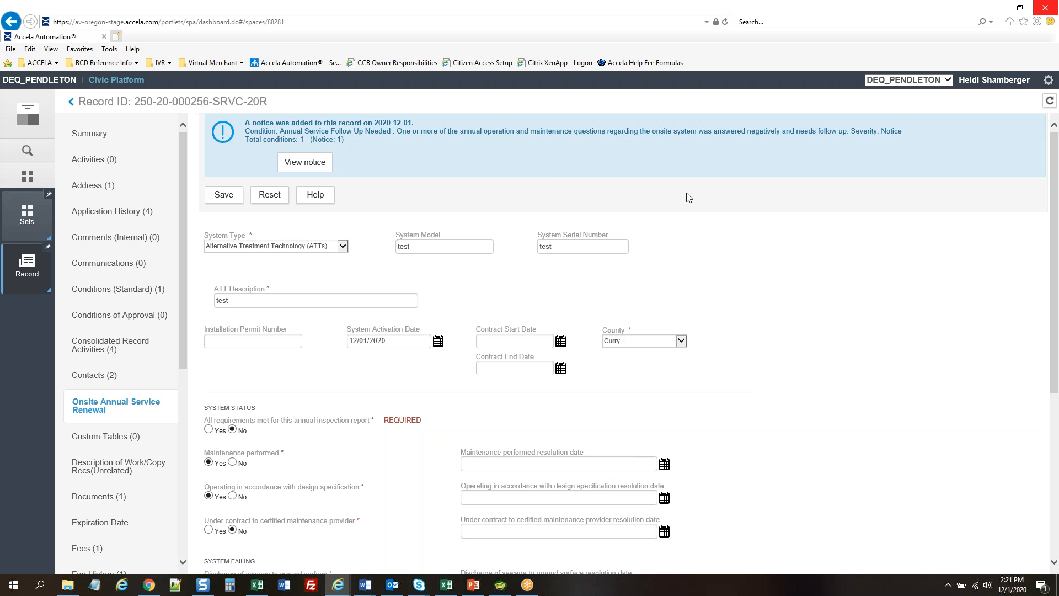
scroll(749, 323, down, 3)
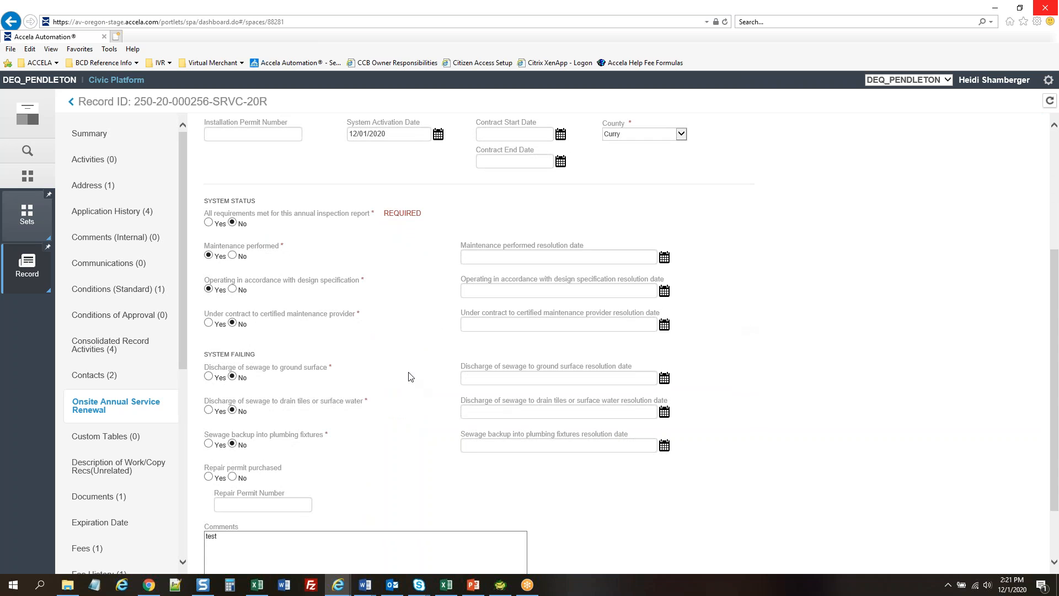
scroll(742, 277, up, 3)
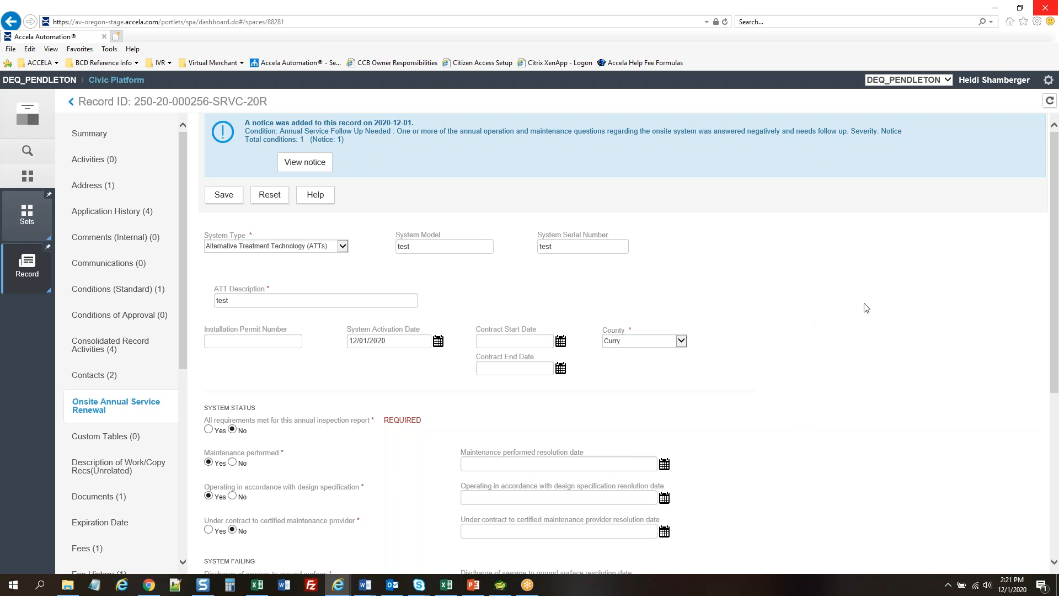
scroll(866, 307, down, 3)
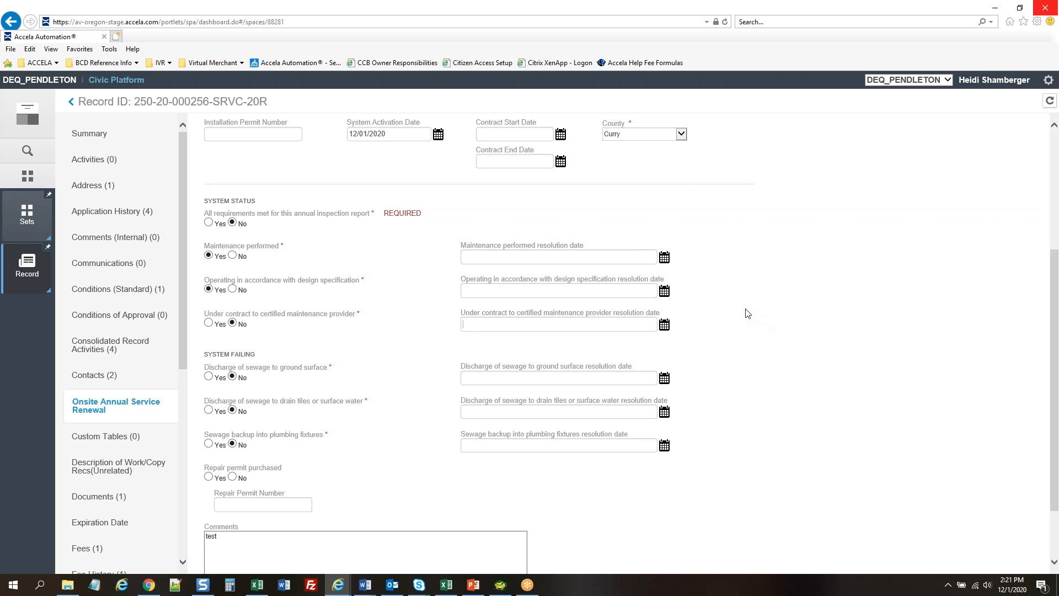
text(12/01/2020)
scroll(766, 322, up, 1)
scroll(767, 323, up, 2)
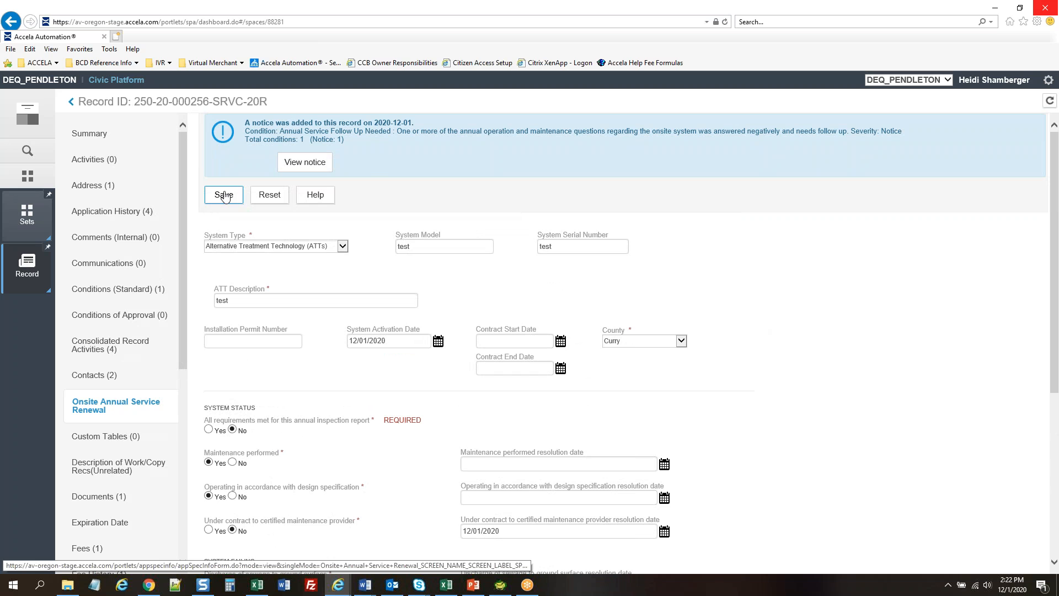
click(224, 196)
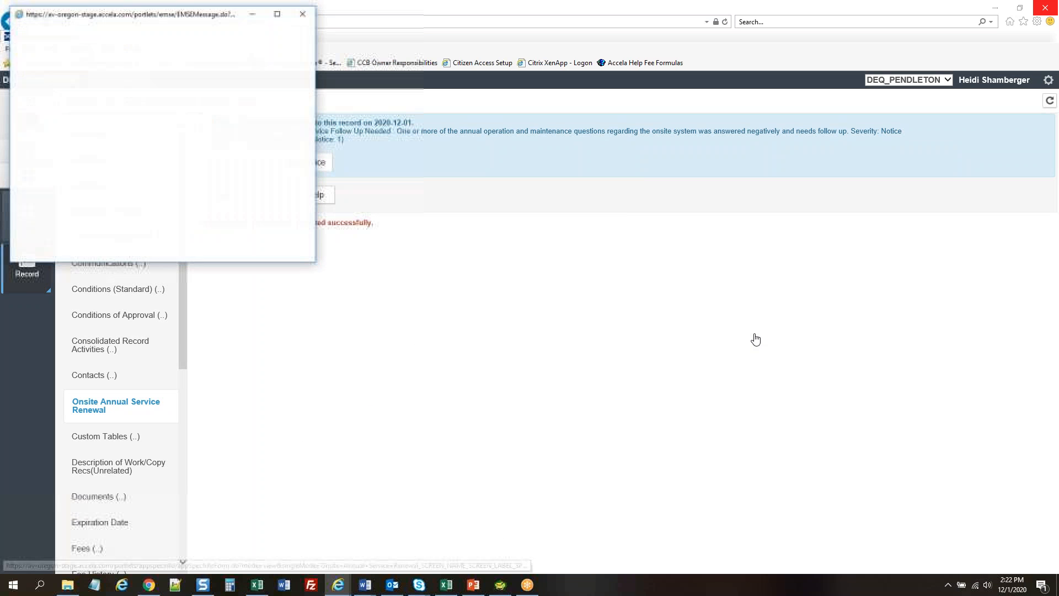
click(302, 14)
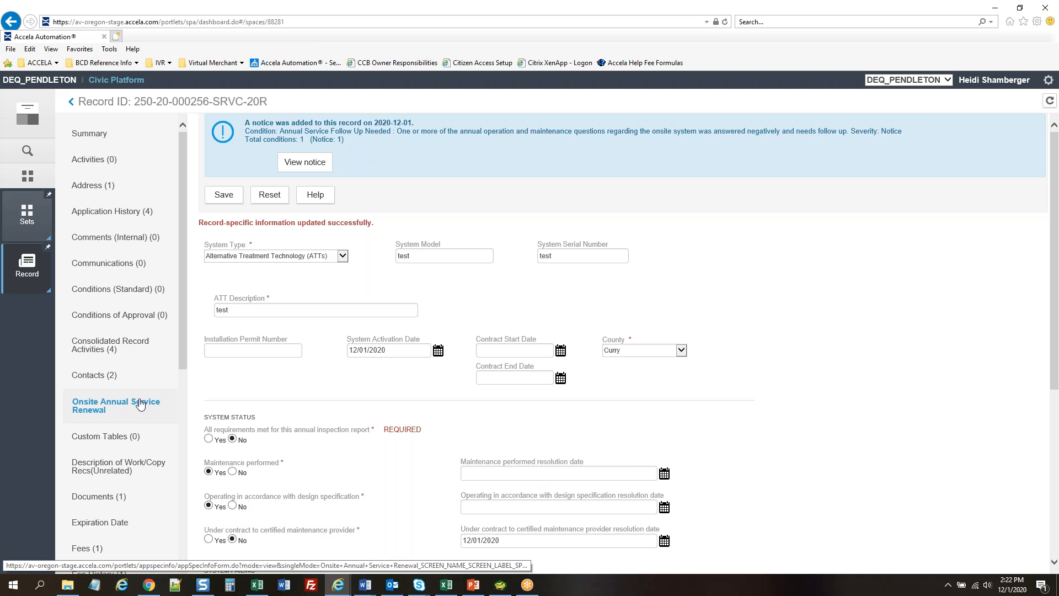
Open the record's standard conditions, showing the Annual Service Follow Up notice
scroll(121, 338, down, 3)
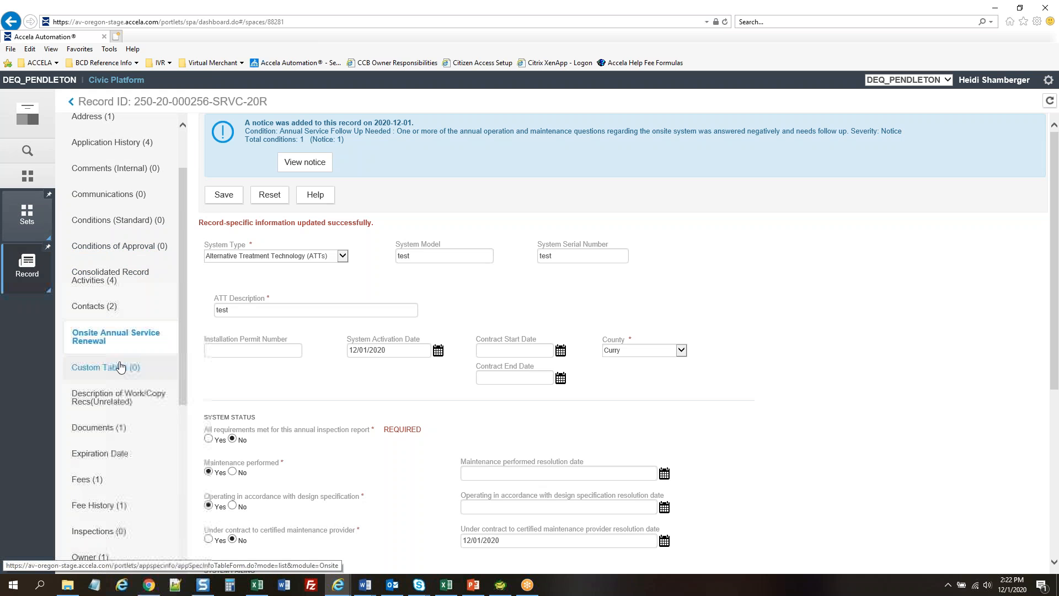
scroll(134, 337, up, 3)
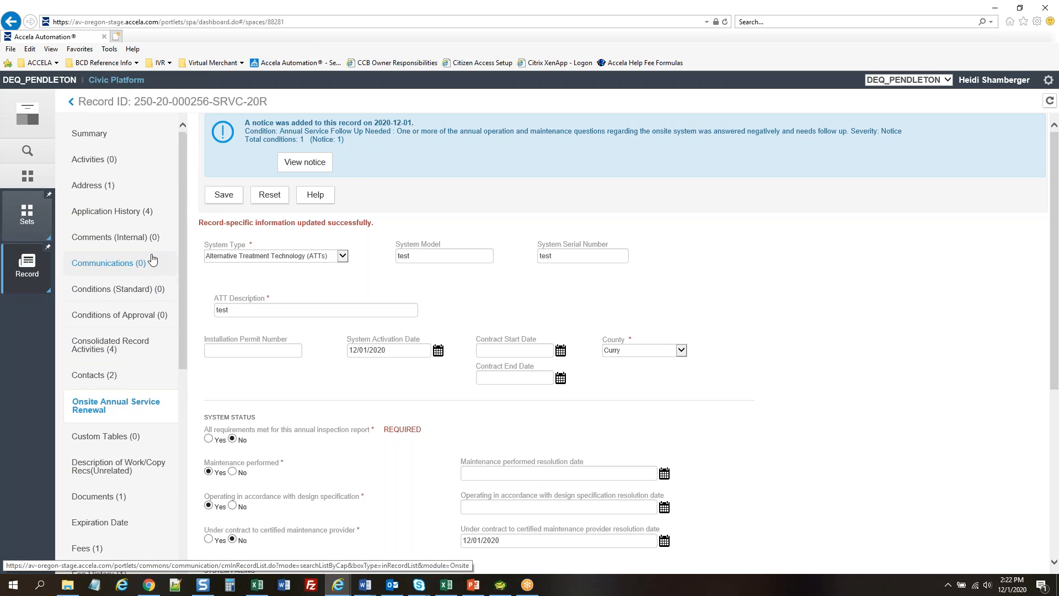
click(110, 289)
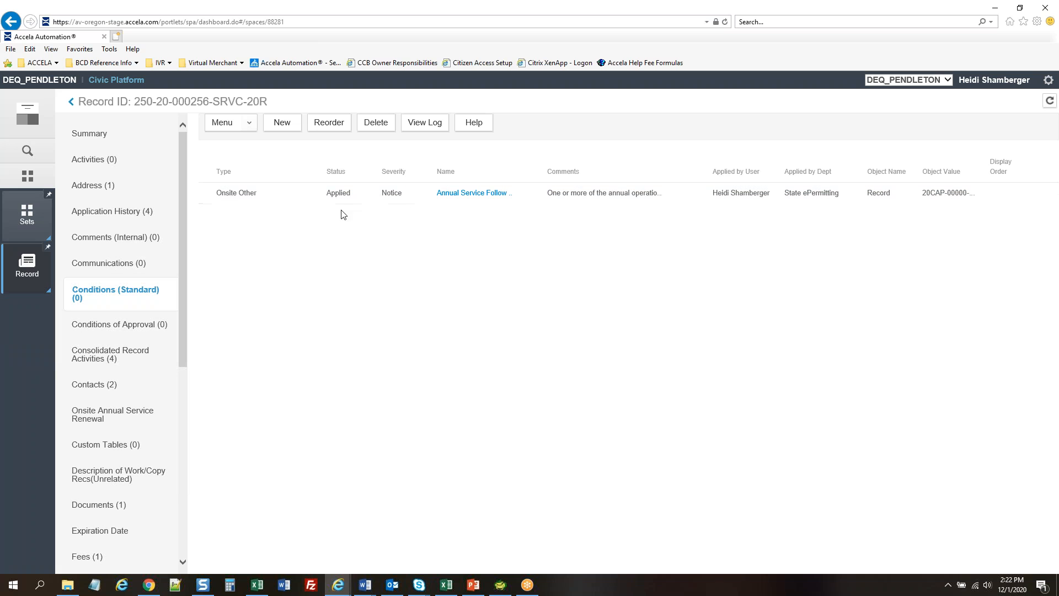
Review the saved Onsite Annual Service Renewal form, then go back to the filtered record list
click(115, 409)
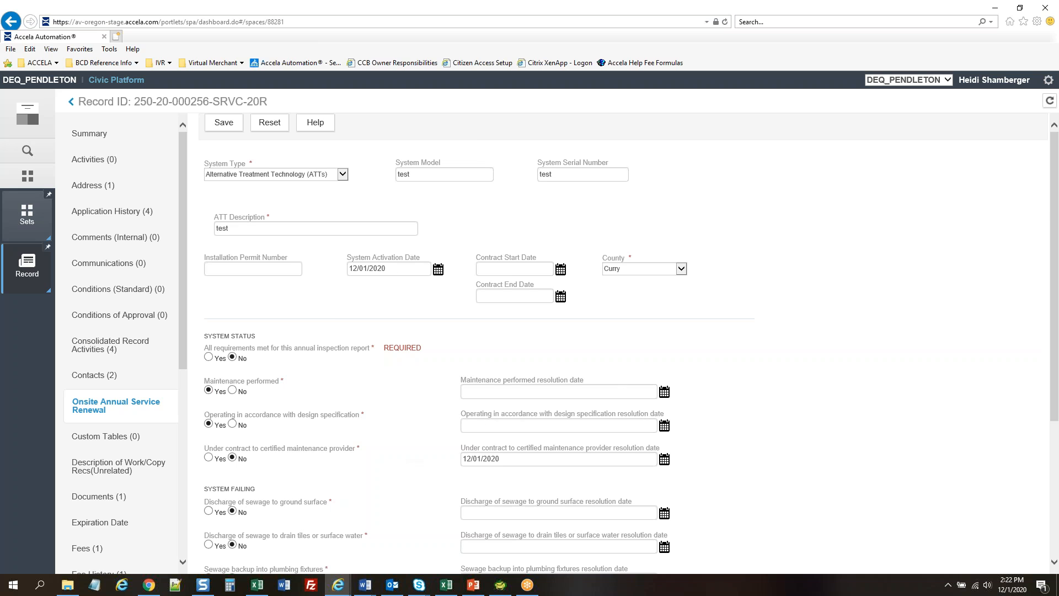
scroll(623, 382, down, 3)
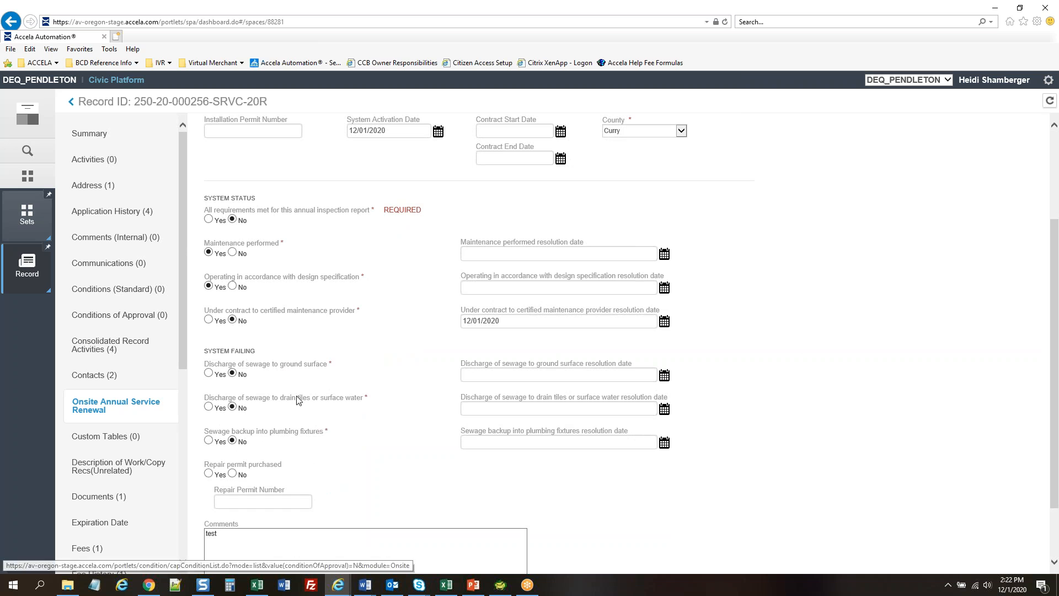
scroll(825, 398, up, 3)
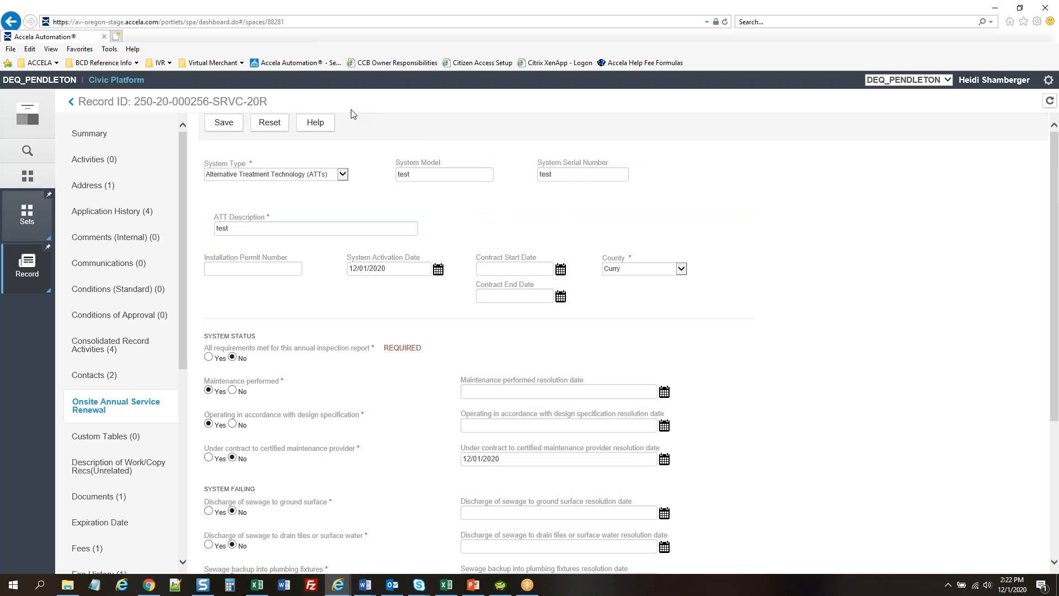
click(70, 101)
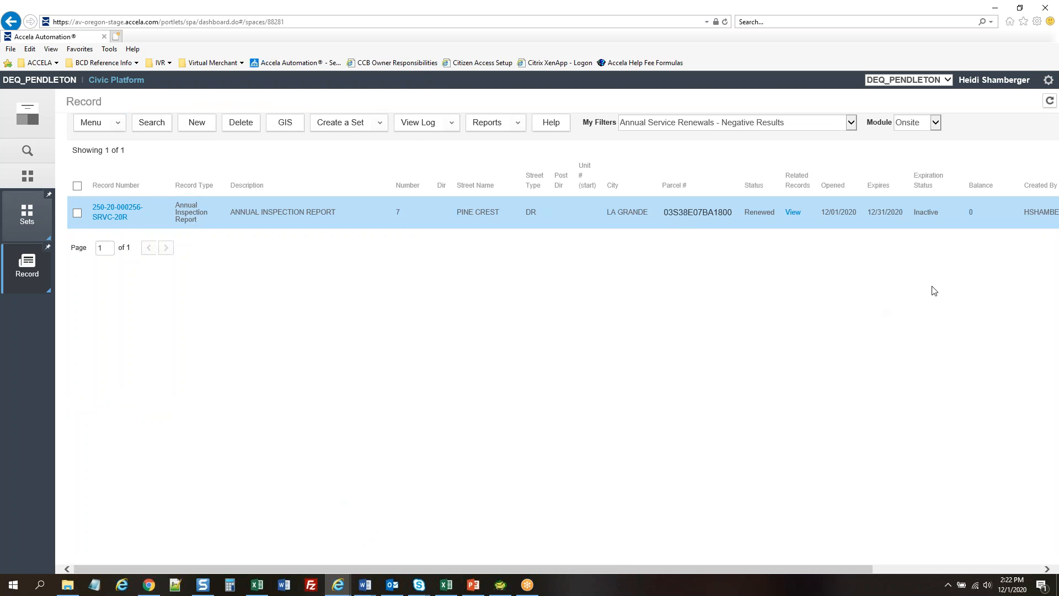
key(alt+Tab)
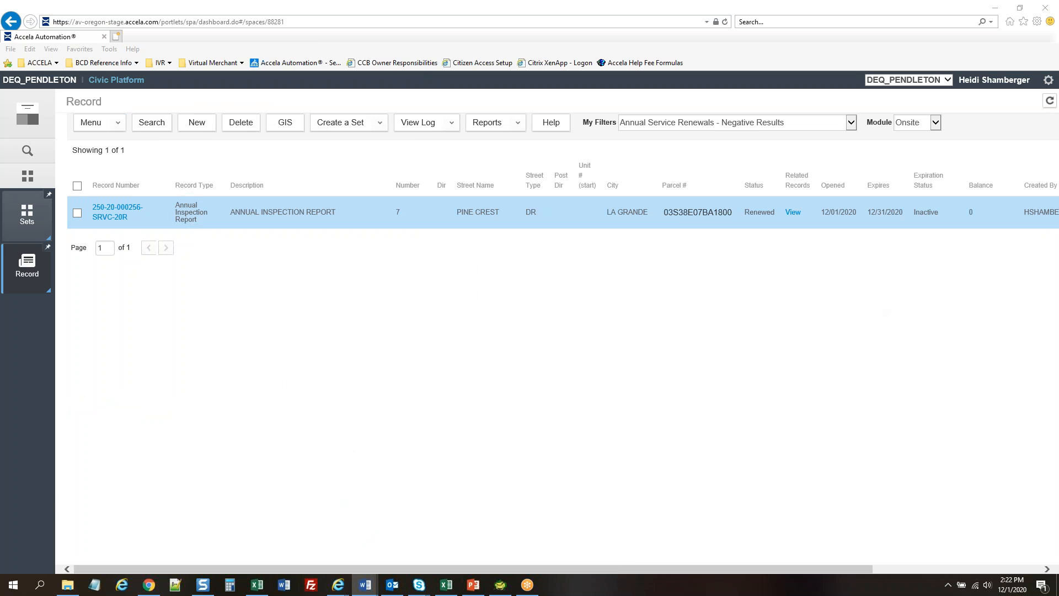
click(771, 125)
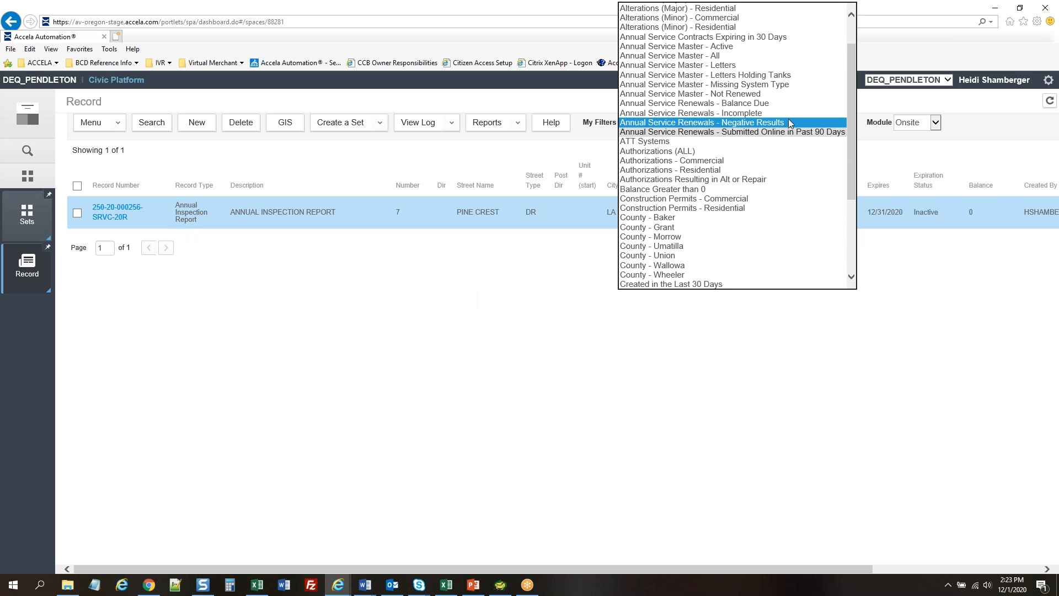
click(764, 122)
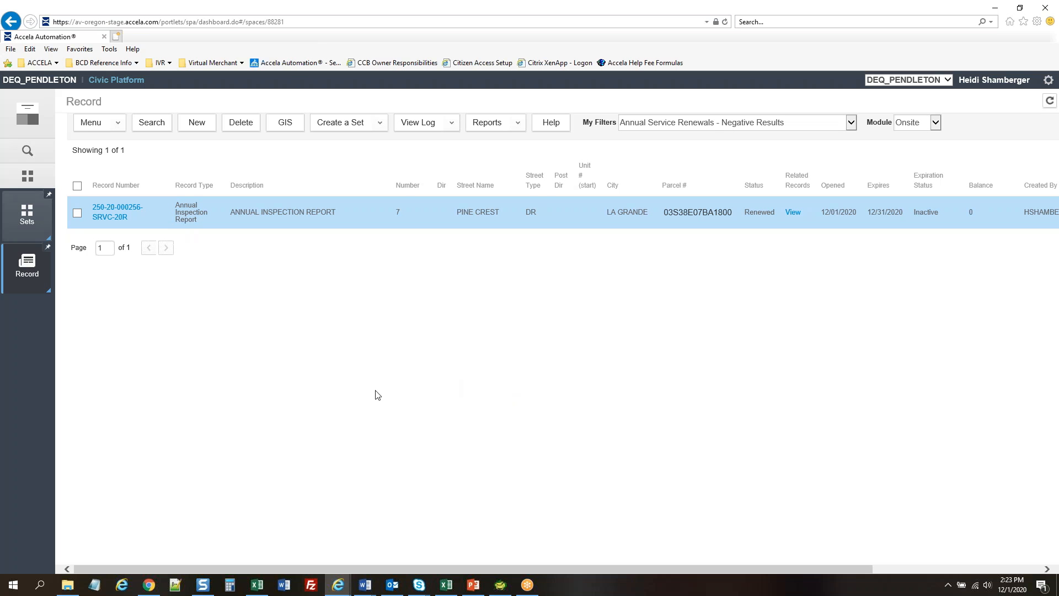
Log back in to the citizen portal from the Session Expired notice
click(149, 585)
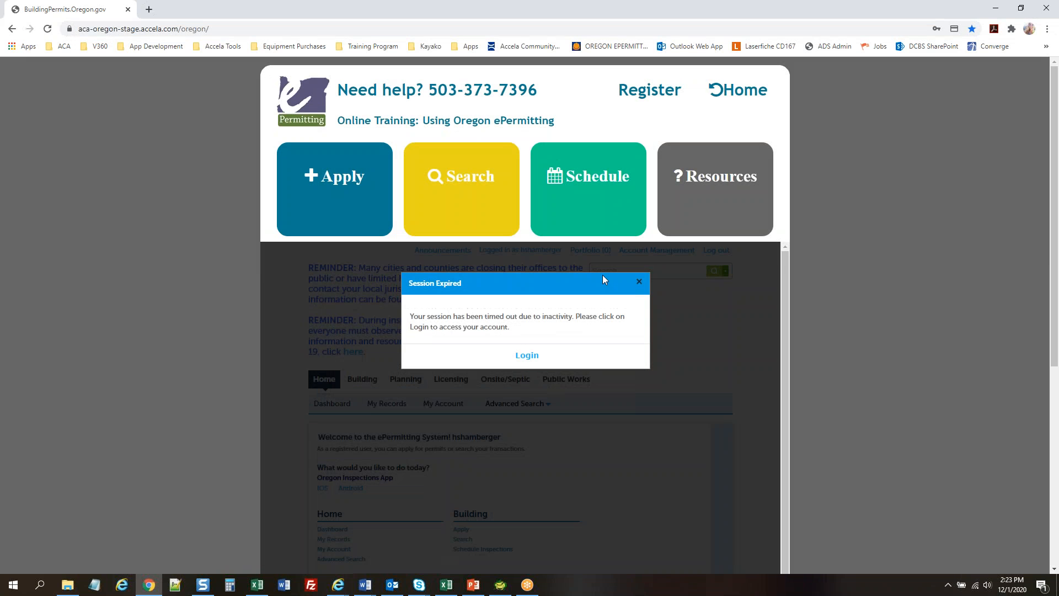
click(525, 356)
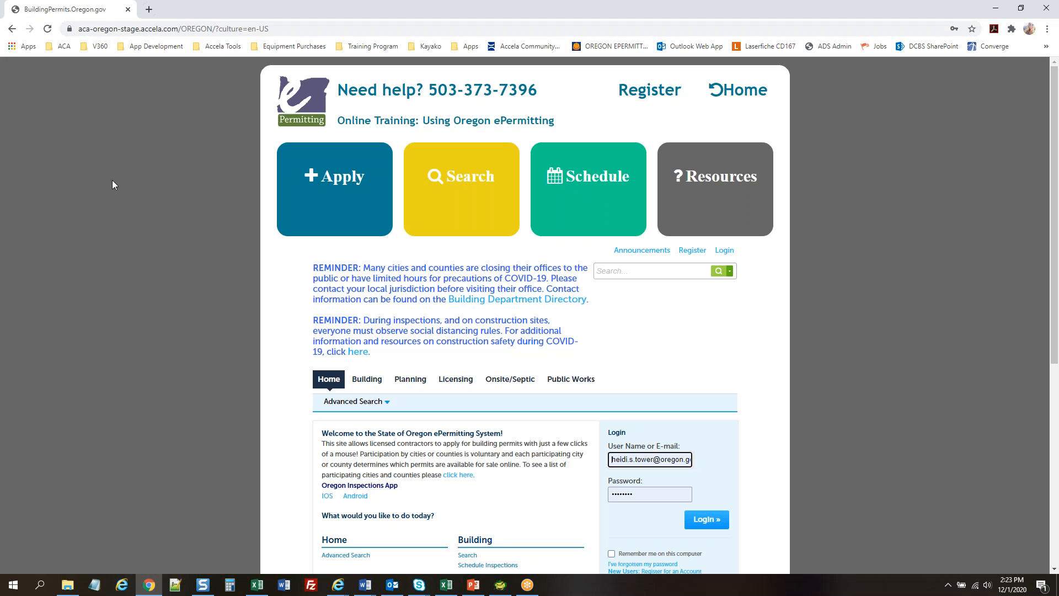
scroll(816, 276, down, 1)
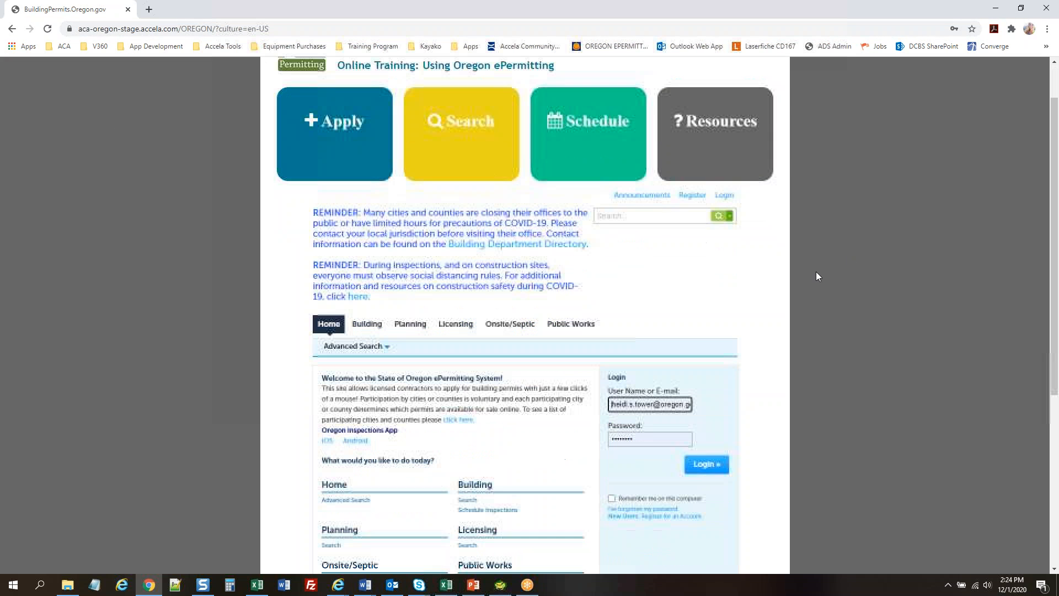
click(707, 465)
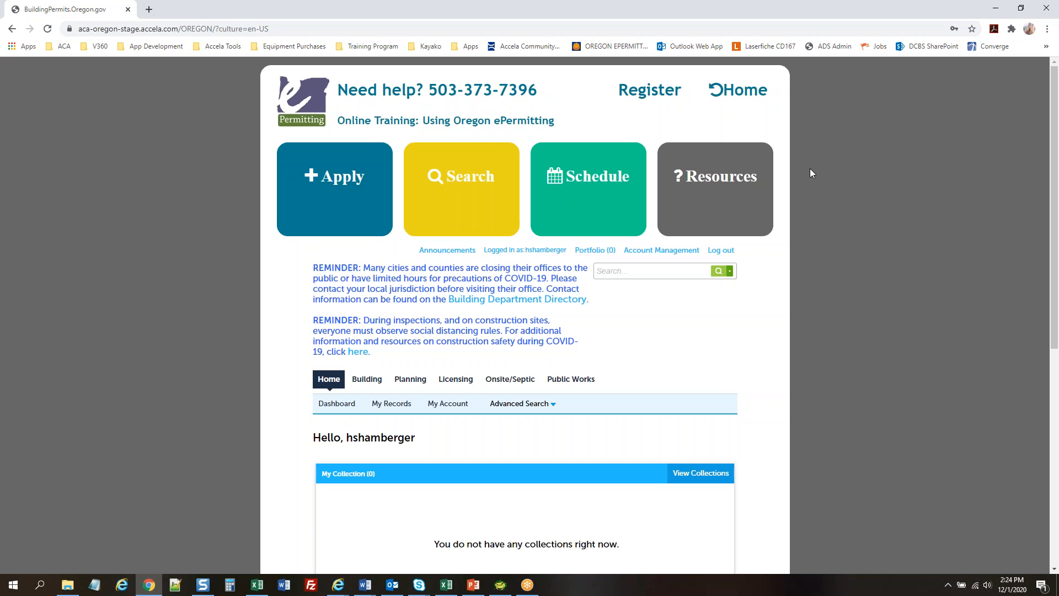
click(634, 272)
click(842, 254)
click(641, 253)
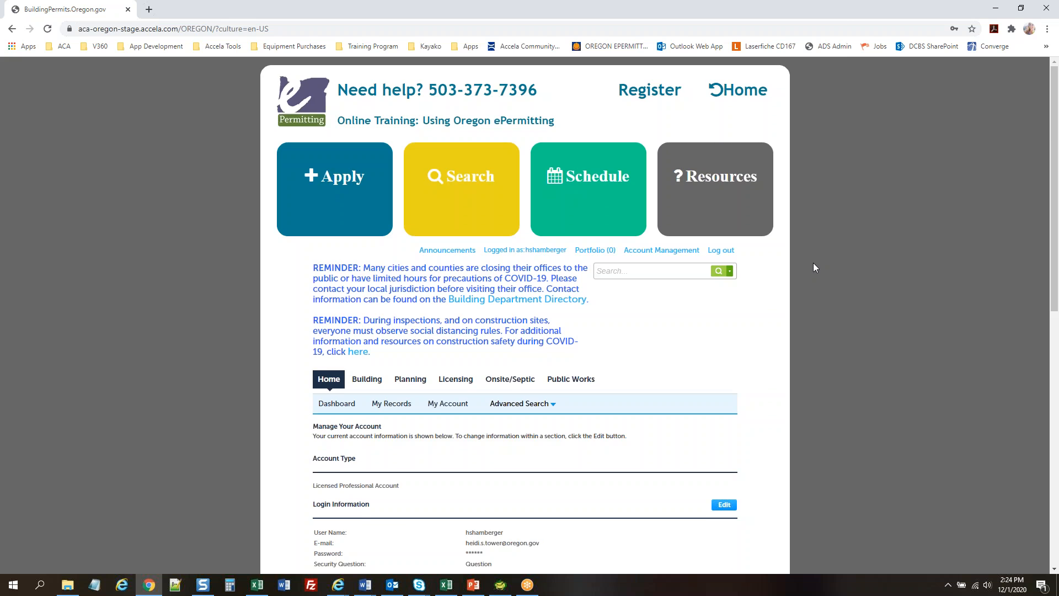
scroll(813, 268, down, 5)
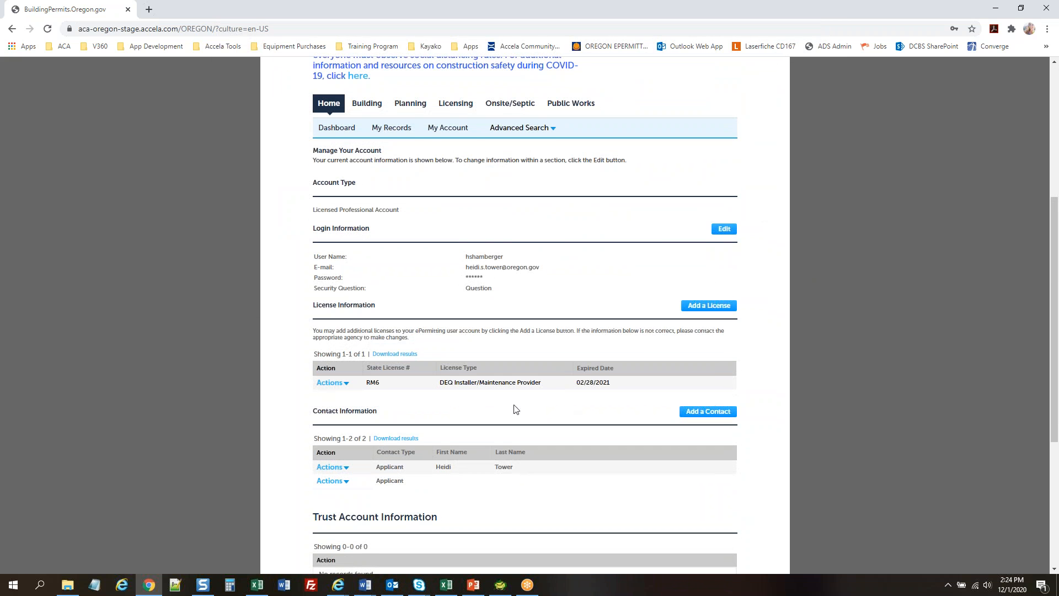
scroll(510, 390, down, 1)
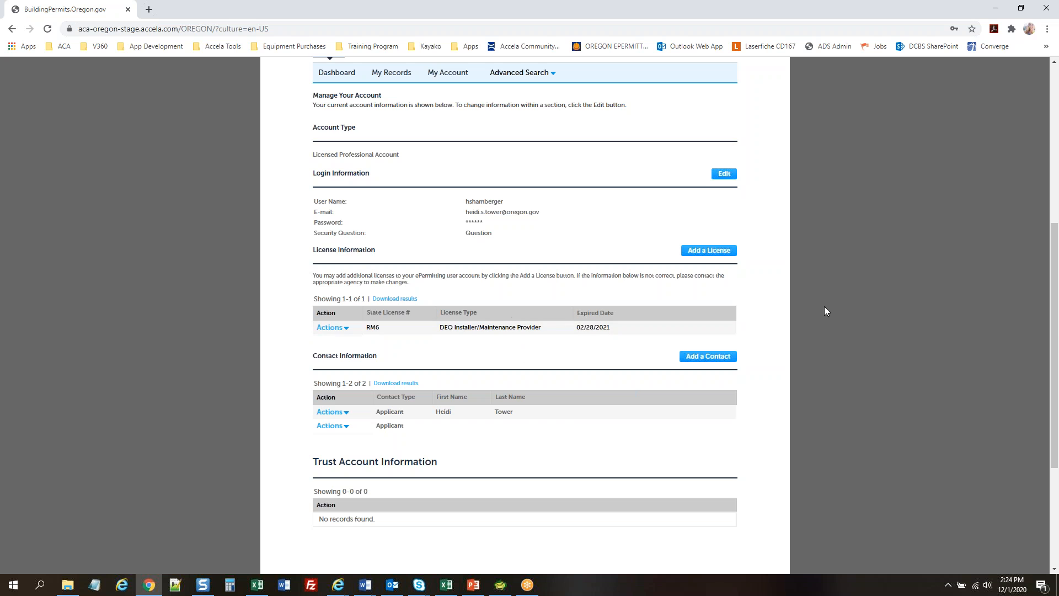
scroll(879, 292, up, 6)
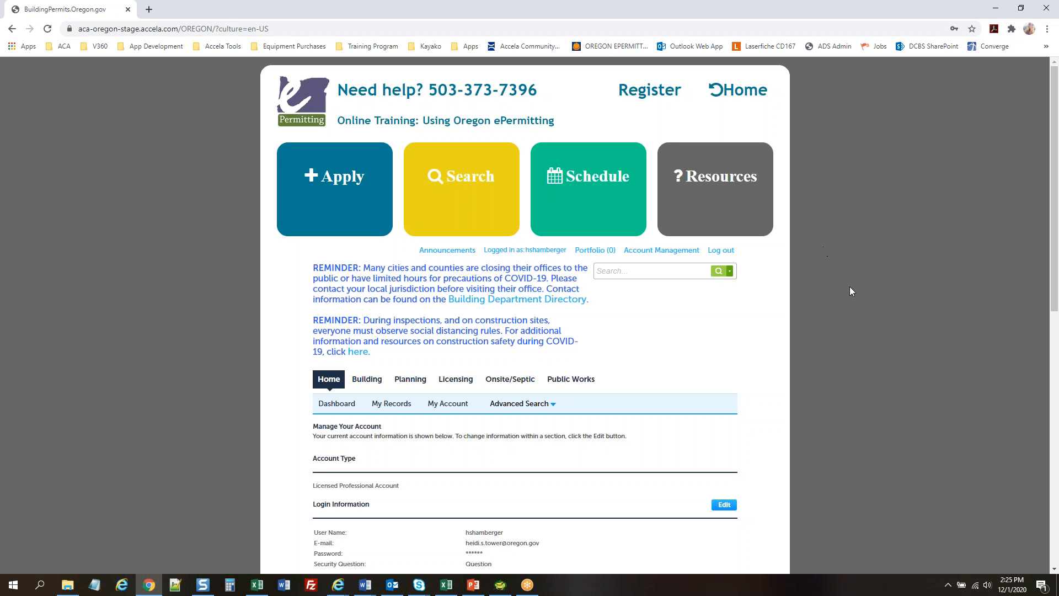
scroll(854, 255, down, 4)
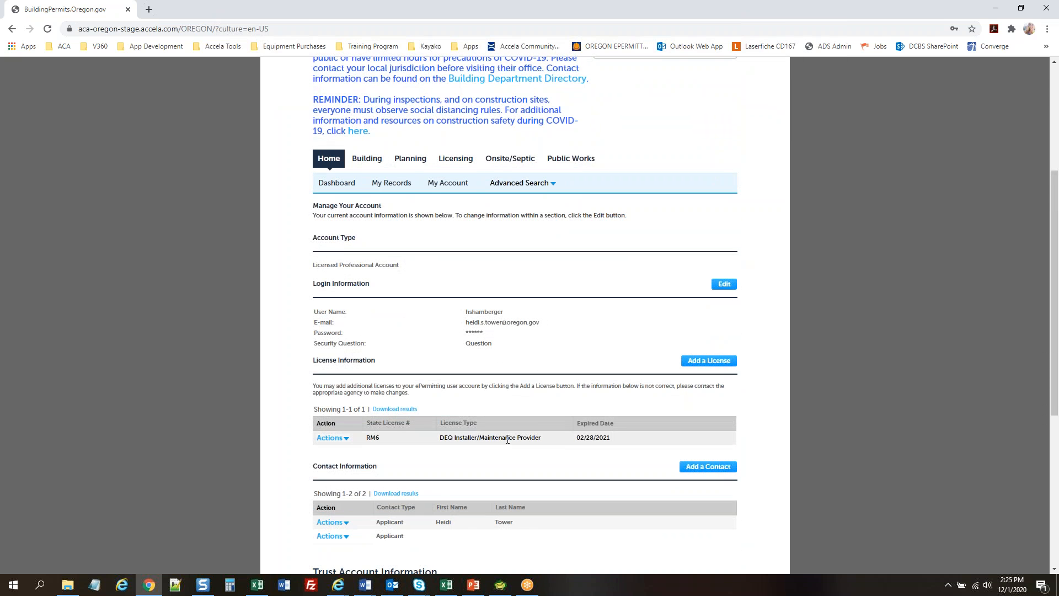
scroll(503, 439, up, 4)
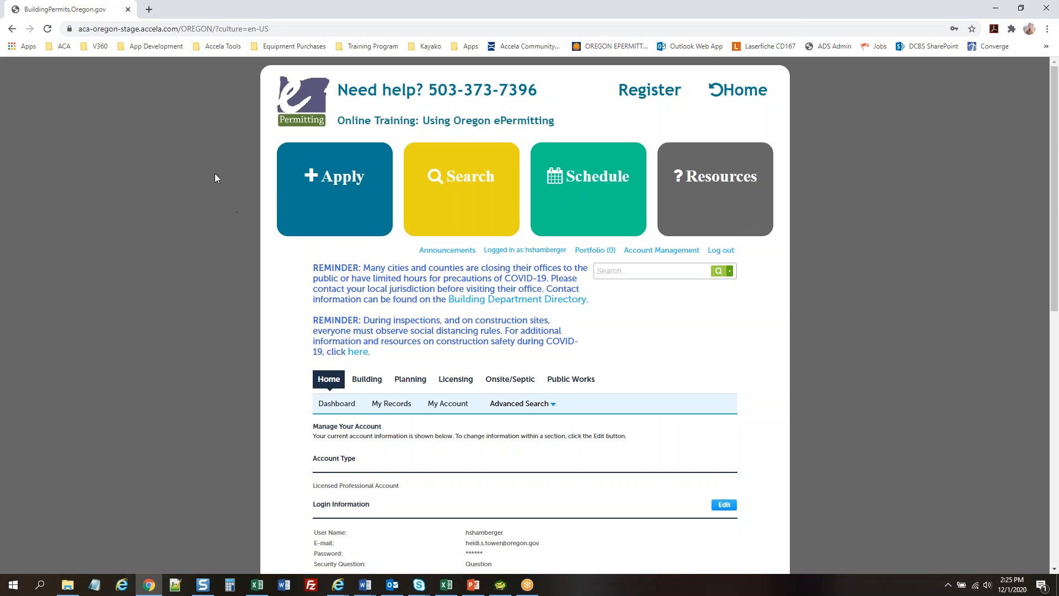
mouse_move(346, 206)
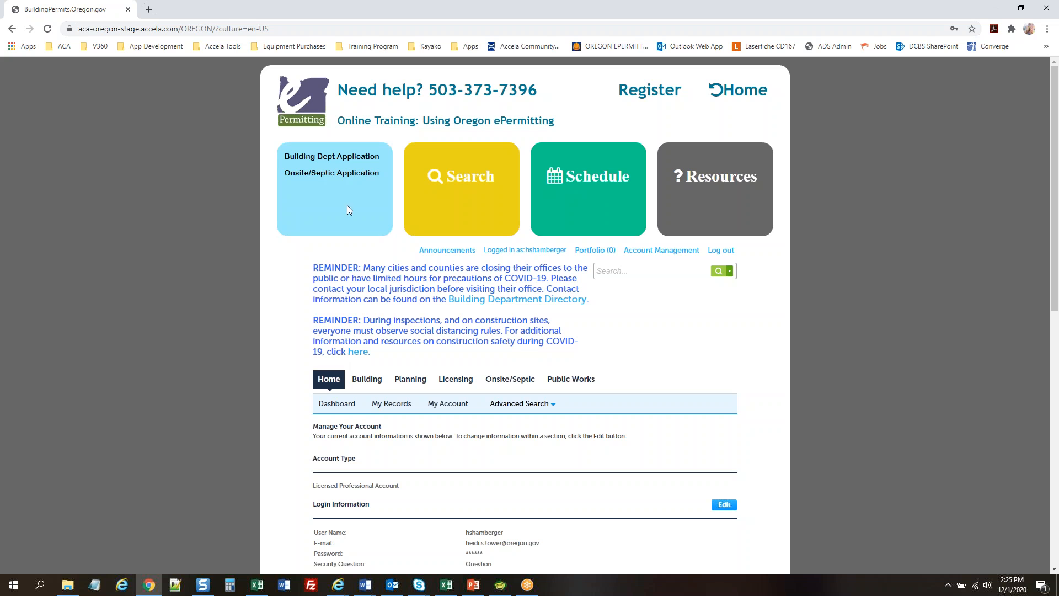
Start an Onsite/Septic application and accept its terms
click(330, 177)
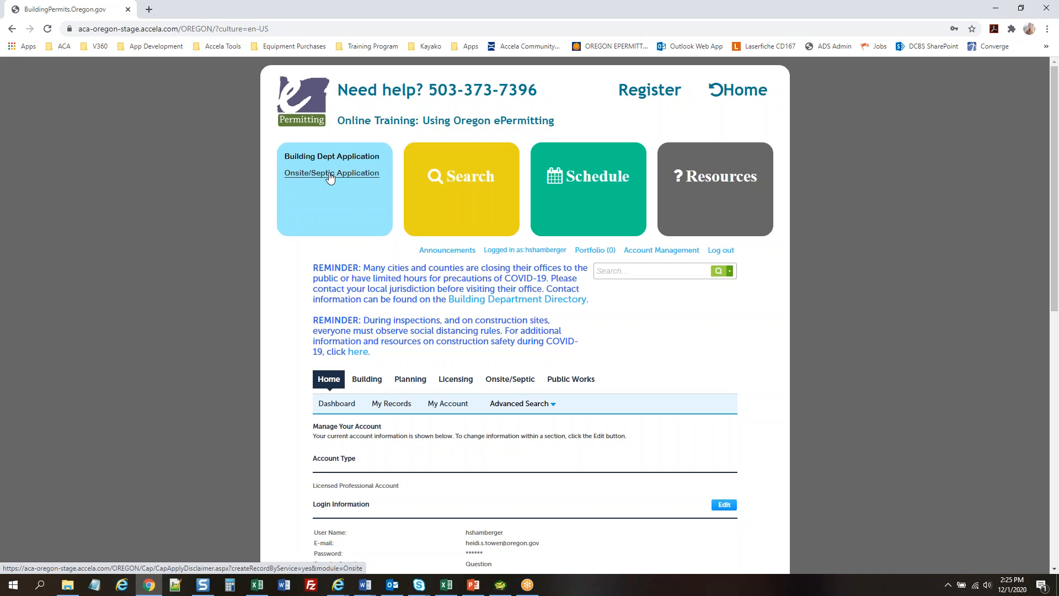
scroll(157, 222, down, 1)
click(348, 459)
click(337, 497)
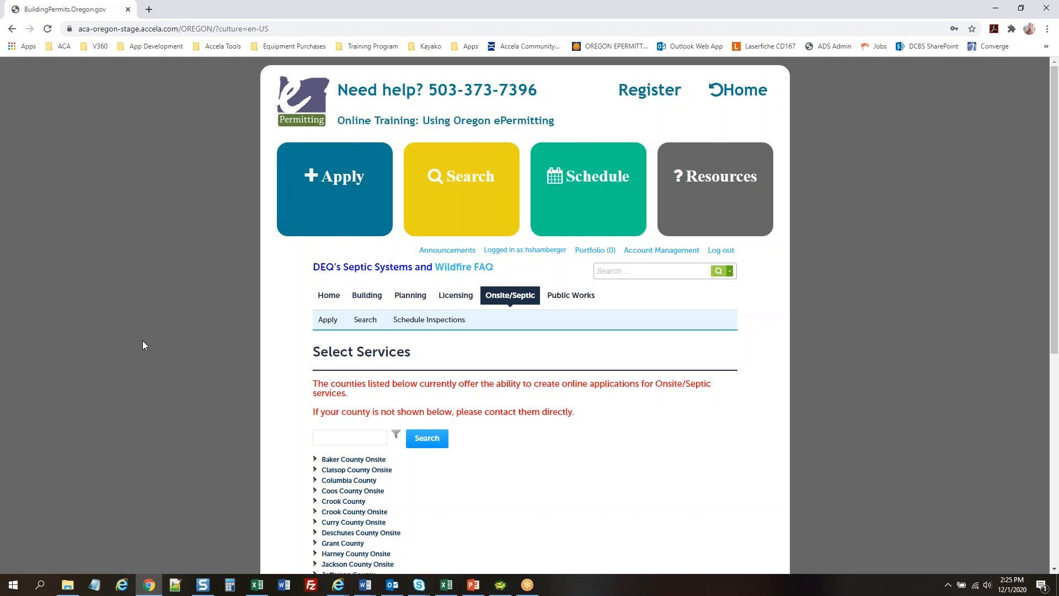
Choose Baker County Onsite and the Annual Inspection Report record type
scroll(142, 345, down, 3)
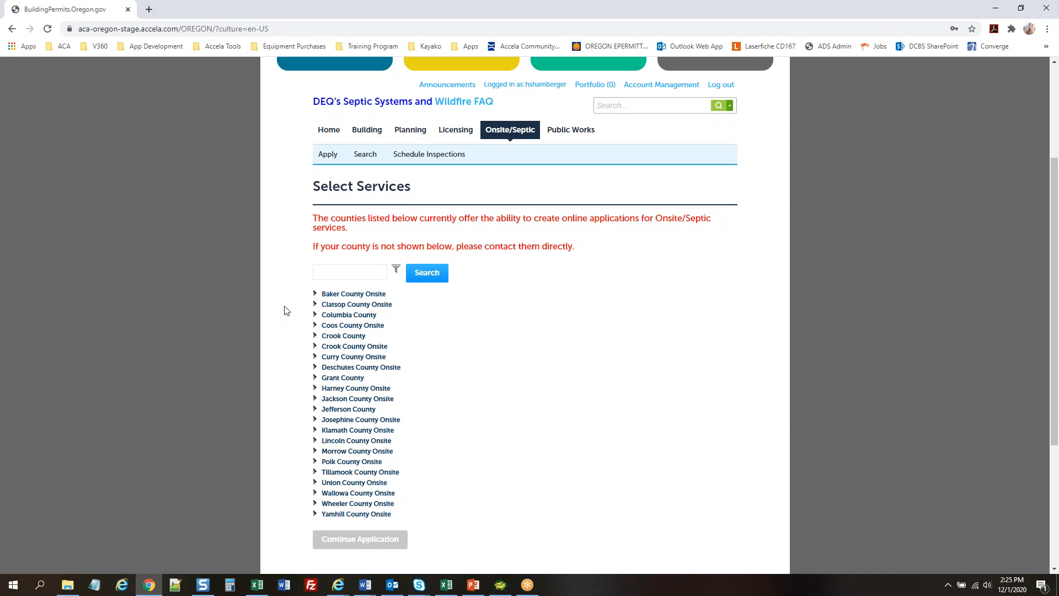
click(315, 295)
click(326, 303)
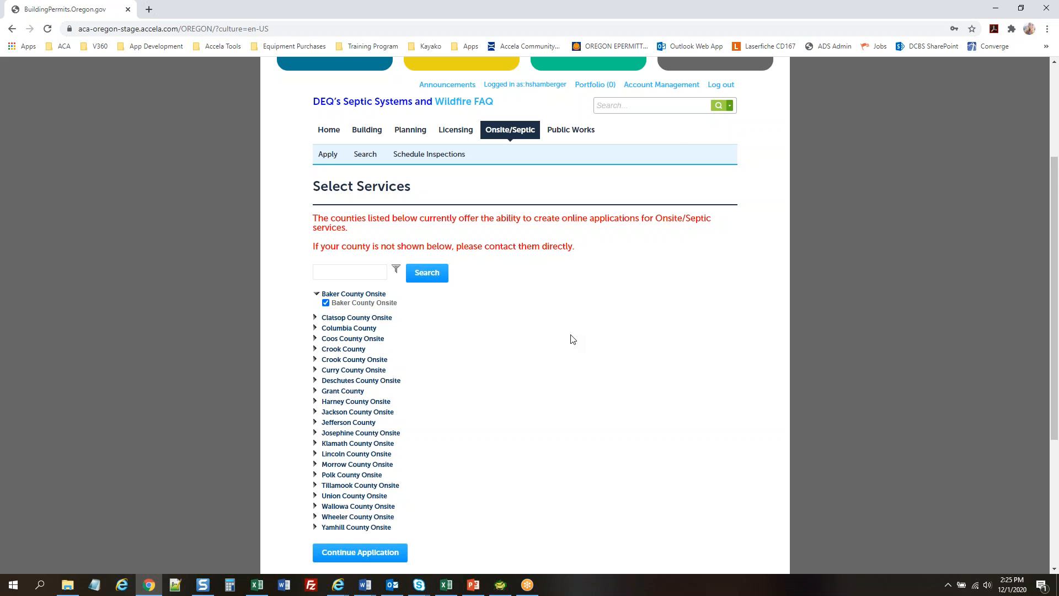
scroll(569, 333, down, 1)
click(364, 499)
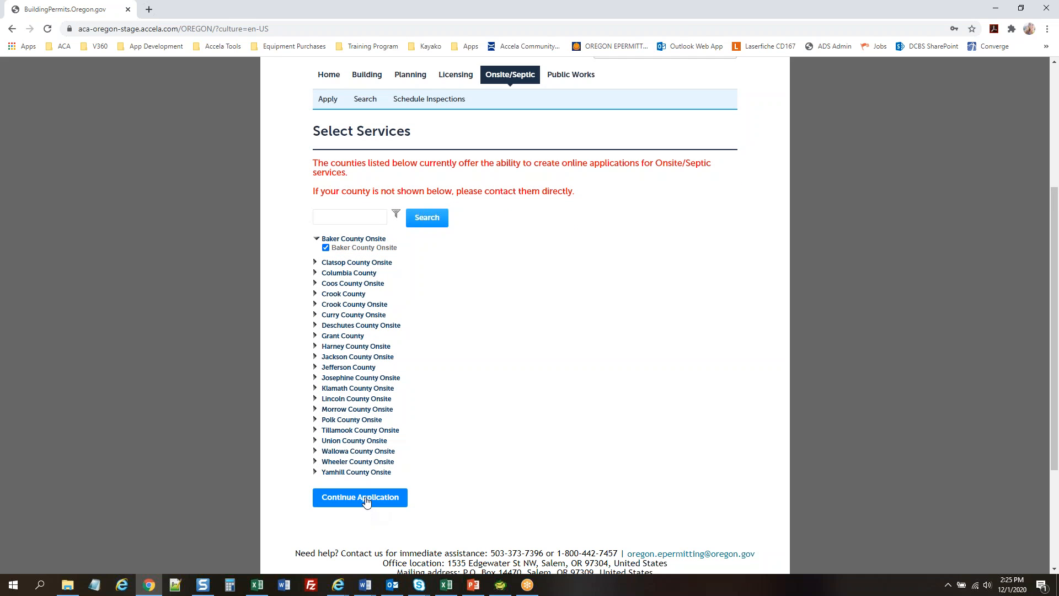
scroll(126, 330, down, 1)
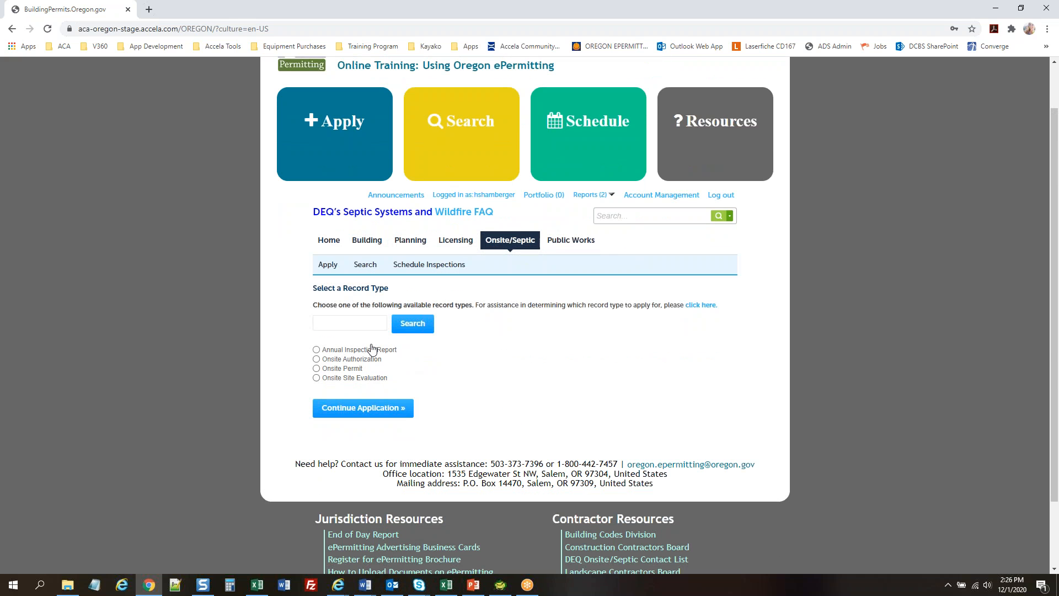
click(317, 350)
click(405, 411)
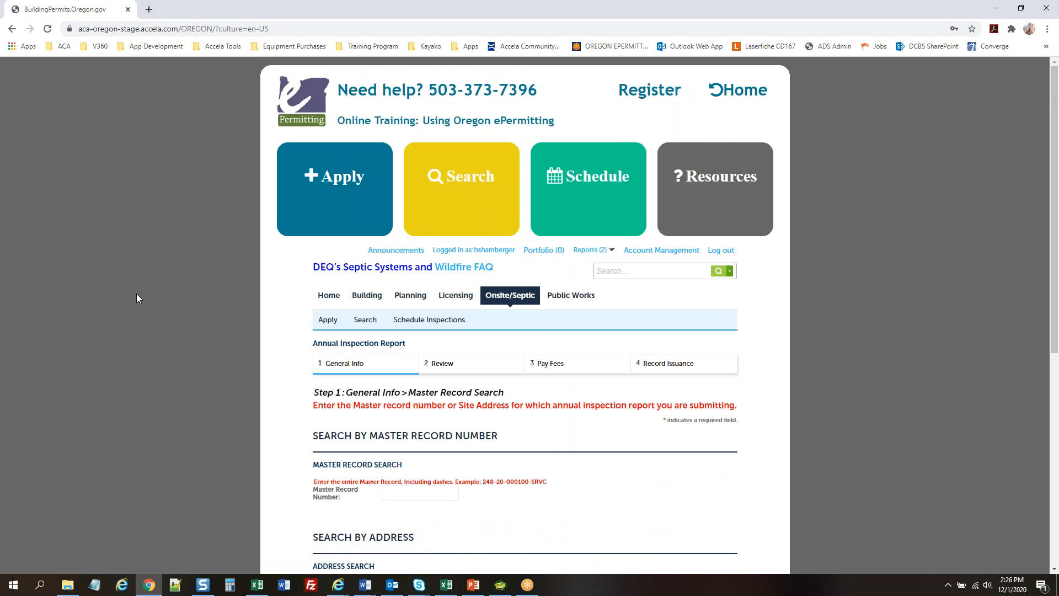
scroll(137, 293, down, 5)
scroll(136, 293, up, 2)
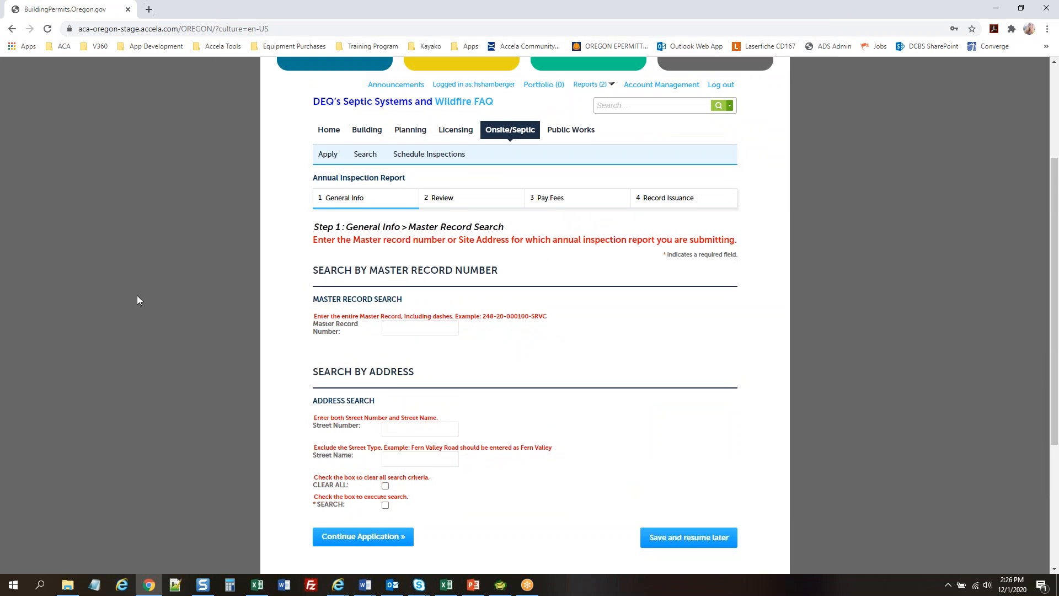
scroll(137, 297, down, 1)
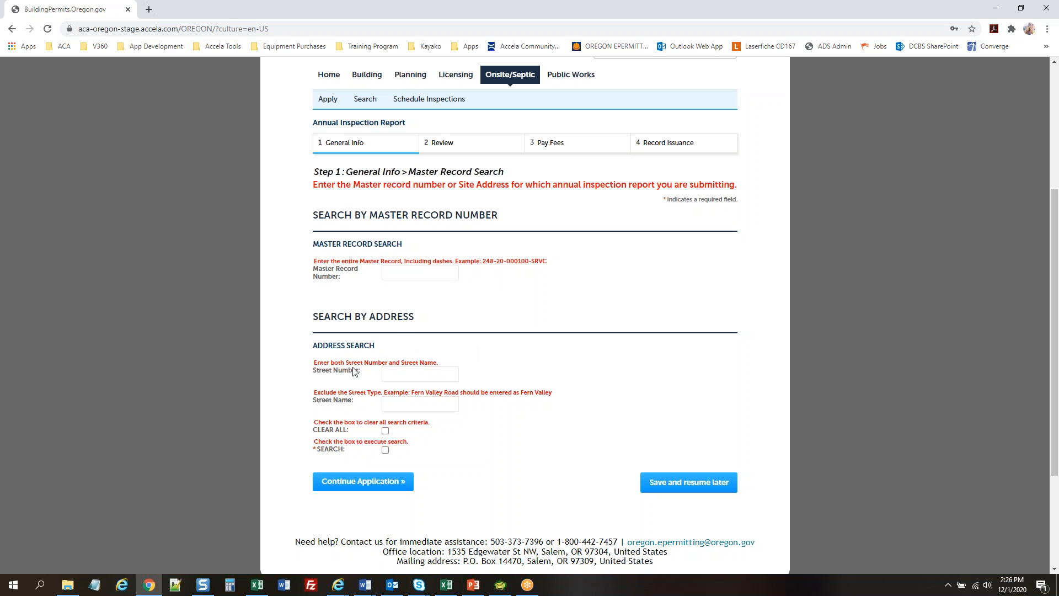
click(414, 375)
click(429, 376)
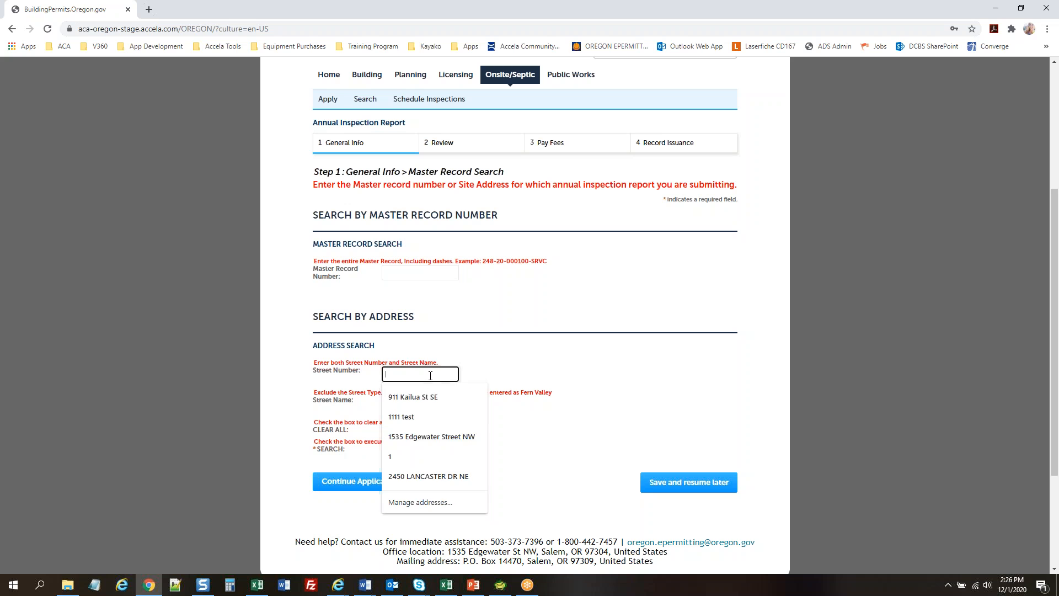
text(4)
key(Tab)
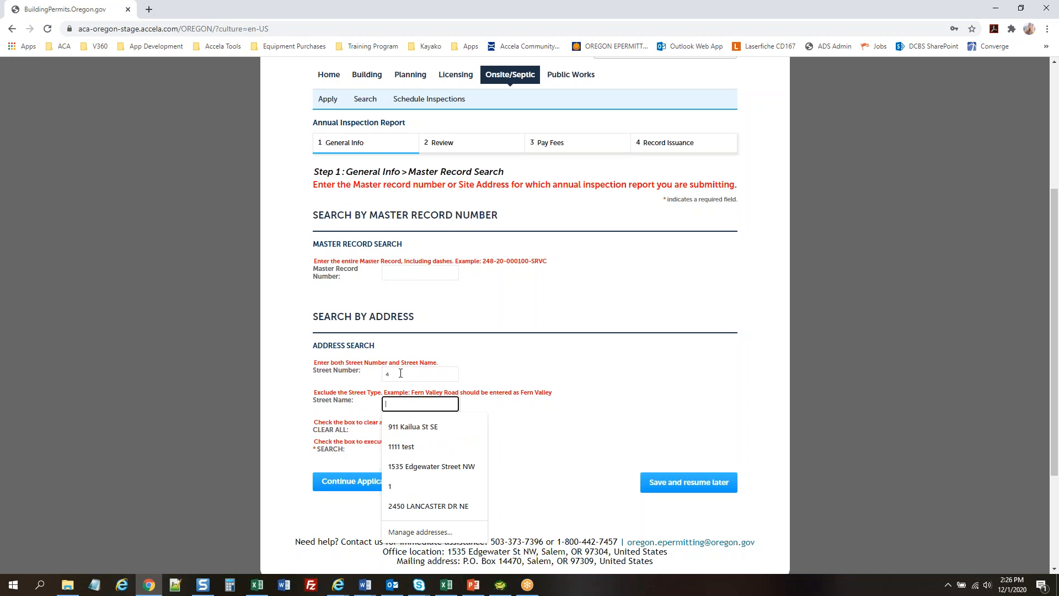
text(colle)
text(ge)
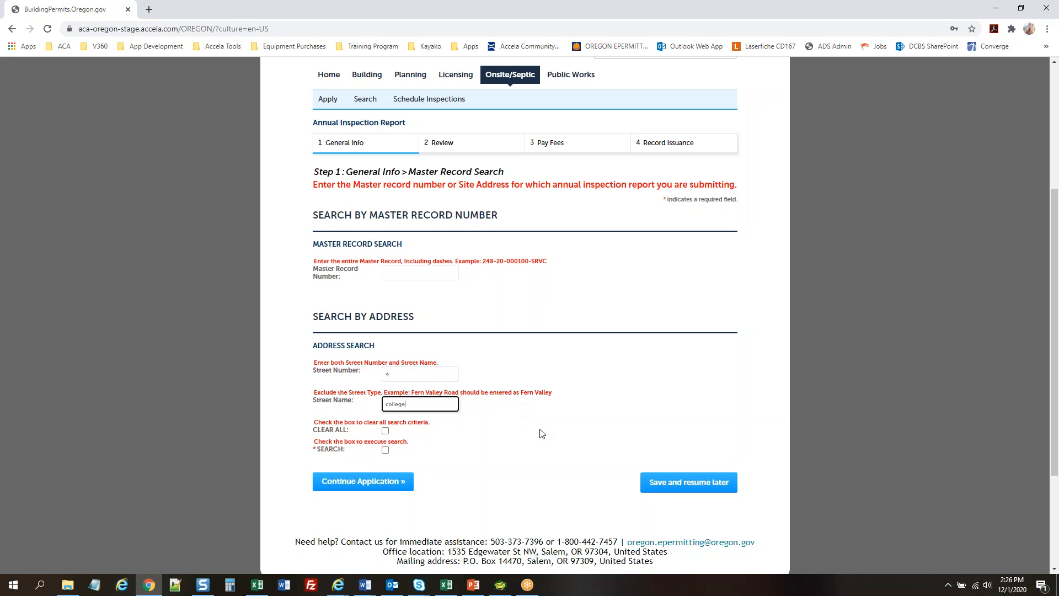
click(385, 450)
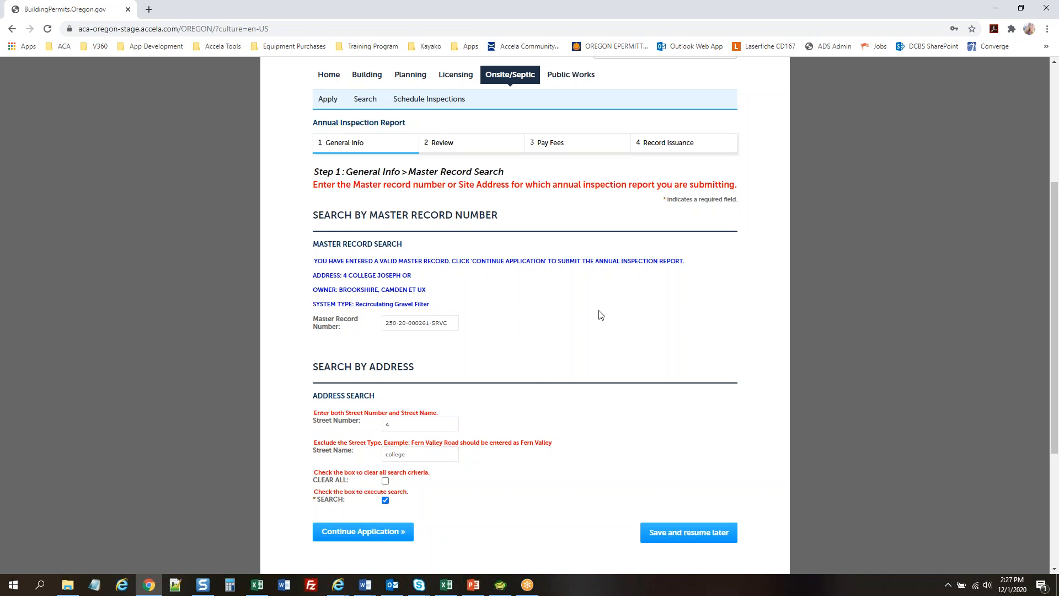
scroll(607, 316, down, 1)
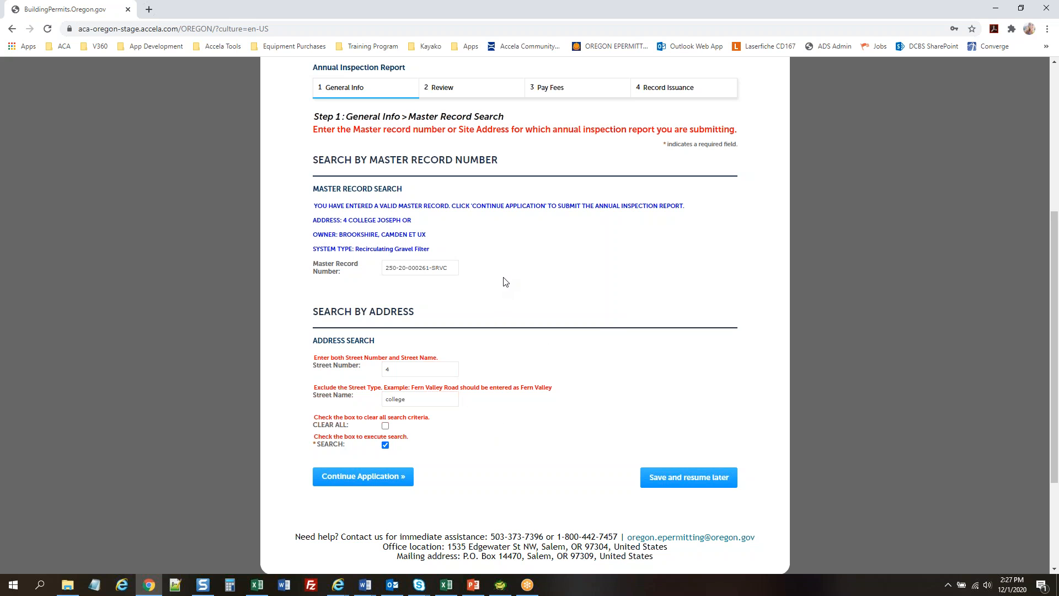
click(385, 426)
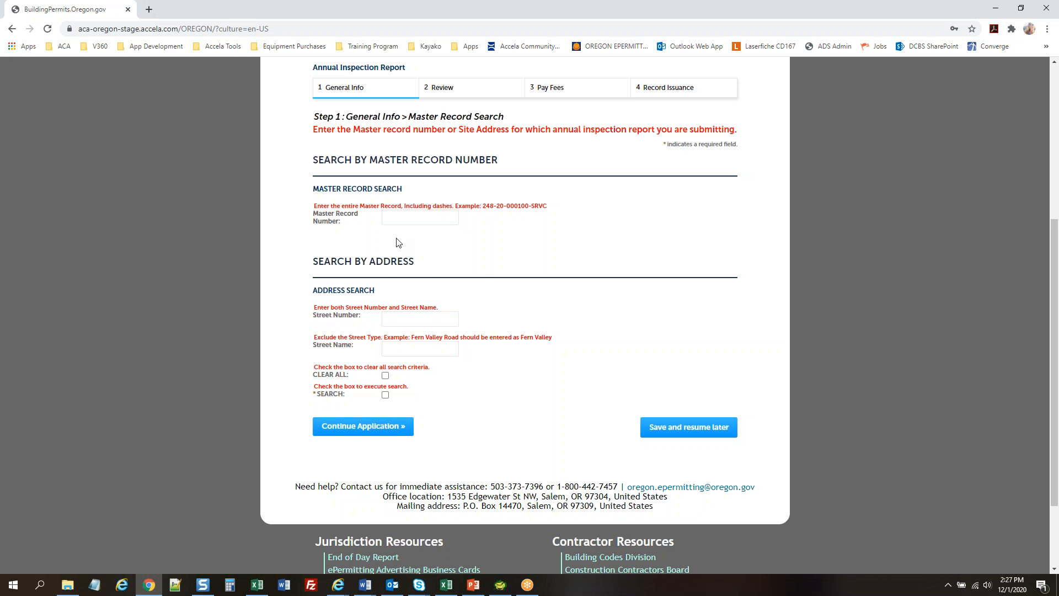
click(417, 216)
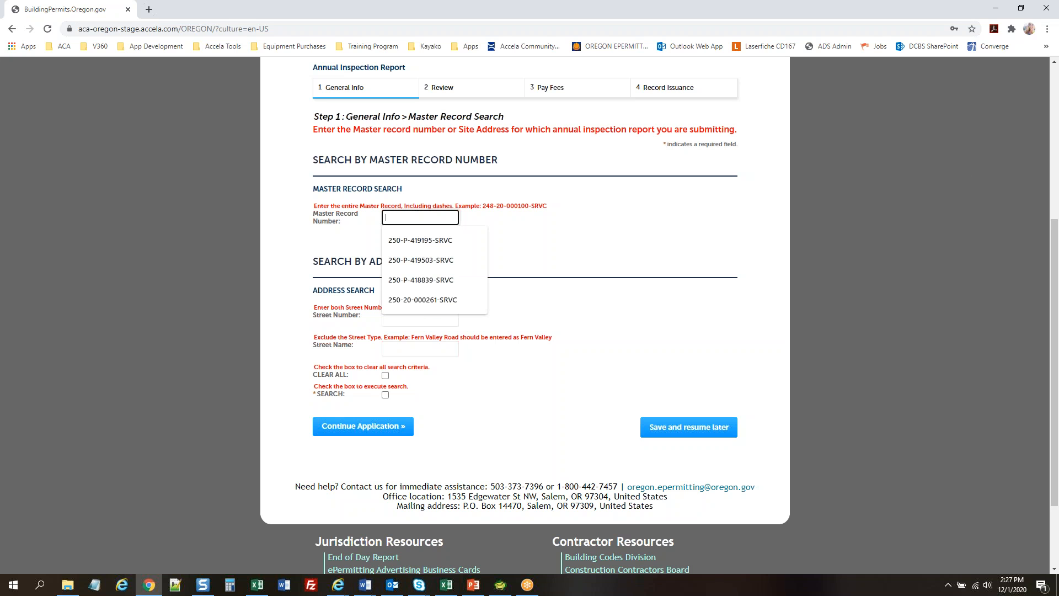
click(1058, 175)
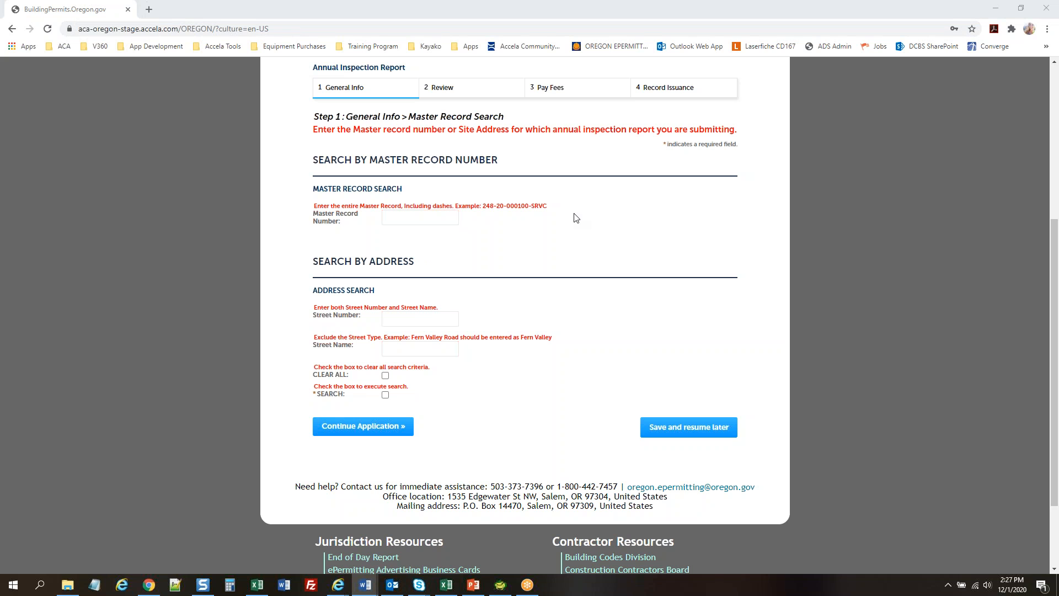
click(393, 218)
right_click(390, 216)
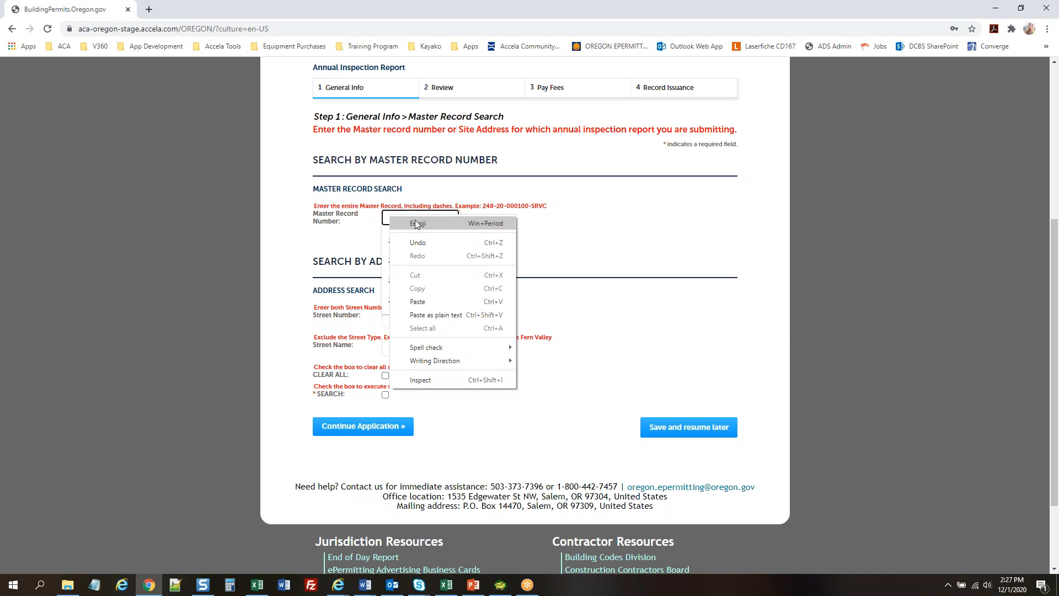
click(424, 302)
click(626, 229)
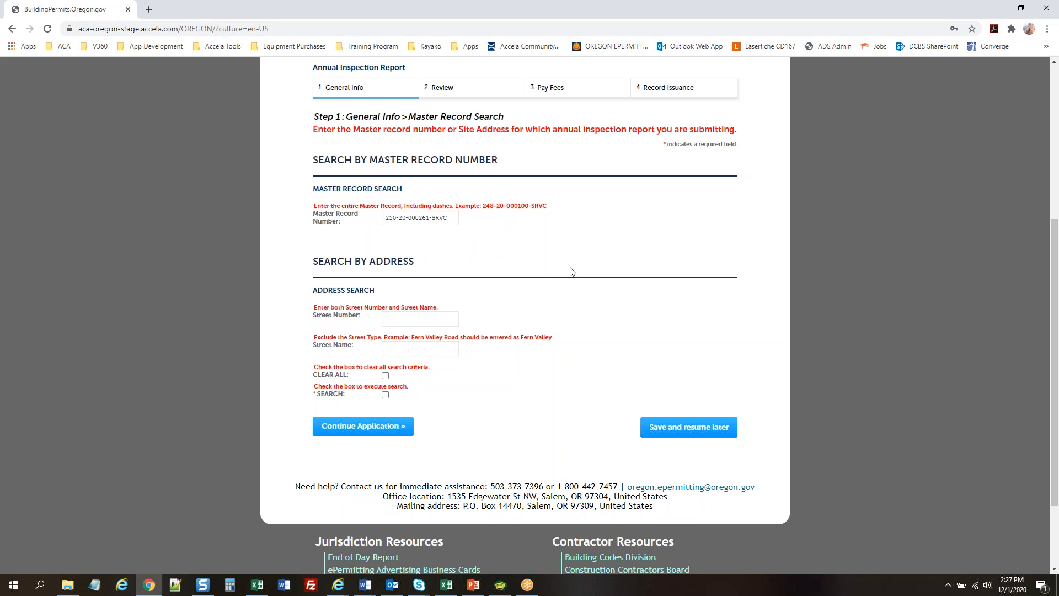
click(385, 395)
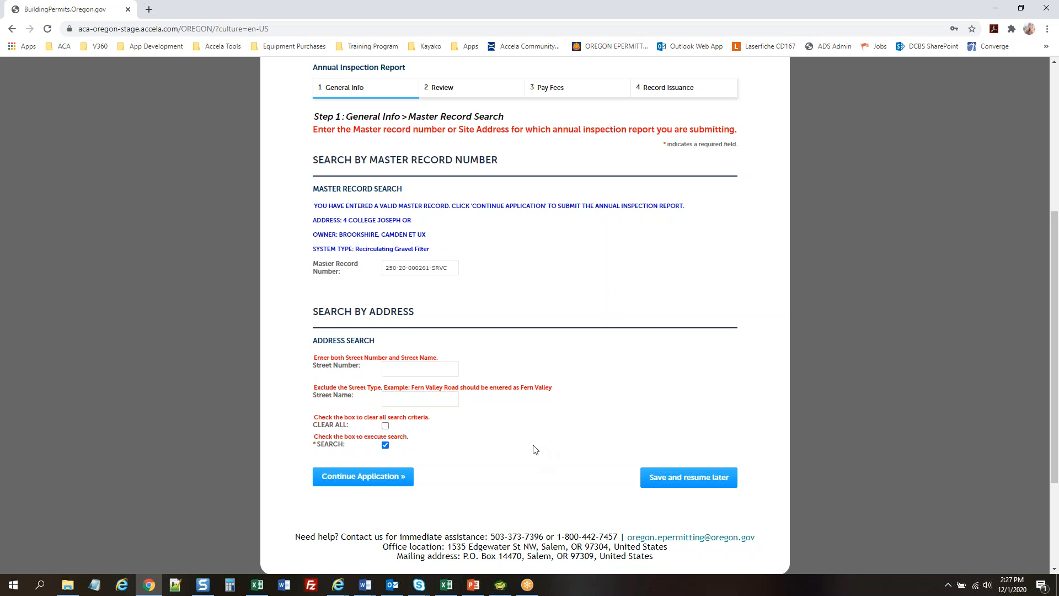
click(373, 478)
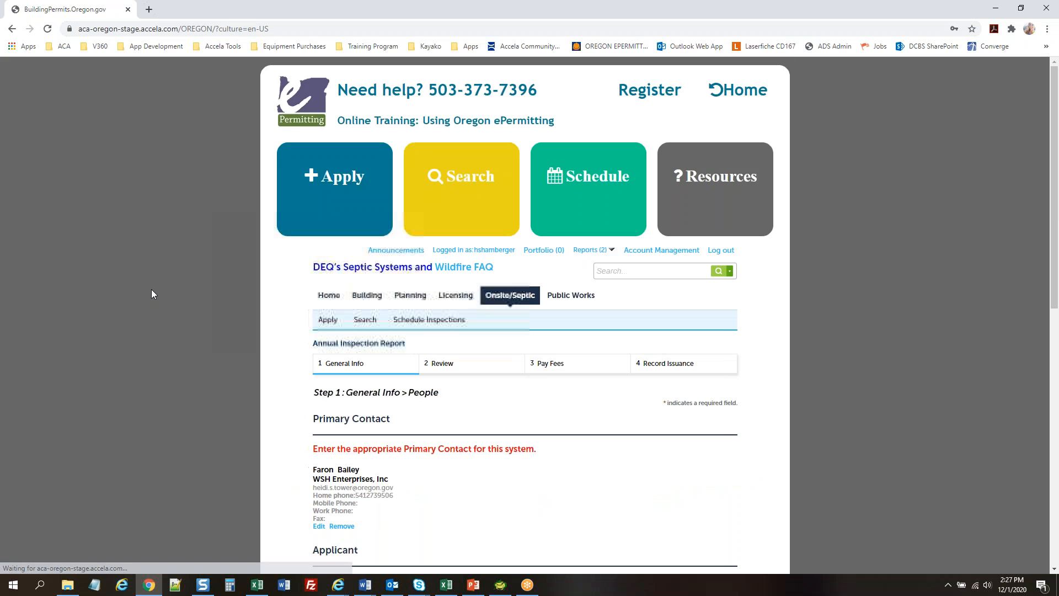
Correct the domain of the primary contact's e-mail address and save the contact
scroll(146, 292, down, 4)
scroll(145, 298, down, 1)
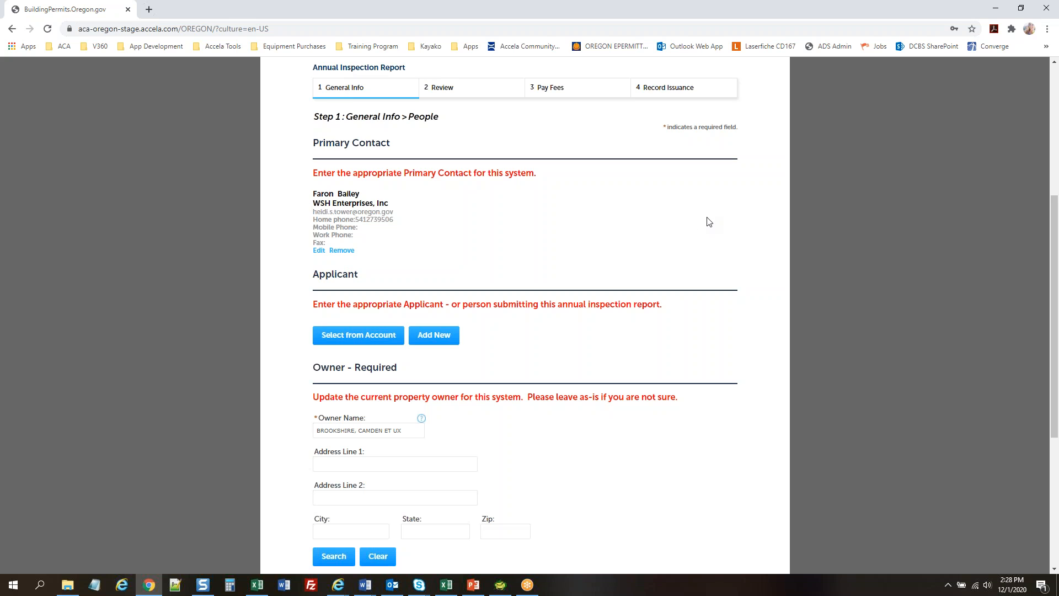
scroll(868, 181, down, 1)
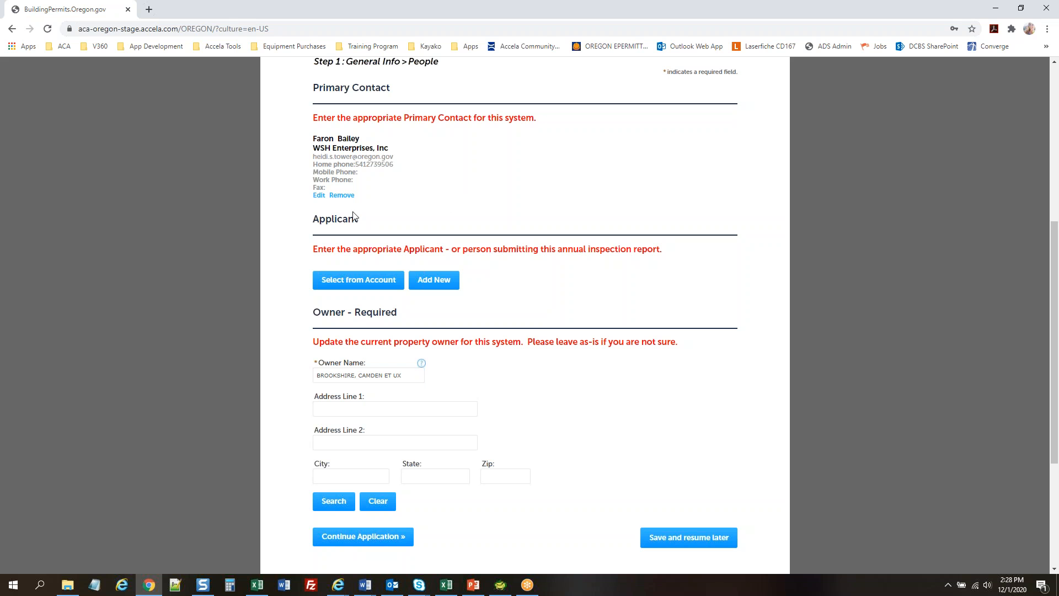
click(319, 196)
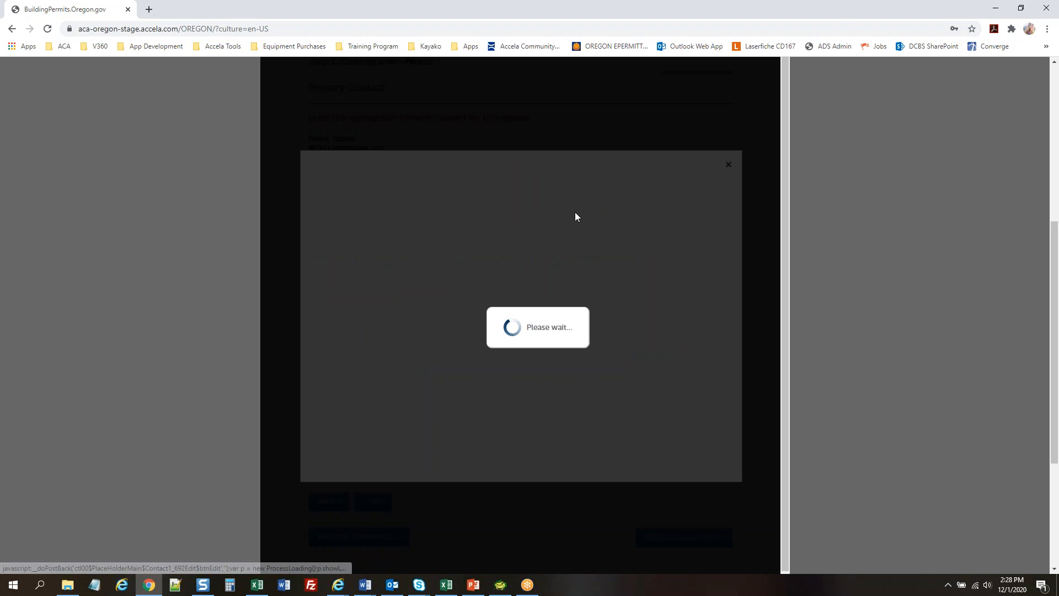
drag(395, 502, 355, 465)
text(state.or.us)
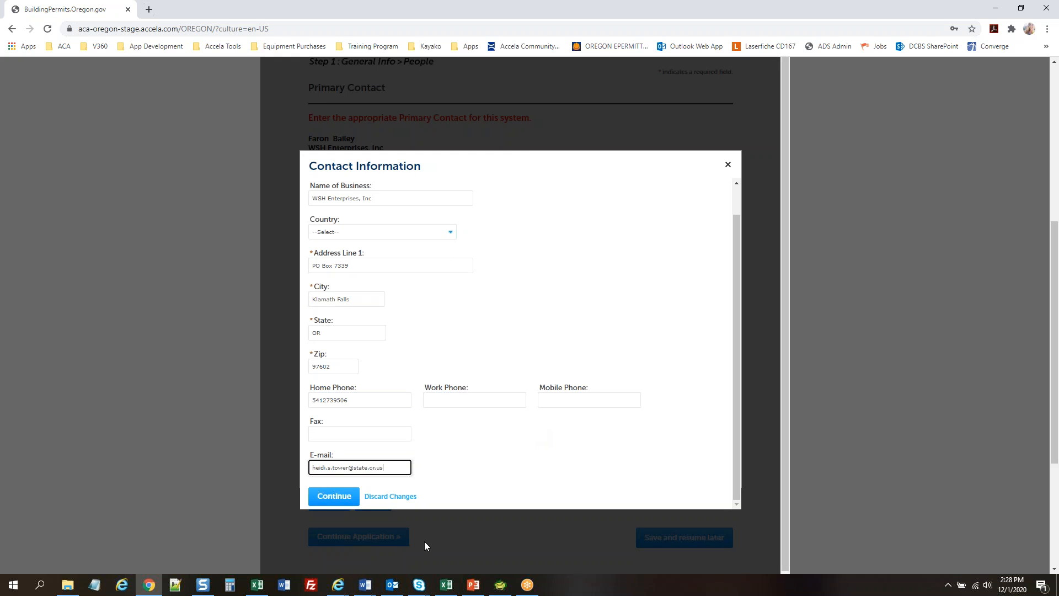
click(346, 497)
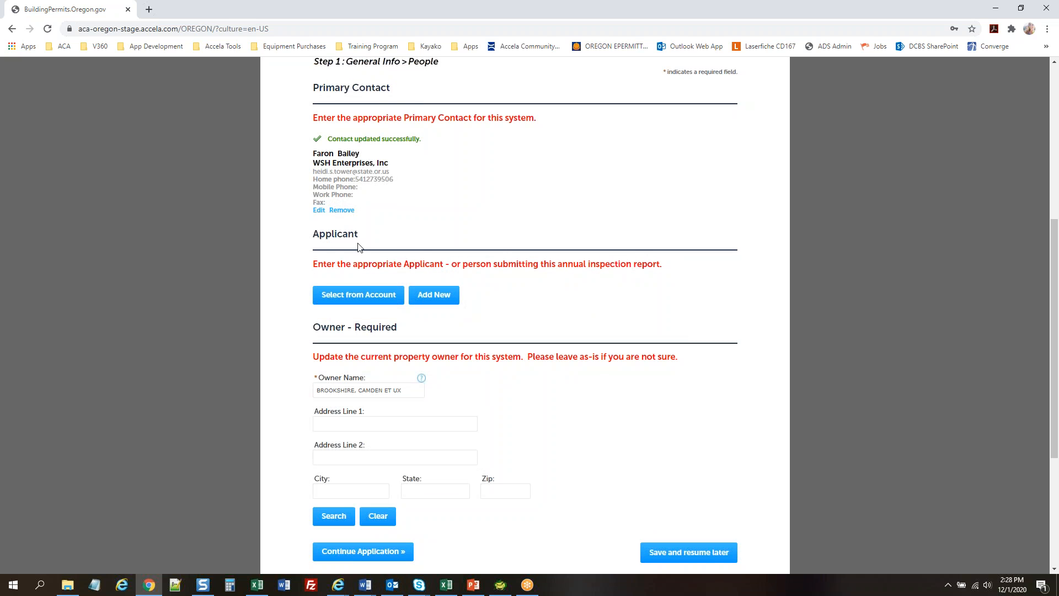
Add the account's first associated contact as the Applicant
click(361, 295)
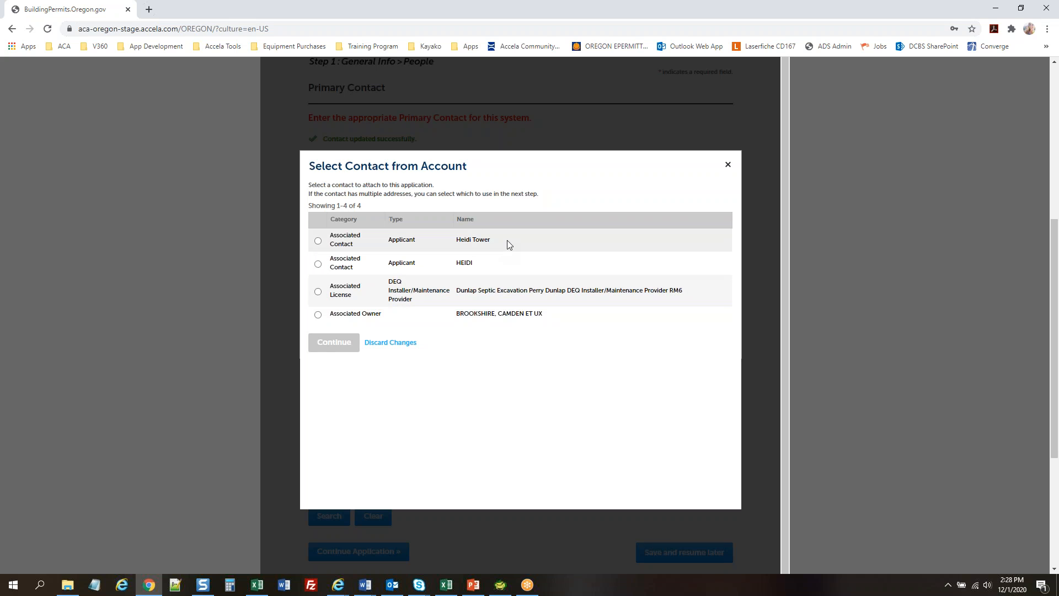
click(318, 240)
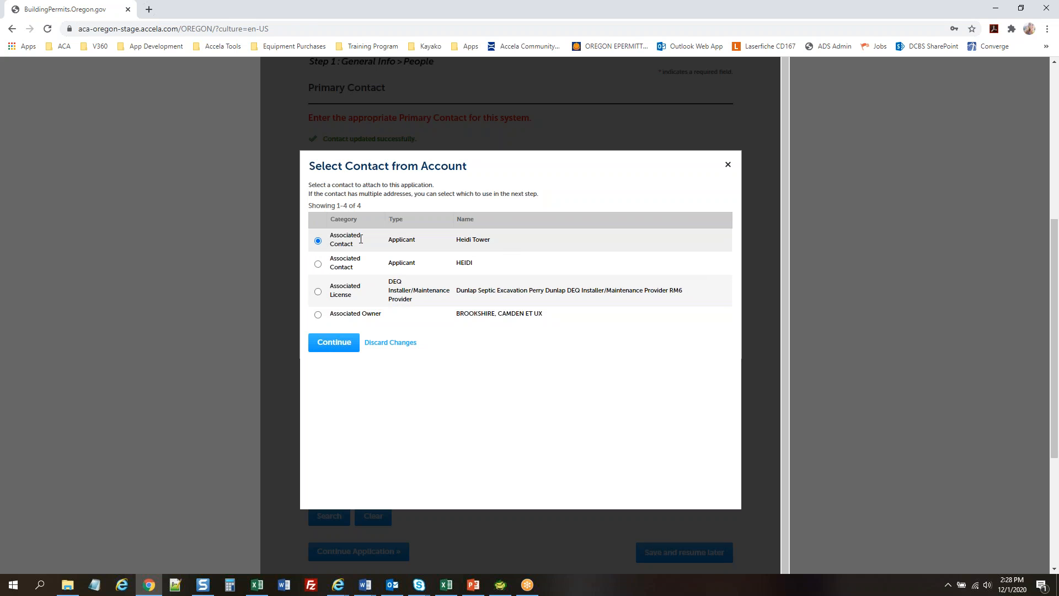
click(341, 340)
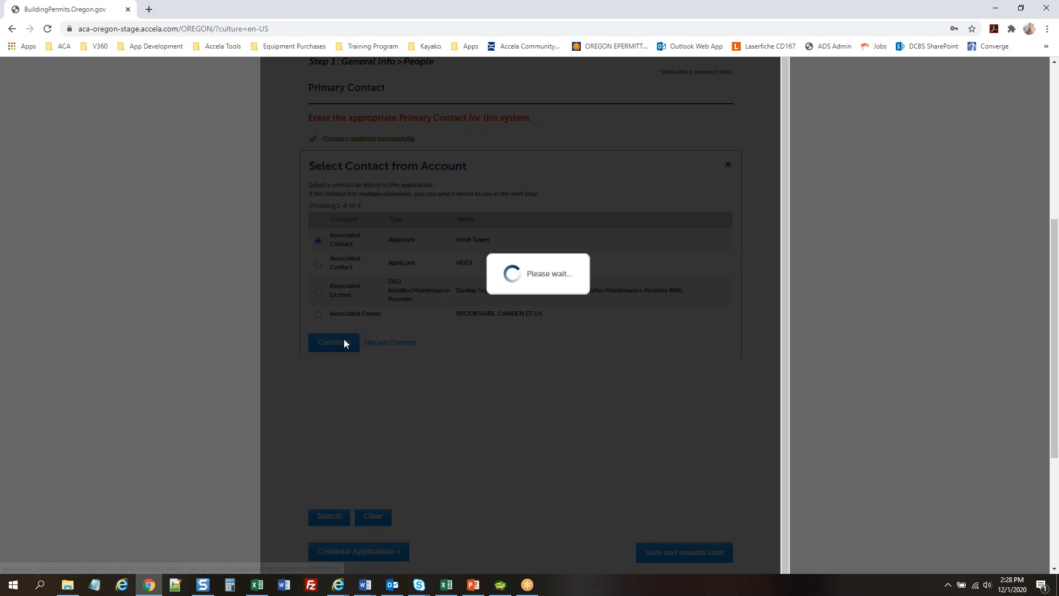
scroll(657, 279, down, 1)
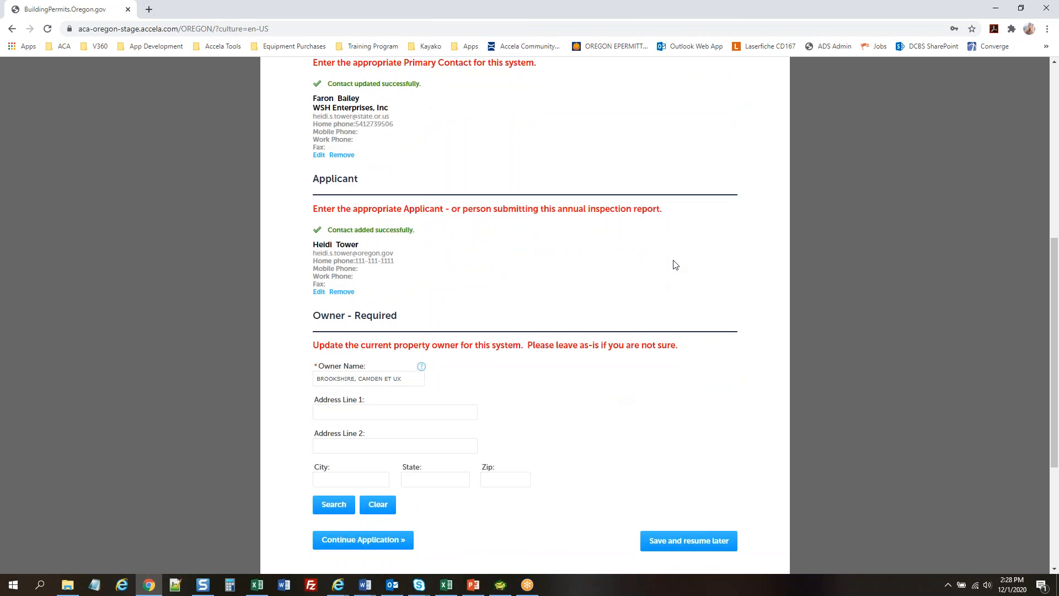
scroll(675, 265, down, 1)
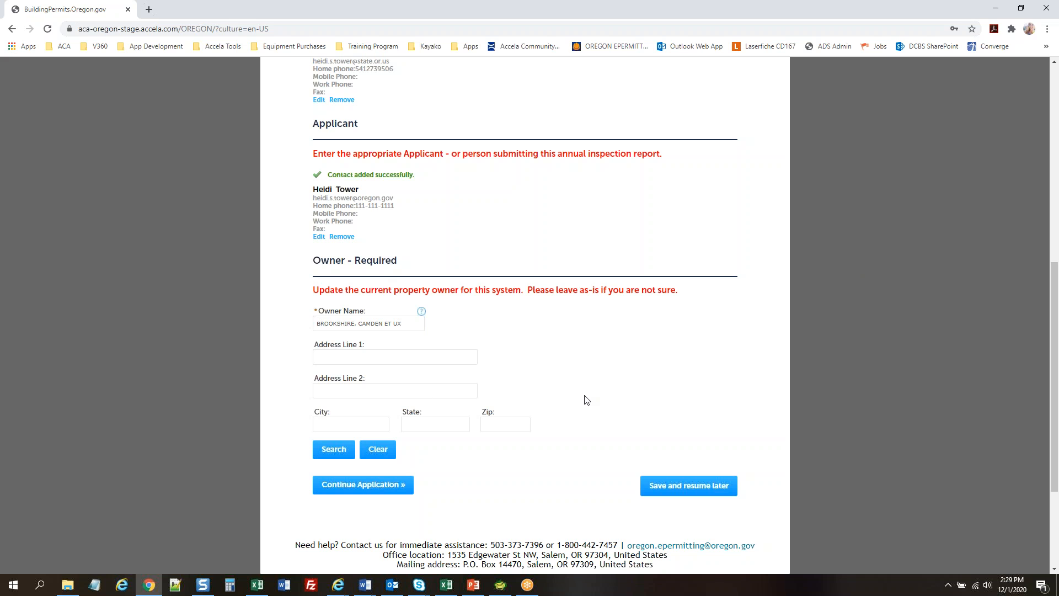
Replace the Owner Name with the applicant's name, chosen from the autocomplete suggestions
click(407, 323)
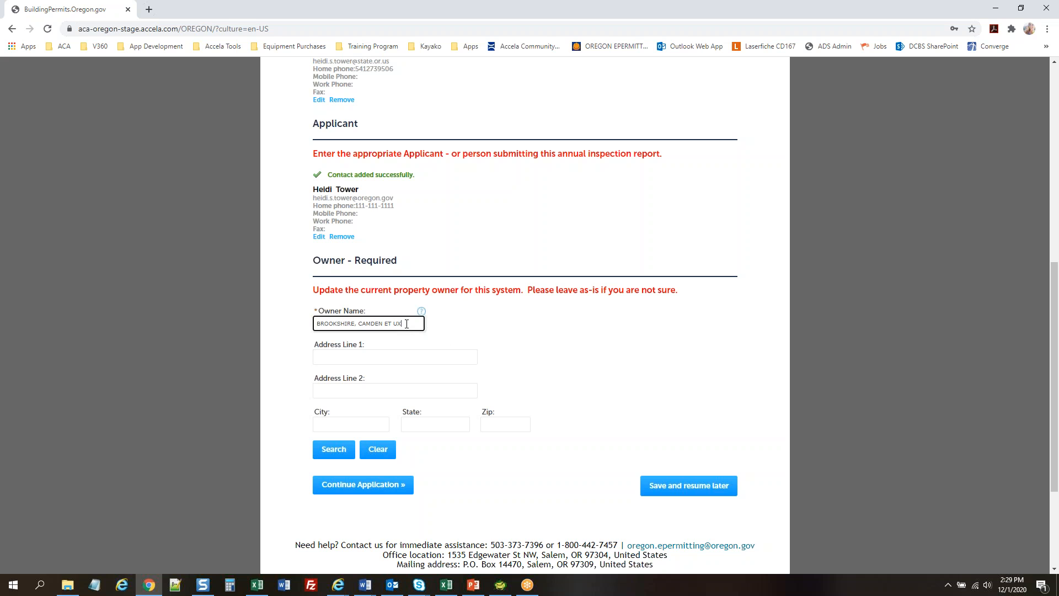
triple_click(406, 323)
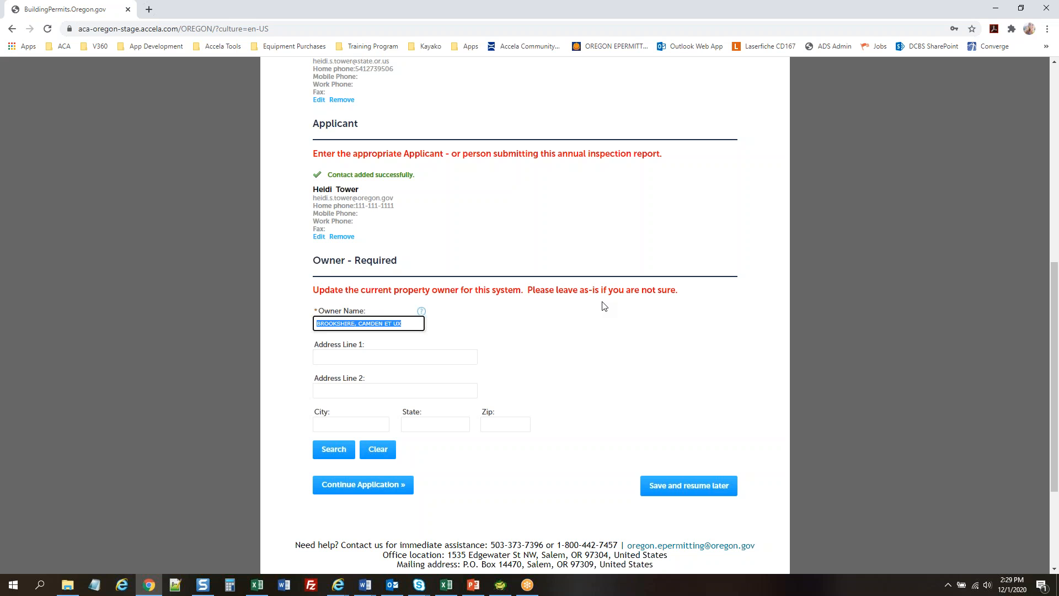
text(Heidi)
click(381, 347)
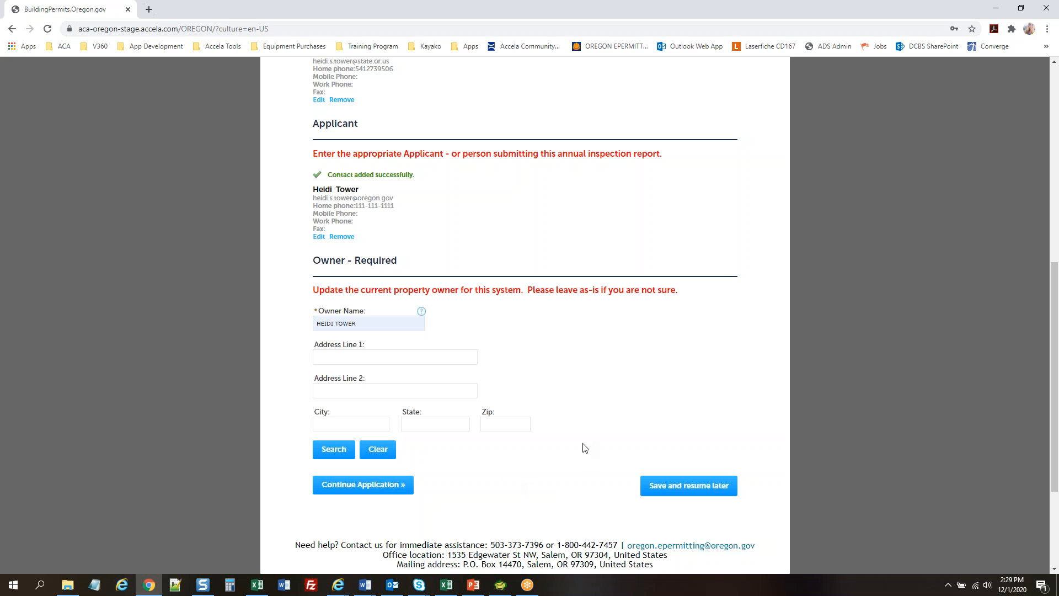
Advance to the Service Provider step and check the listed DEQ Installer/Maintenance Provider
click(374, 486)
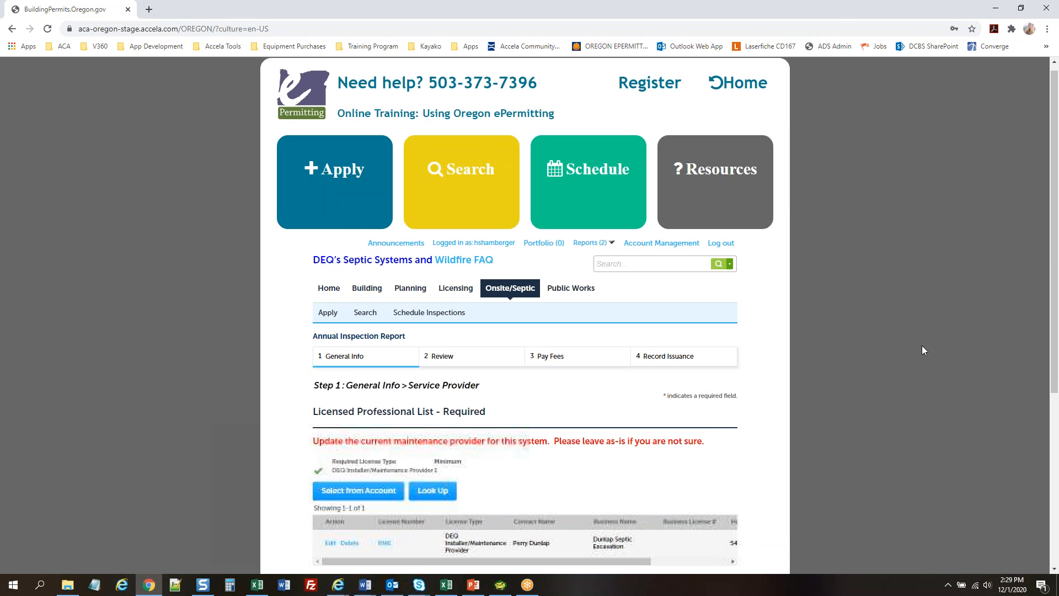
scroll(921, 345, down, 4)
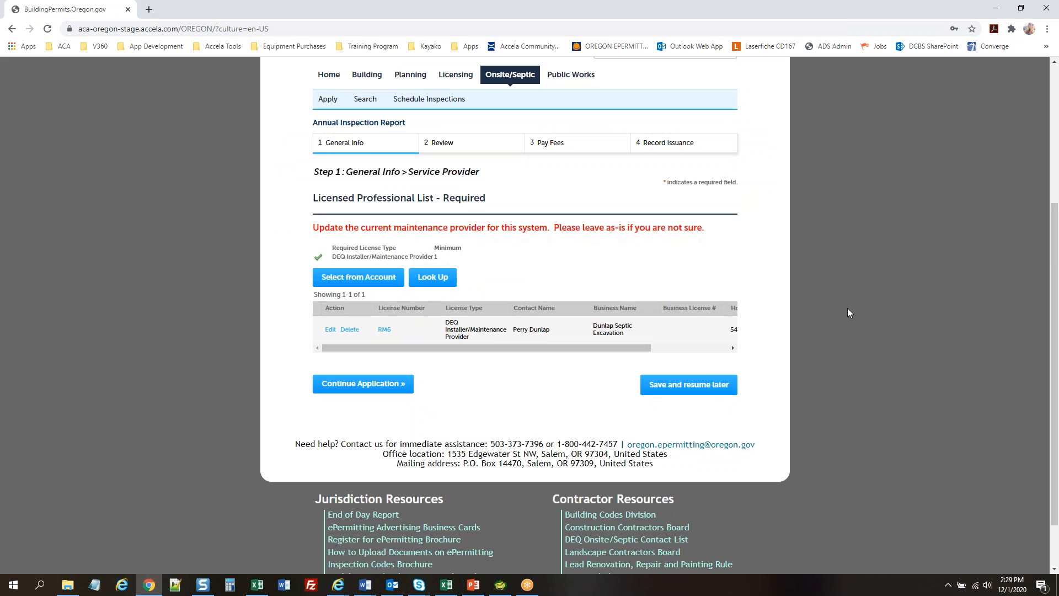
scroll(848, 308, up, 1)
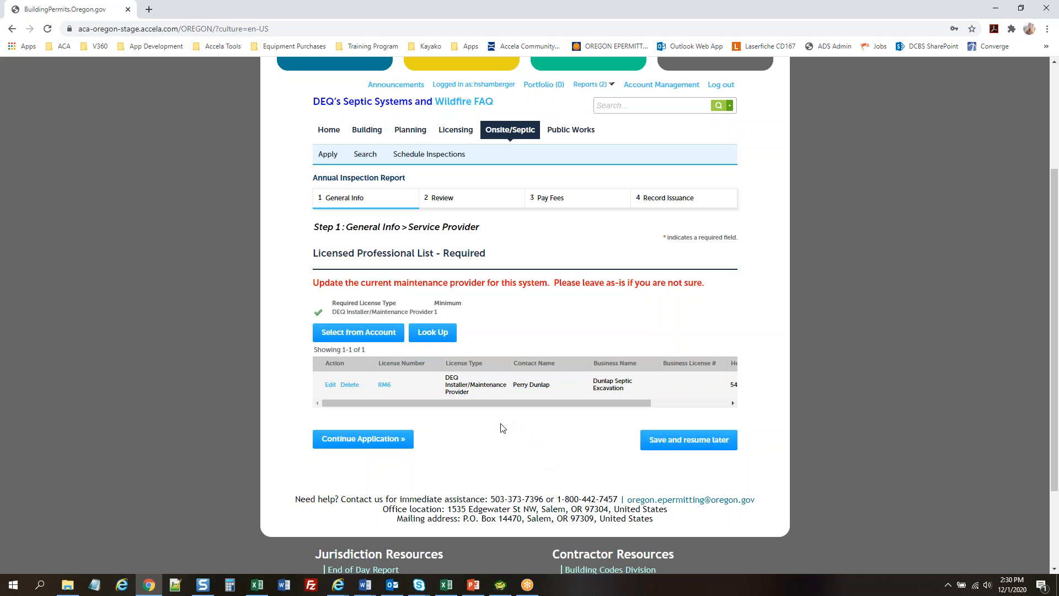
Continue through the Service Provider and Property Information pages to System Information
click(362, 439)
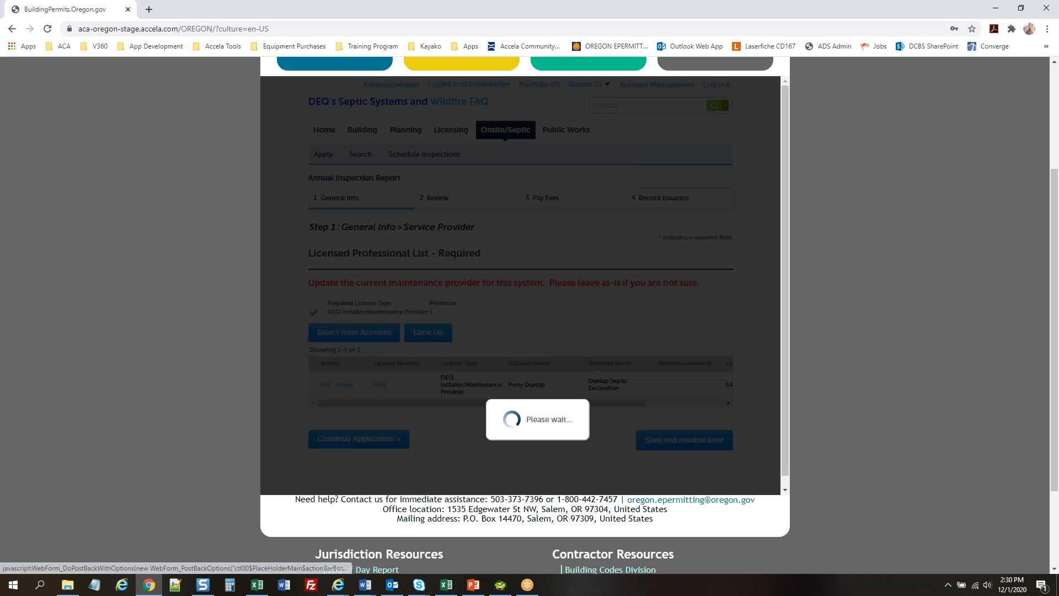
scroll(168, 338, down, 5)
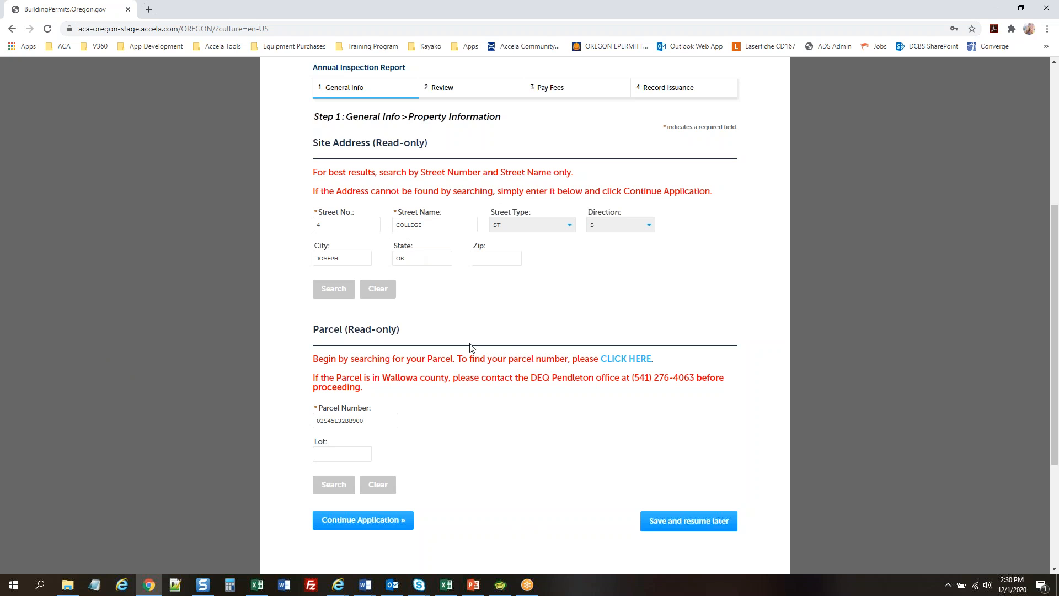
click(361, 521)
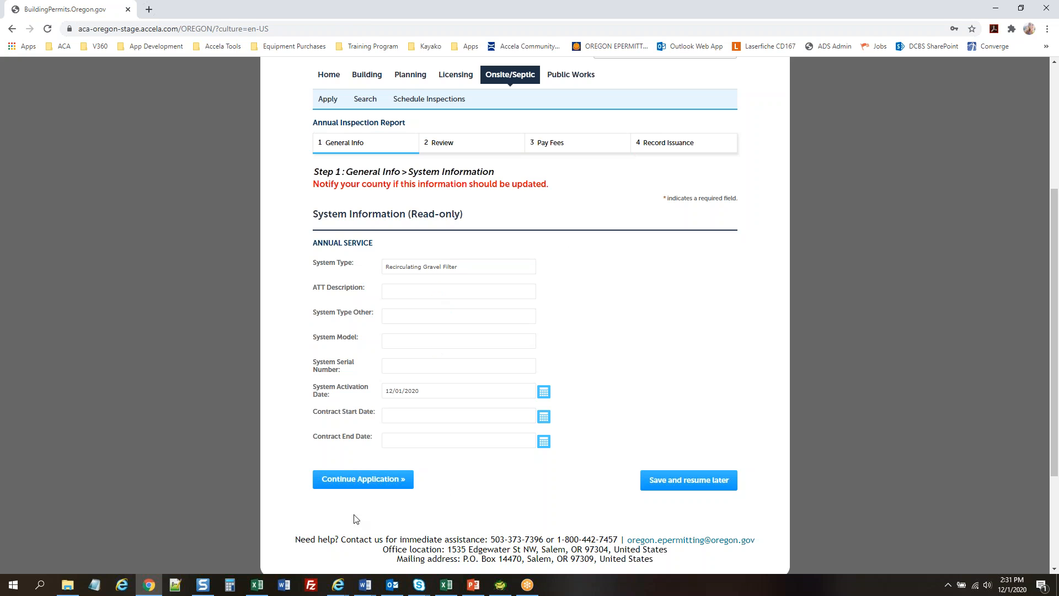
Answer Yes to requirements met, discharge to drain tiles, and sewage backup into plumbing
click(345, 480)
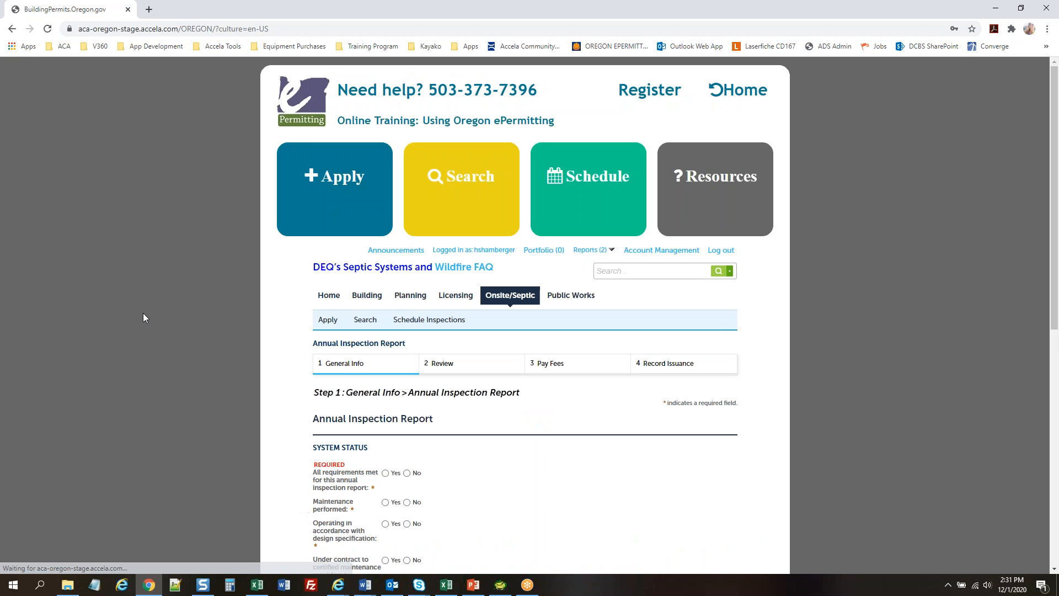
scroll(143, 313, down, 2)
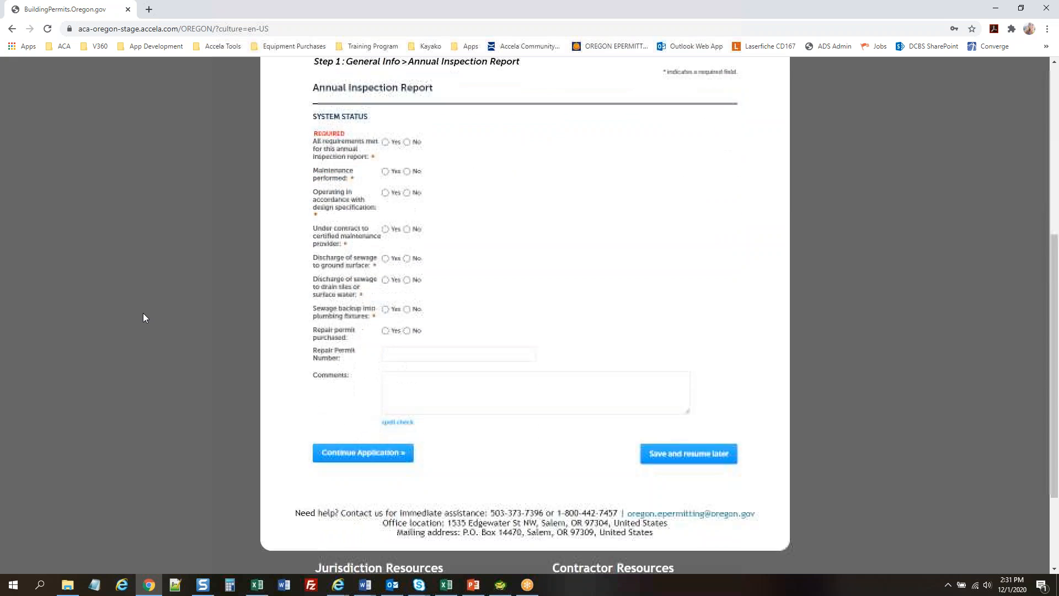
scroll(143, 313, up, 1)
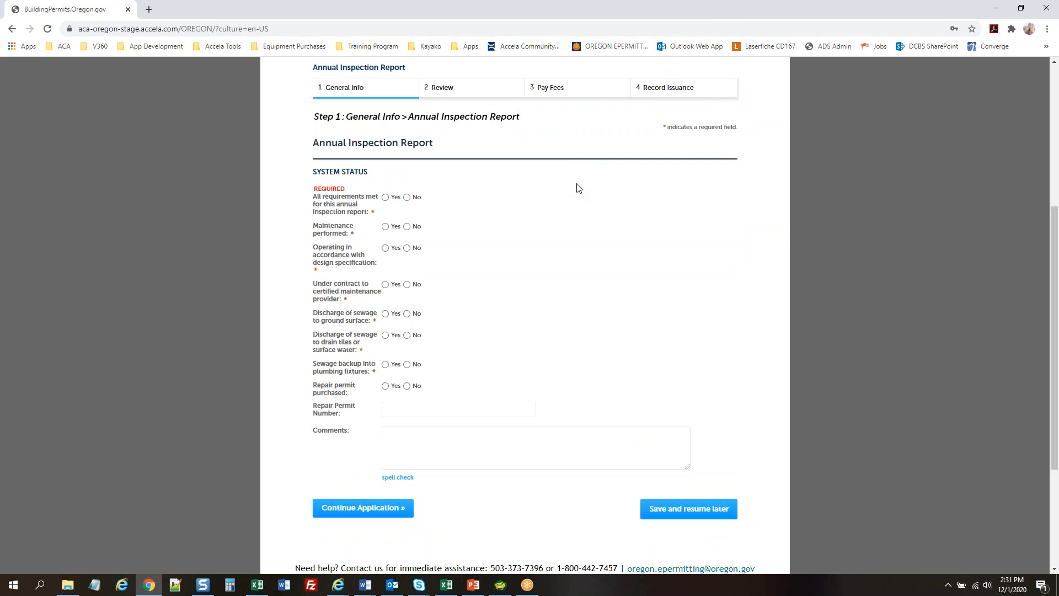
click(385, 198)
click(385, 335)
click(385, 365)
Comment on the wrong system type and pulling a construction permit tomorrow, fixing the spelling
click(439, 448)
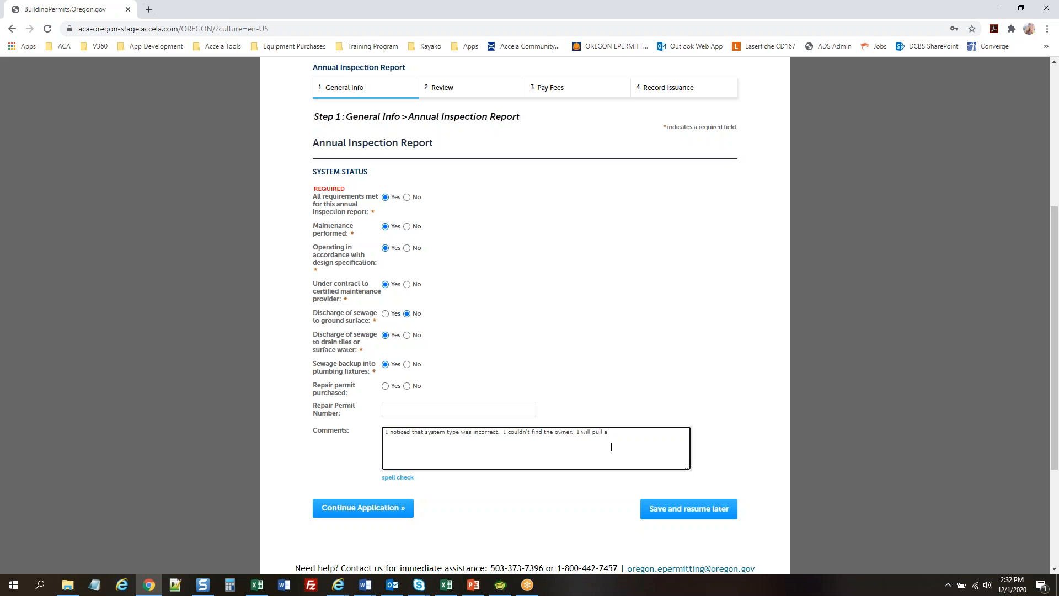
text(permit tomorrow.)
right_click(625, 432)
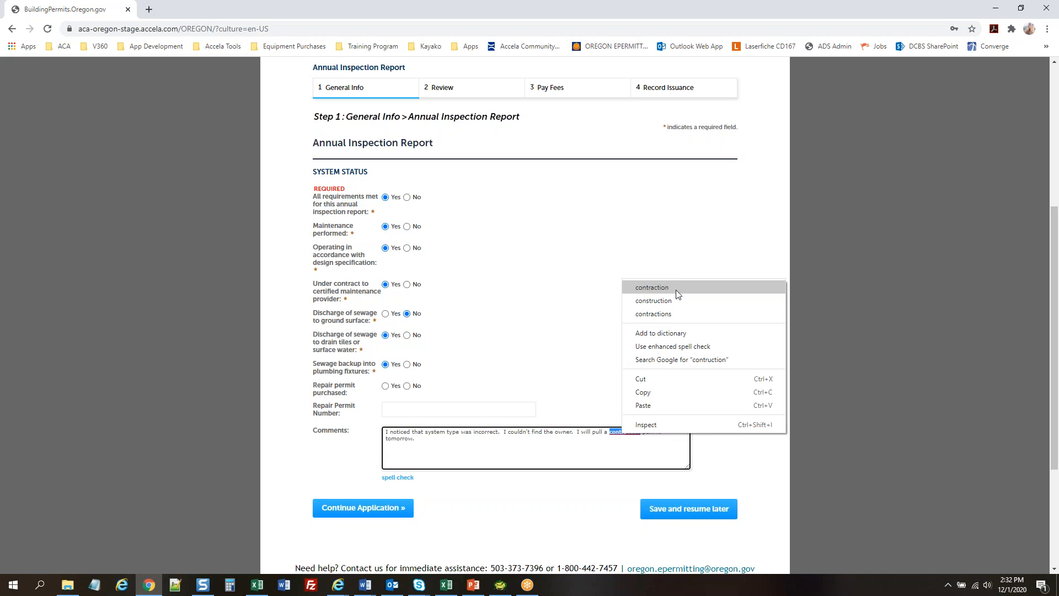
click(678, 285)
click(518, 504)
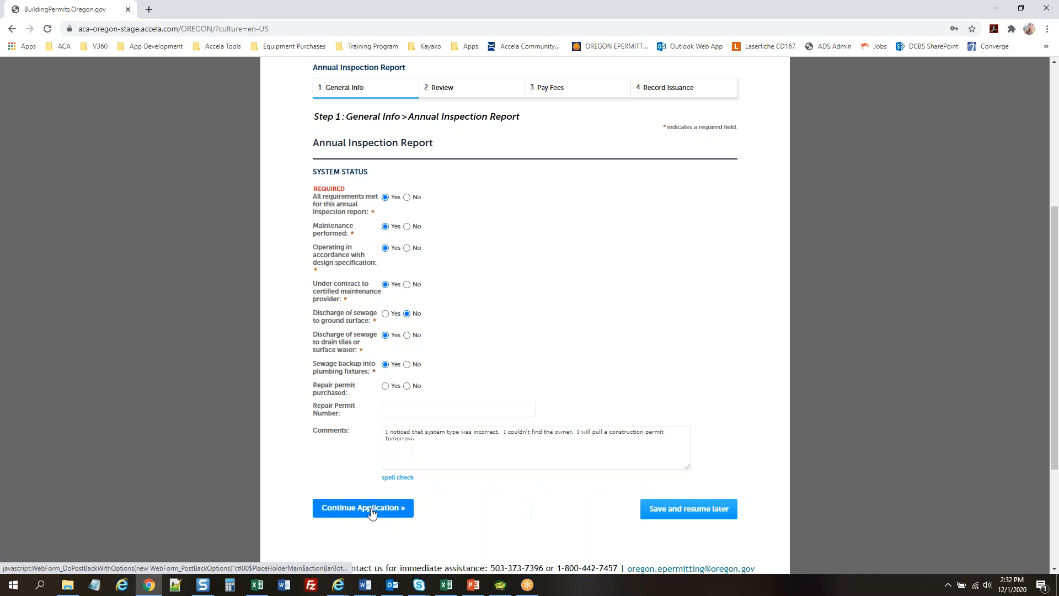
Submit the general info and scroll to the applicant on the Review step
click(349, 512)
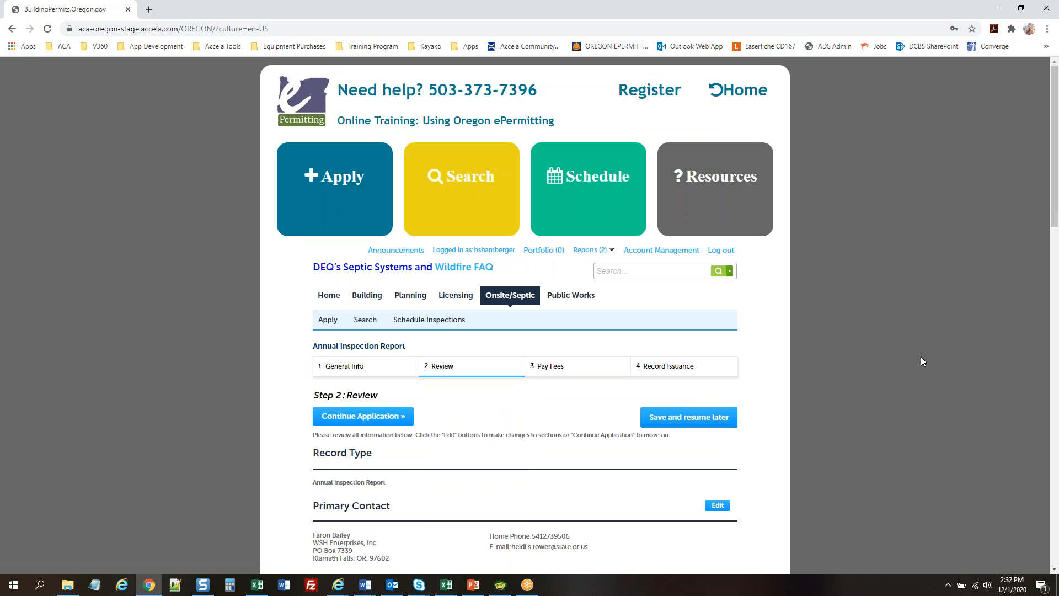
scroll(921, 361, down, 5)
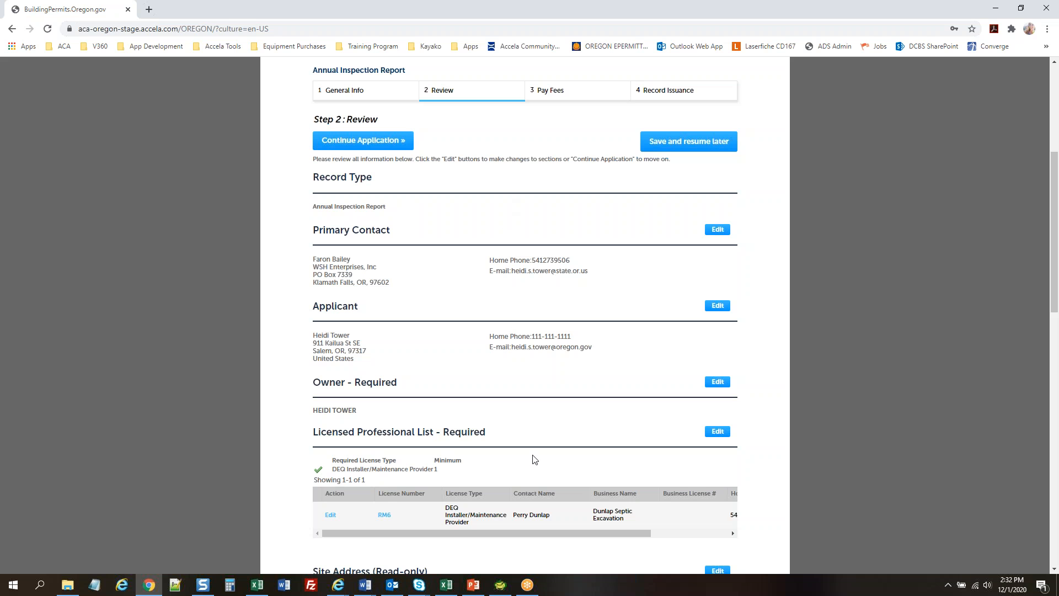
scroll(895, 403, down, 2)
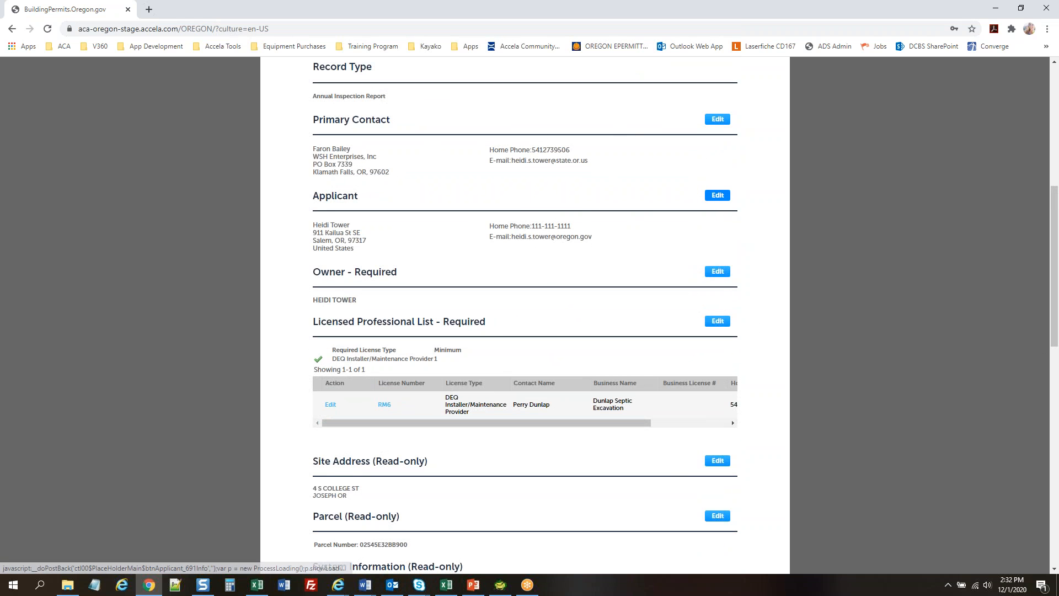
Replace the applicant's home phone number and save the contact
click(716, 197)
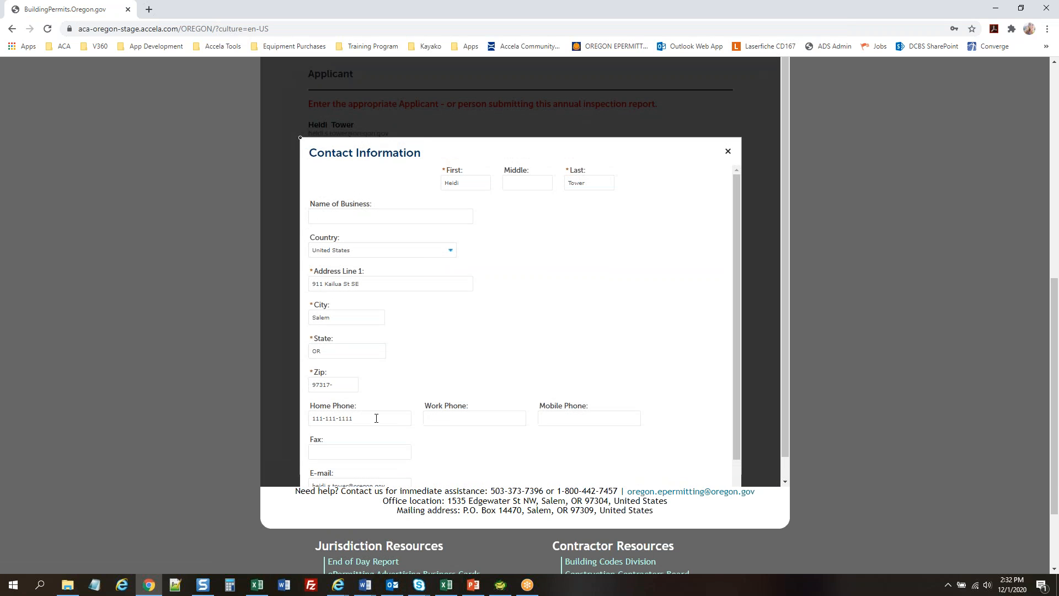
drag(354, 421, 292, 423)
text(222-222-2222)
scroll(461, 387, down, 1)
click(340, 481)
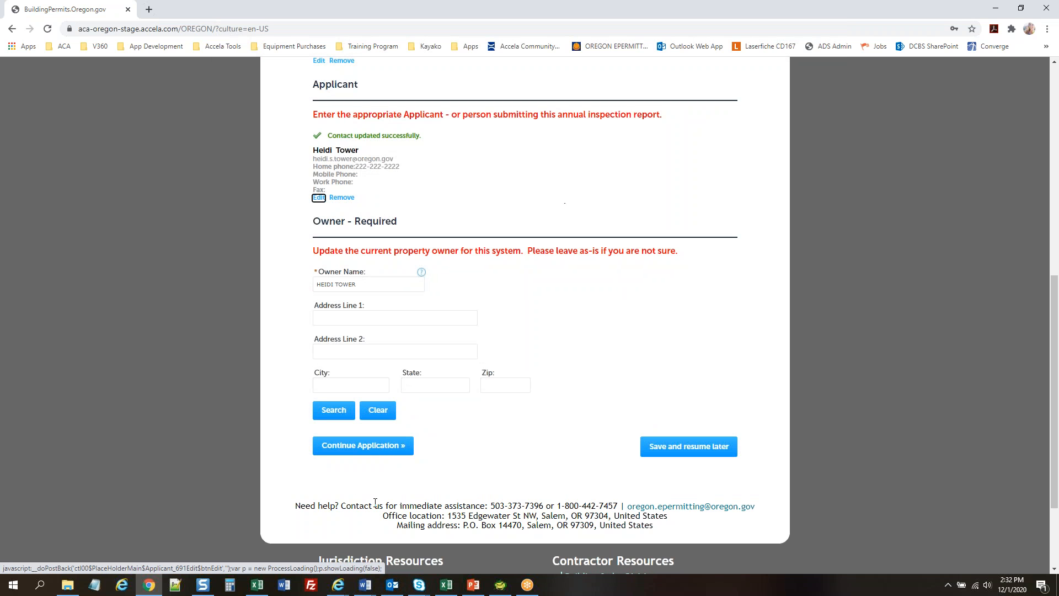
Return to the Review step and read through the application summary
click(364, 446)
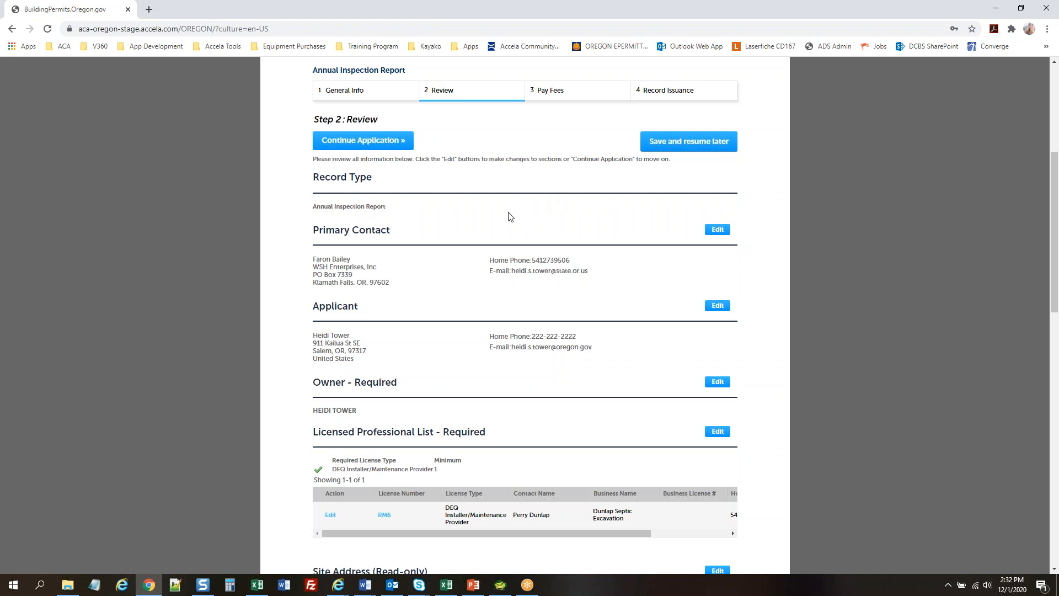
scroll(890, 248, down, 8)
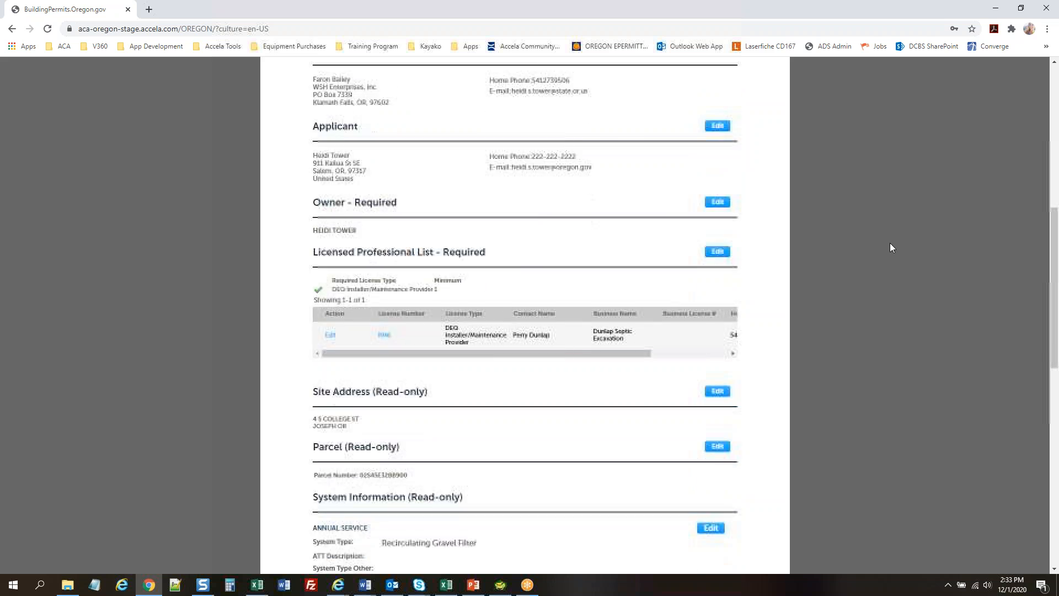
scroll(890, 244, down, 5)
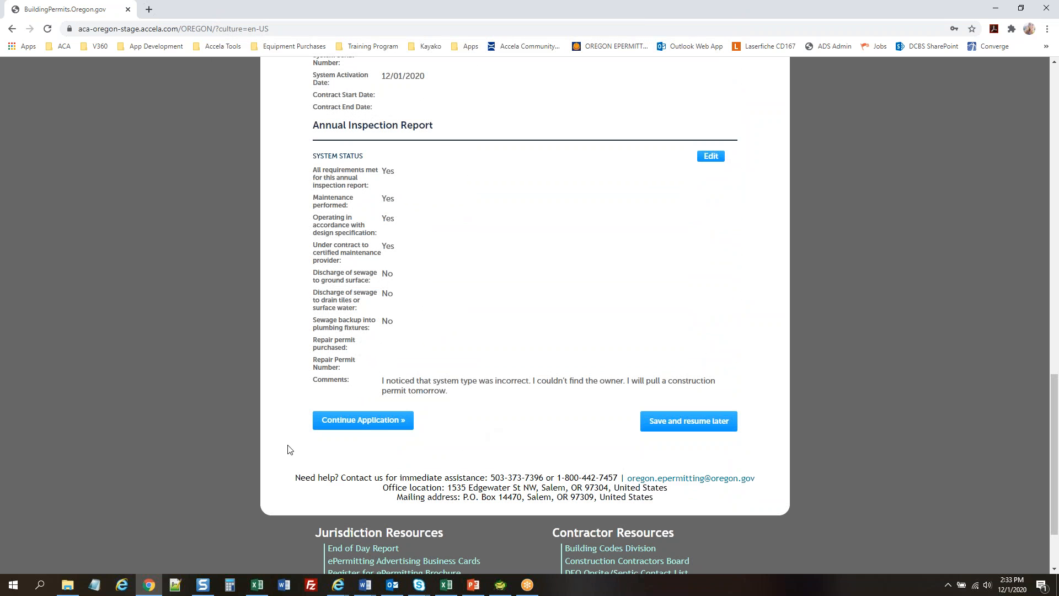
Continue from the review through the $62.00 fee summary to the payment form
click(336, 420)
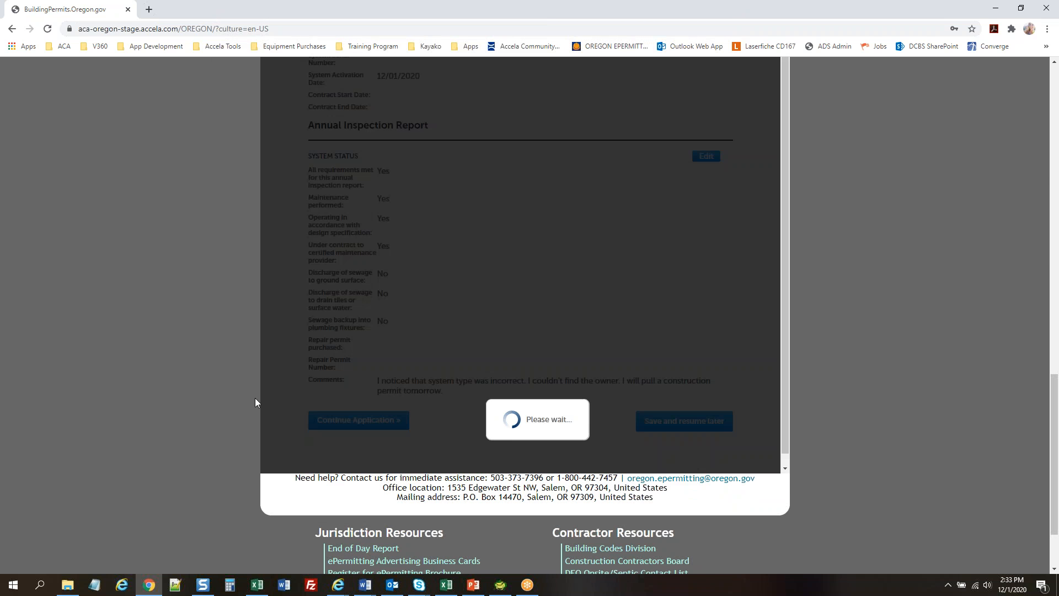
scroll(133, 318, down, 2)
scroll(134, 322, down, 1)
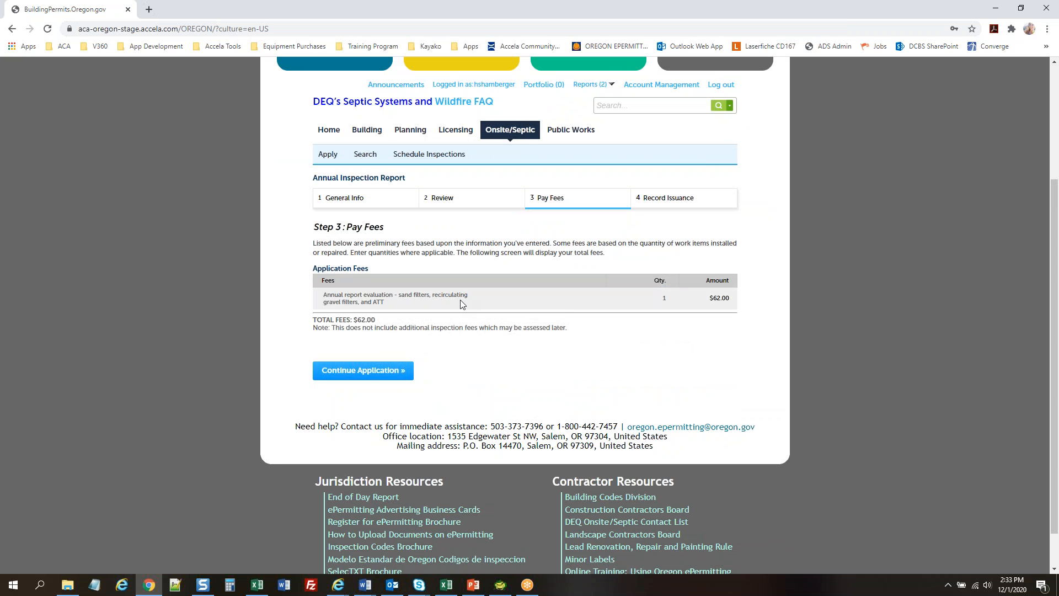
click(368, 375)
scroll(172, 299, down, 5)
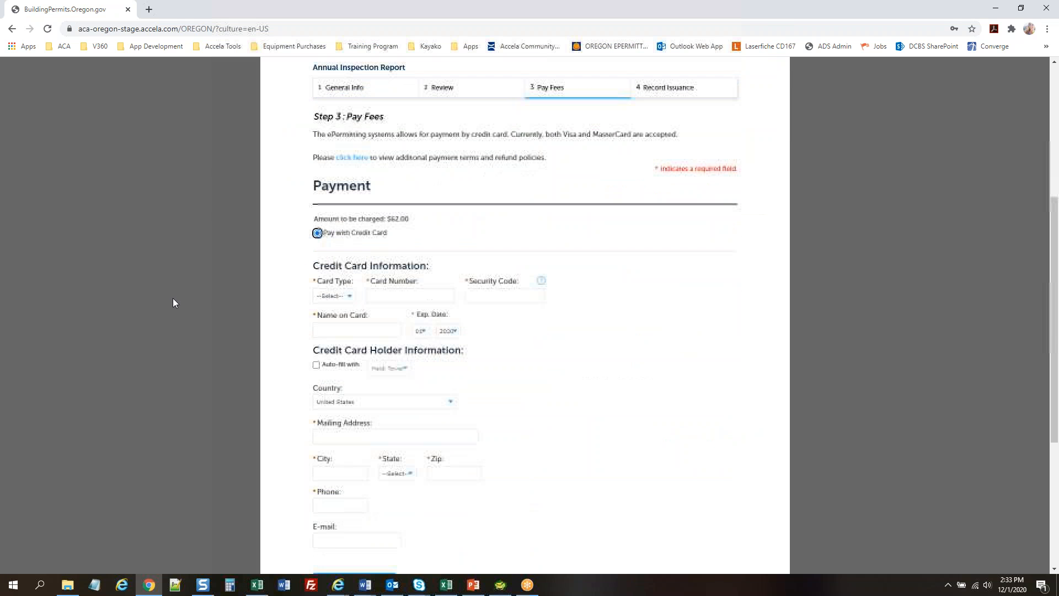
Pay by Visa with saved card details, the card security code, and auto-filled cardholder address
click(340, 296)
click(336, 329)
click(408, 295)
click(422, 319)
click(497, 295)
text(123)
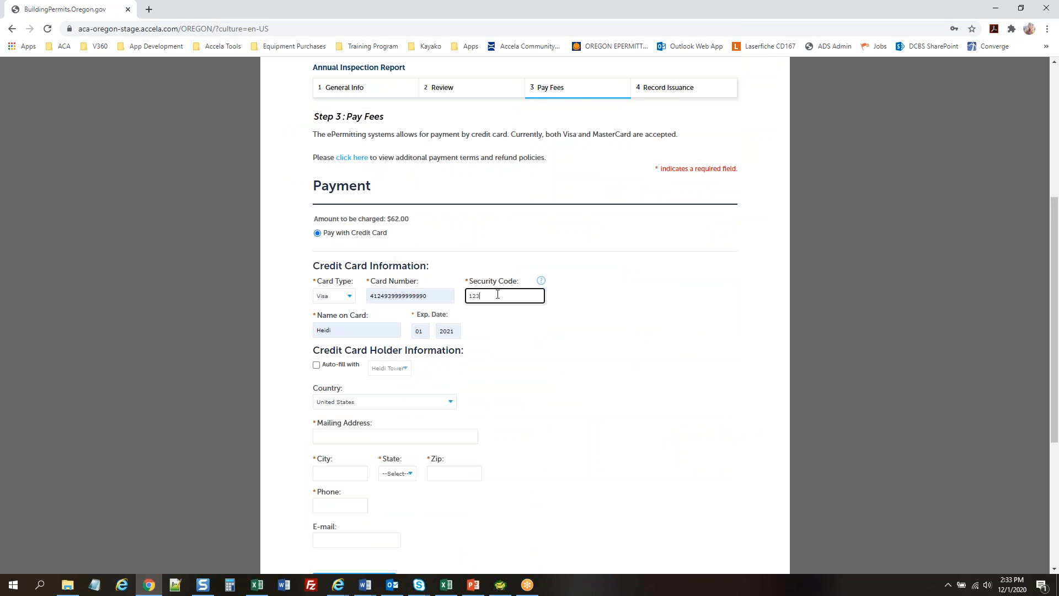
click(316, 364)
scroll(551, 380, down, 3)
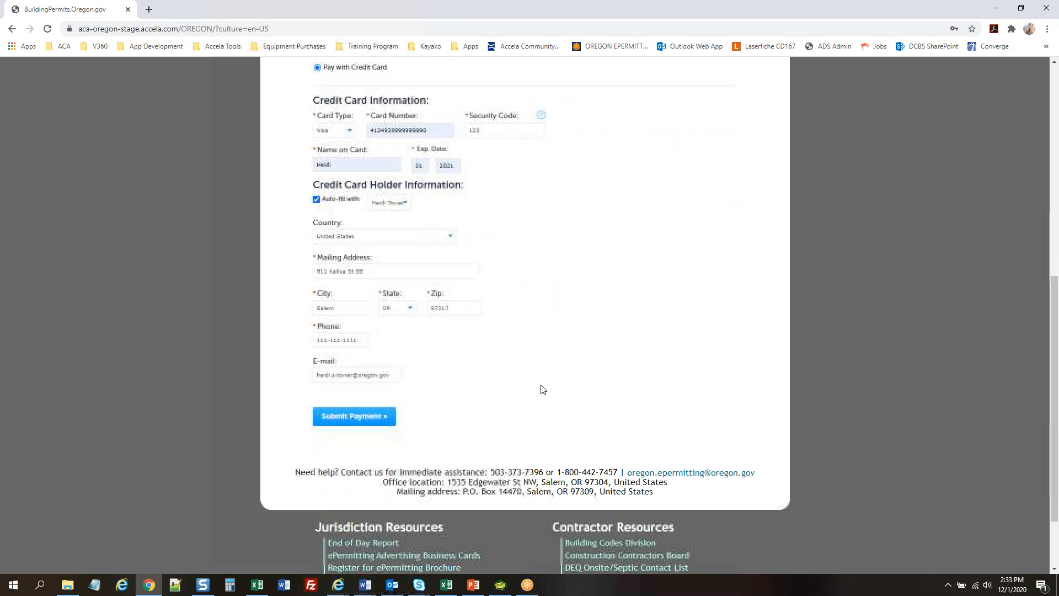
click(362, 418)
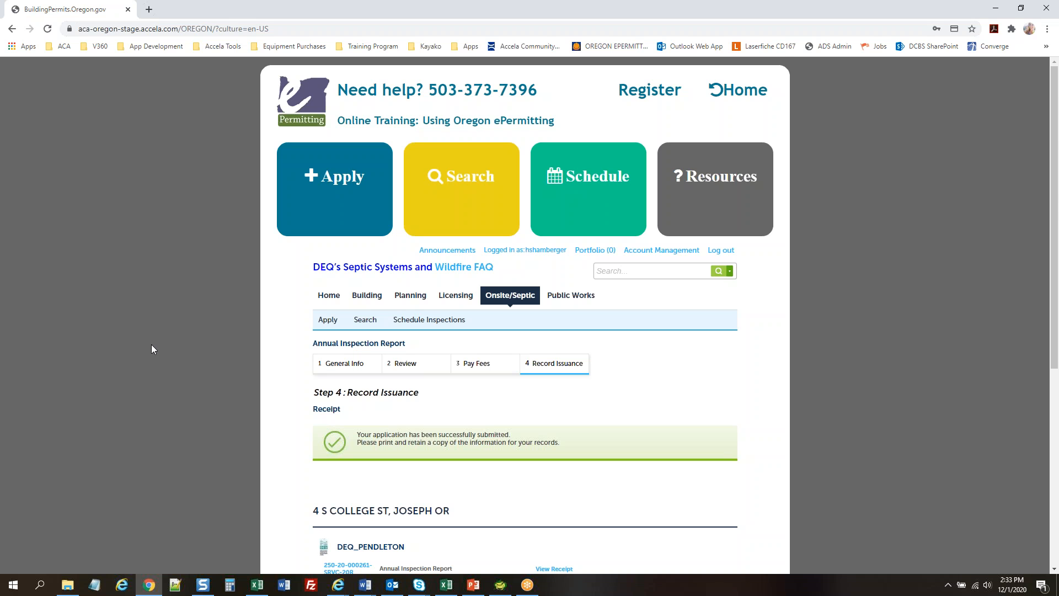
Review the Record Issuance receipt, then switch back to the Accela Automation record list
scroll(151, 345, down, 4)
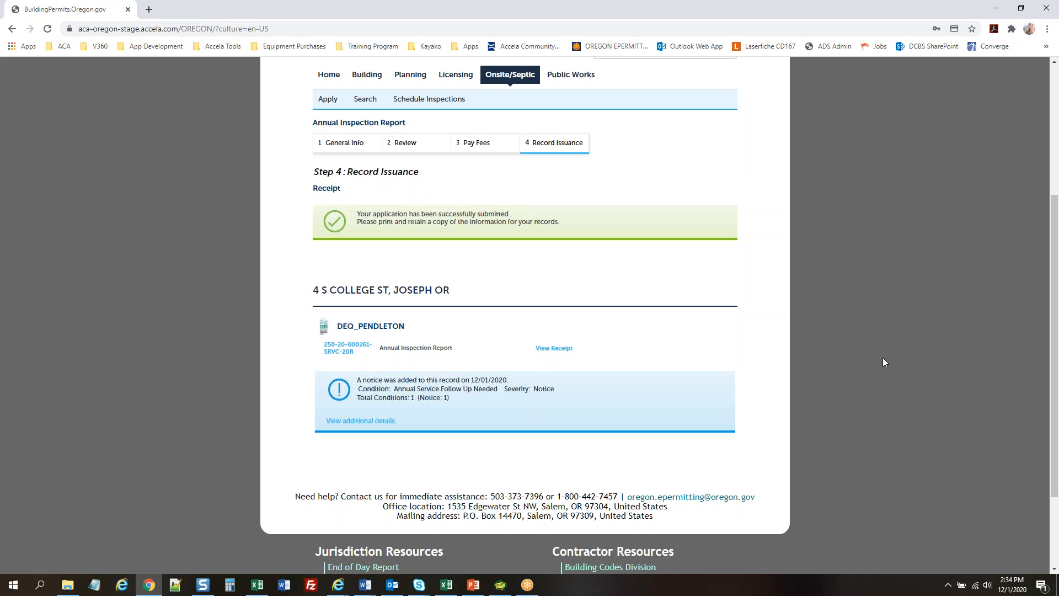
scroll(883, 362, up, 1)
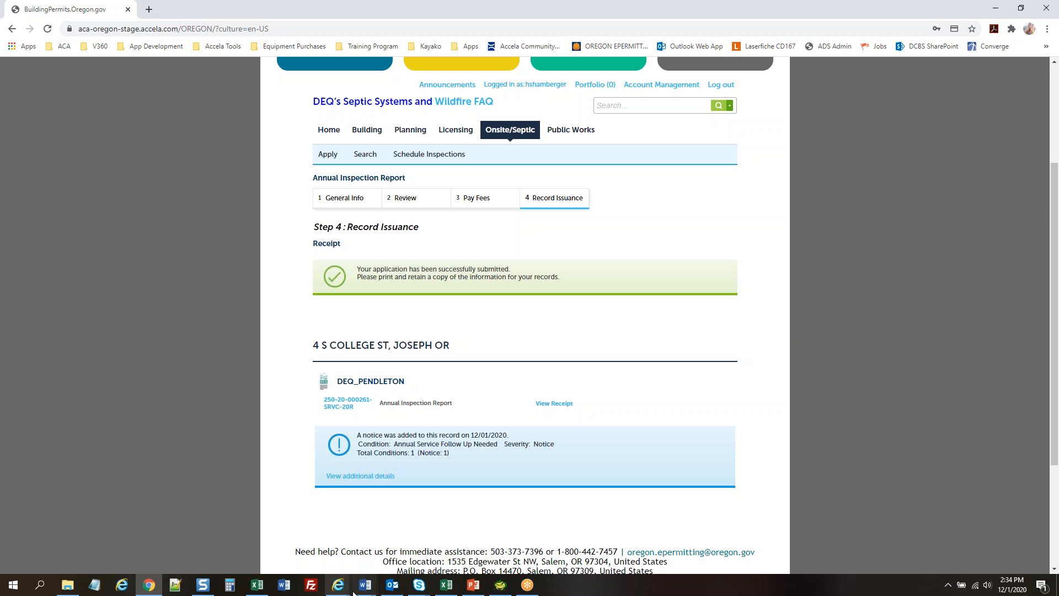
mouse_move(338, 584)
click(294, 554)
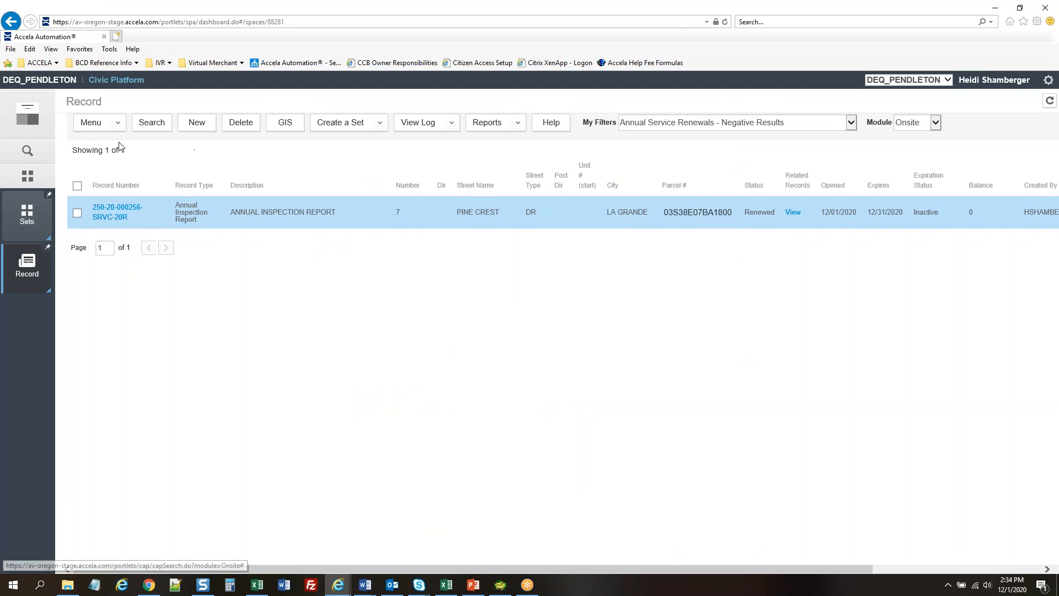
Filter records by 'Annual Service Renewals - Submitted Online in Past 90 Days' and select the new report
click(812, 128)
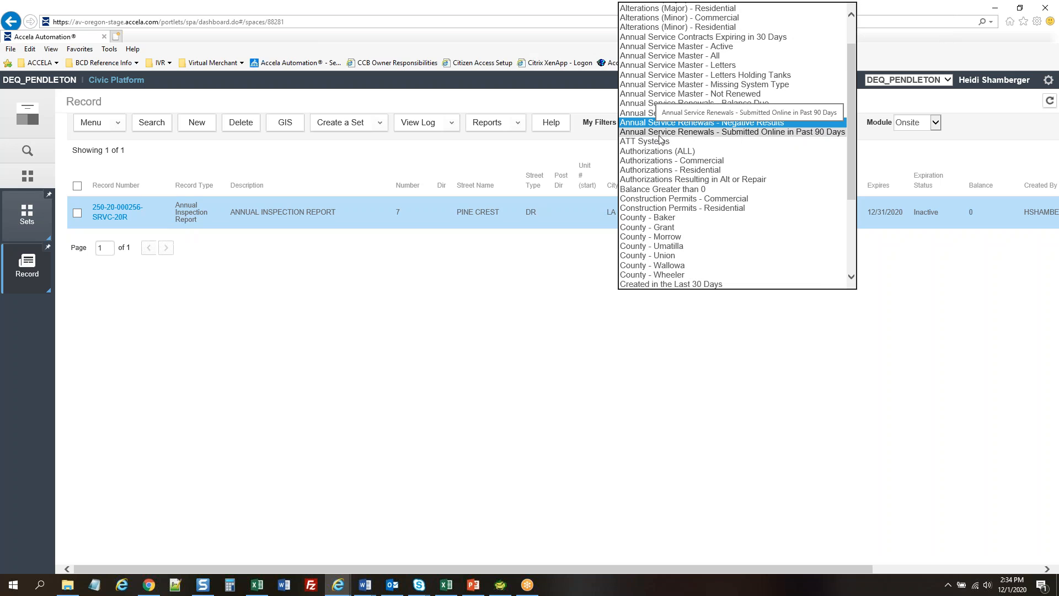
click(722, 132)
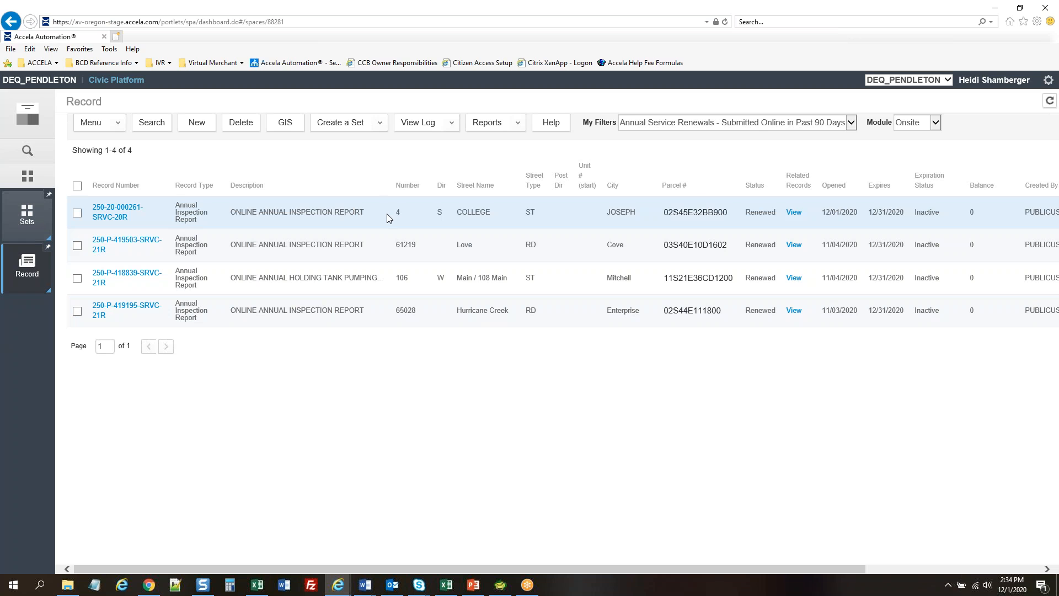
click(386, 214)
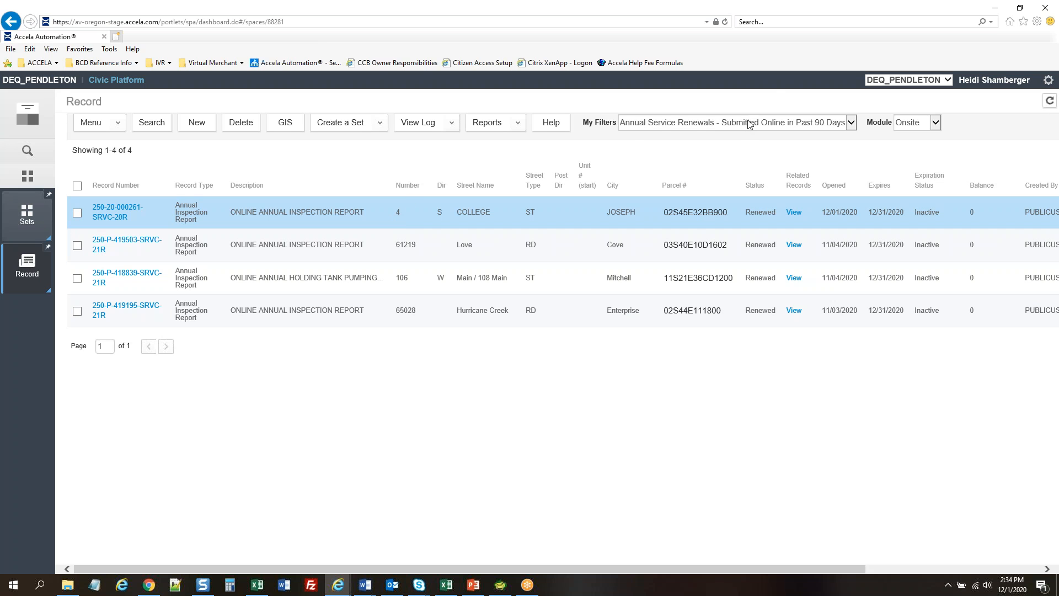
click(27, 177)
click(94, 284)
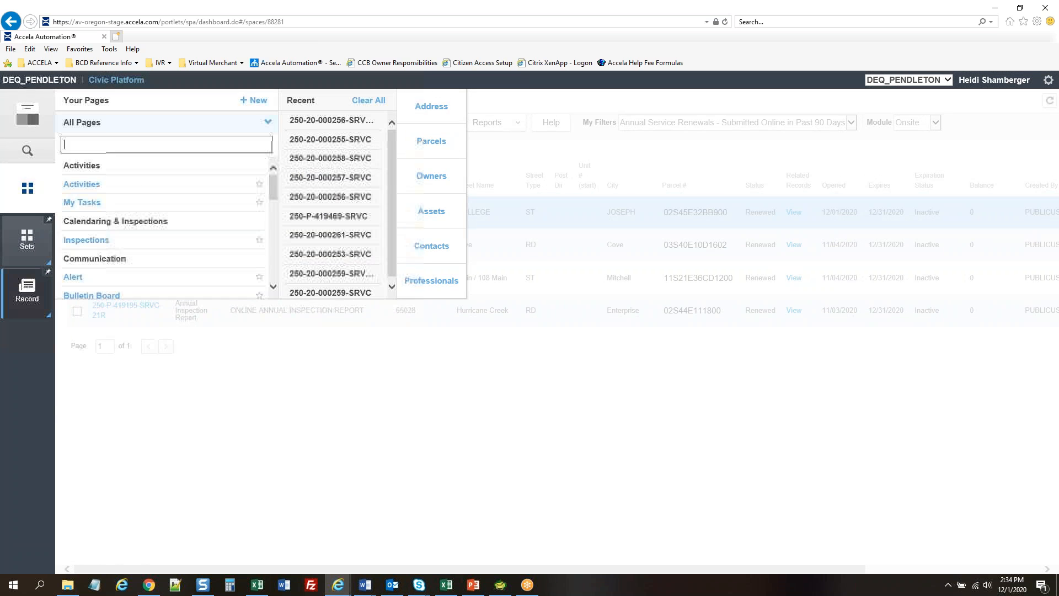
scroll(159, 220, down, 1)
click(73, 255)
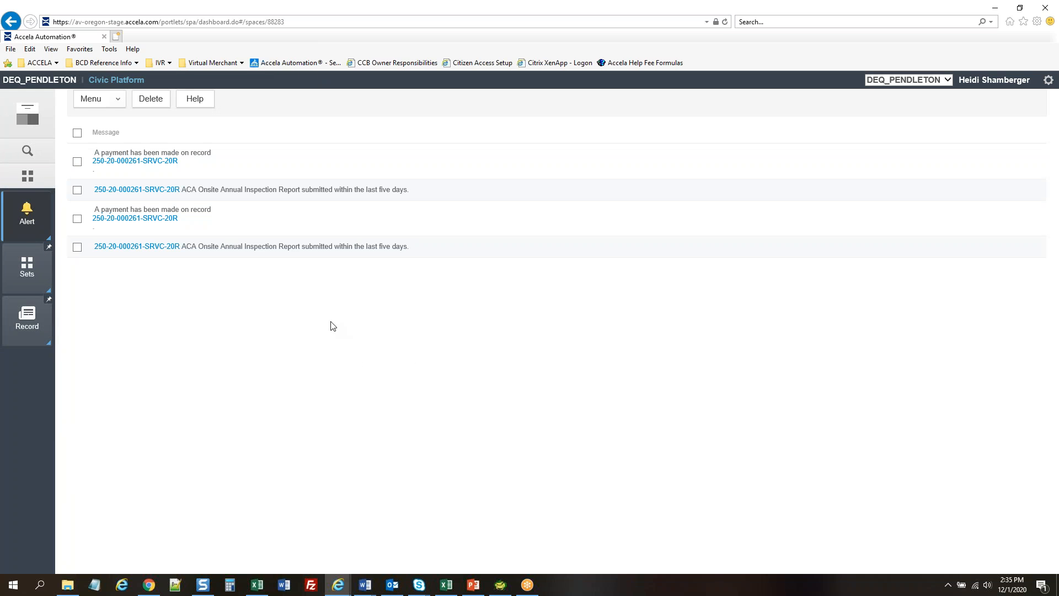
Return to the record list showing the report as Renewed, then bring back the ePermitting receipt
click(28, 328)
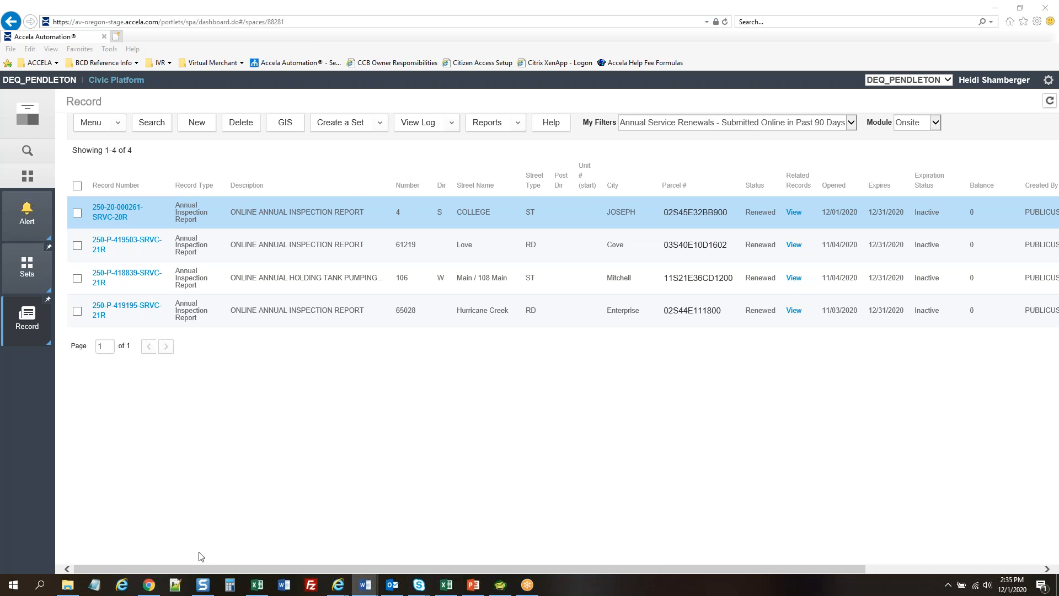
click(149, 584)
scroll(796, 304, up, 3)
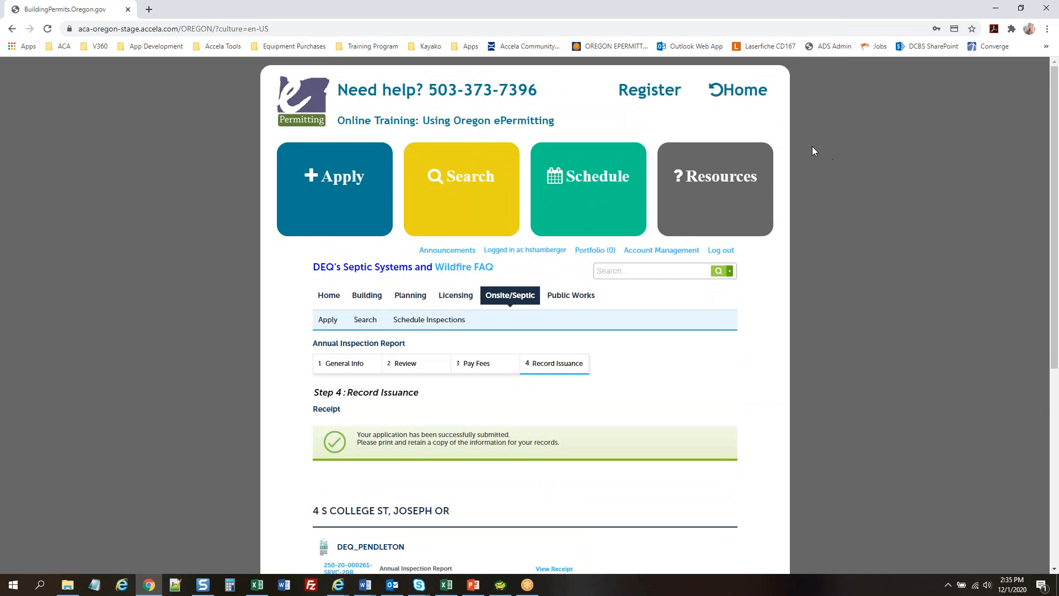
Open the Online Training guide in a new tab and browse its contents
click(375, 127)
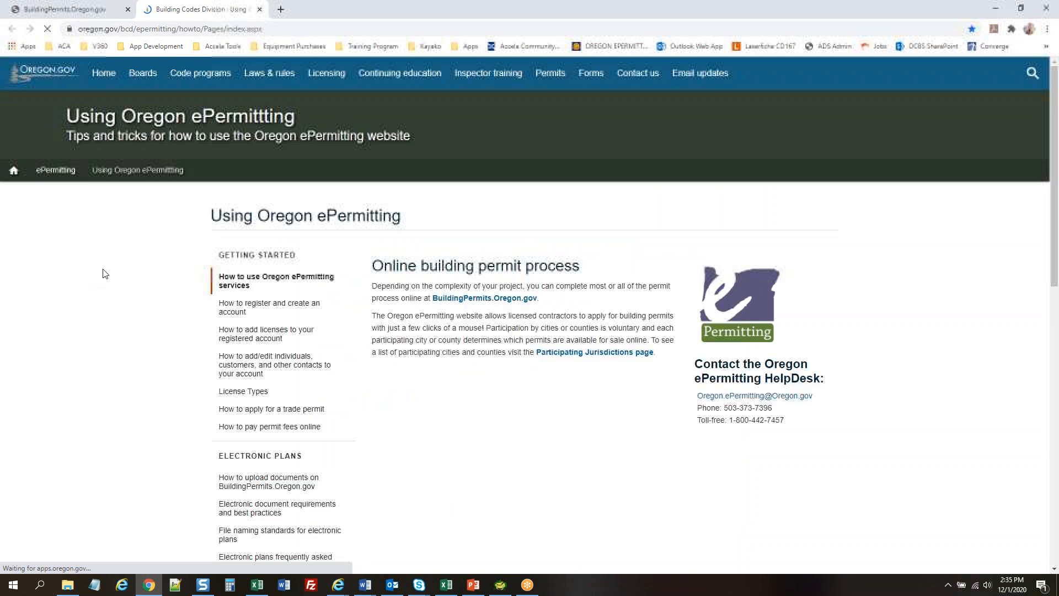
scroll(921, 326, down, 2)
scroll(910, 325, down, 2)
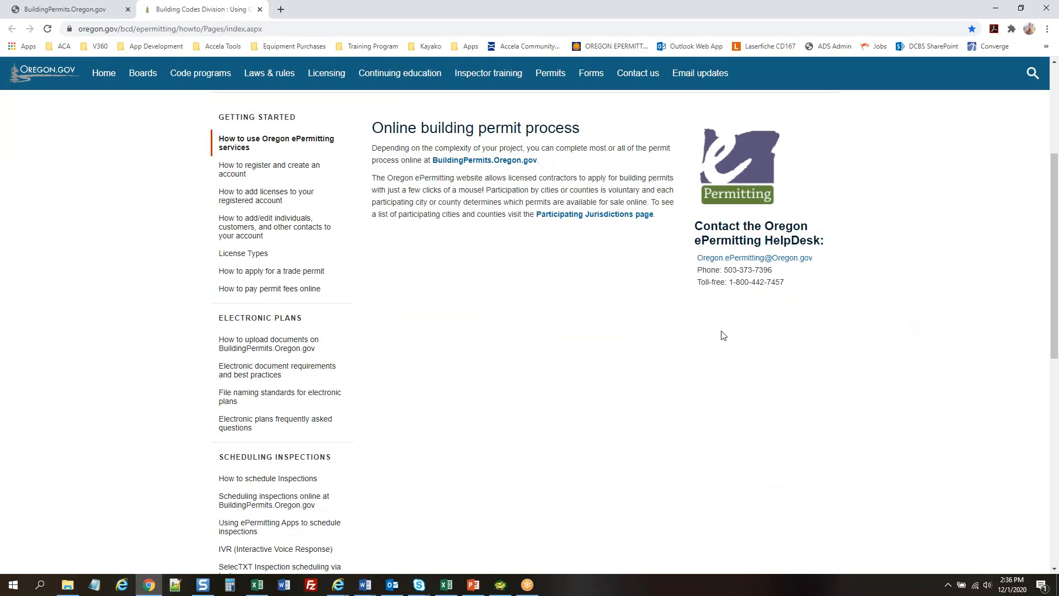
scroll(433, 284, down, 7)
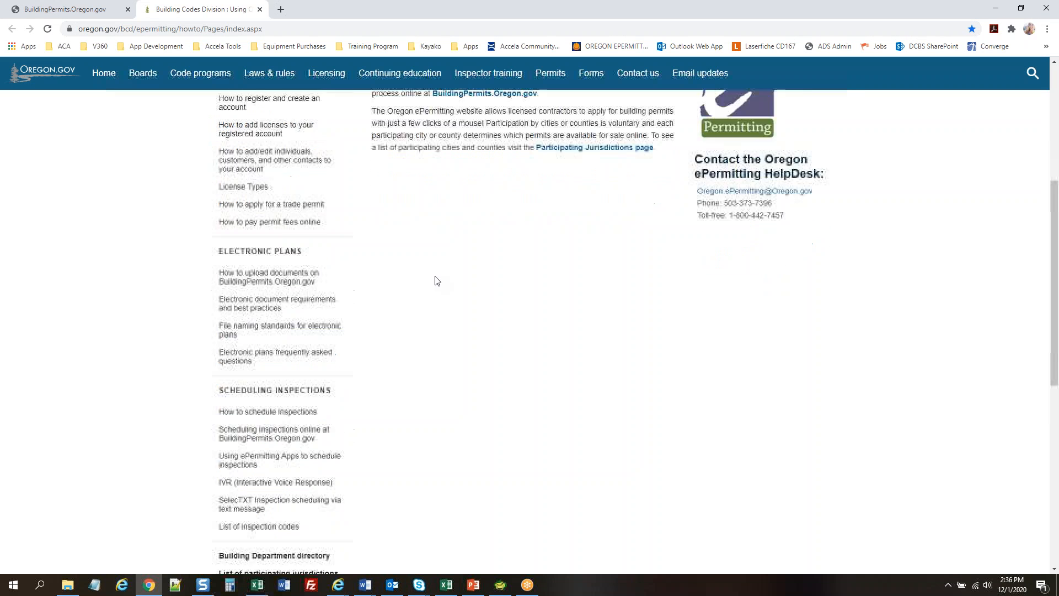
scroll(436, 279, up, 1)
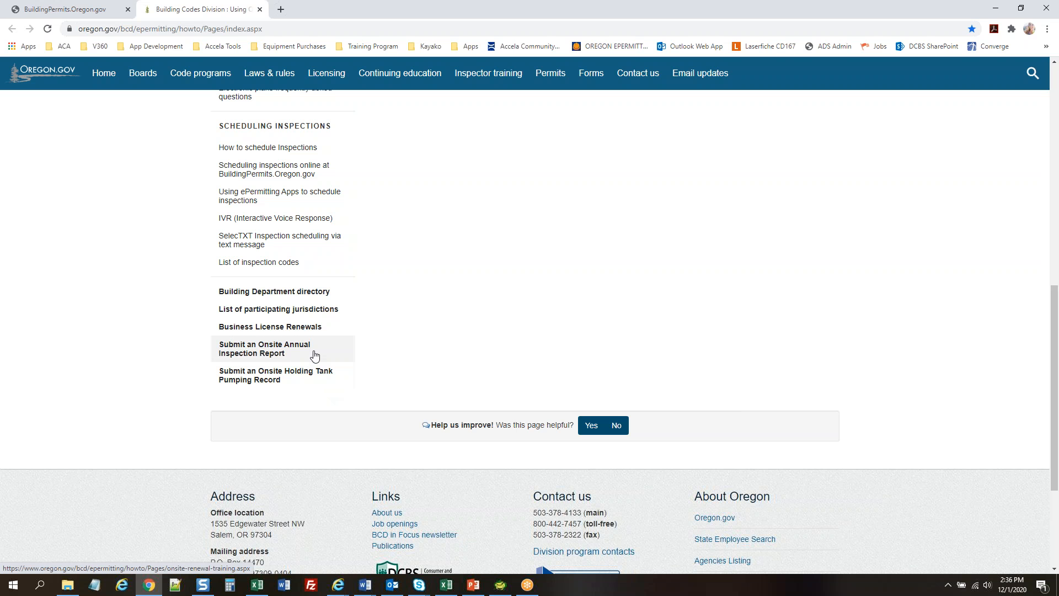
Read the 'Submit an Onsite Holding Tank Pumping Record' guide, then return to the receipt tab
click(303, 381)
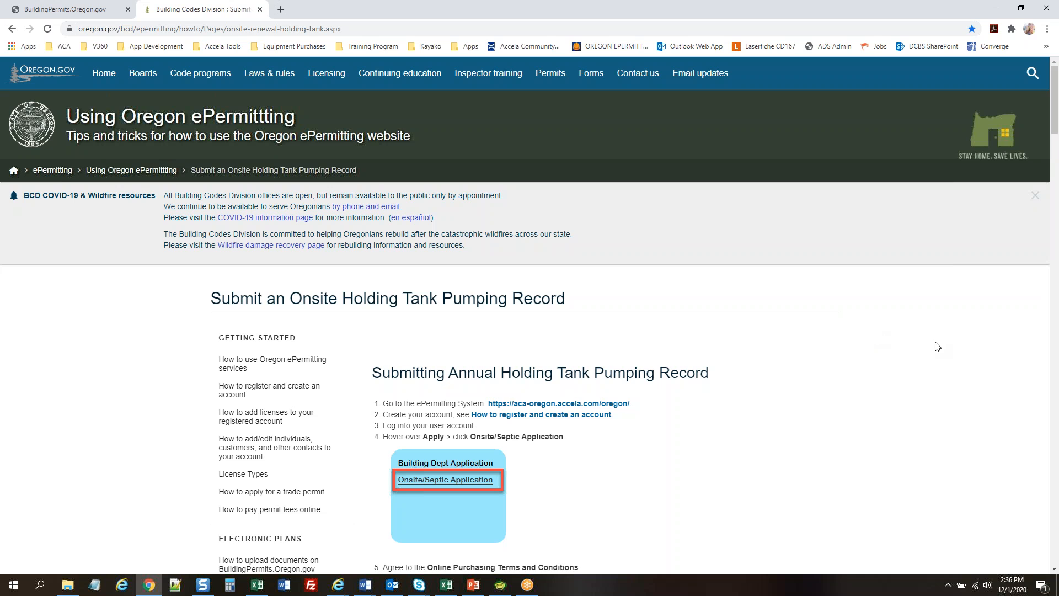
scroll(885, 368, down, 2)
scroll(886, 368, down, 3)
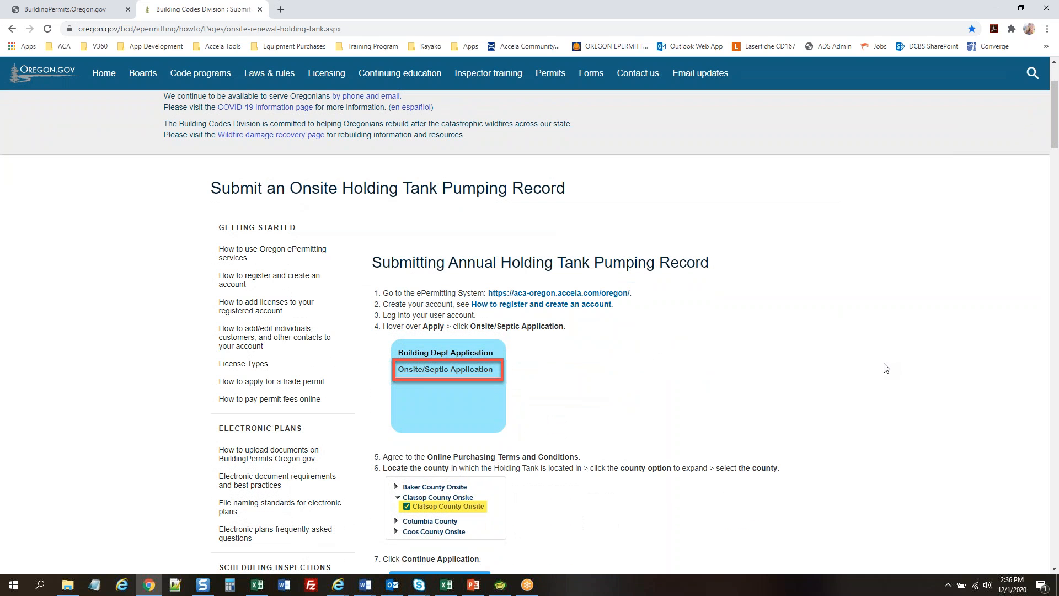
scroll(886, 368, down, 4)
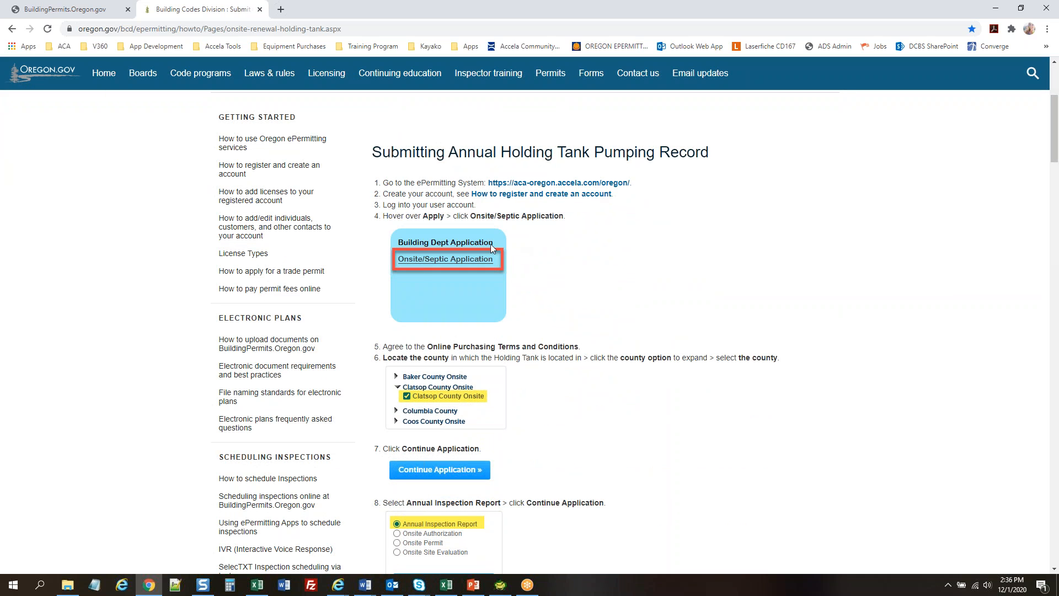
scroll(884, 346, down, 2)
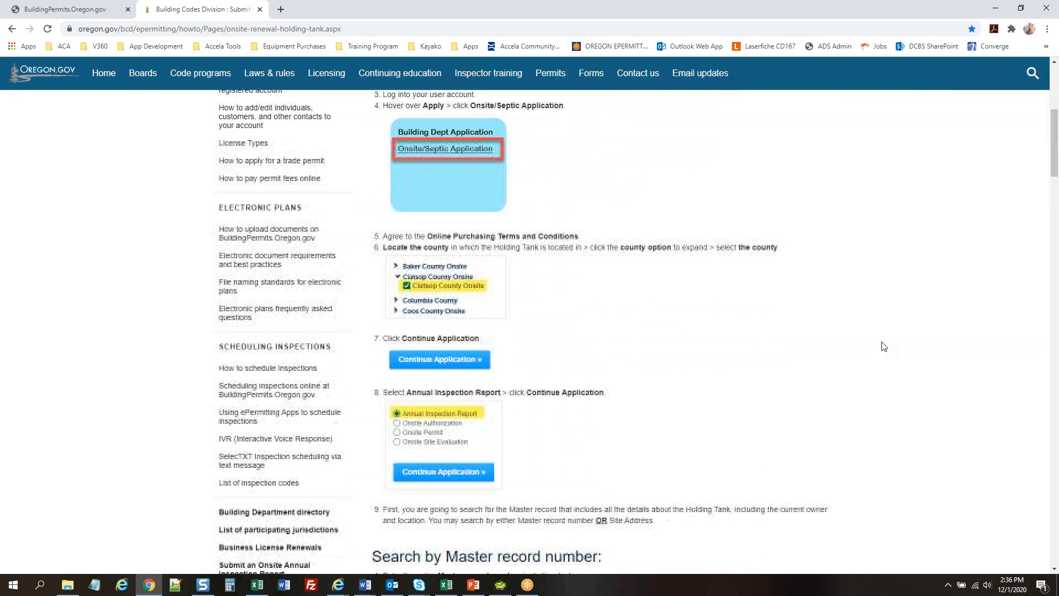
scroll(884, 347, down, 15)
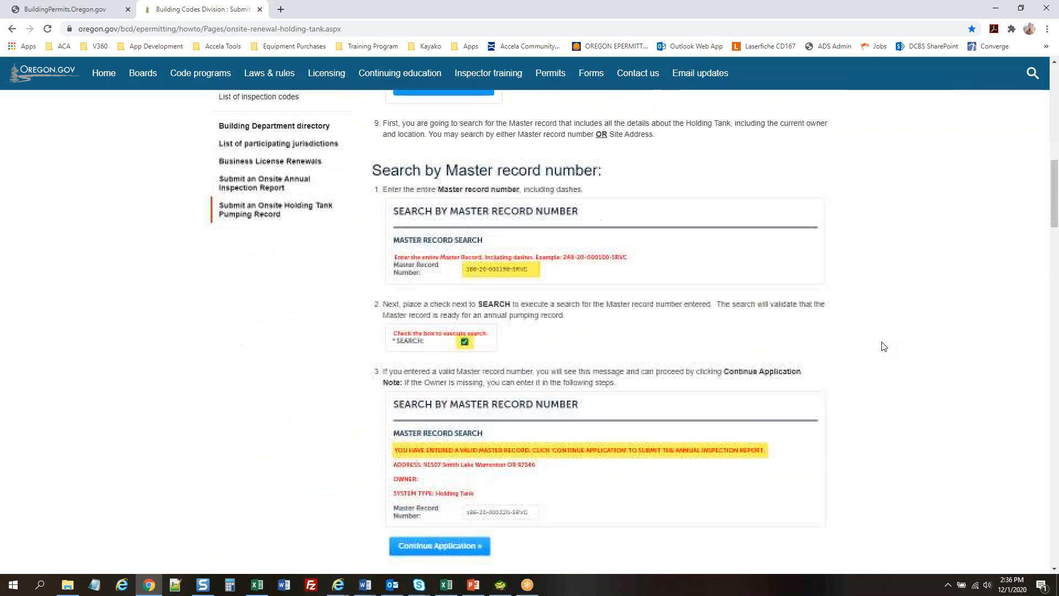
scroll(884, 346, down, 5)
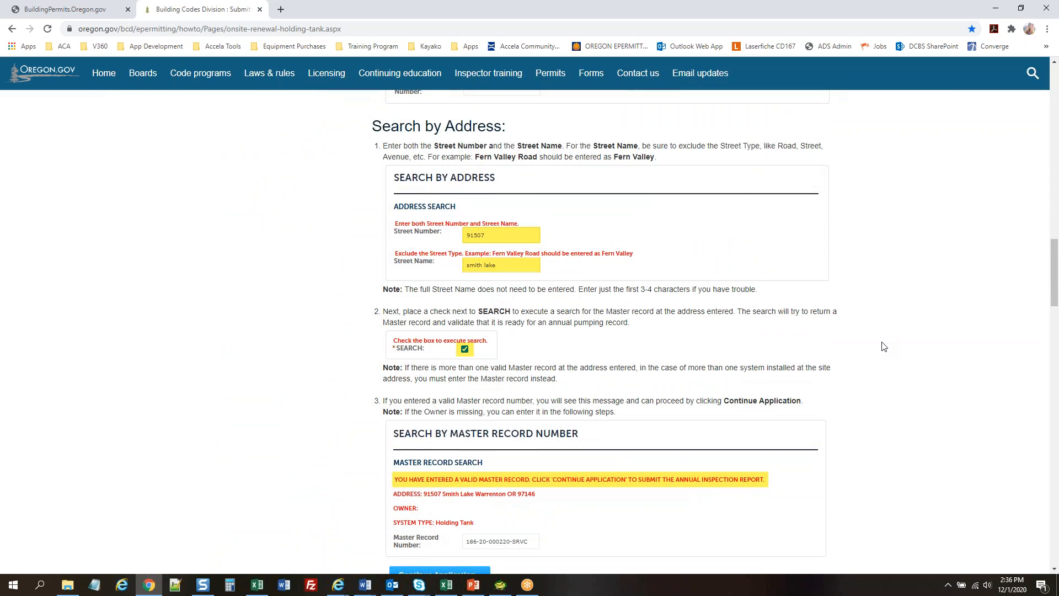
scroll(922, 345, up, 20)
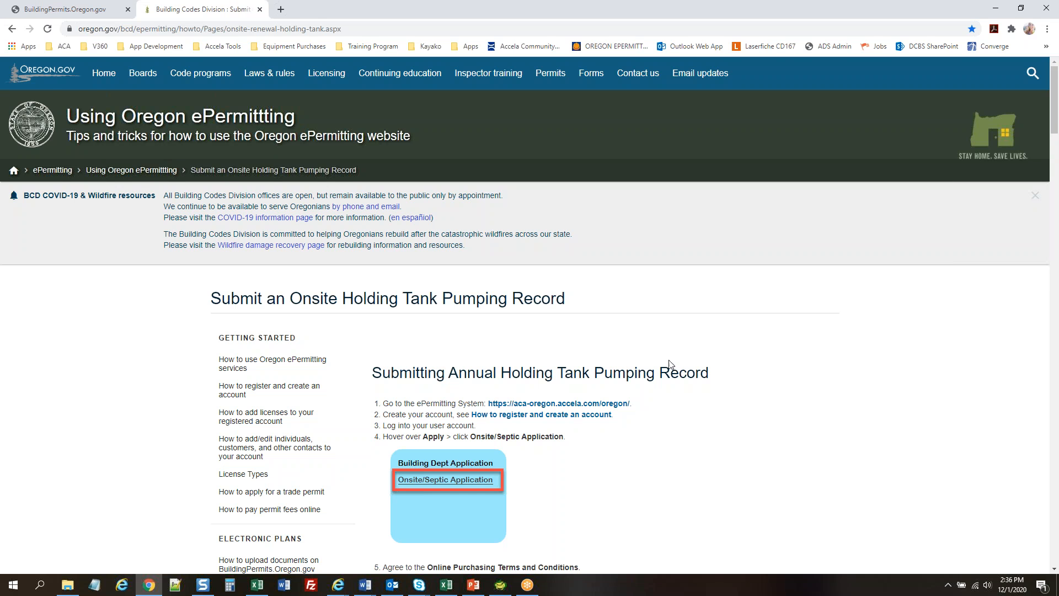
scroll(783, 336, down, 1)
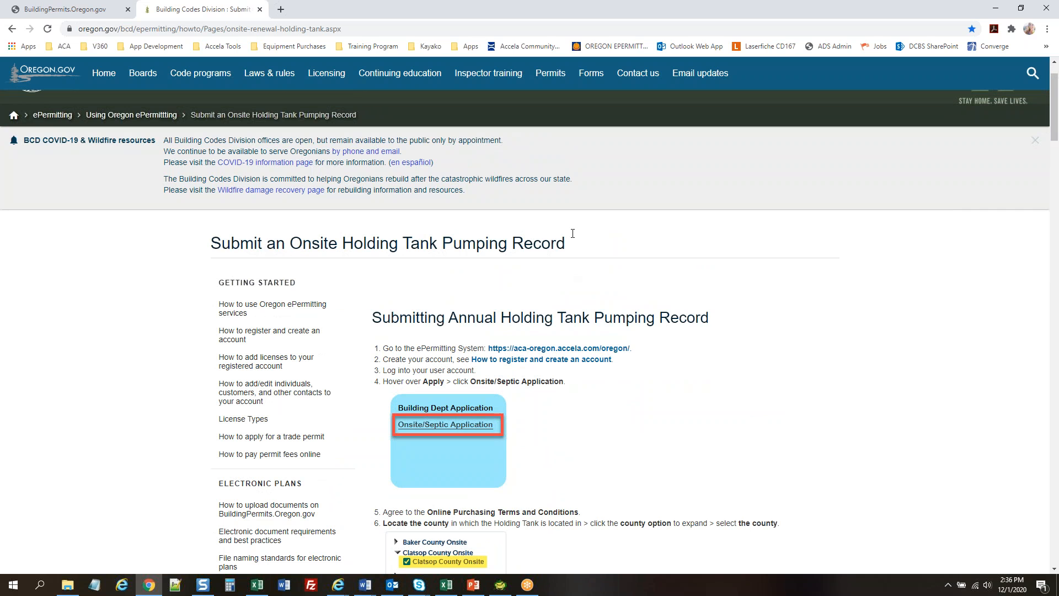
click(76, 9)
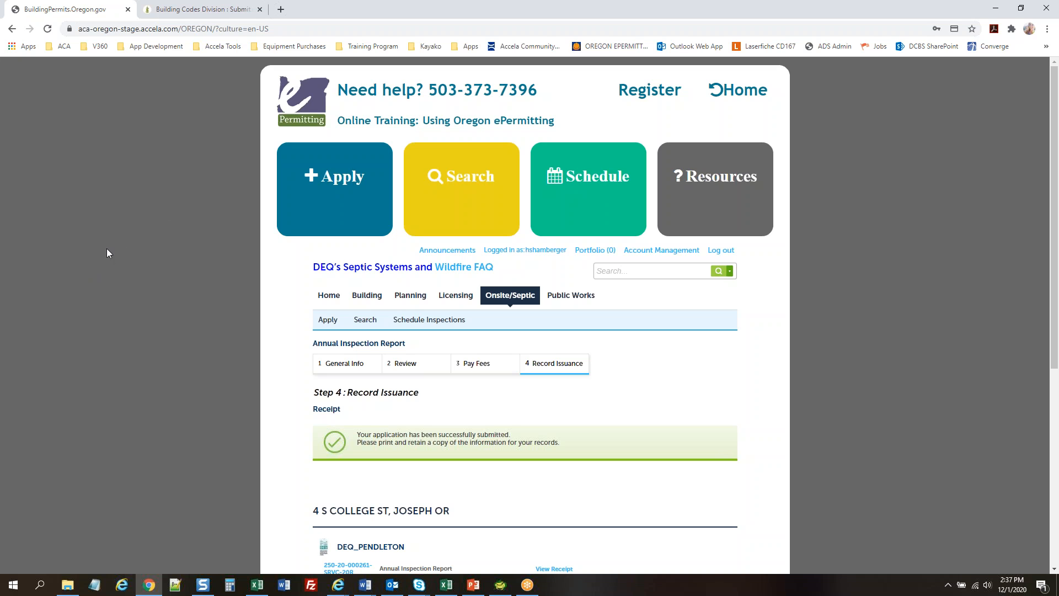
Start a new Onsite/Septic application and accept the online purchasing terms
mouse_move(321, 196)
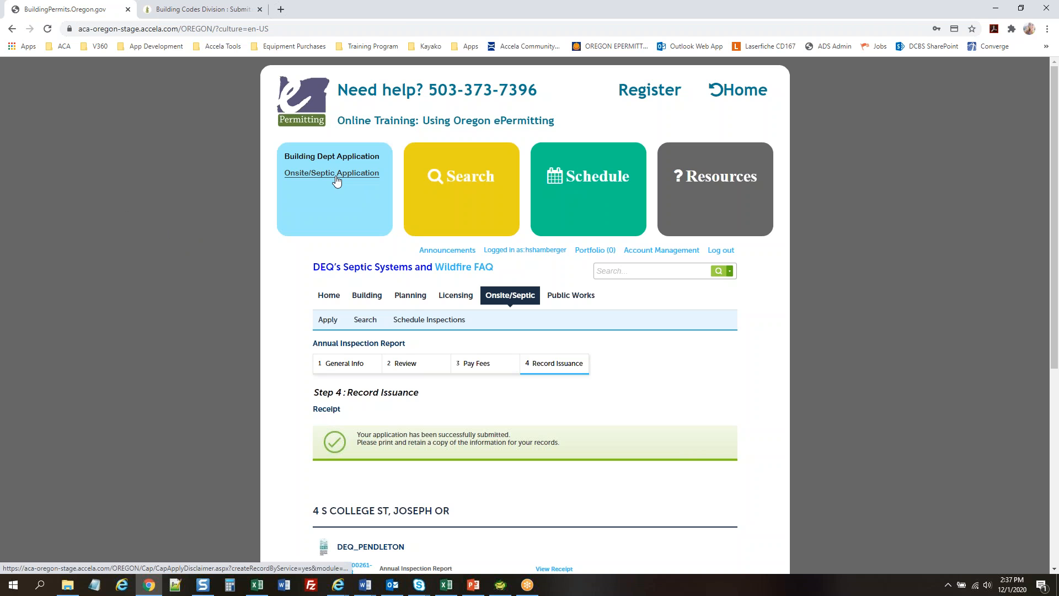
click(335, 177)
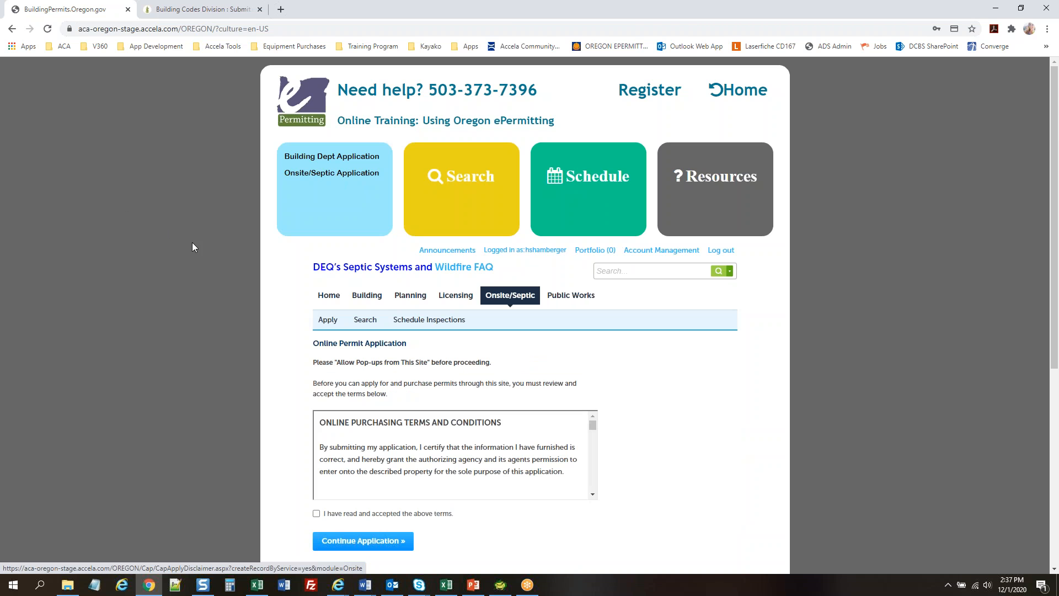
scroll(157, 251, down, 1)
click(341, 458)
click(353, 487)
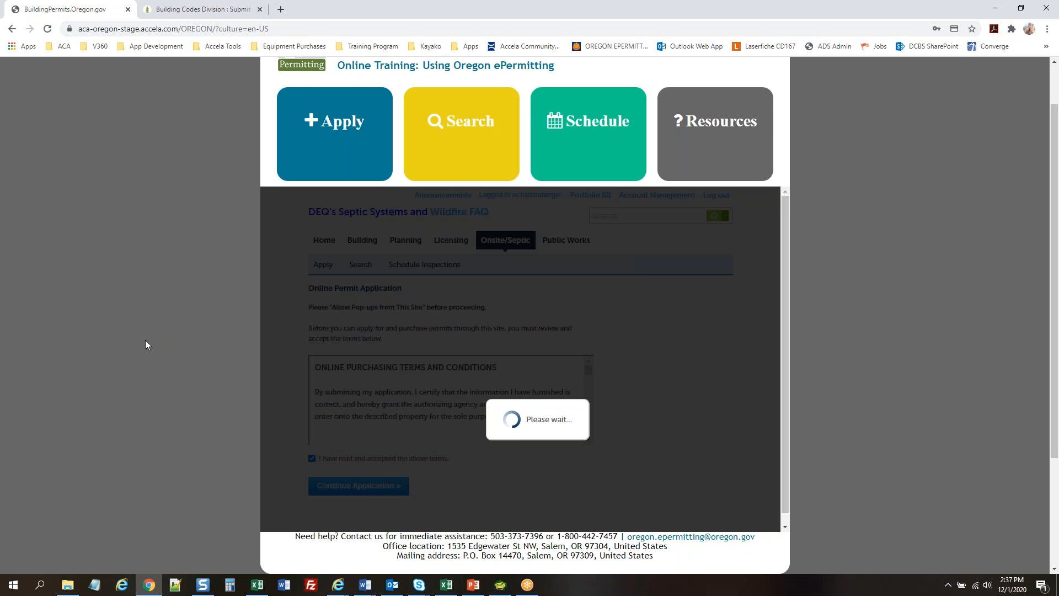
Select Union County Onsite and continue with the Annual Inspection Report record type
scroll(145, 344, down, 4)
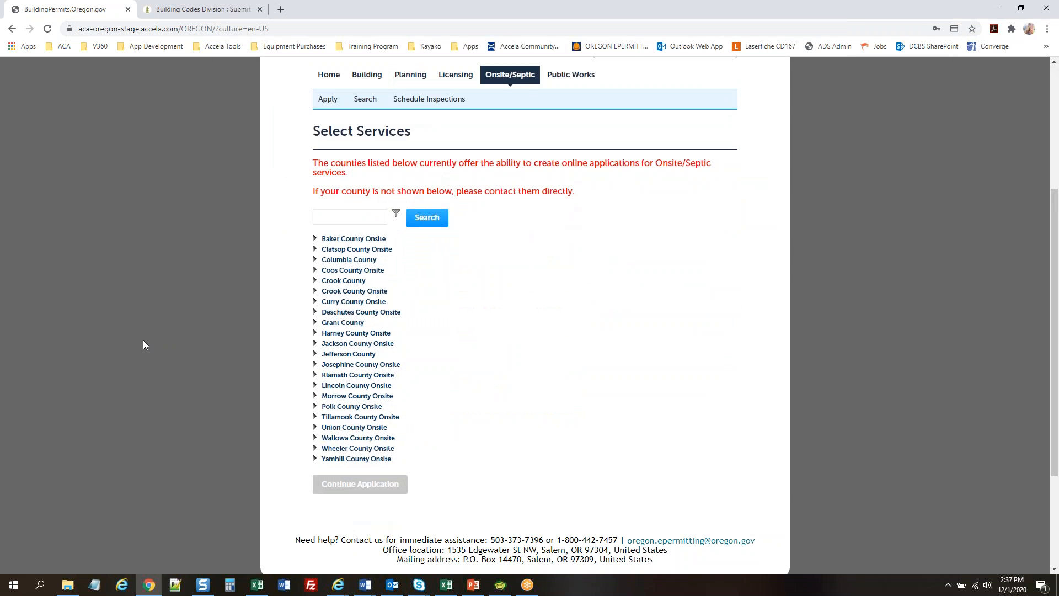
click(315, 427)
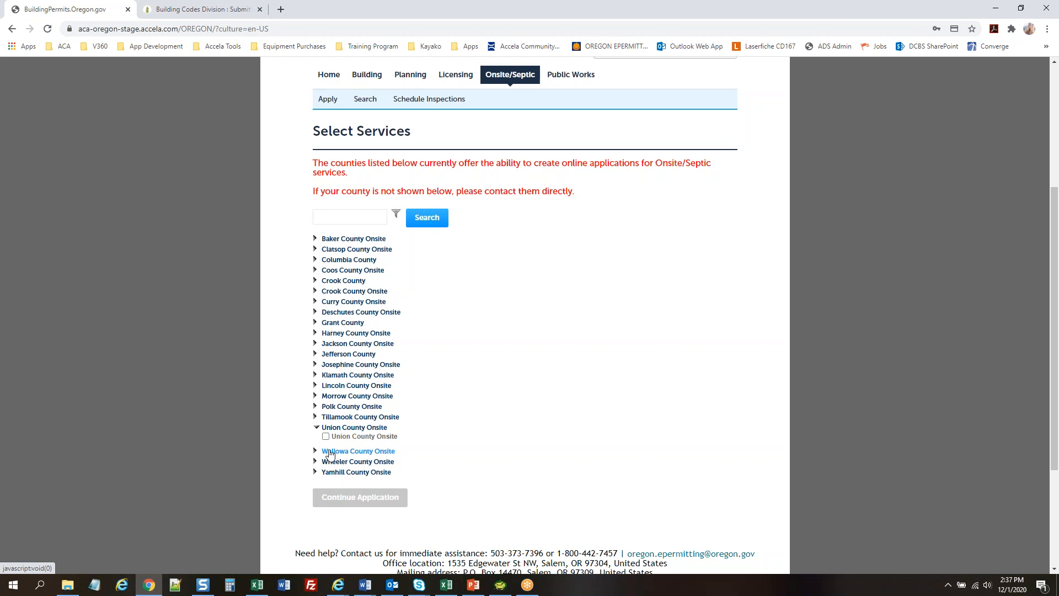
click(326, 437)
scroll(621, 395, down, 1)
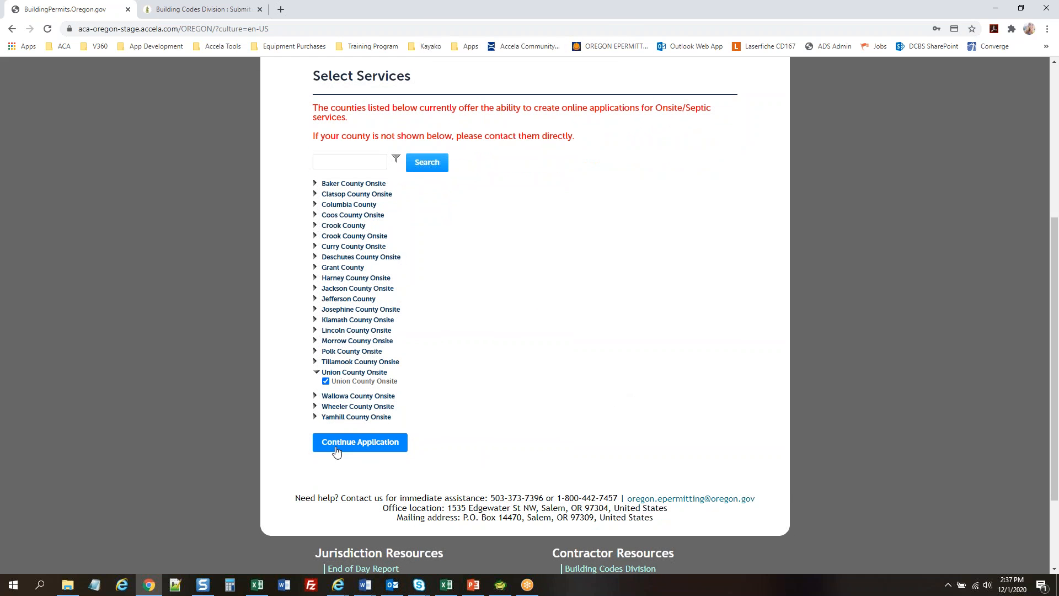
click(360, 445)
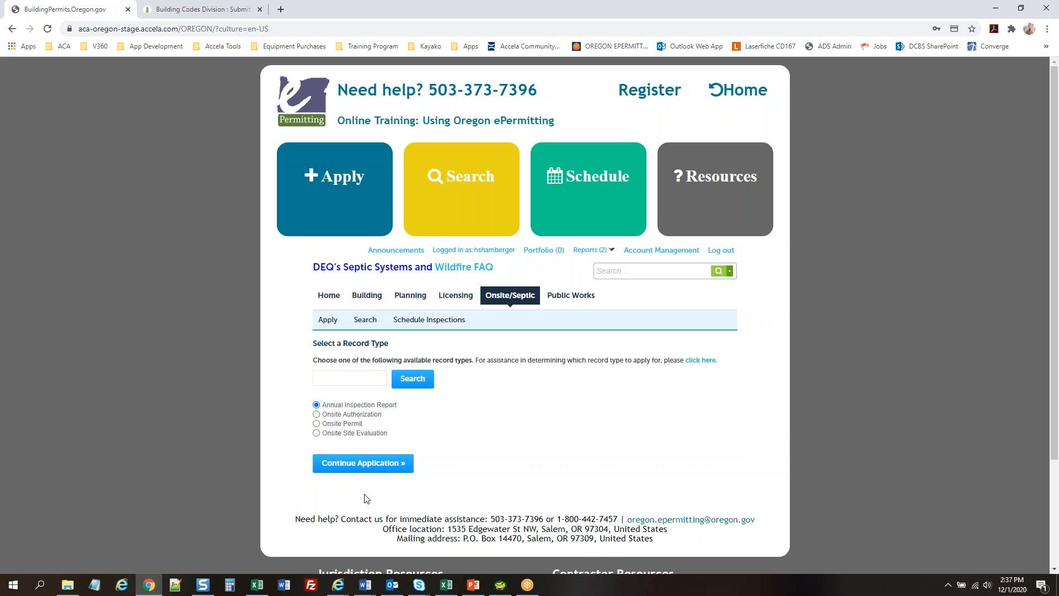
click(356, 466)
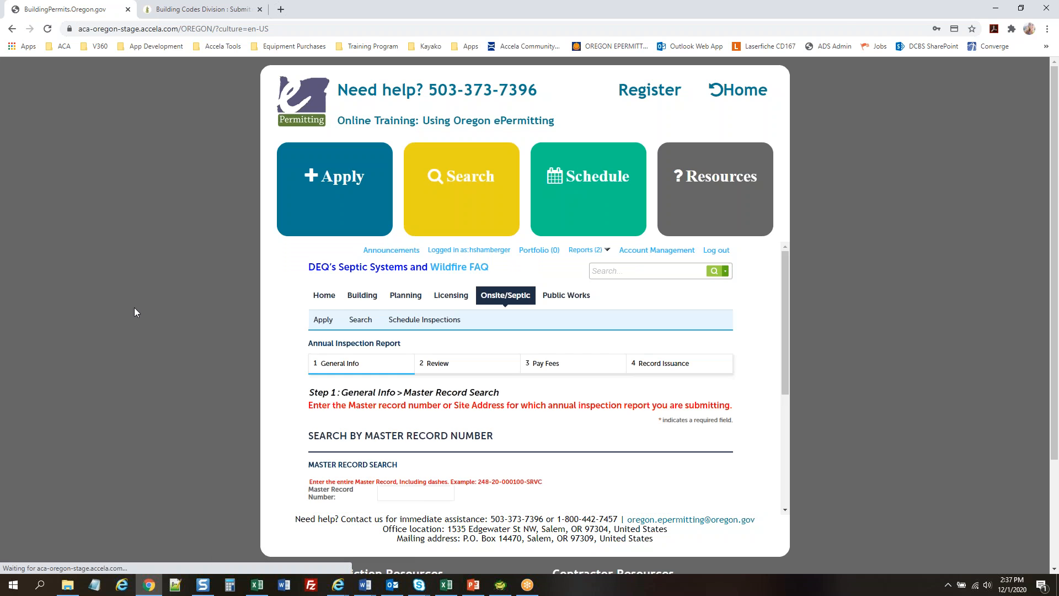
scroll(134, 308, down, 4)
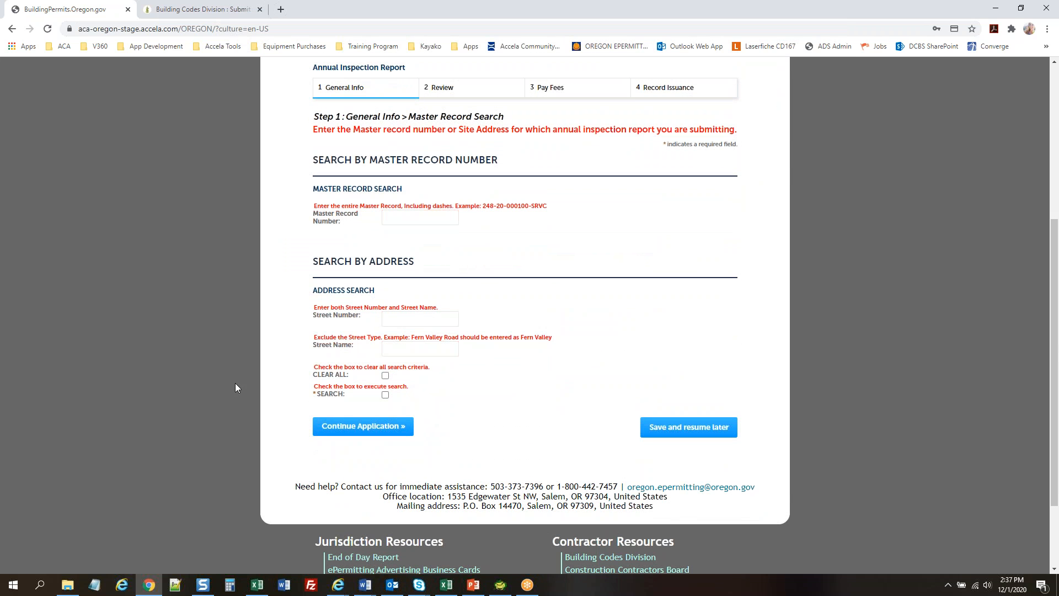
key(alt+Tab)
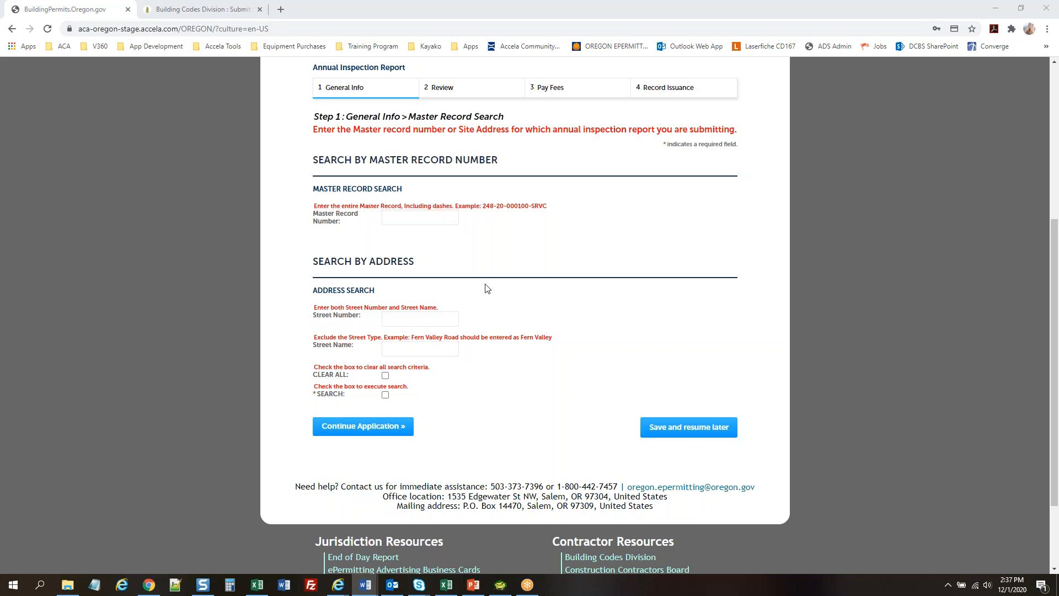
click(420, 316)
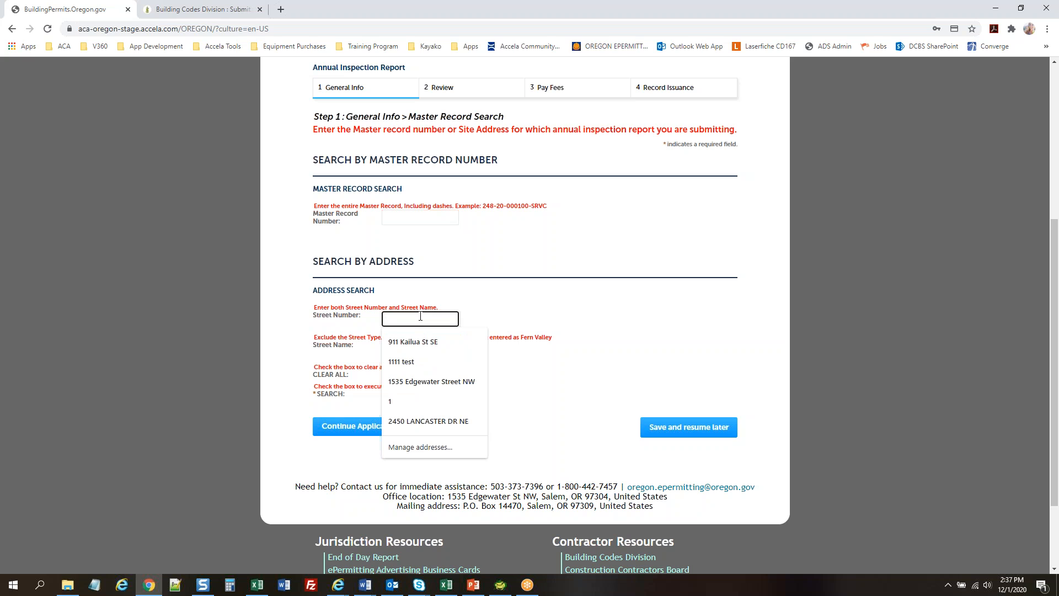
text(1)
key(Tab)
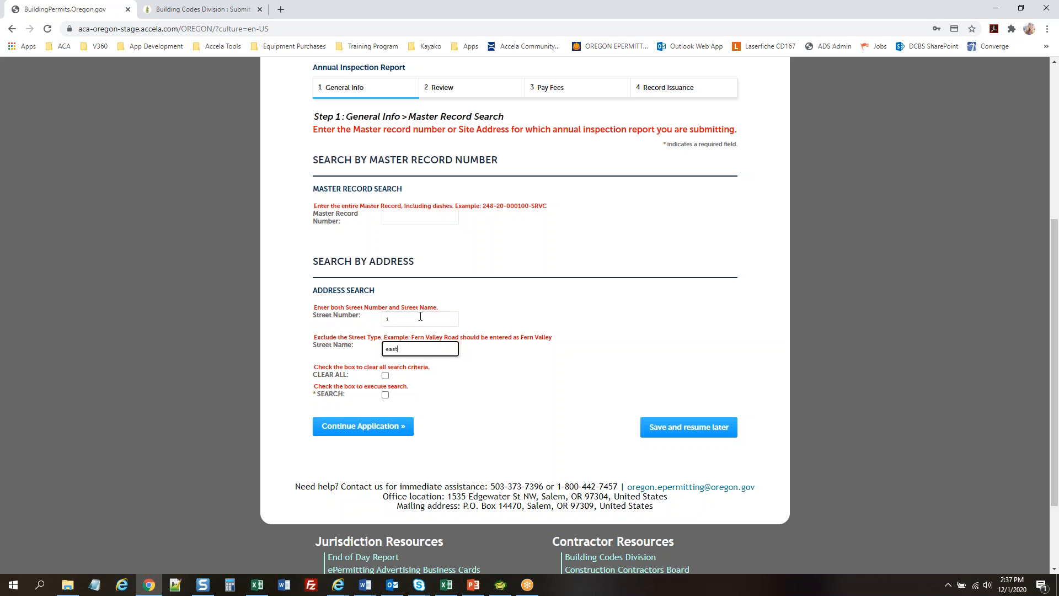
text(east)
click(385, 394)
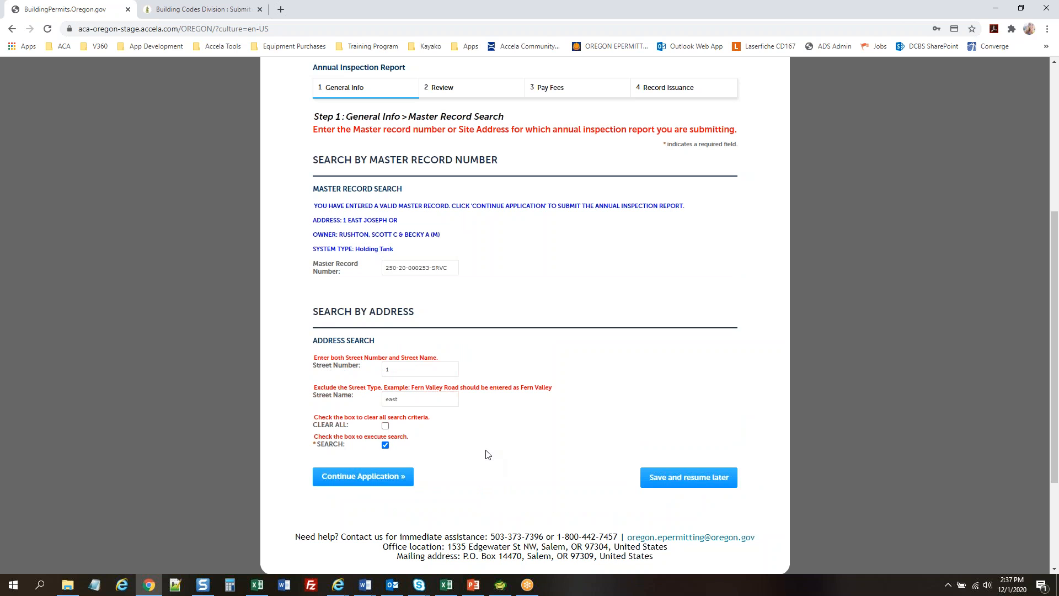
click(368, 478)
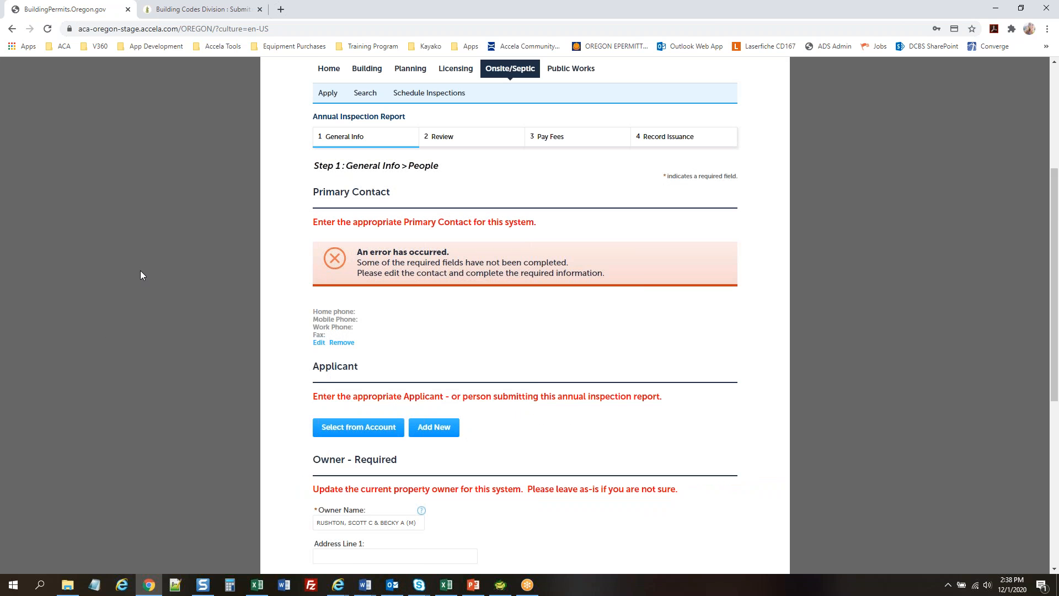
Edit the incomplete primary contact and enter the contact's first and last name
scroll(140, 270, down, 2)
scroll(140, 270, up, 2)
scroll(503, 269, down, 1)
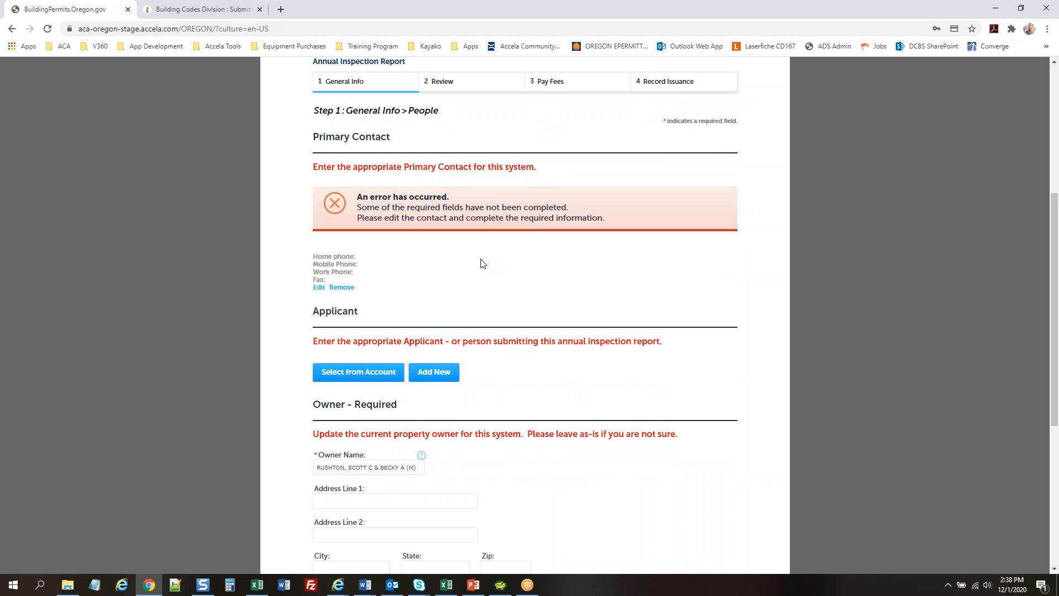
click(319, 287)
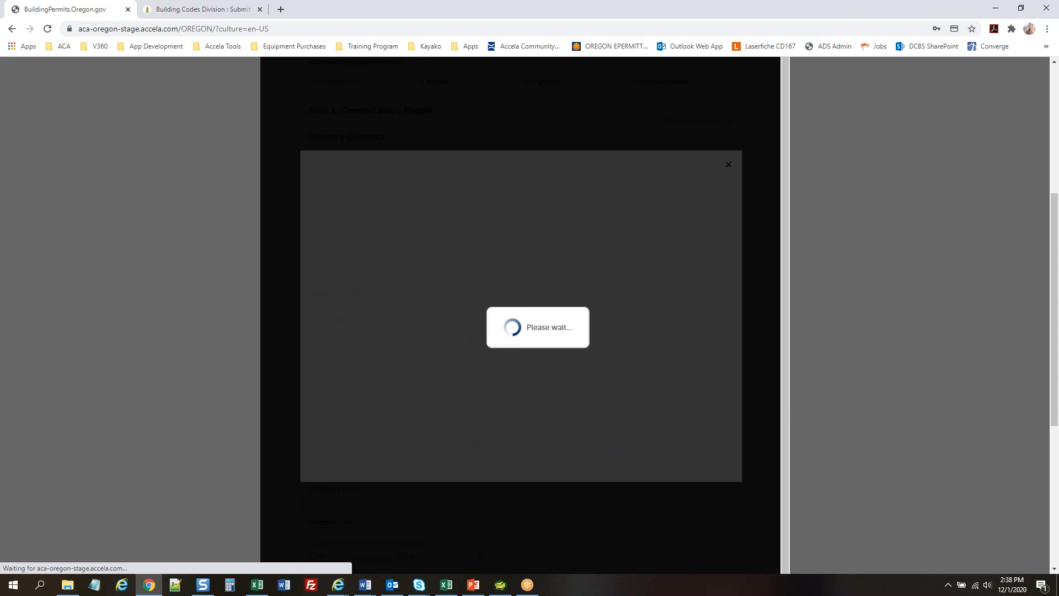
scroll(598, 276, down, 1)
scroll(598, 277, up, 2)
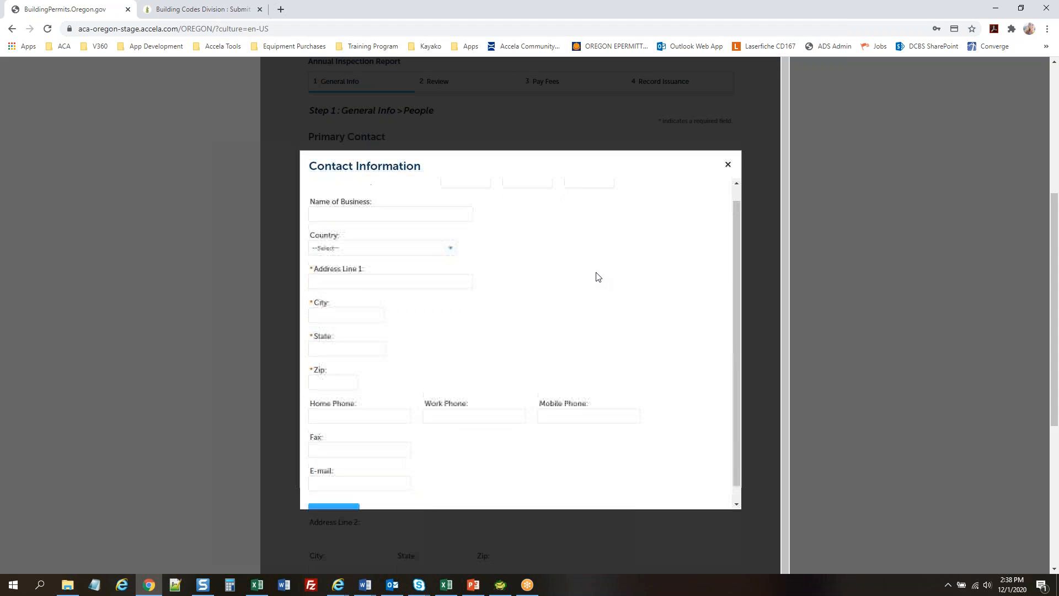
click(449, 194)
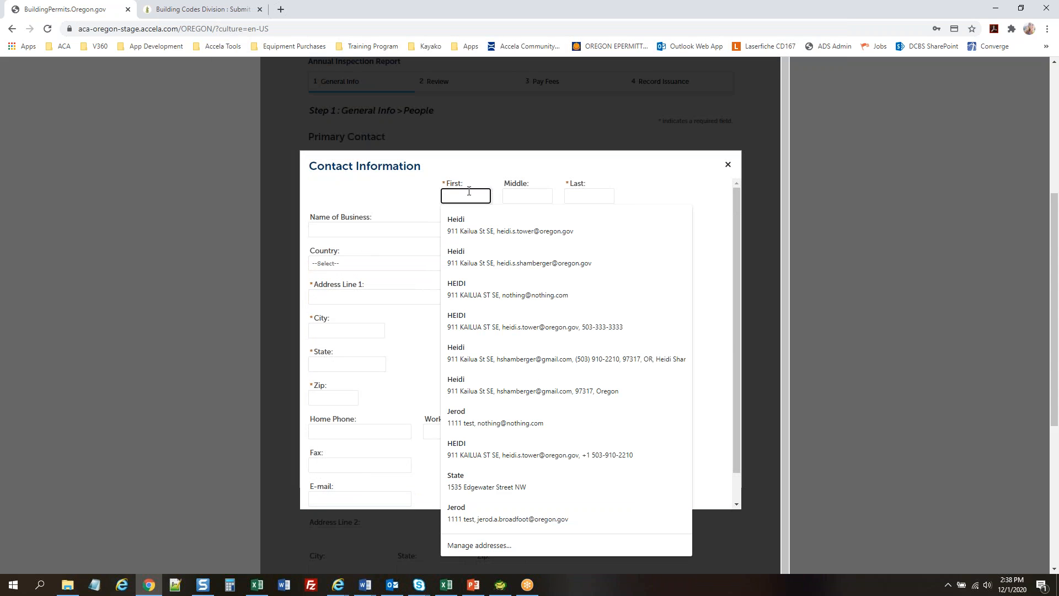
key(Tab)
key(Tab)
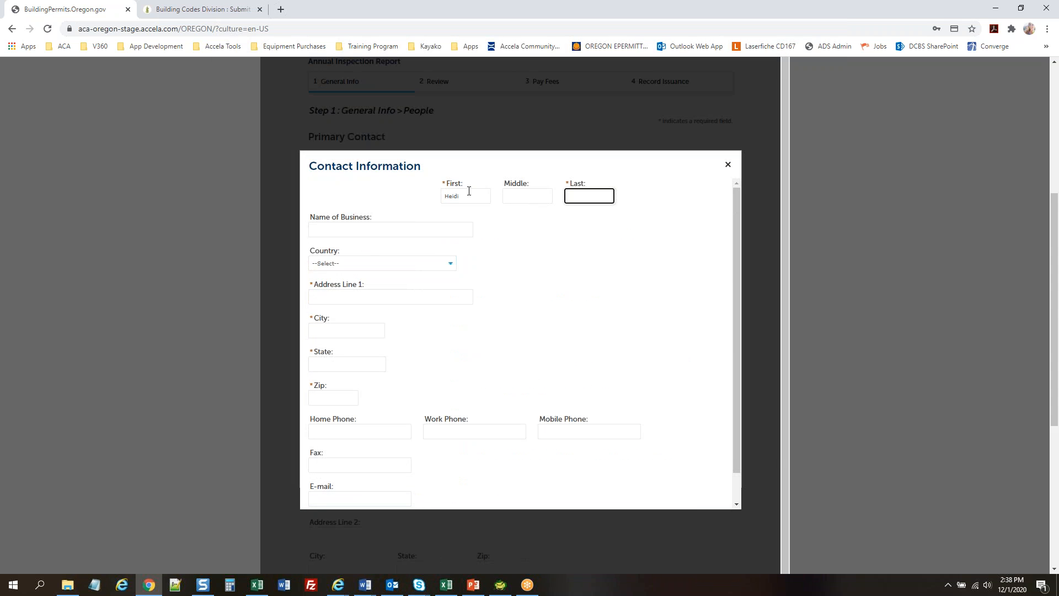
Autofill the contact's address, replace the invalid zip code and home phone, and save
click(358, 296)
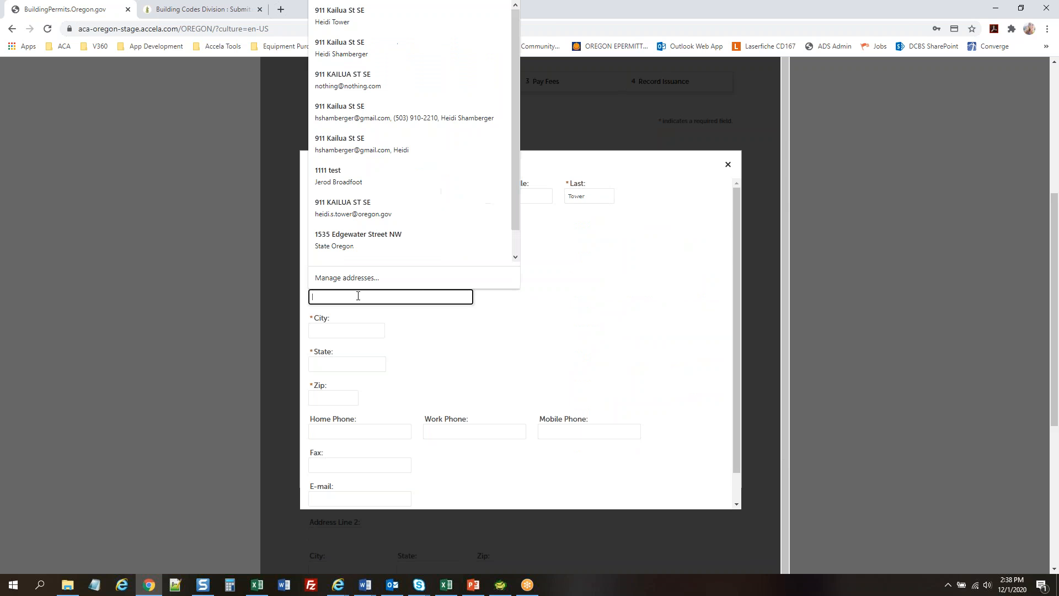
click(372, 40)
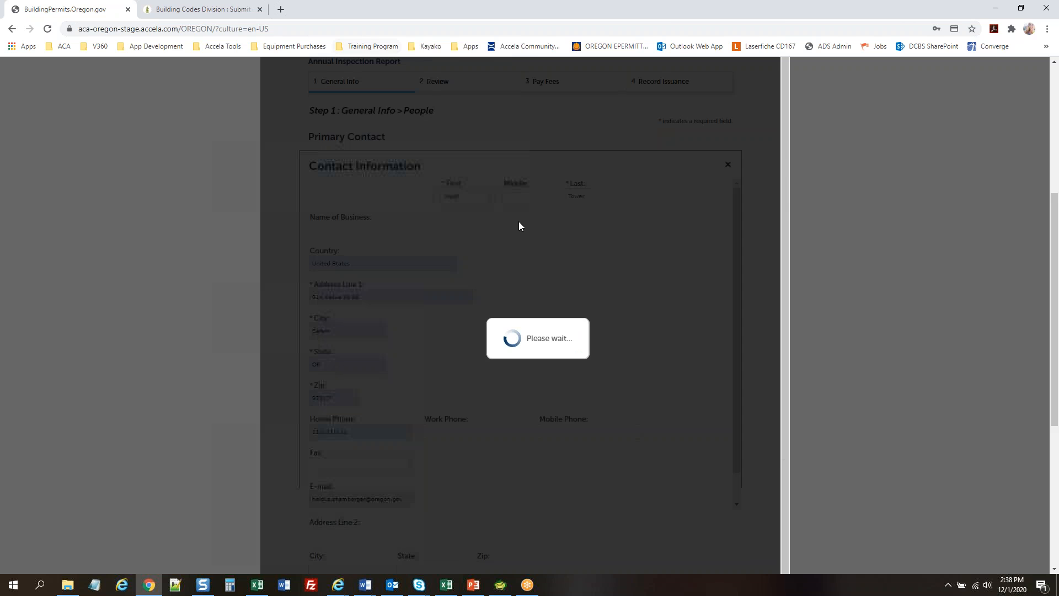
scroll(458, 378, down, 3)
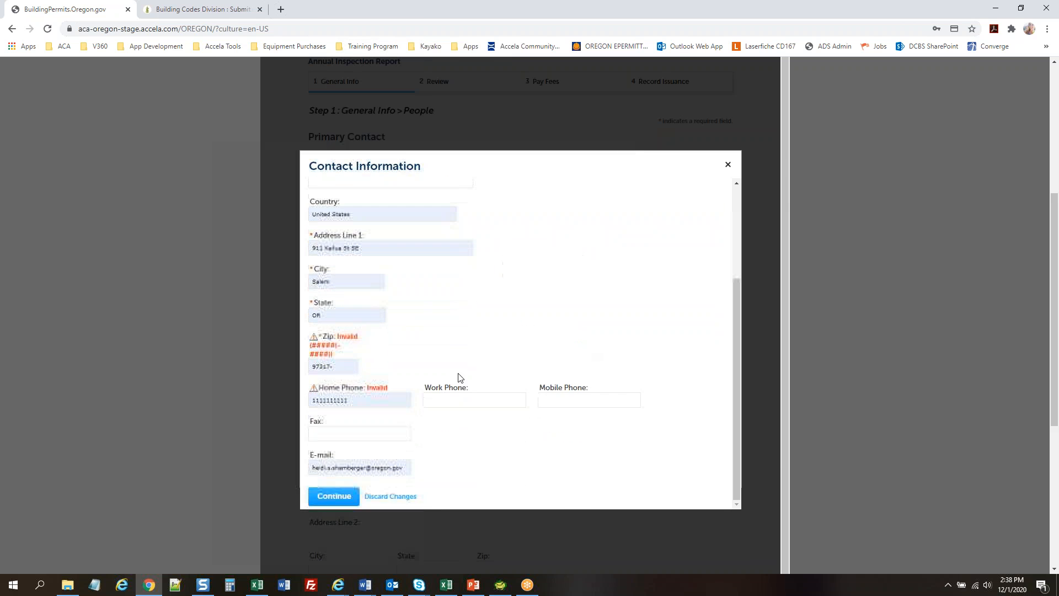
triple_click(347, 369)
text(11111-1111)
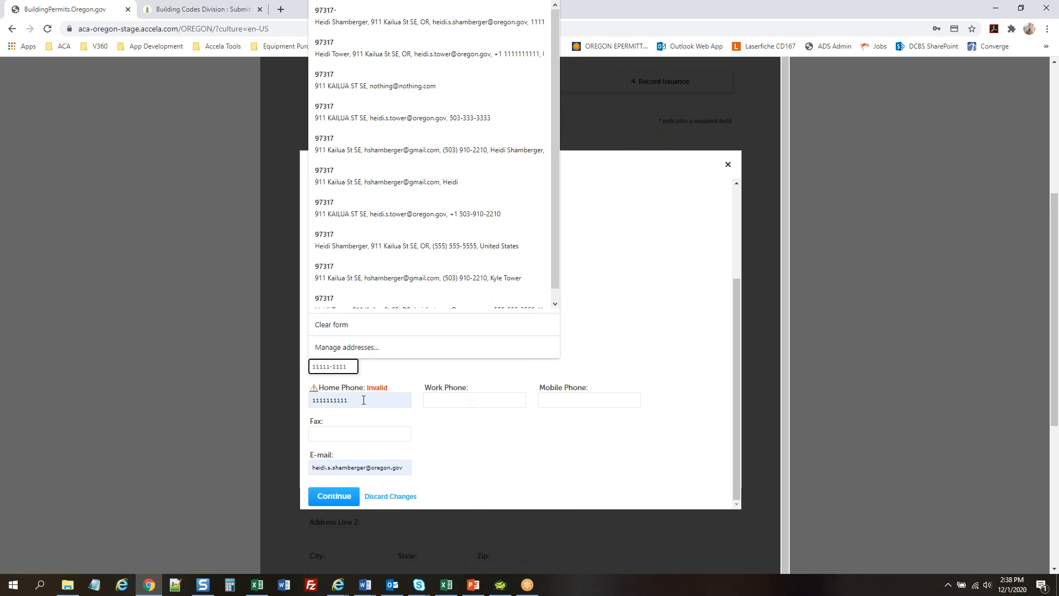
click(363, 400)
click(518, 349)
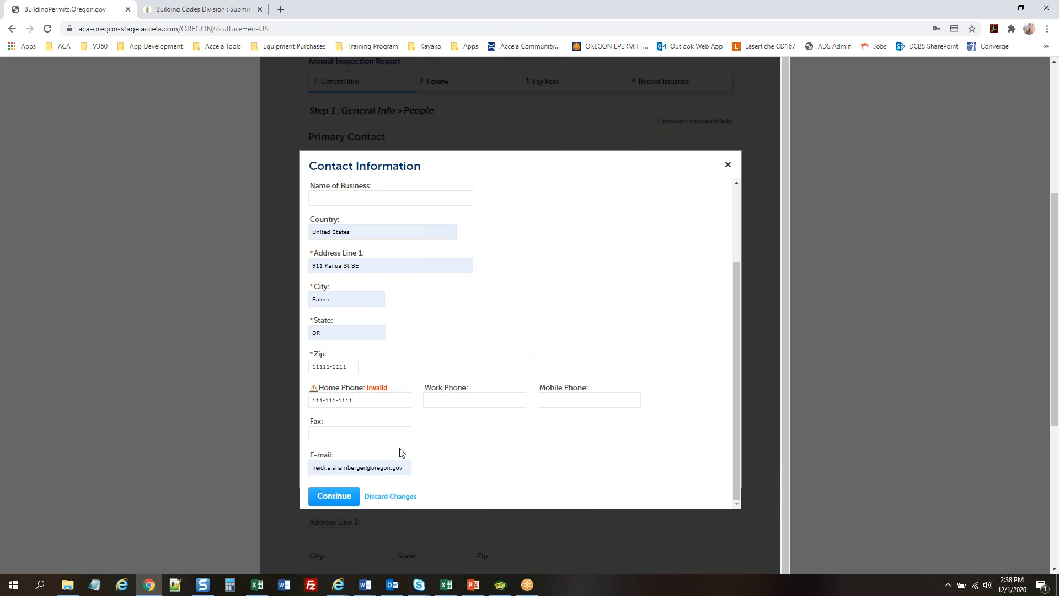
click(334, 497)
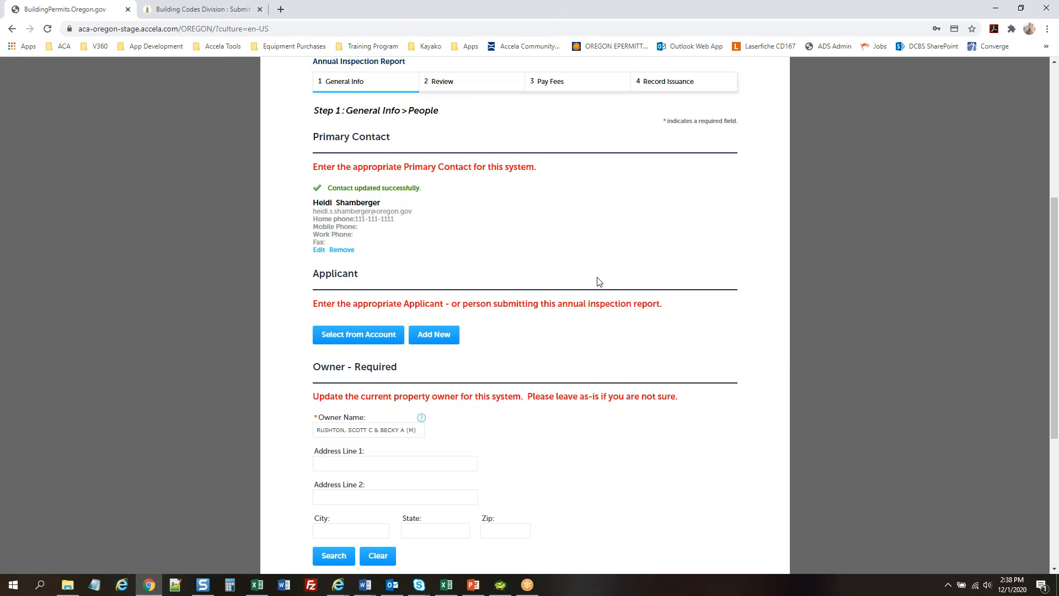
Add the first saved account contact as applicant and continue to Property Information
click(364, 339)
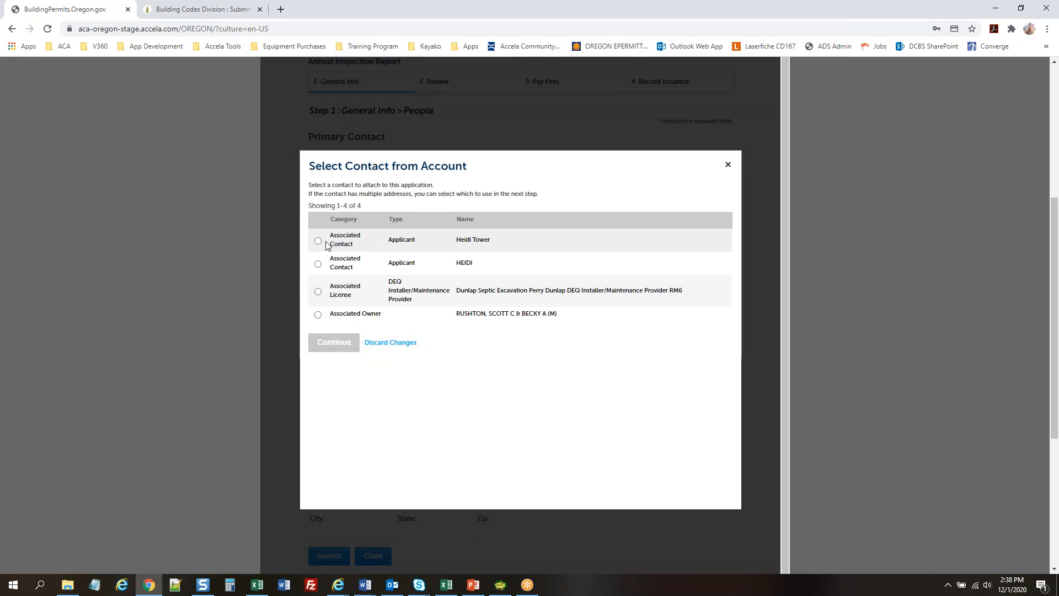
click(318, 240)
click(333, 342)
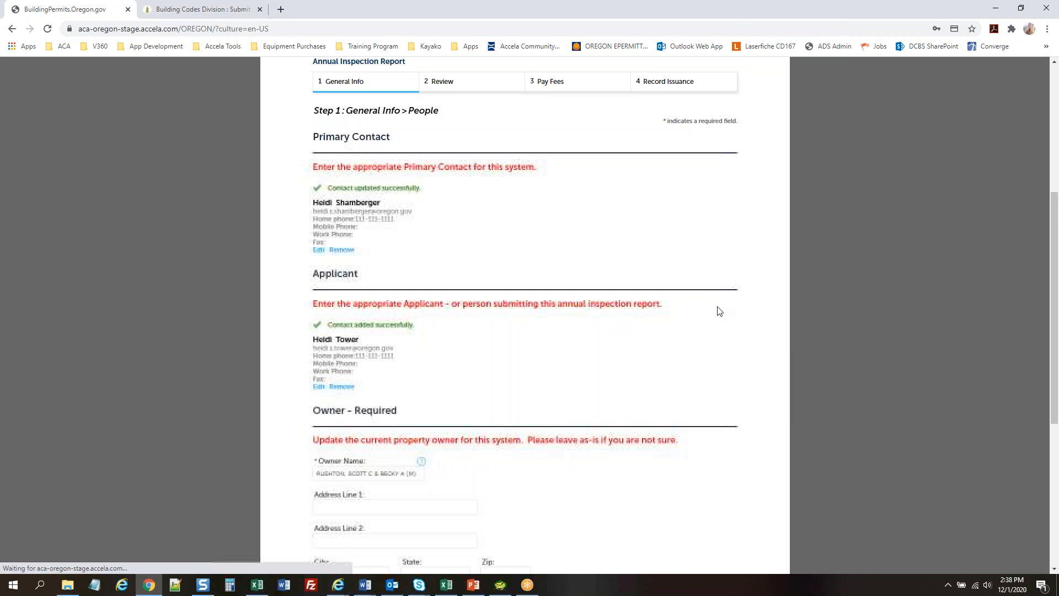
scroll(717, 309, down, 3)
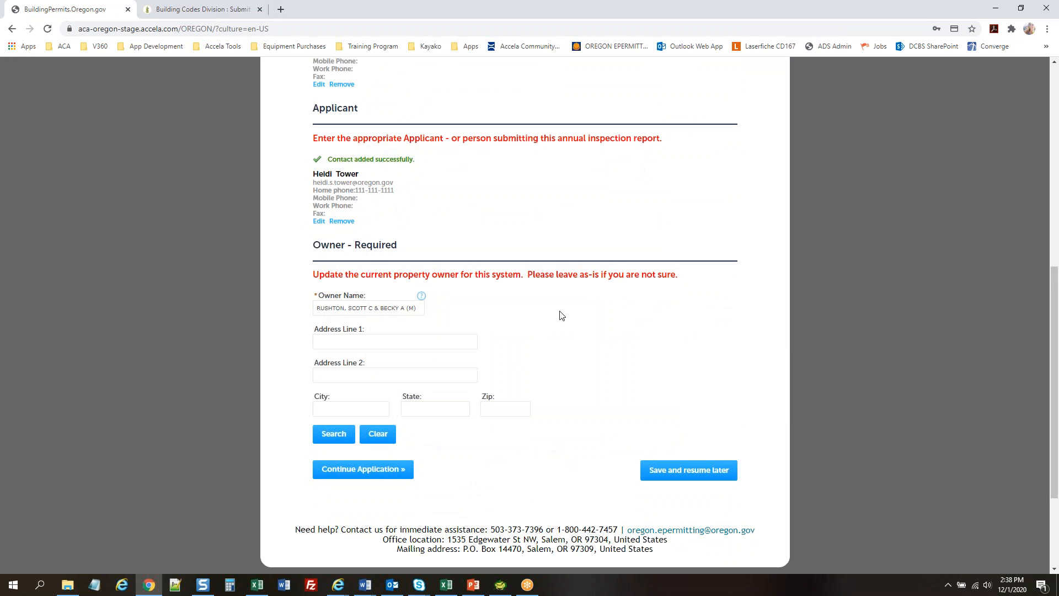
click(387, 470)
scroll(123, 273, down, 5)
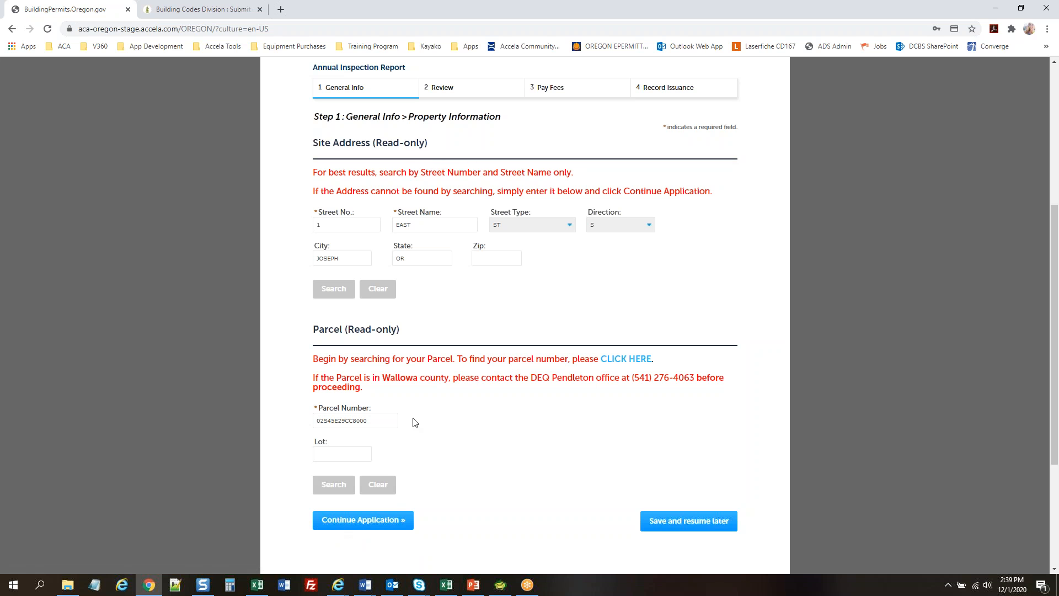
Continue past the read-only Property Information and System Information pages
click(375, 525)
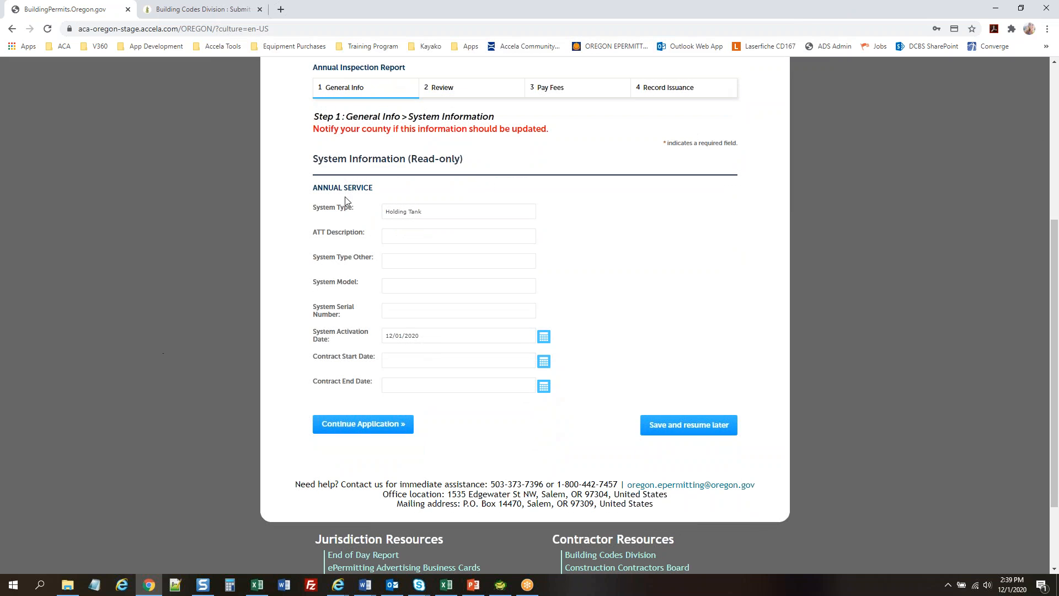
click(331, 429)
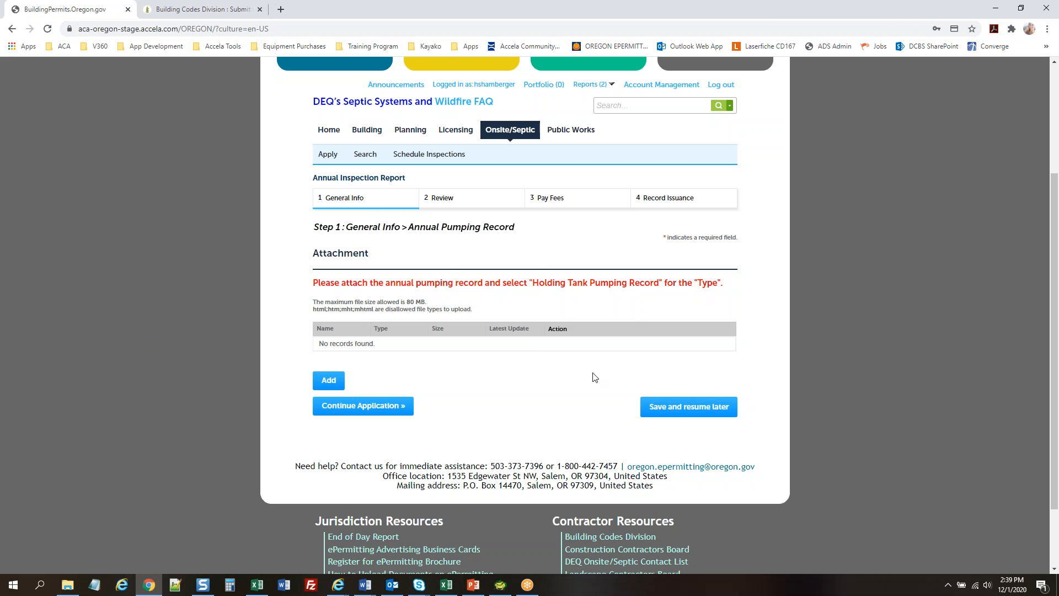
Upload Test Document.pdf from Documents > Test documents as a new attachment
click(328, 380)
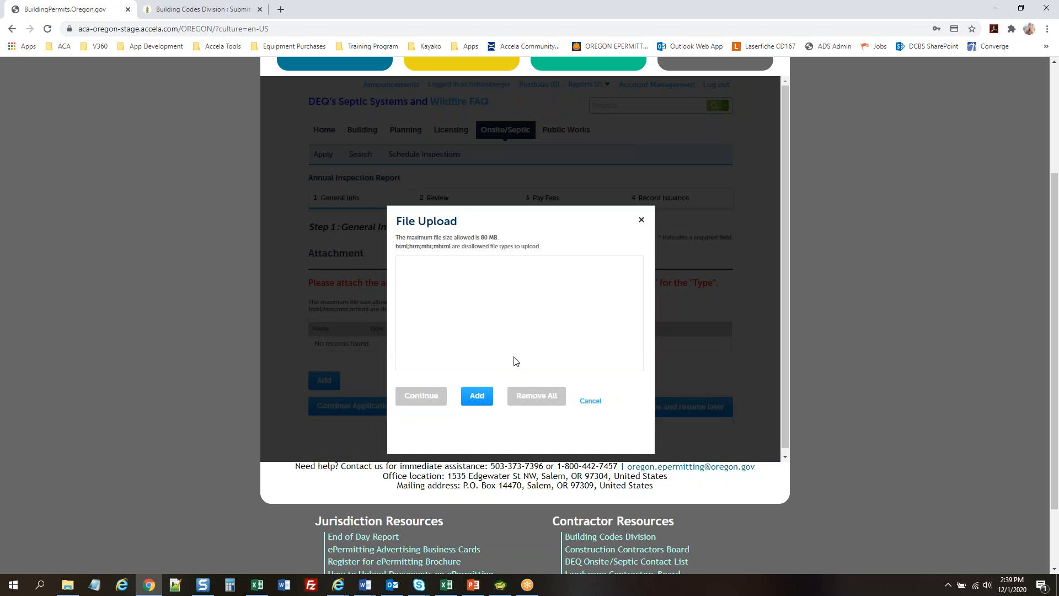
click(477, 395)
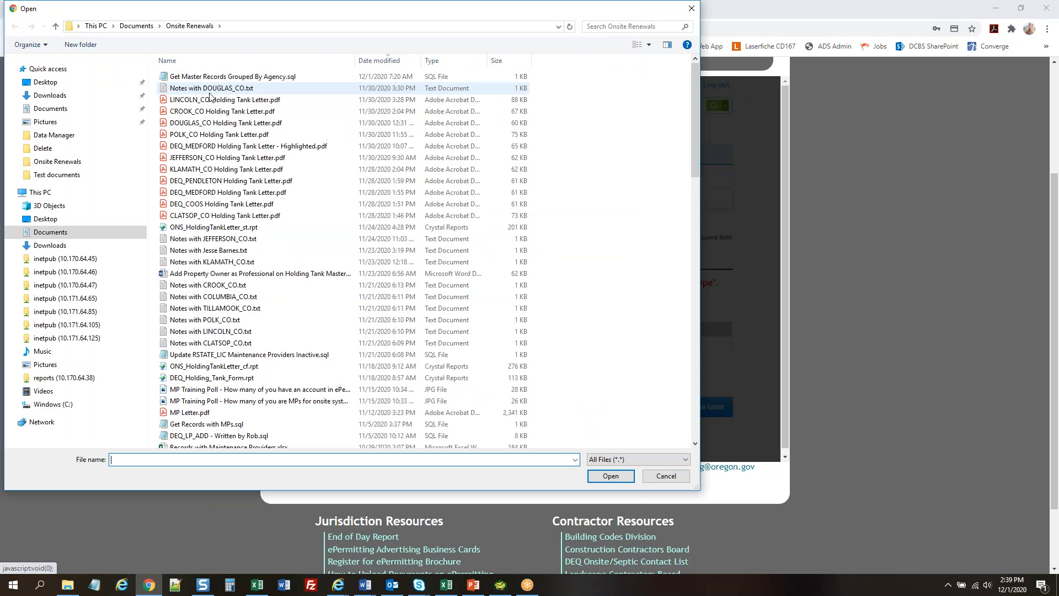
click(137, 27)
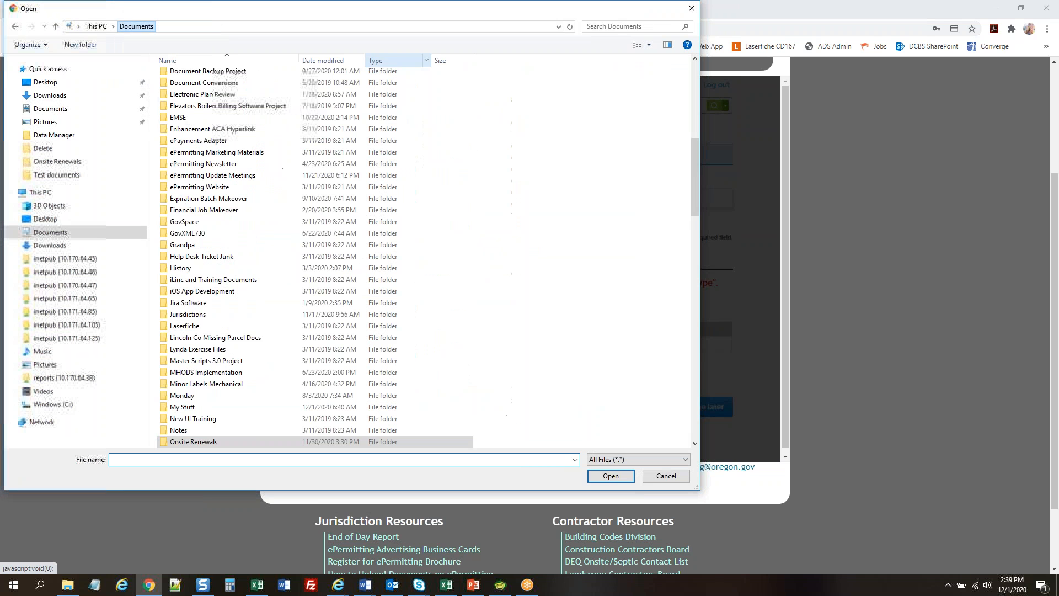
scroll(357, 223, down, 9)
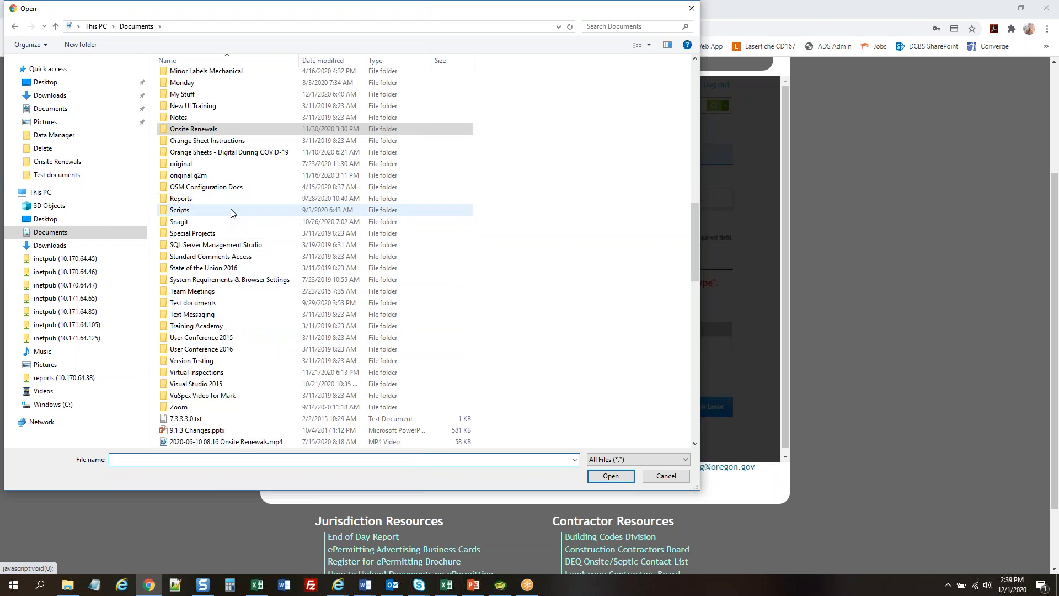
double_click(197, 304)
double_click(654, 184)
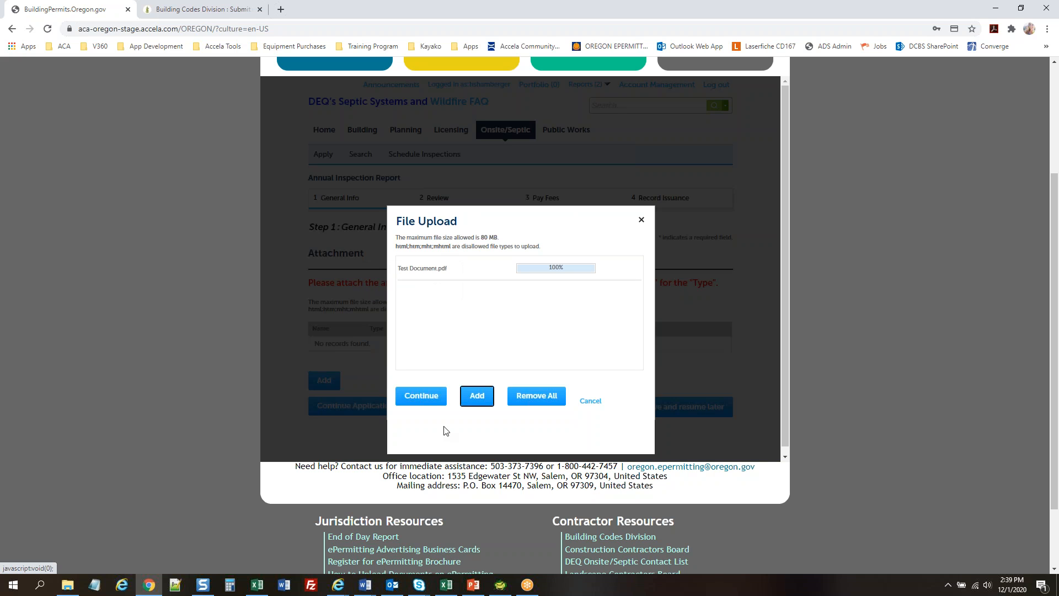
click(420, 398)
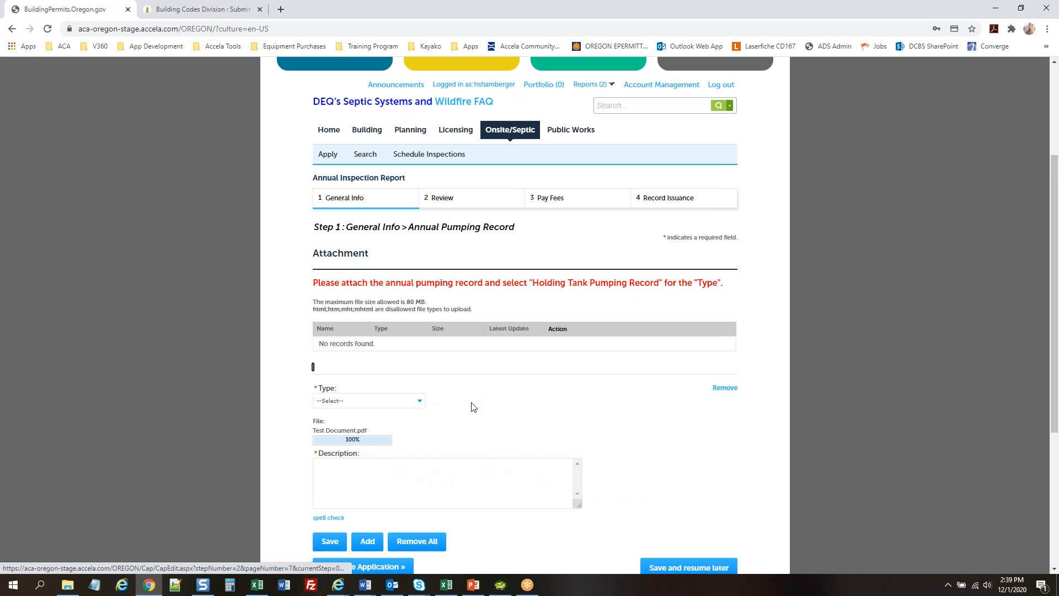
Set the attachment type to Holding Tank Pumping Record, add a description, and save it
click(397, 401)
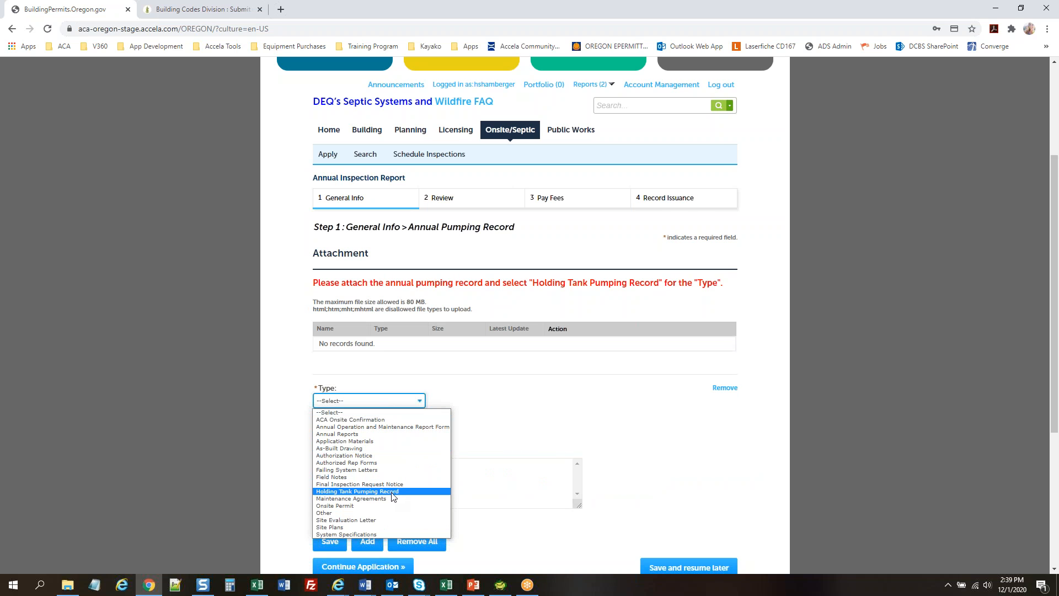
click(376, 493)
click(424, 480)
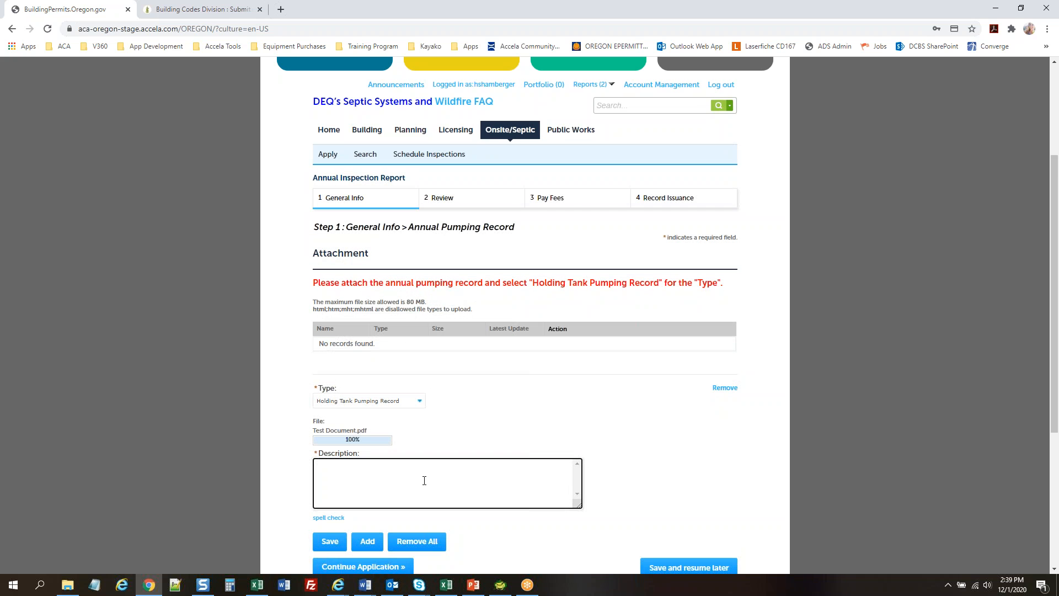
scroll(642, 426, down, 2)
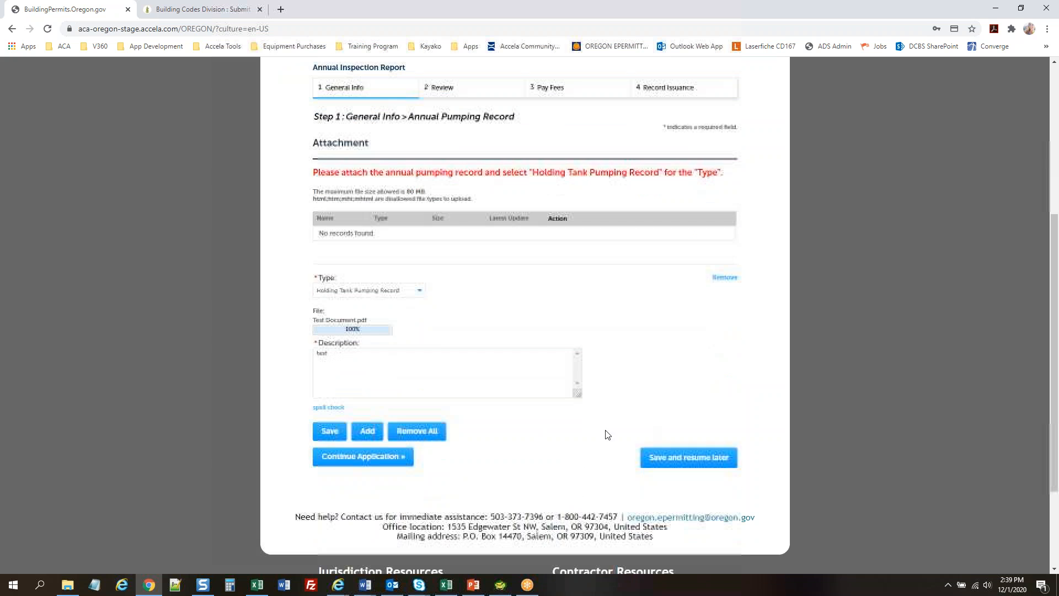
click(326, 431)
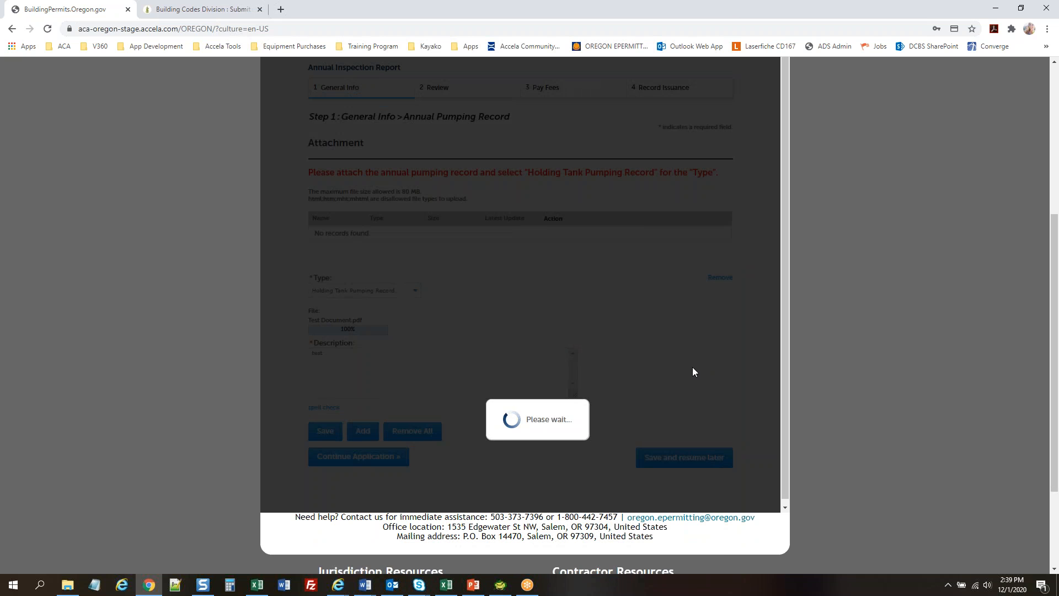
scroll(242, 399, down, 1)
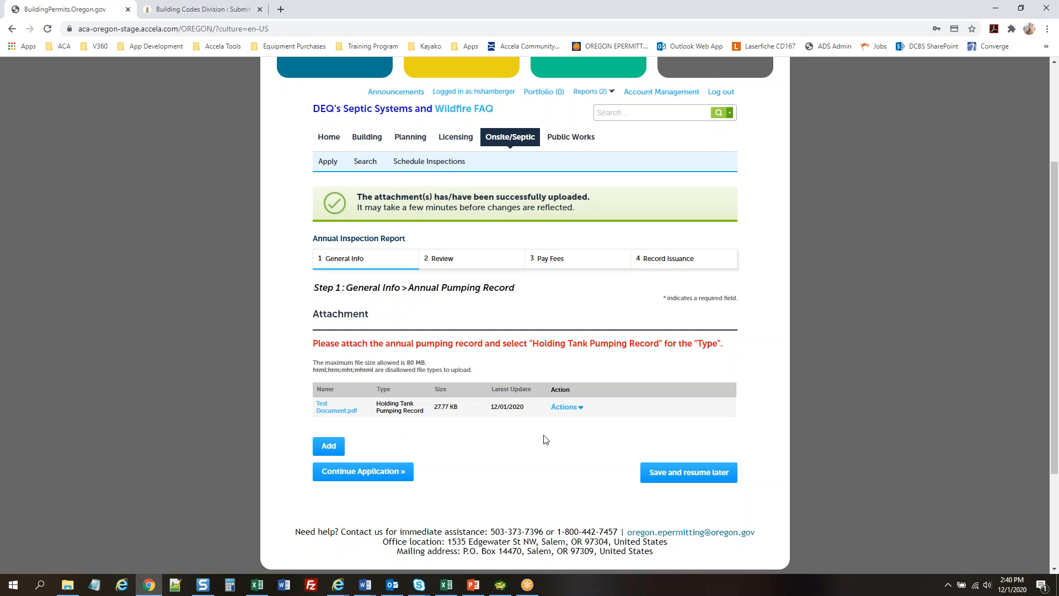
Go through the Step 2 Review page to the $31.00 holding tank annual report fee
click(368, 481)
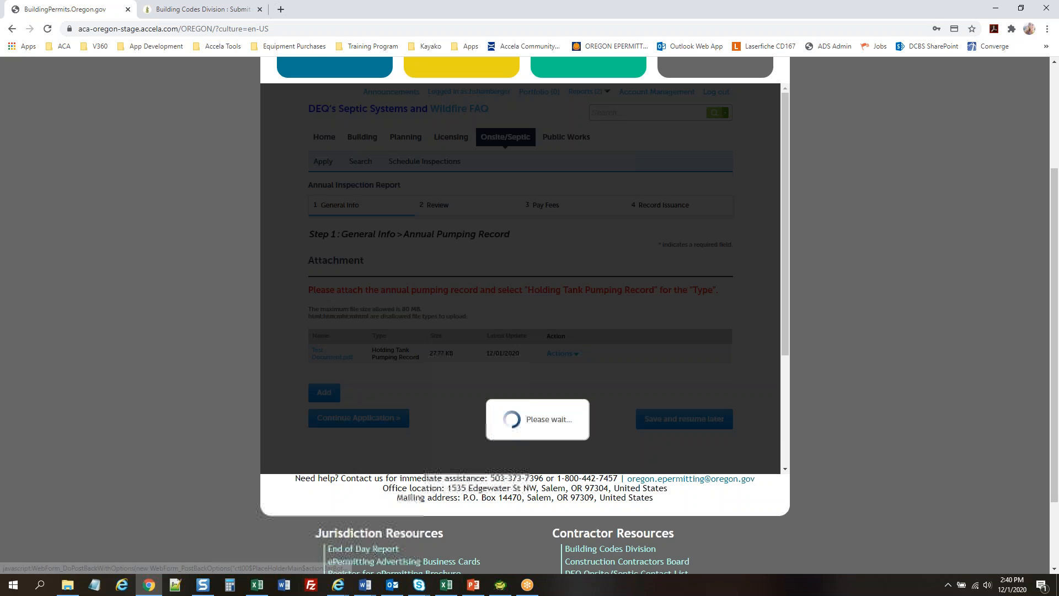
scroll(141, 359, down, 3)
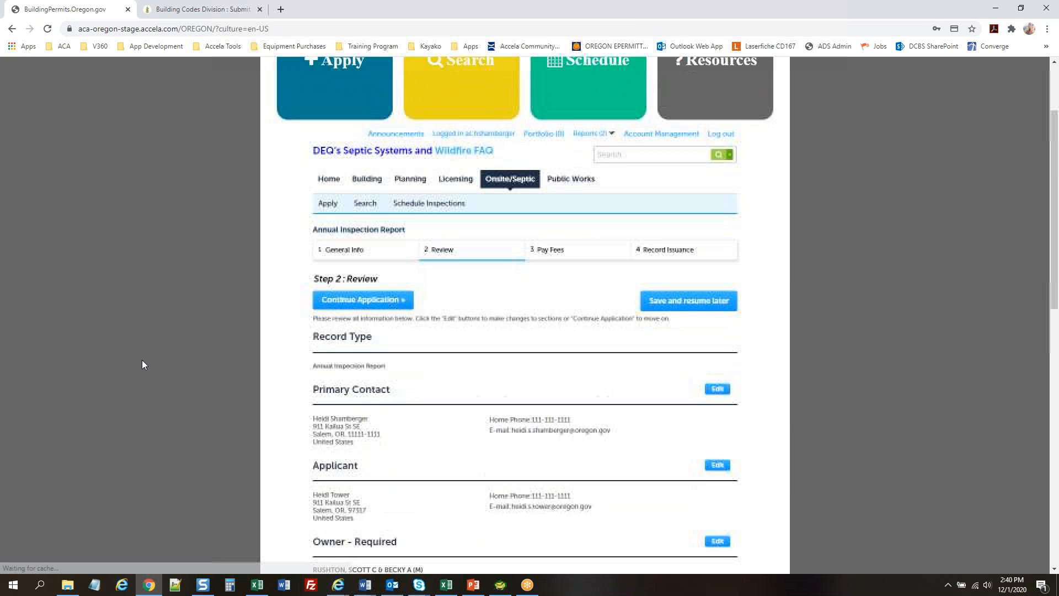
scroll(142, 360, down, 1)
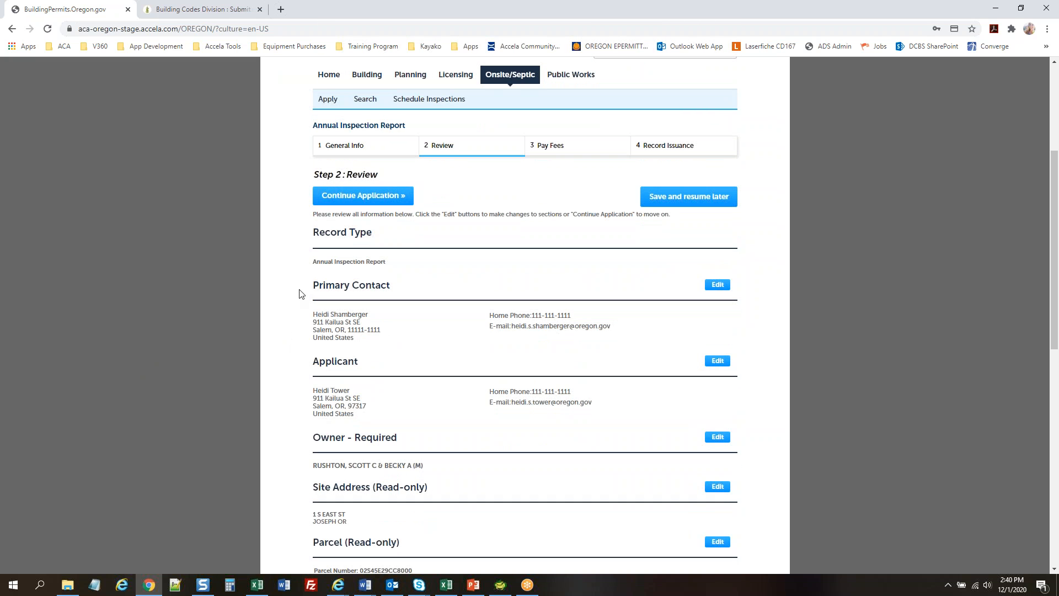
scroll(286, 255, down, 9)
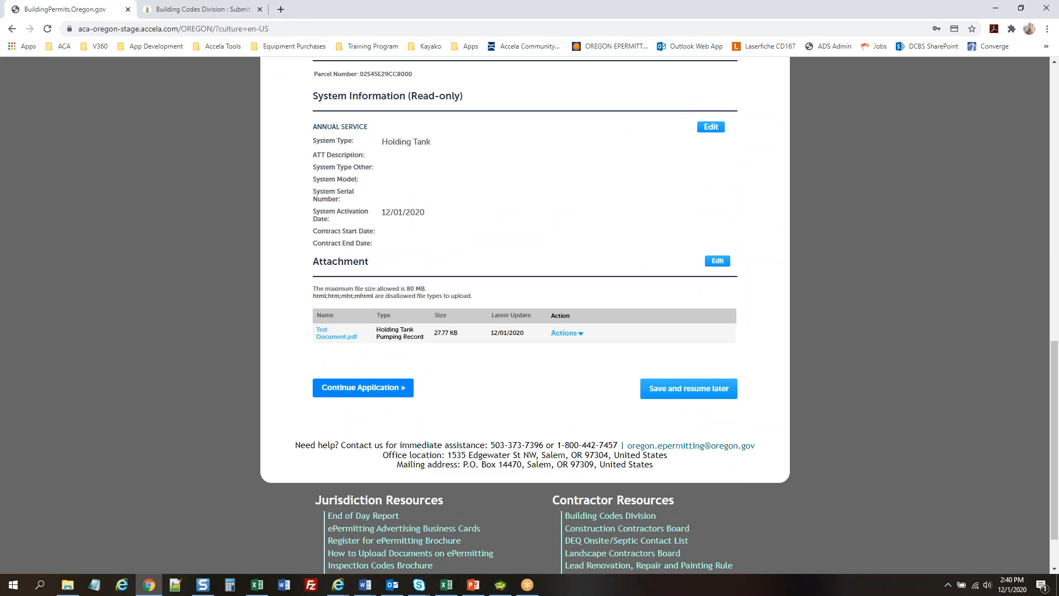
click(360, 392)
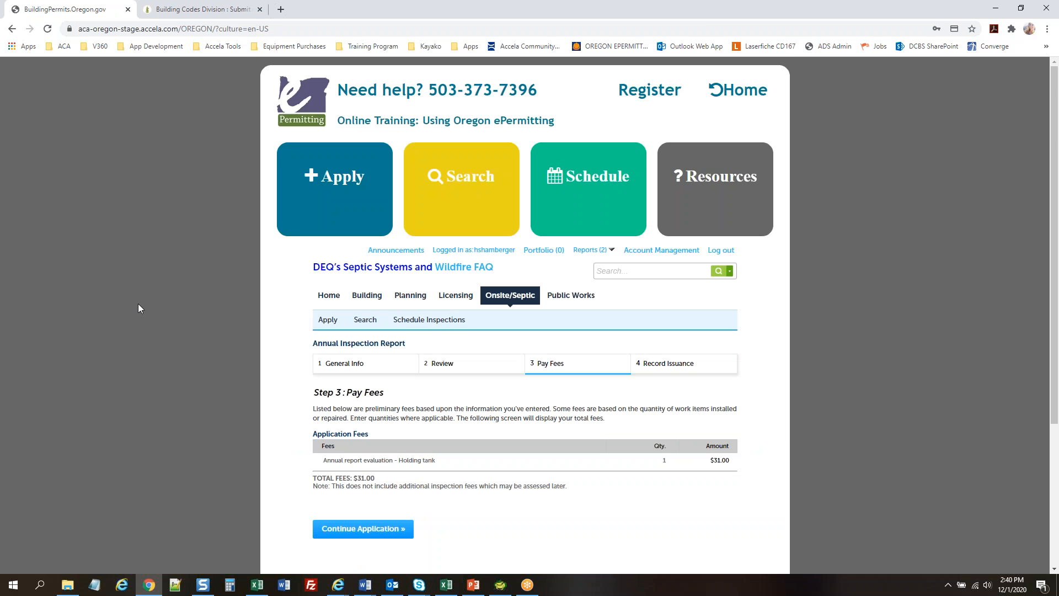
scroll(138, 307, down, 2)
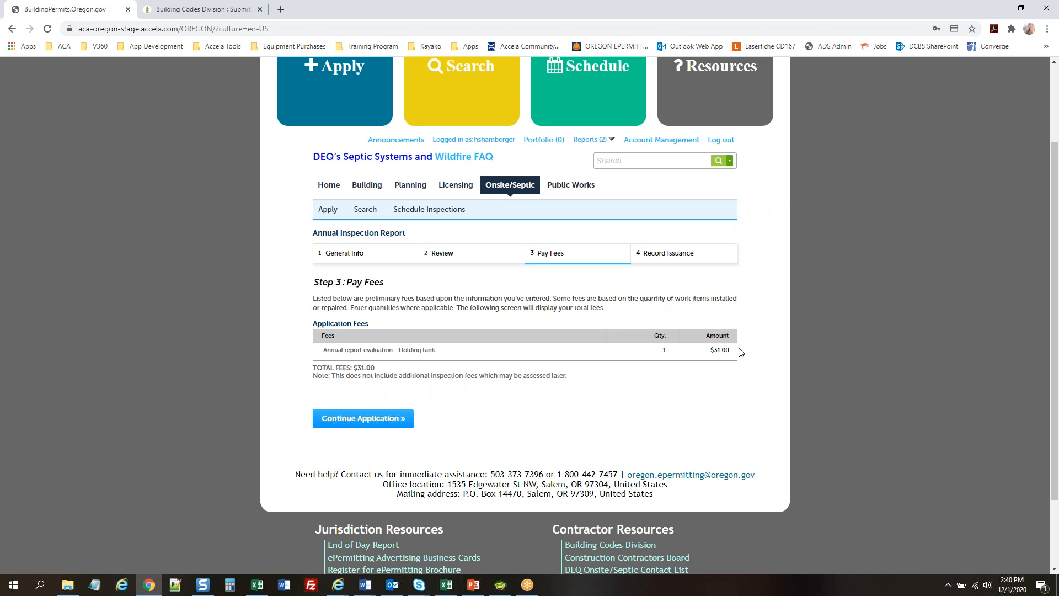
On the credit card payment form, choose Visa and fill in the saved Visa card's details
click(348, 417)
scroll(165, 326, down, 5)
click(333, 240)
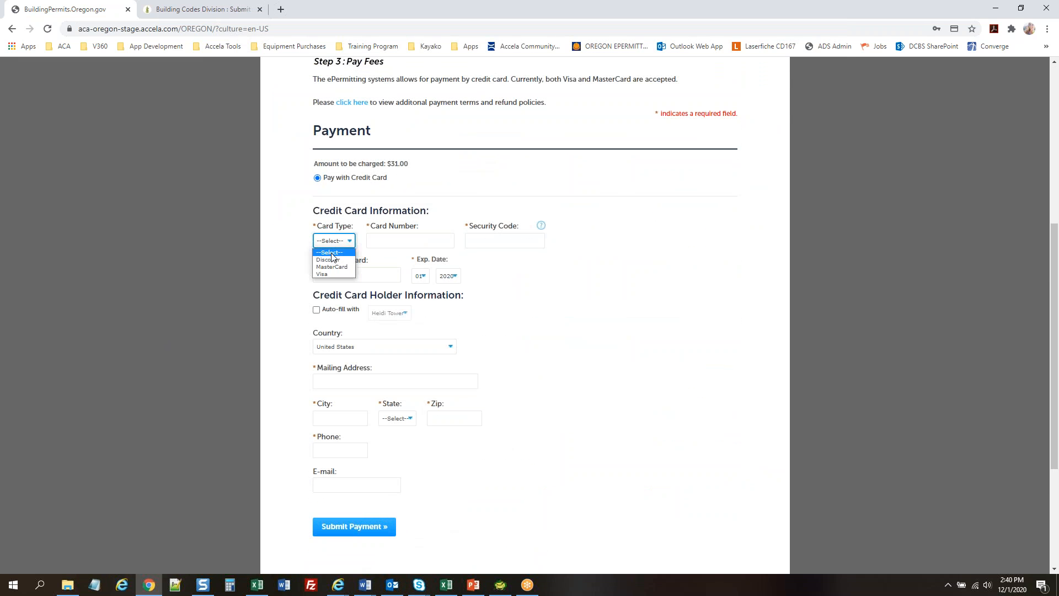
click(329, 273)
click(381, 240)
click(422, 269)
Enter the card security code, auto-fill the cardholder details, and submit the $31.00 payment
click(476, 246)
text(123)
click(316, 309)
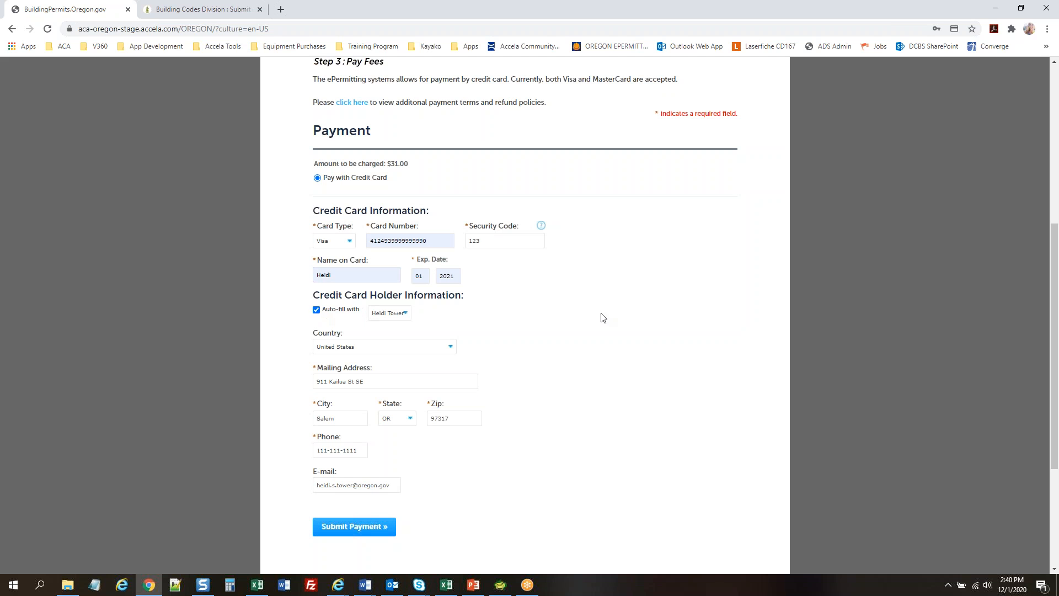
click(342, 530)
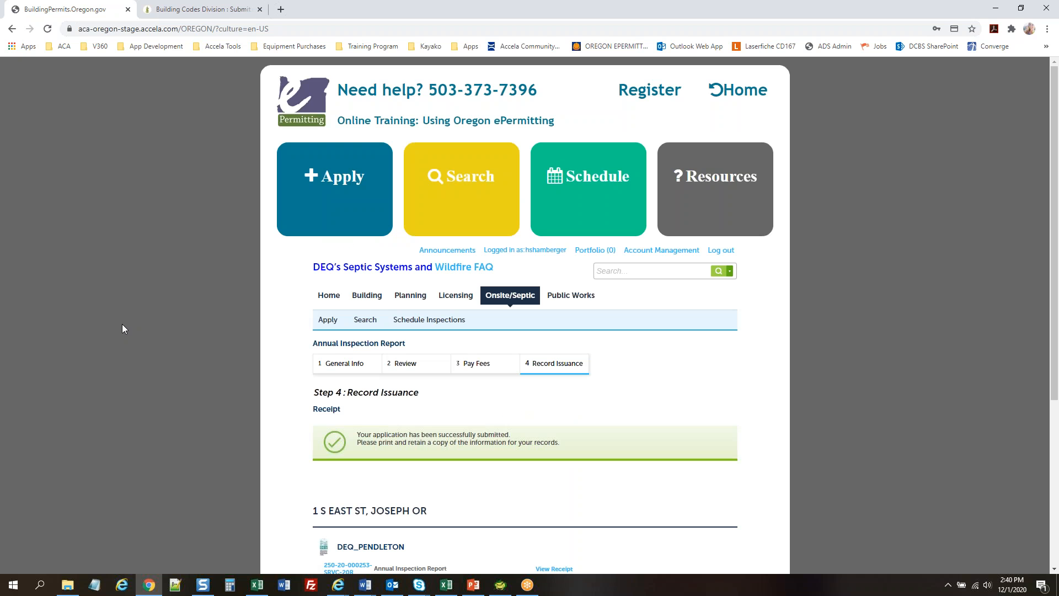
scroll(157, 287, down, 4)
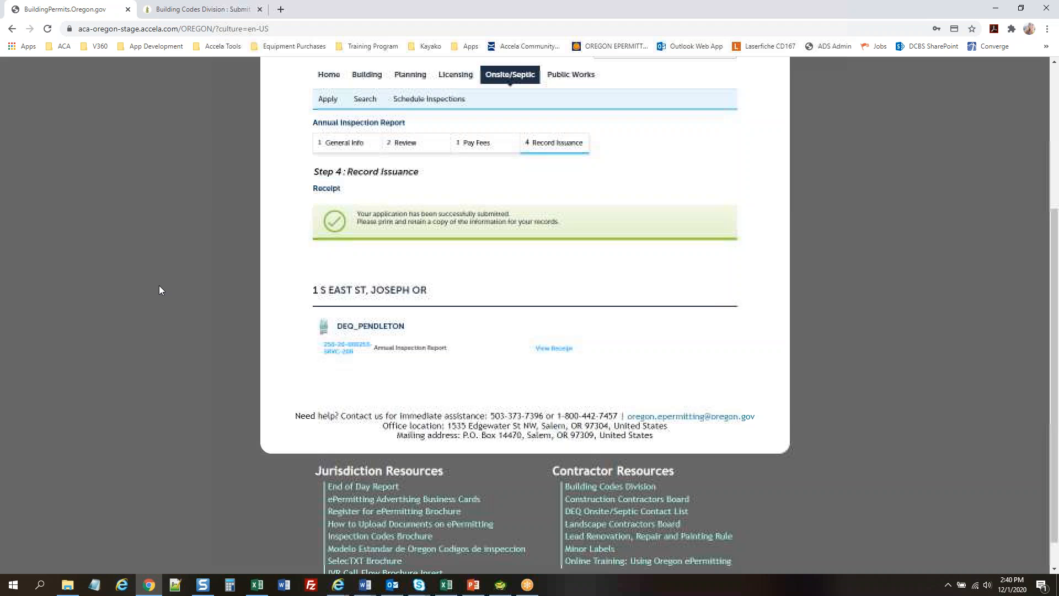
scroll(159, 290, up, 2)
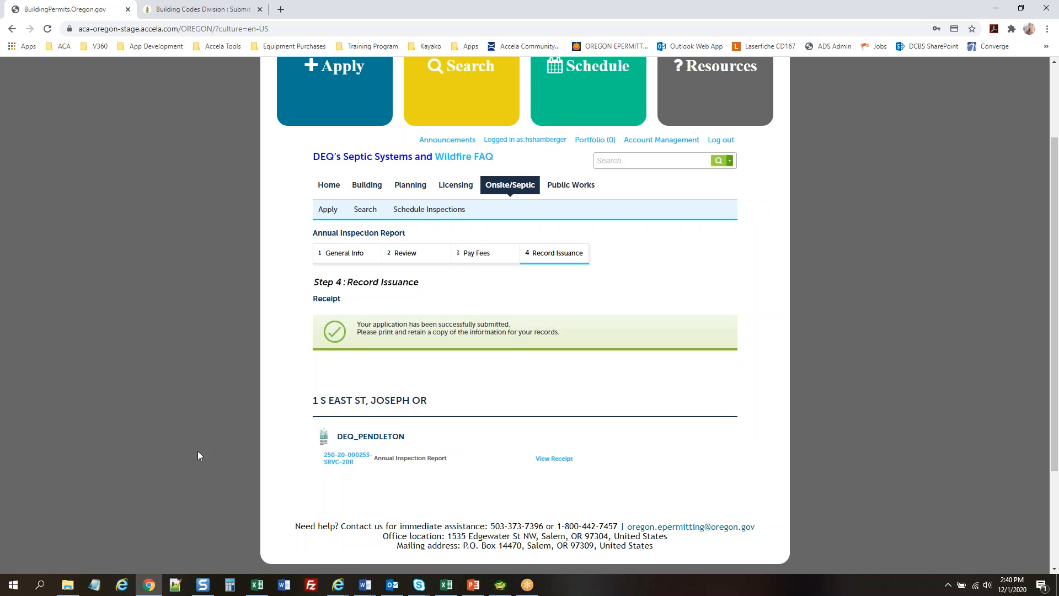
mouse_move(337, 584)
click(335, 536)
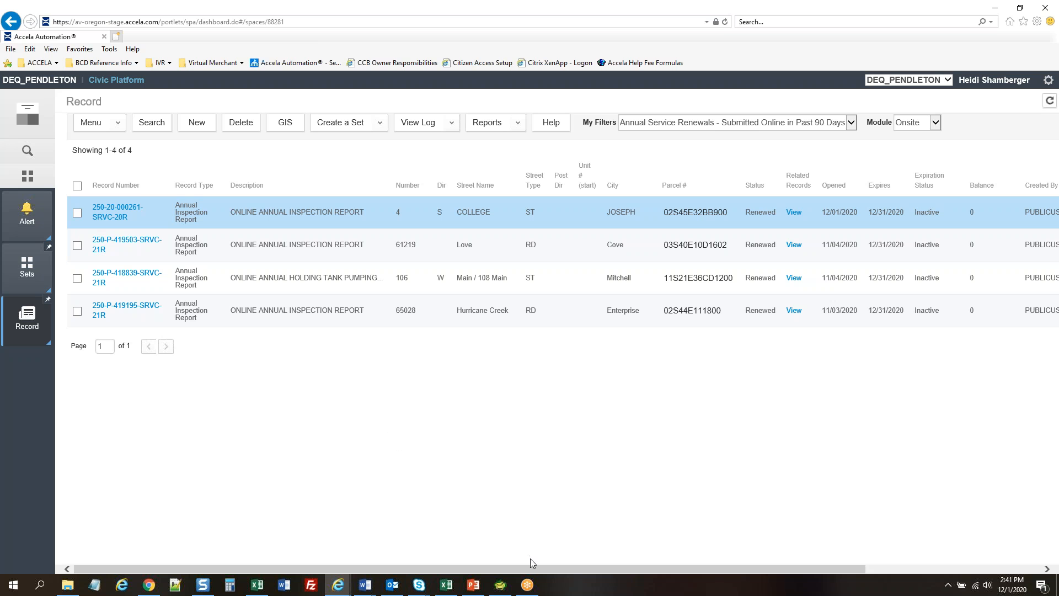
Scroll across the Annual Inspection Report records, then return to the ePermitting Step 4 receipt
drag(530, 568, 392, 547)
click(147, 584)
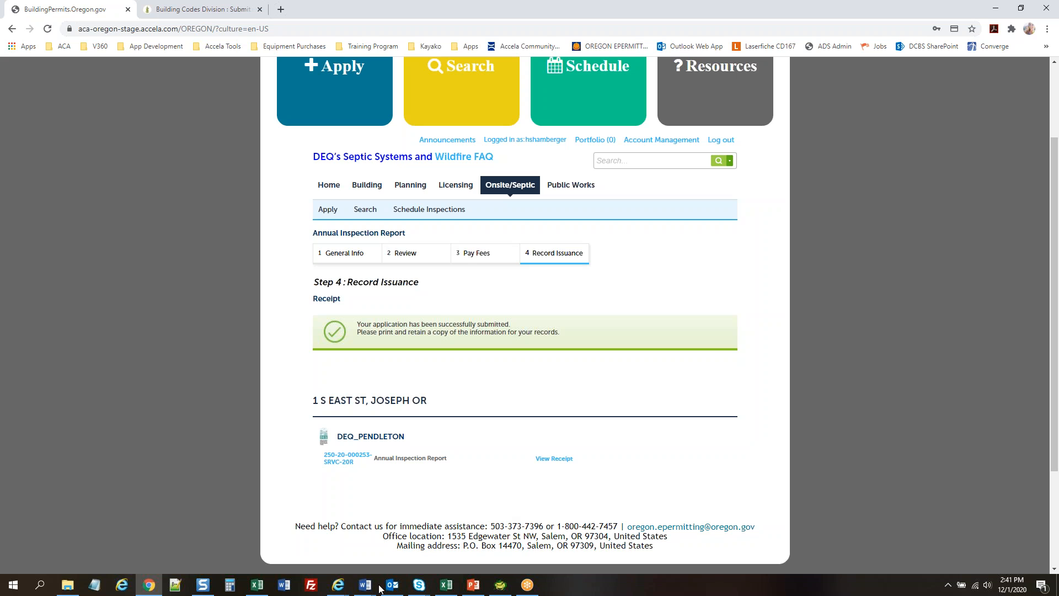
click(341, 588)
click(284, 554)
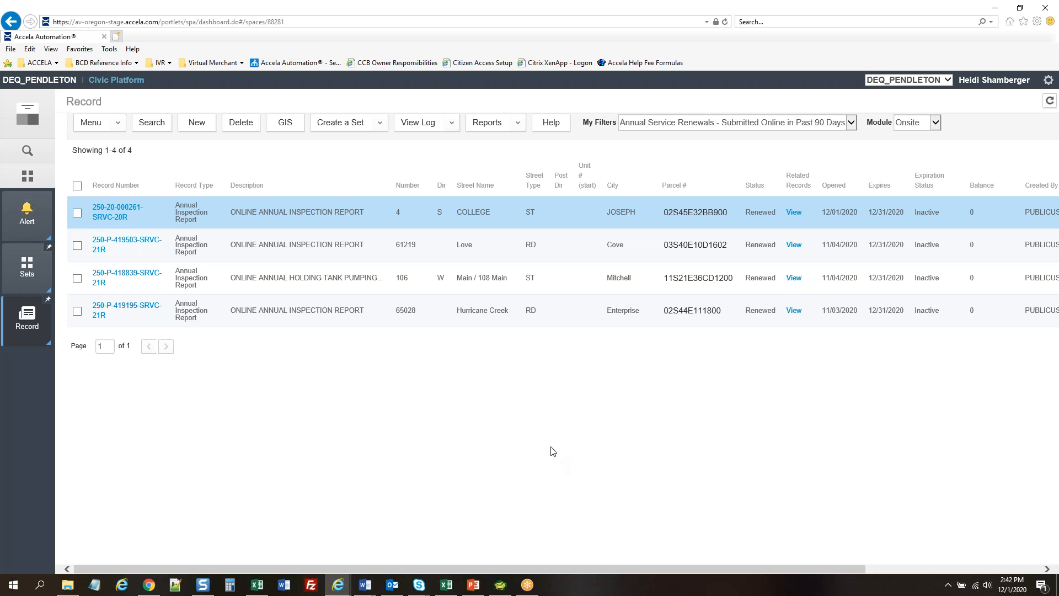
click(150, 585)
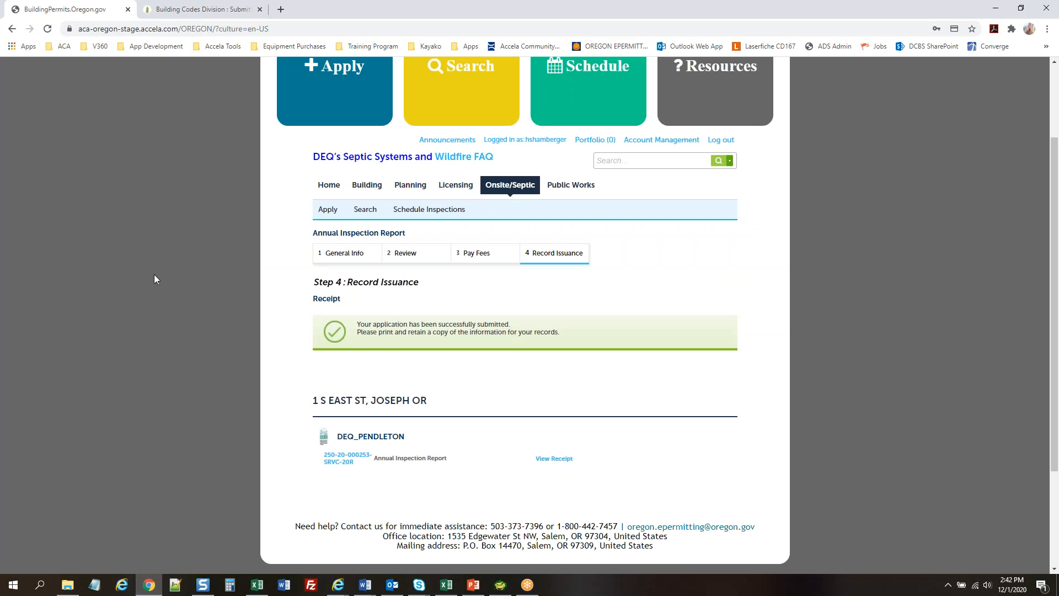
scroll(142, 307, up, 2)
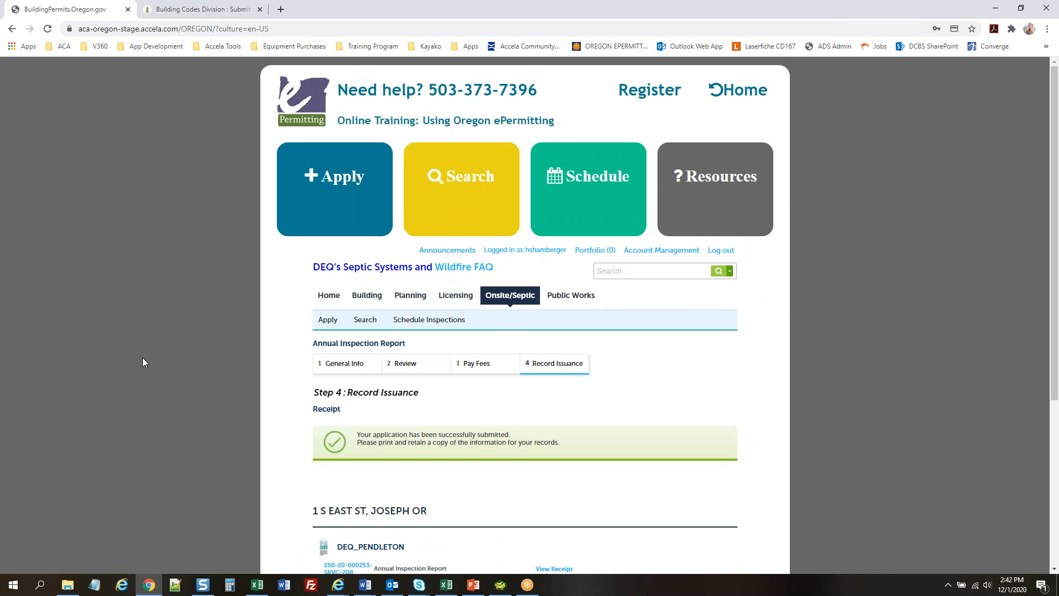
scroll(142, 362, down, 1)
scroll(143, 362, up, 1)
Resume the PowerPoint slideshow, peek at Help Desk Support, and return to slide 9, Training in Accela
click(473, 584)
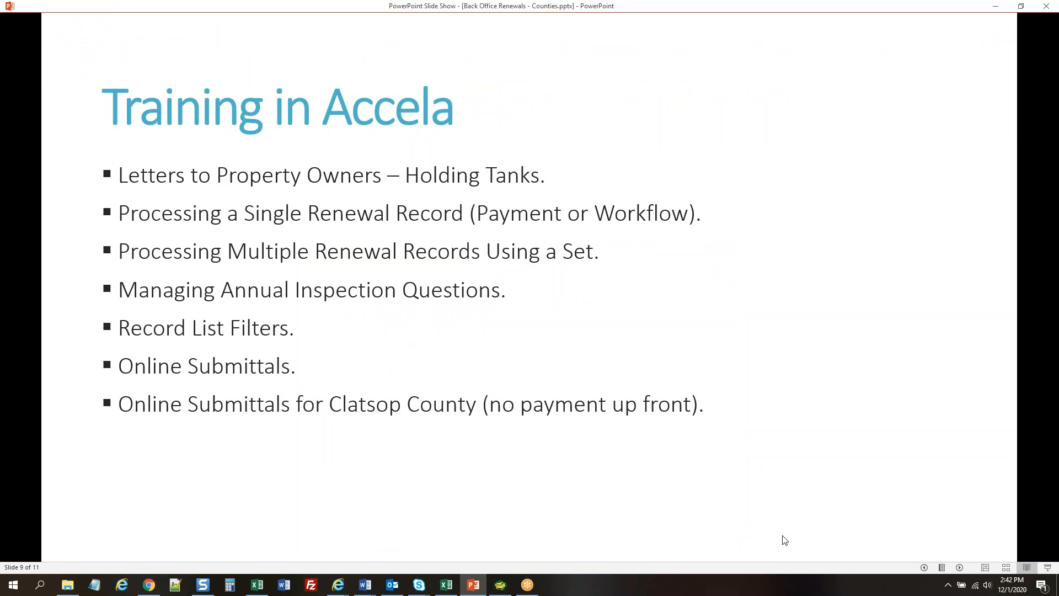
click(959, 567)
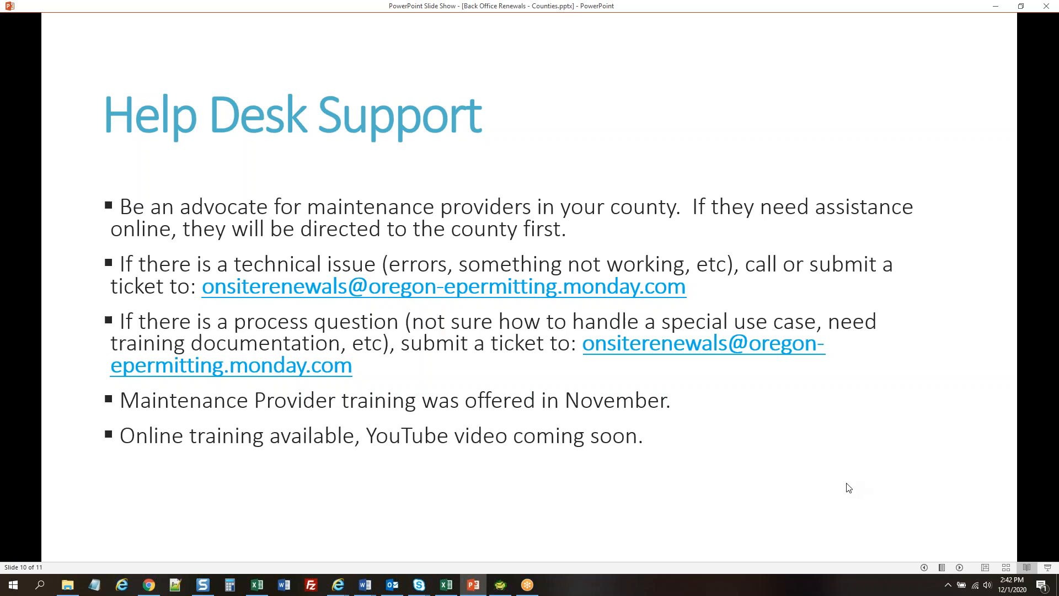
click(924, 568)
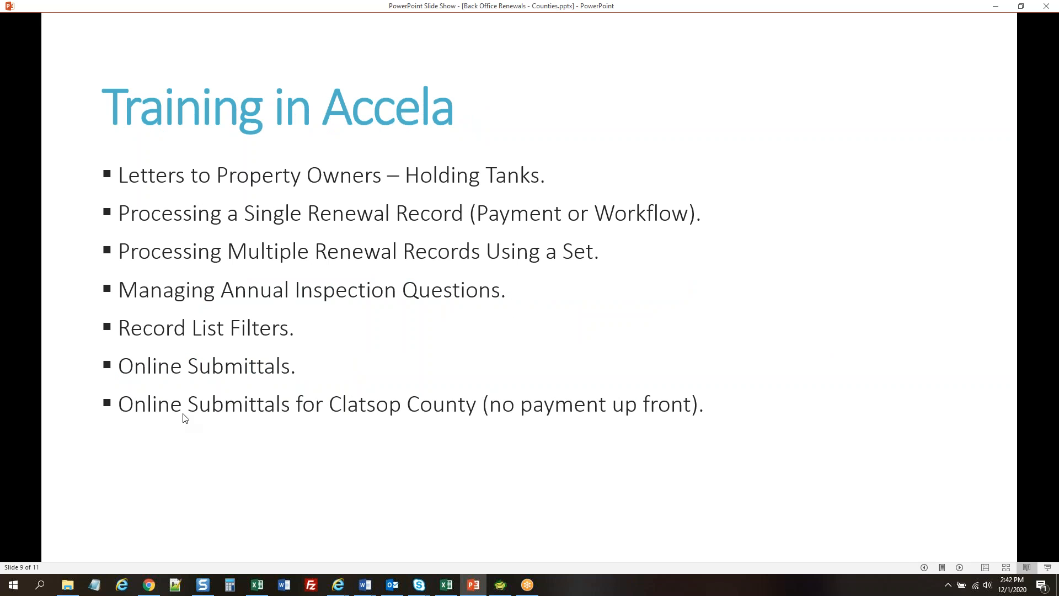